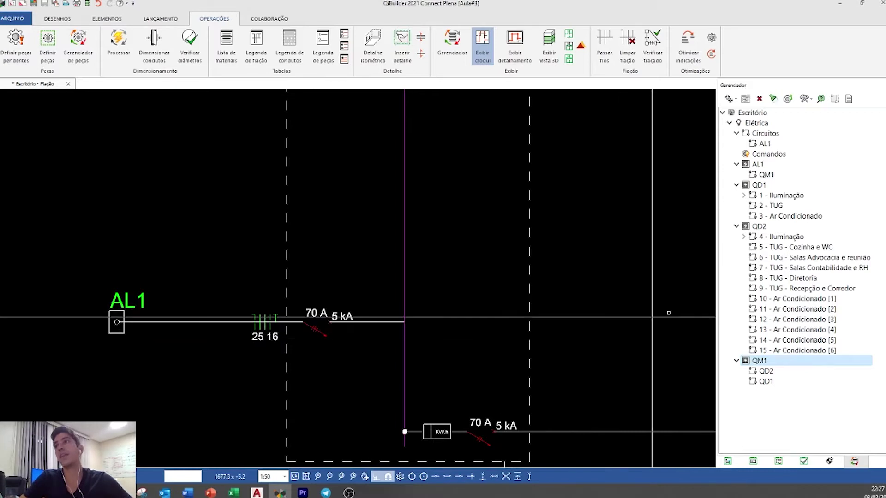
- Open the properties of the QM1 metering panel and examine its feeder, wiring and protection settings
right_click(755, 361)
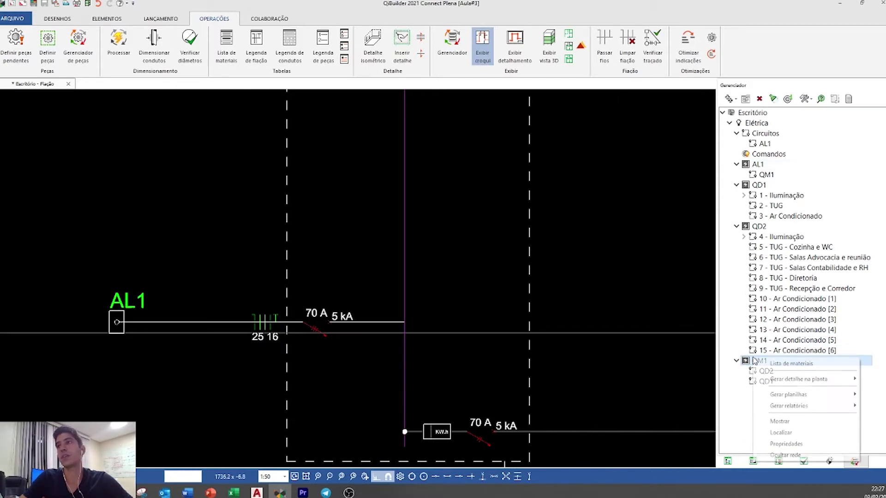
click(780, 444)
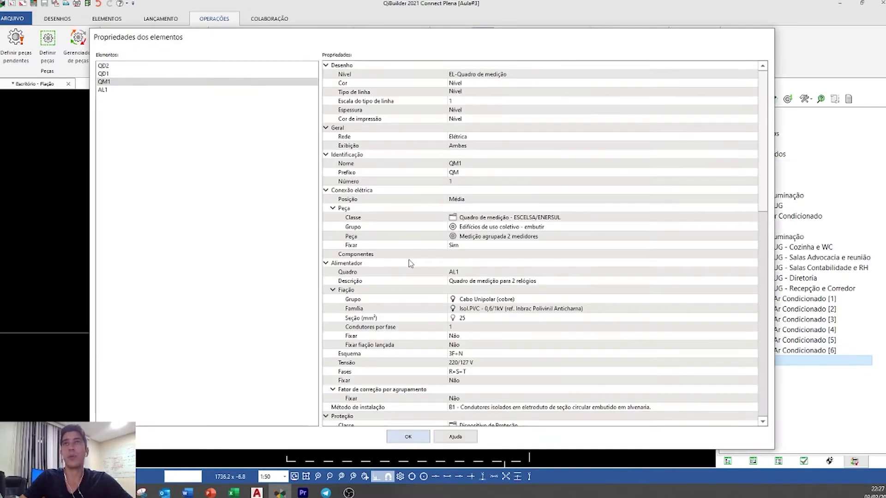
click(109, 90)
scroll(479, 178, down, 2)
scroll(479, 179, up, 2)
click(116, 82)
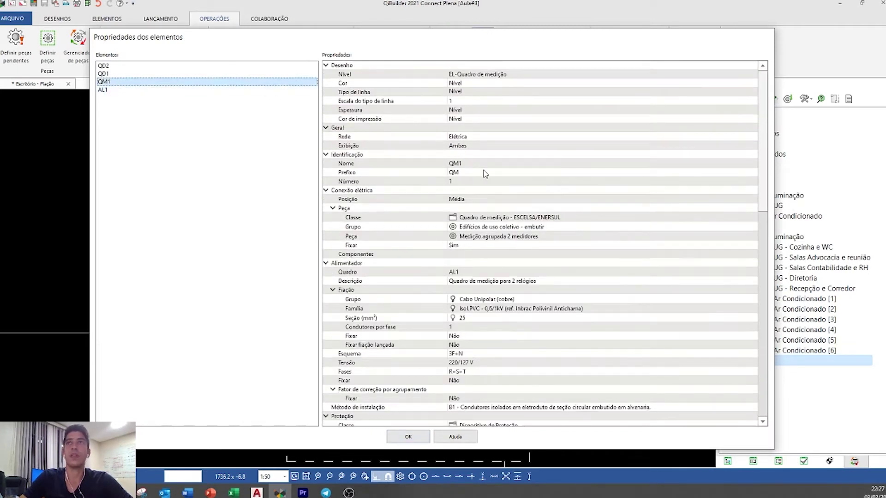
scroll(485, 174, down, 3)
scroll(510, 224, up, 1)
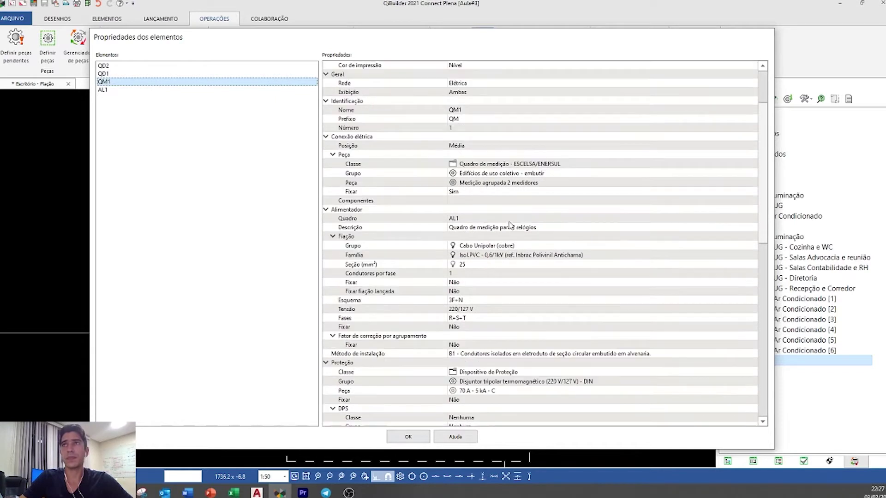
scroll(497, 251, up, 1)
scroll(486, 239, down, 2)
scroll(488, 279, down, 1)
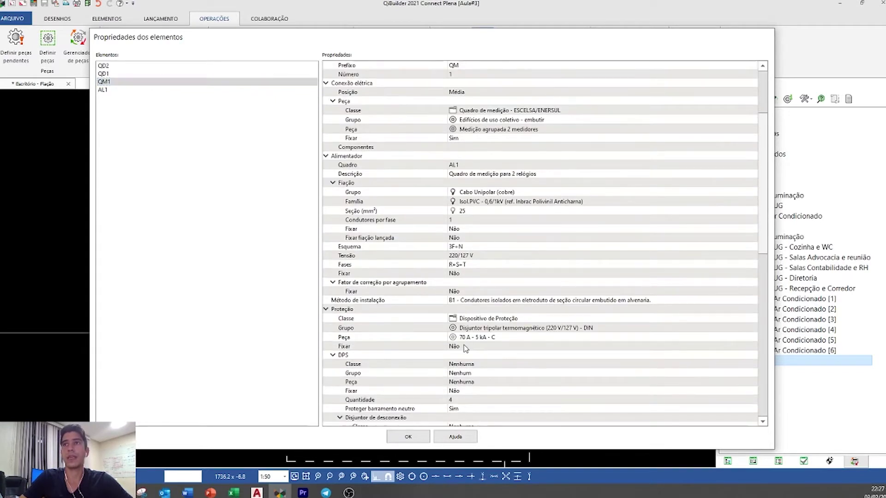
scroll(360, 310, down, 1)
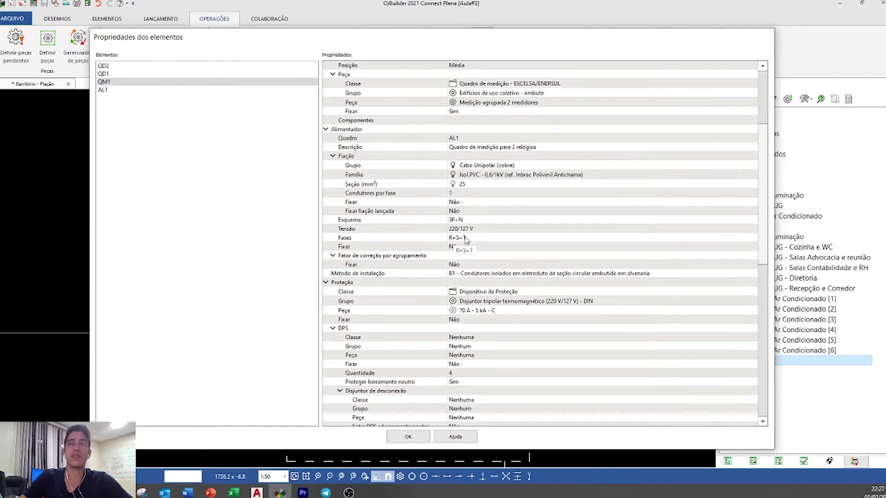
- Fix QM1's protection device, set its part to 80 A - 5 kA - C, and apply the properties
click(461, 320)
click(464, 328)
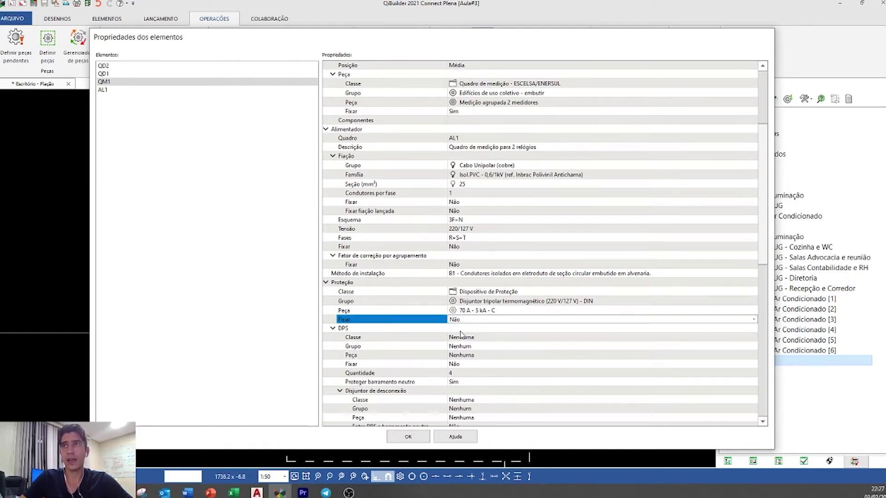
click(475, 310)
scroll(483, 340, down, 1)
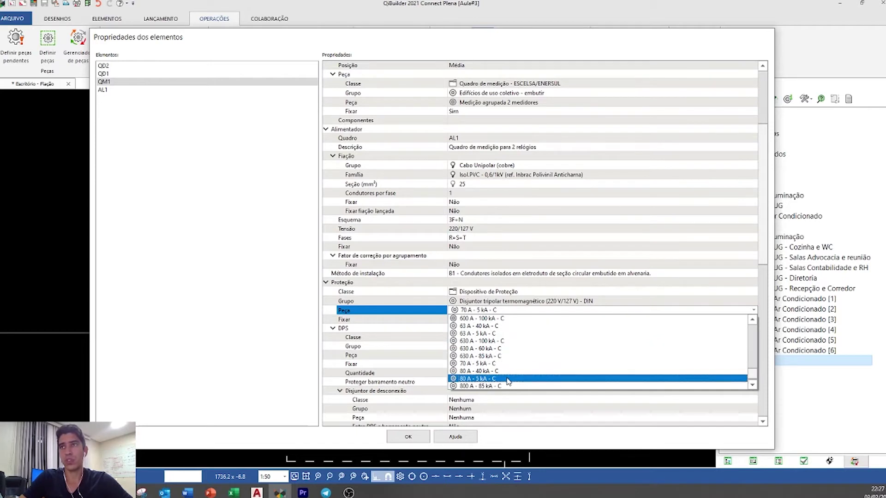
click(478, 378)
click(406, 436)
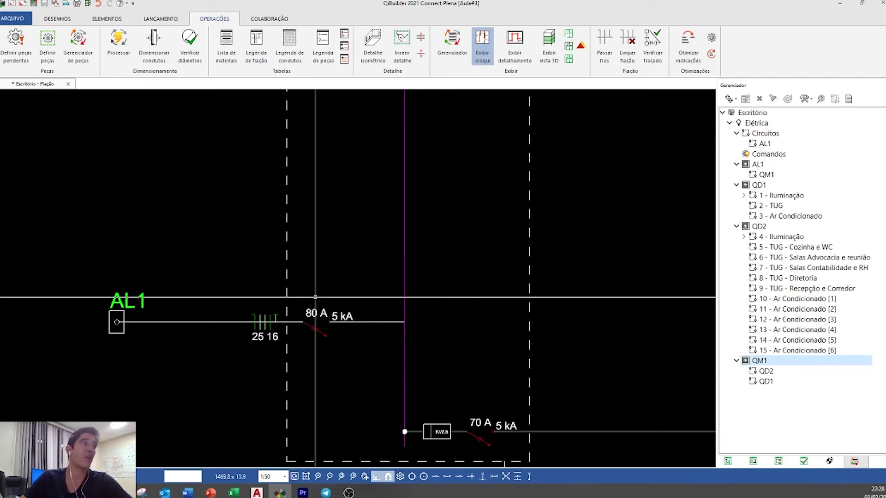
- Examine QM1's breakers and outgoing feeders in the single-line diagram, especially the one supplying QD1
scroll(297, 296, down, 3)
mouse_move(395, 267)
middle_down()
mouse_move(333, 288)
mouse_move(276, 292)
middle_up()
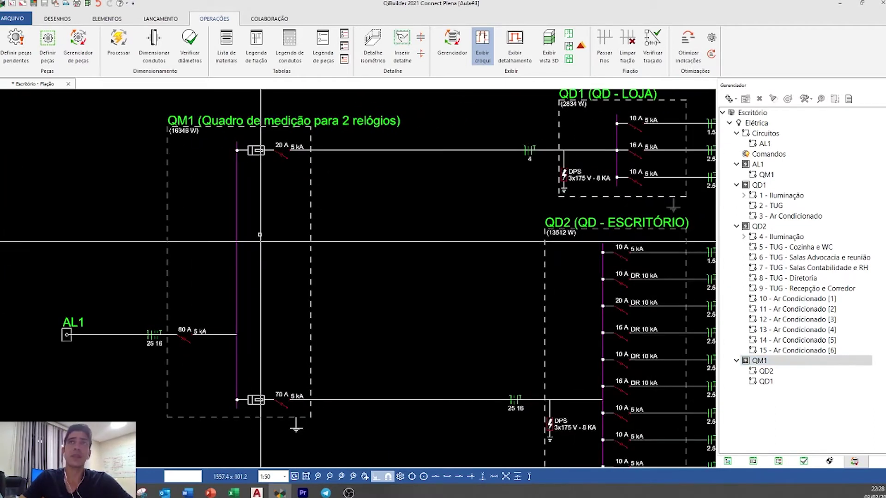
scroll(258, 144, up, 3)
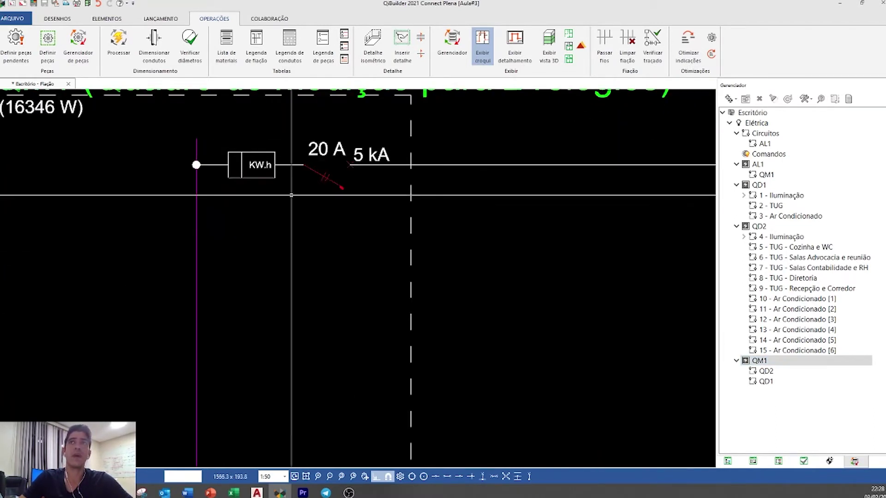
middle_drag(307, 184, 302, 182)
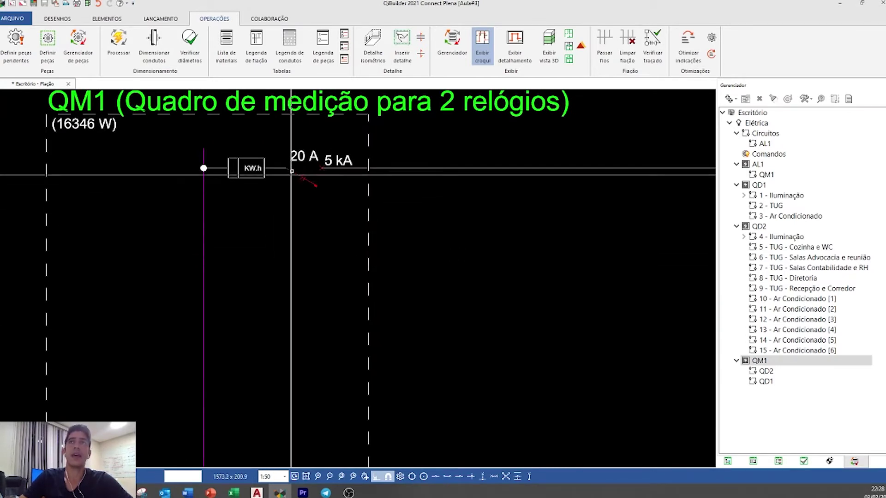
scroll(295, 171, down, 1)
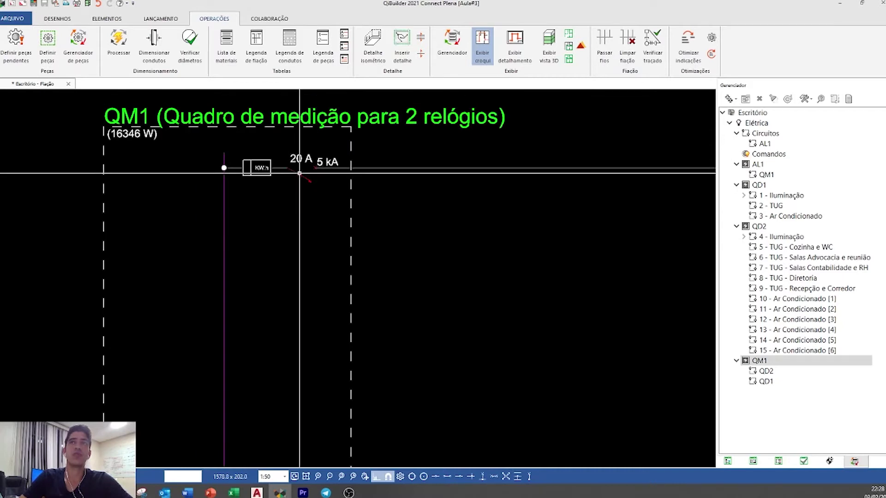
scroll(298, 170, down, 1)
middle_drag(494, 306, 495, 278)
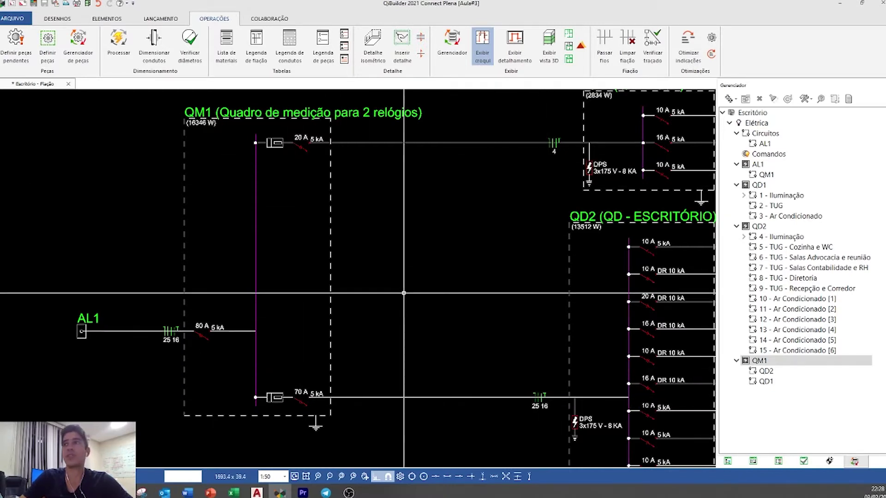
- In the QD1 properties, set the feeder wiring's Fixar option to Sim and its cable section to 16 mm²
click(759, 361)
right_click(759, 361)
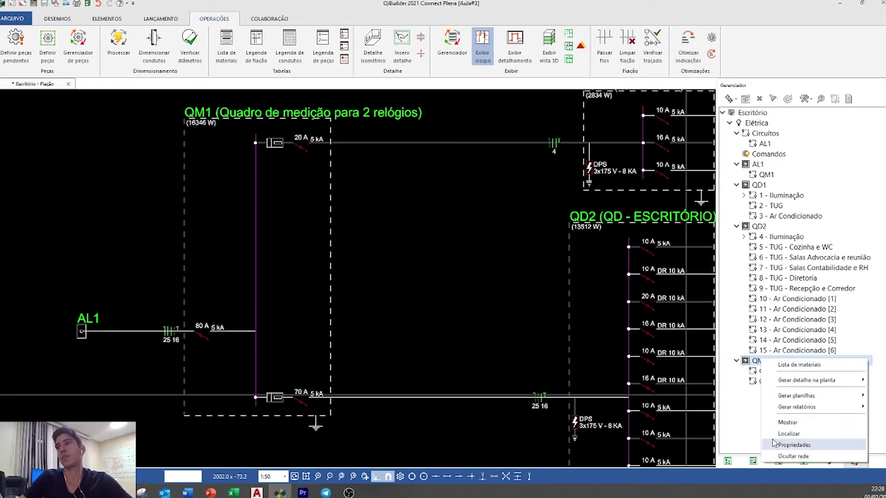
click(789, 444)
click(108, 75)
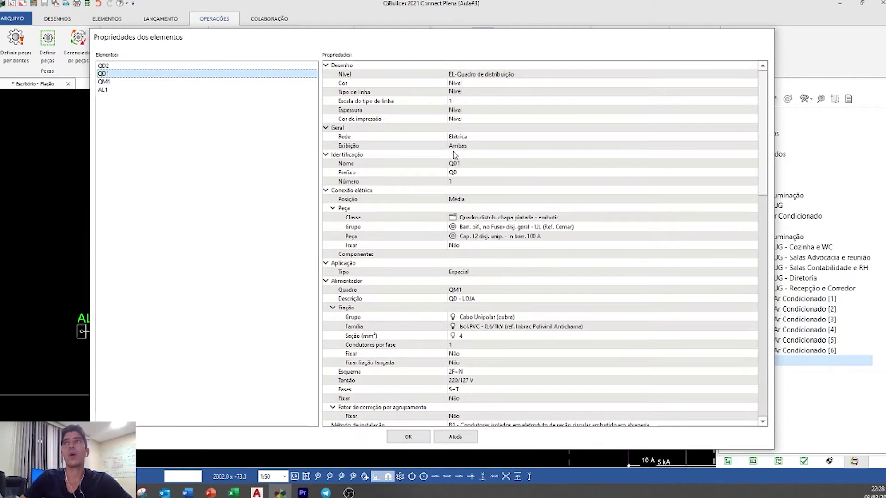
scroll(510, 184, down, 2)
scroll(505, 192, down, 1)
scroll(503, 195, down, 2)
click(462, 221)
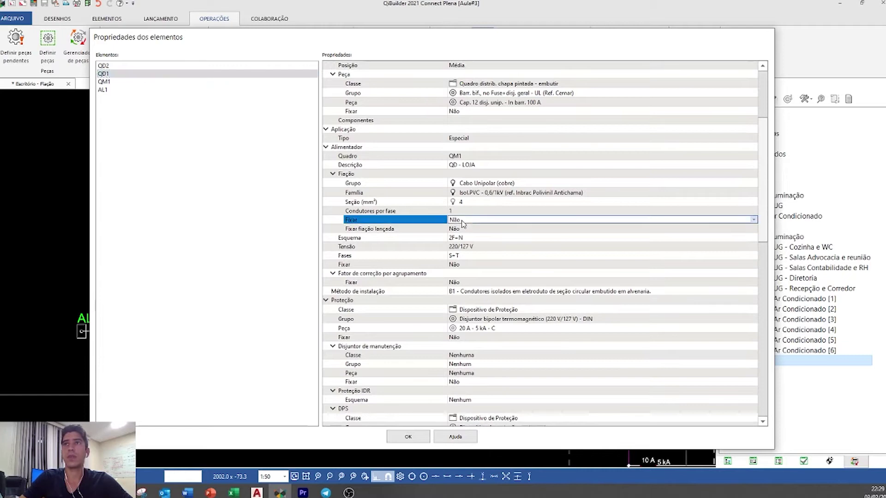
click(463, 223)
click(461, 231)
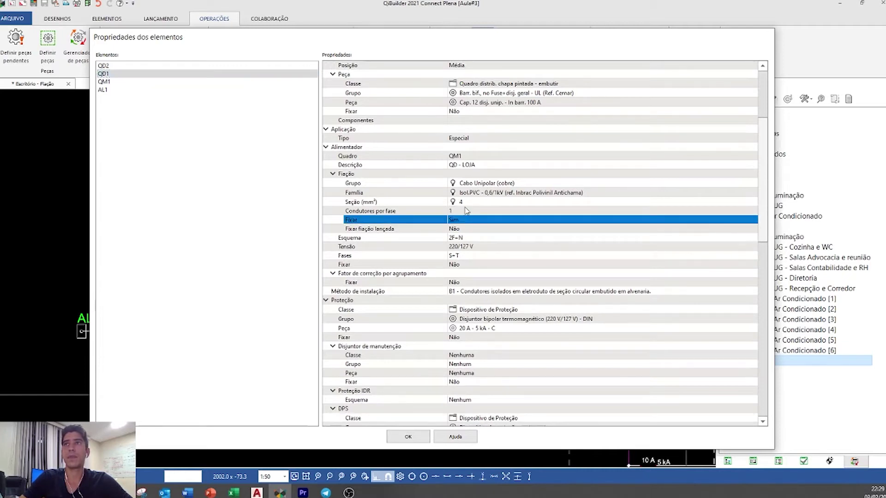
click(465, 202)
click(468, 203)
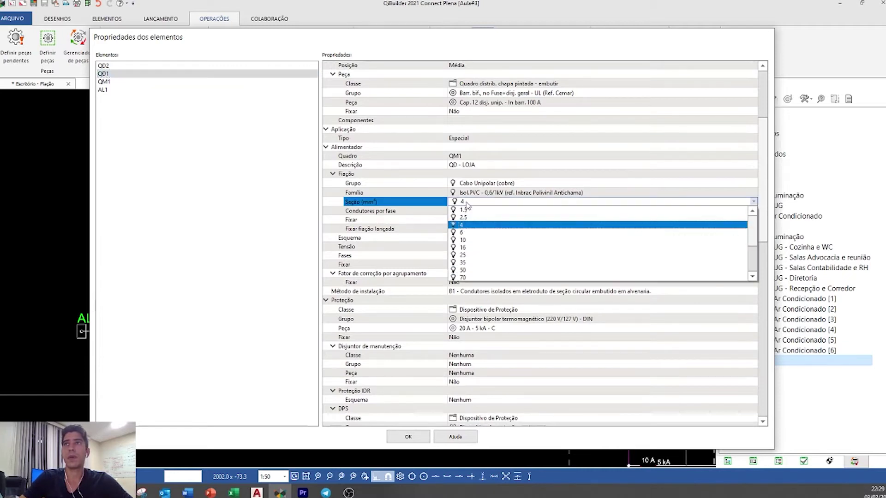
click(473, 249)
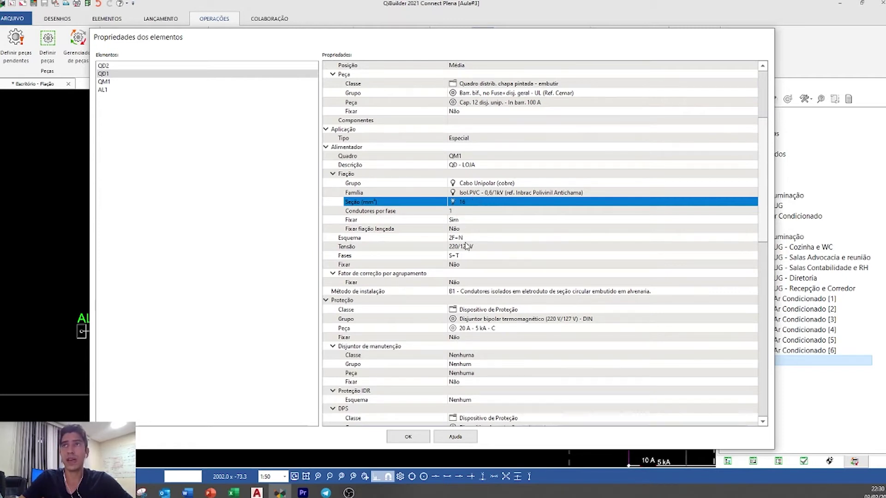
- Set QD1's protection Fixar option to Sim, choose the 63 A - 5 kA - C breaker, and apply the properties
click(455, 338)
click(461, 340)
click(462, 347)
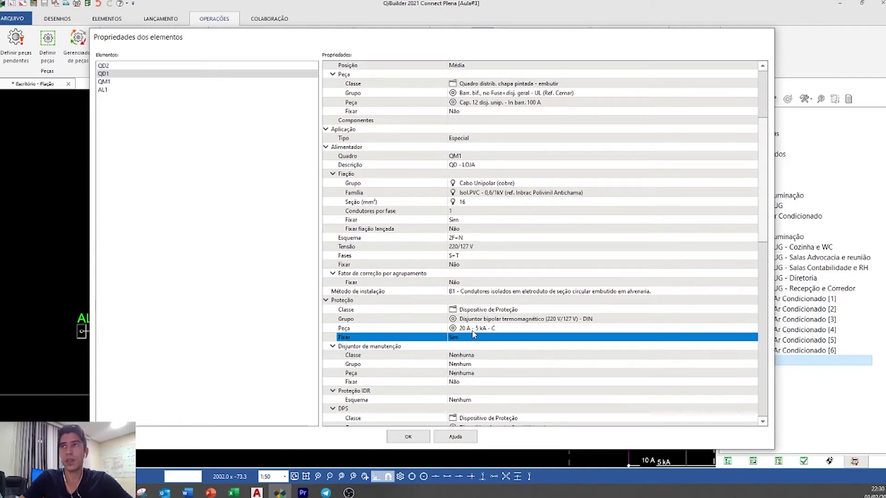
click(472, 330)
click(476, 330)
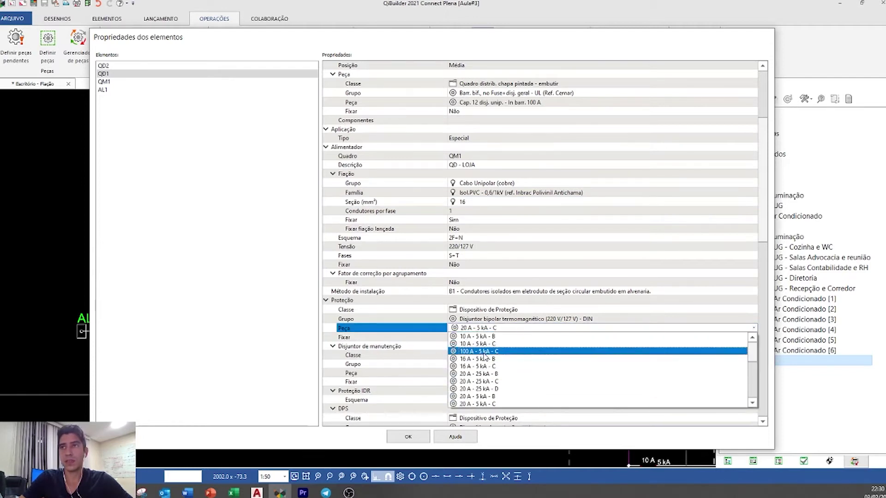
scroll(484, 357, down, 3)
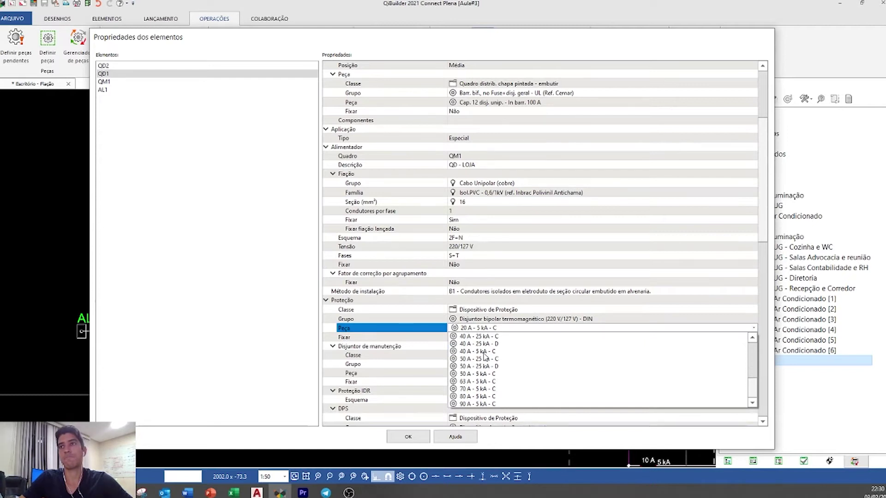
click(500, 383)
scroll(421, 378, down, 2)
click(408, 437)
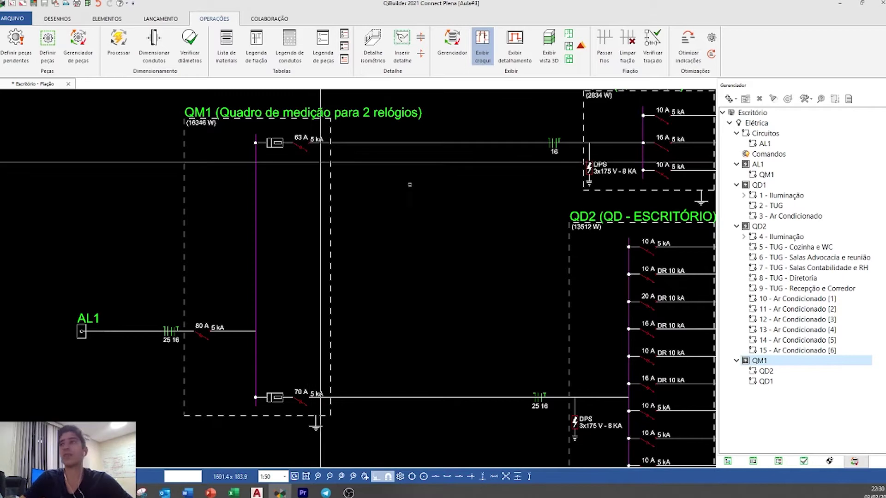
- Reopen the QD1 properties and set the maintenance breaker's class to Dispositivo de Proteção
right_click(752, 363)
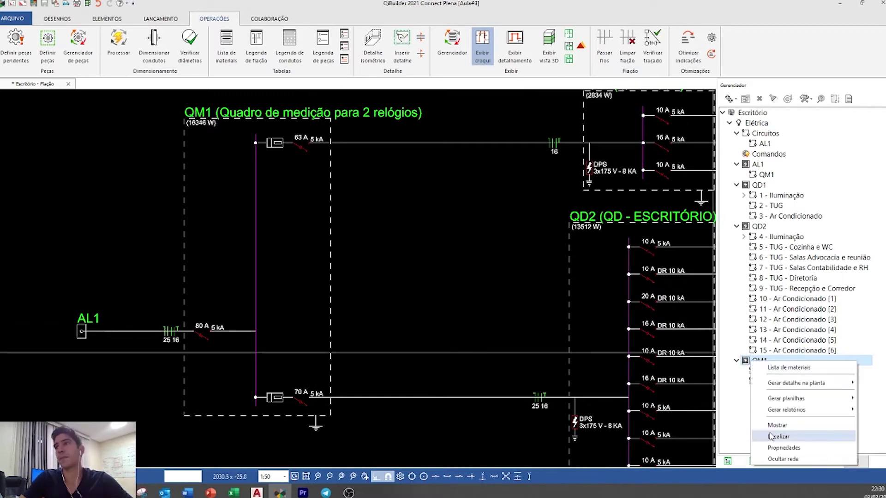
click(785, 448)
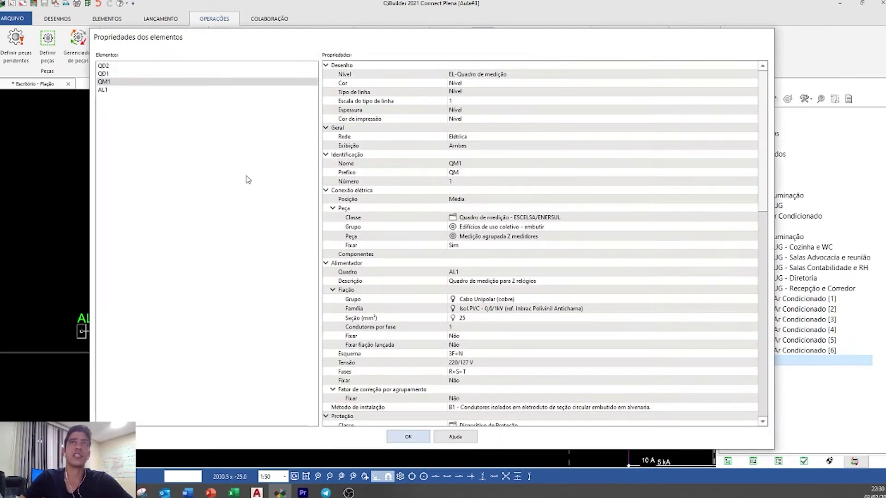
click(115, 74)
scroll(495, 202, down, 5)
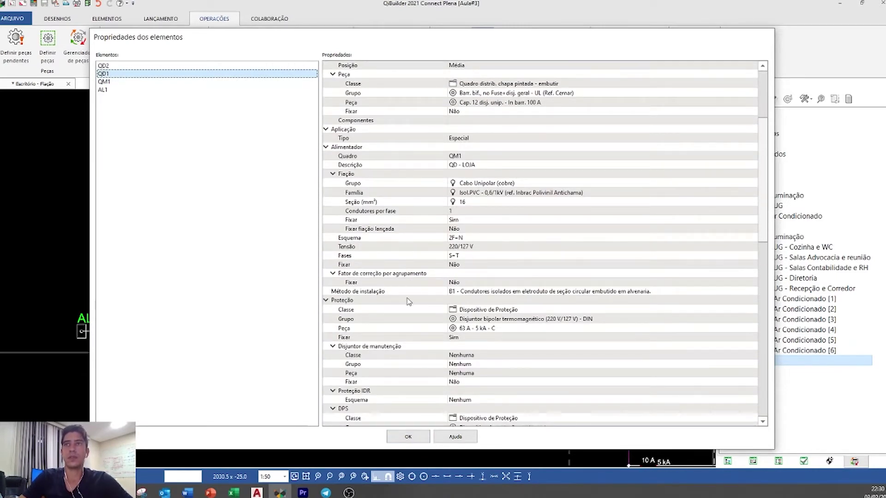
click(463, 355)
click(471, 363)
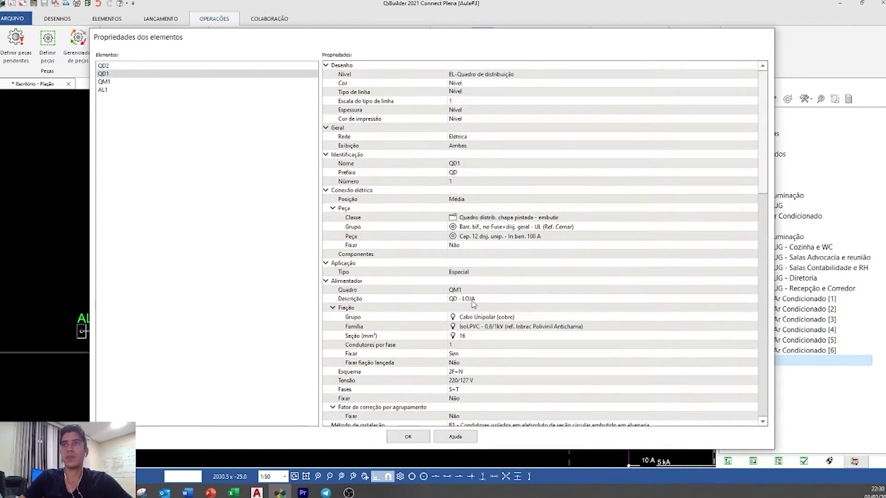
scroll(476, 314, down, 3)
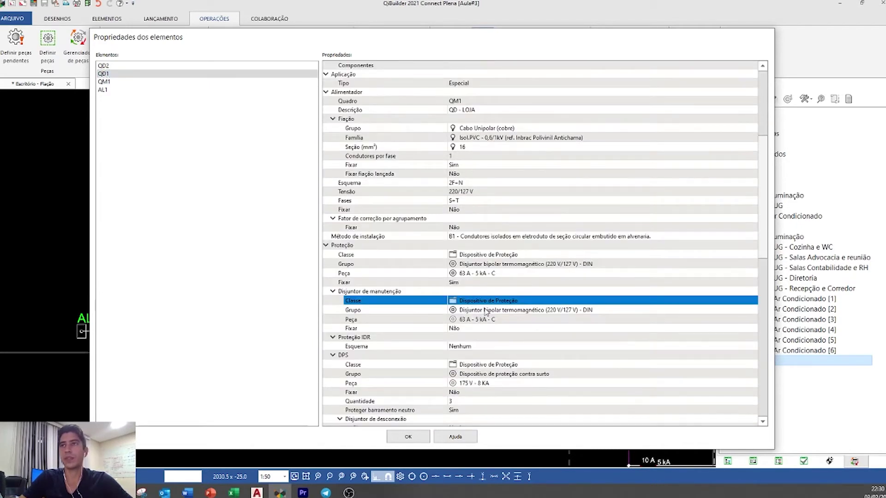
- Set QD1's maintenance breaker to Disjuntor tetrapolar DR (2fases/neutro - In 30mA) (220/127 V) - DIN, fixed at 63 A - 20 kA - C, and apply
click(485, 310)
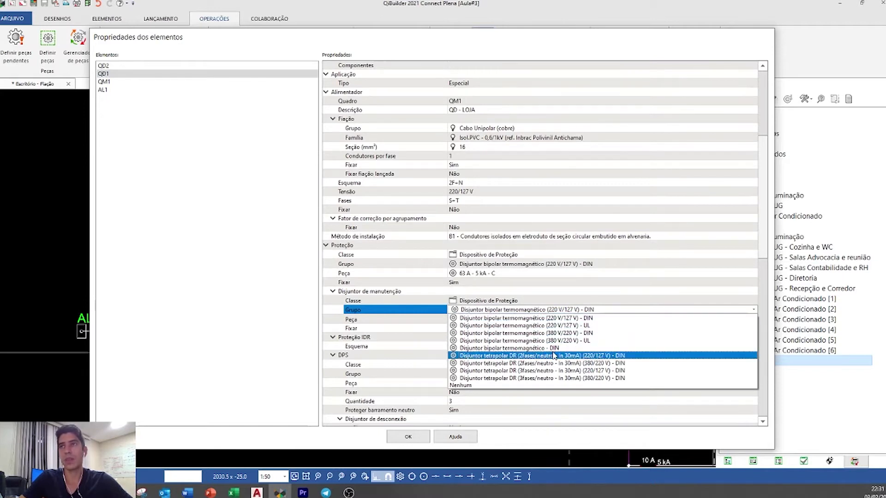
click(571, 356)
click(478, 358)
click(478, 359)
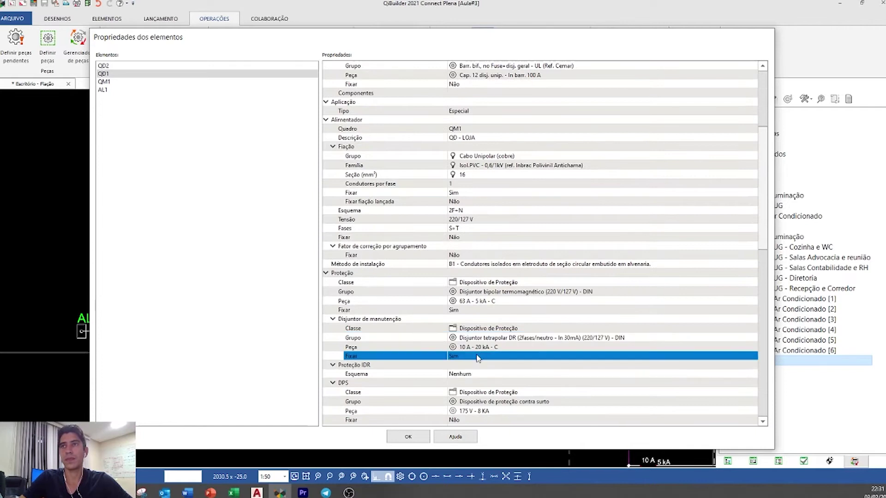
click(478, 347)
scroll(488, 373, down, 2)
scroll(488, 374, down, 1)
click(480, 409)
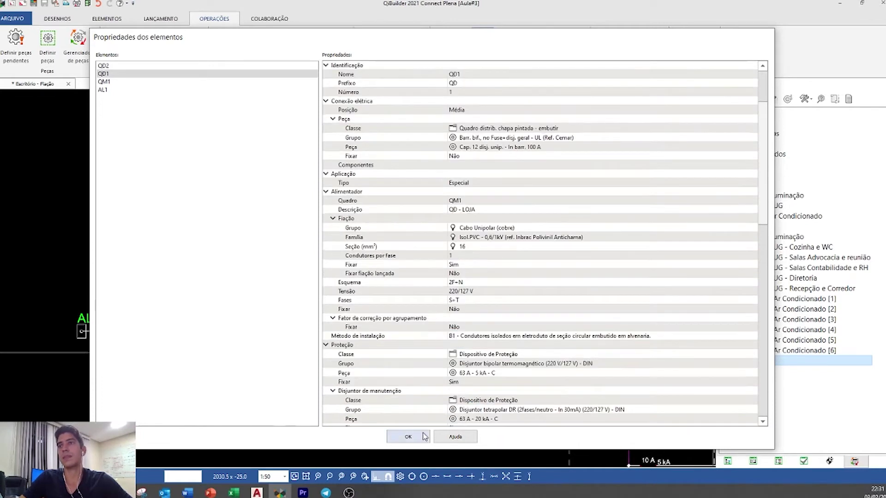
click(419, 440)
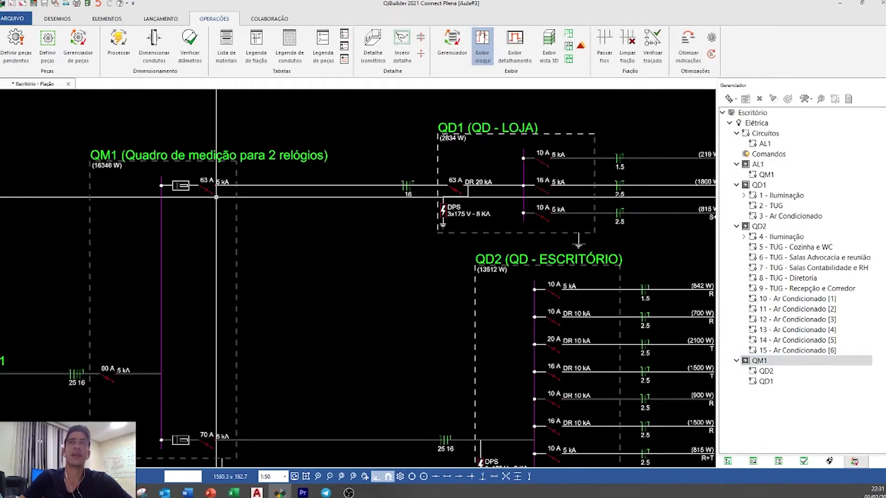
scroll(230, 203, up, 2)
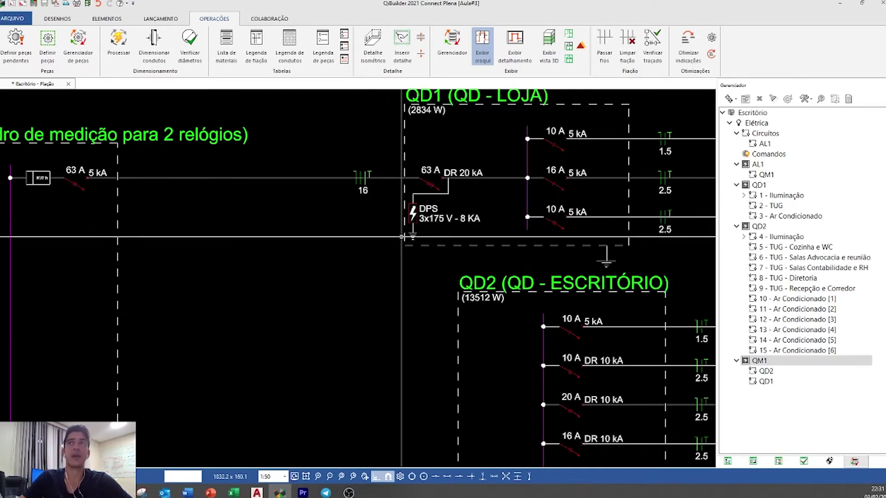
scroll(410, 241, down, 2)
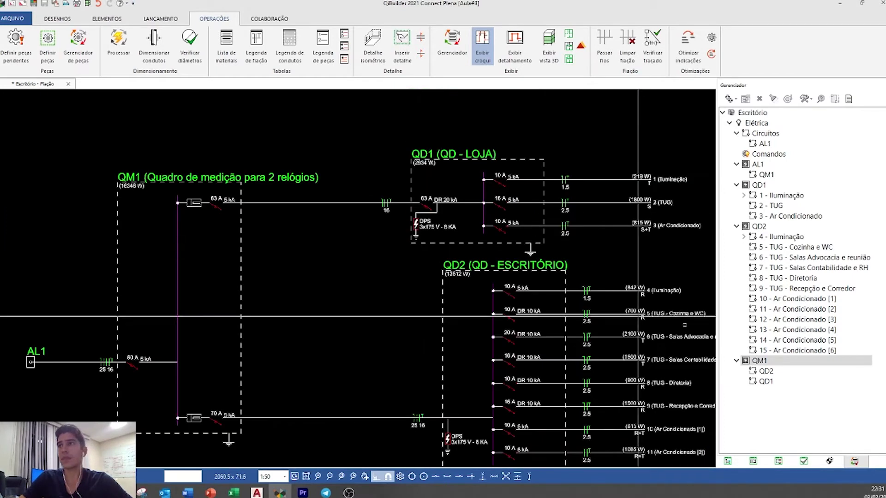
- In the QD2 properties, set the feeder wiring's Fixar option to Sim and its cable section to 16 mm²
right_click(761, 361)
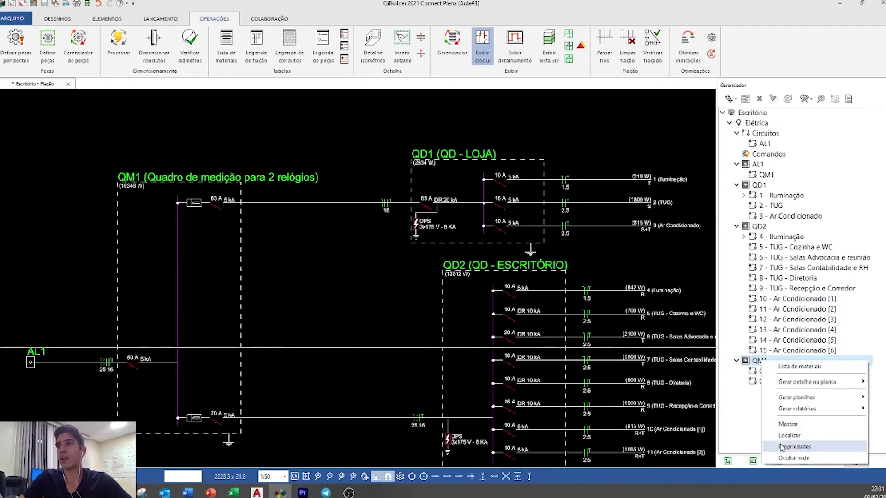
click(795, 447)
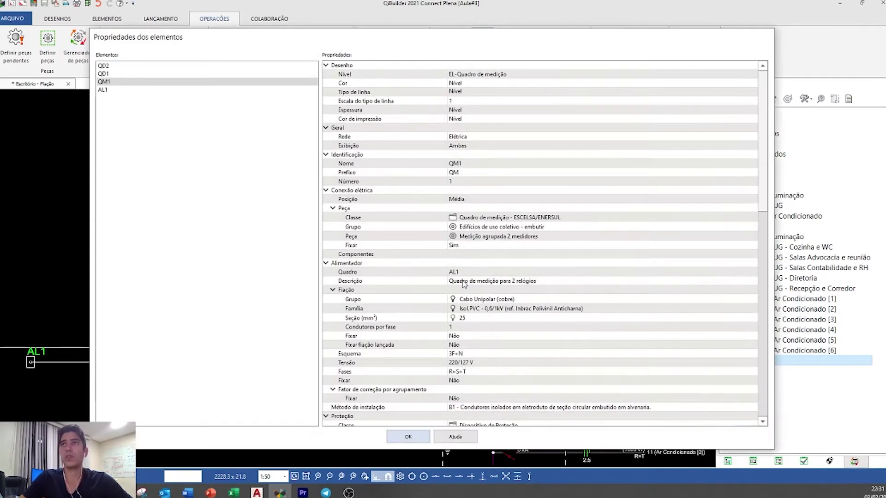
click(104, 65)
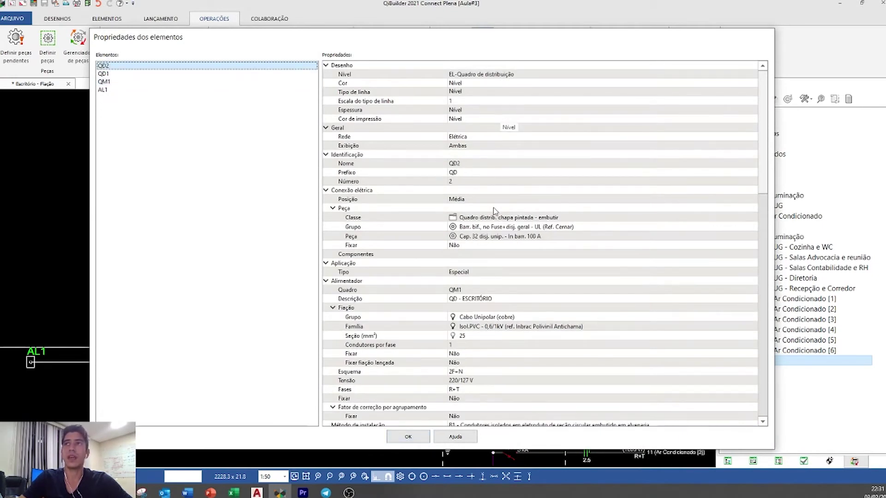
scroll(494, 210, down, 5)
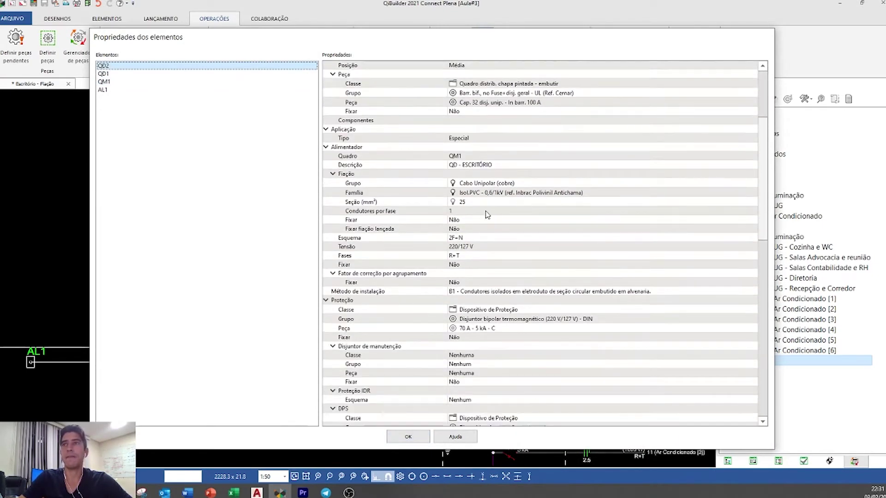
click(465, 221)
click(465, 221)
click(464, 226)
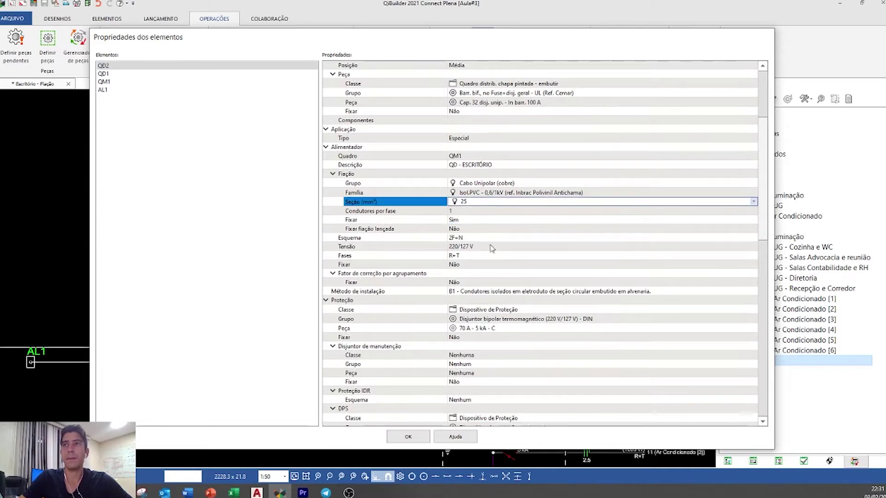
scroll(494, 250, down, 6)
scroll(495, 249, down, 3)
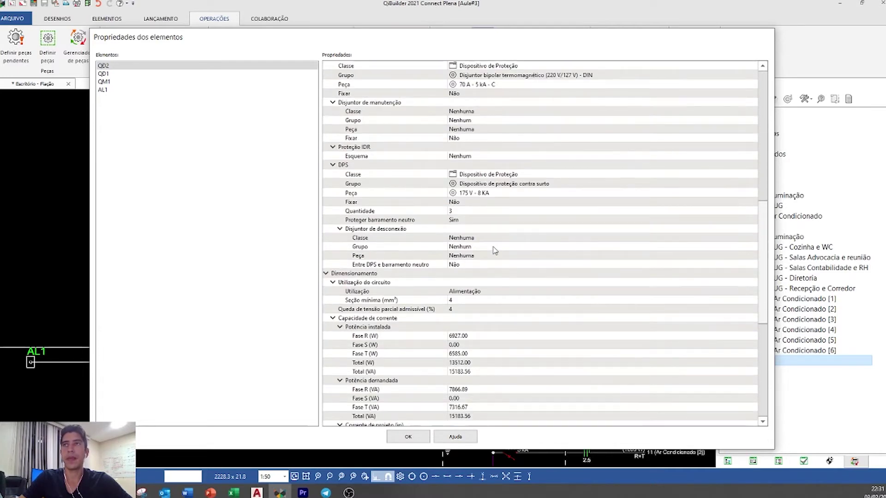
scroll(494, 250, up, 6)
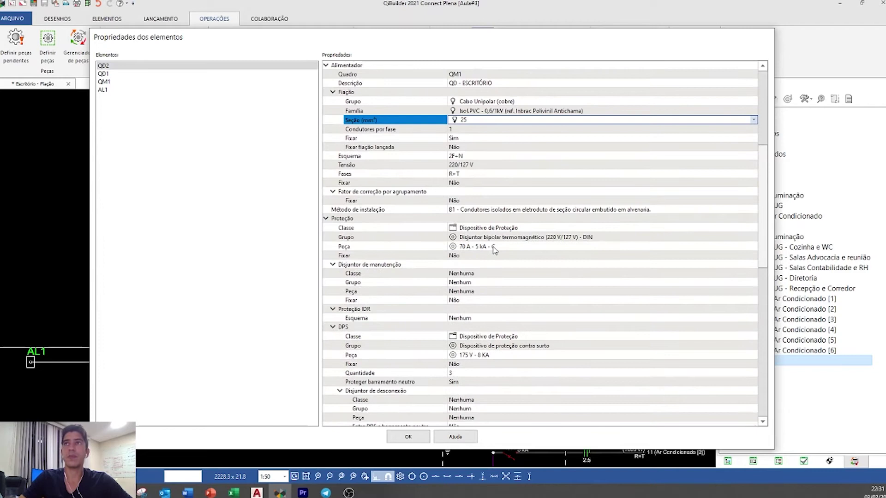
click(471, 121)
click(474, 168)
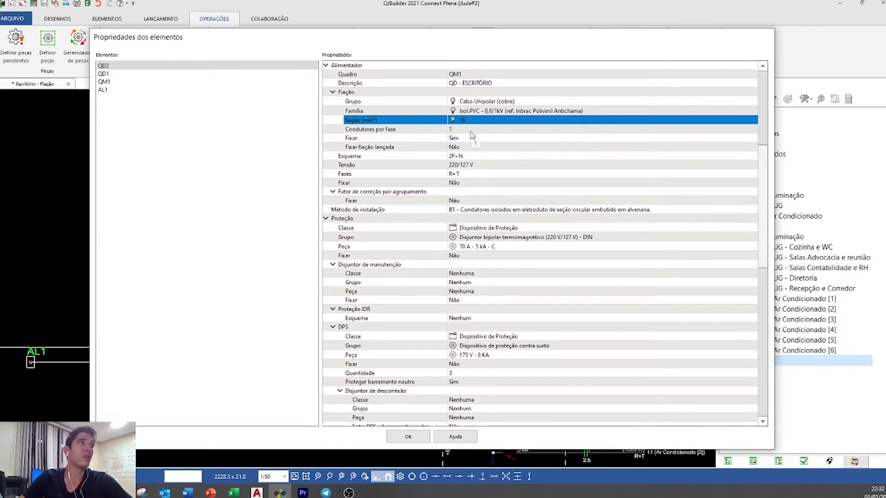
- Set QD2's protection Fixar option to Sim and choose the 63 A - 5 kA - C breaker
scroll(480, 237, down, 6)
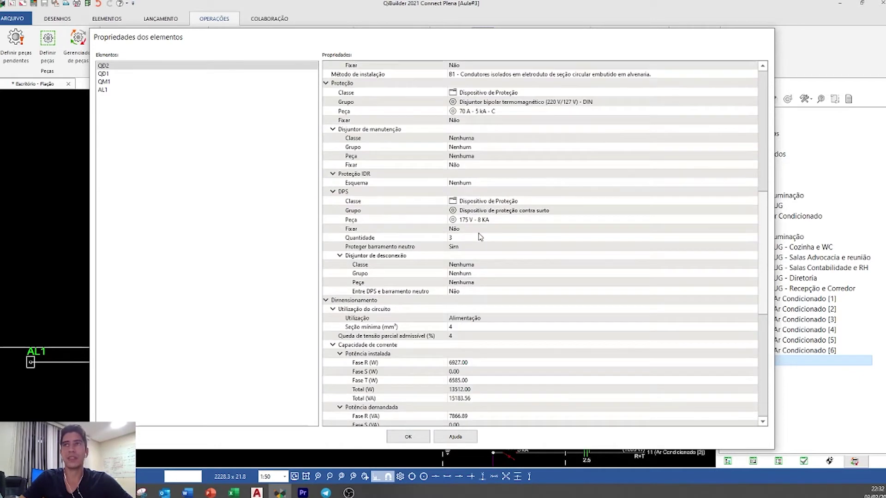
scroll(478, 239, down, 3)
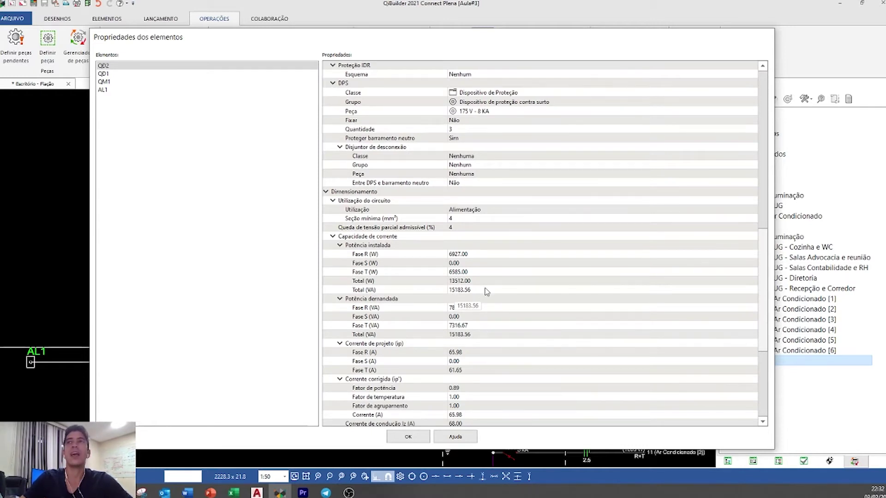
scroll(489, 291, up, 5)
scroll(503, 289, up, 3)
scroll(503, 288, up, 1)
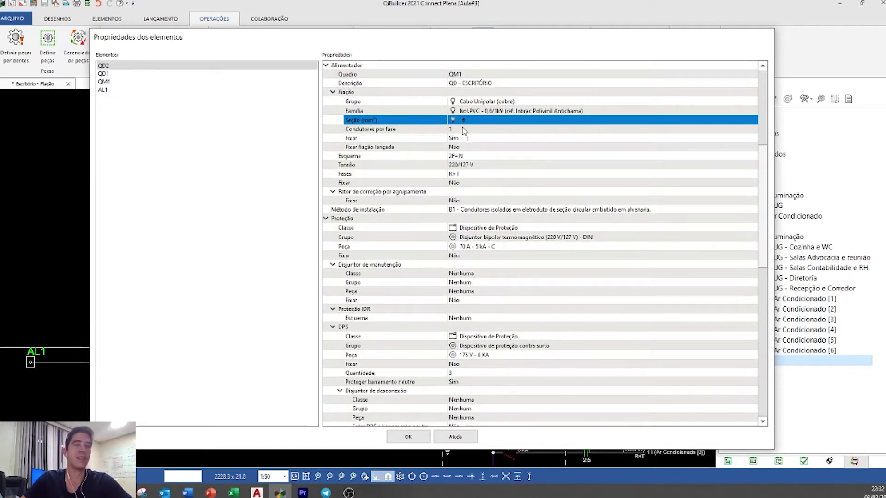
click(466, 255)
click(466, 256)
click(466, 271)
click(469, 246)
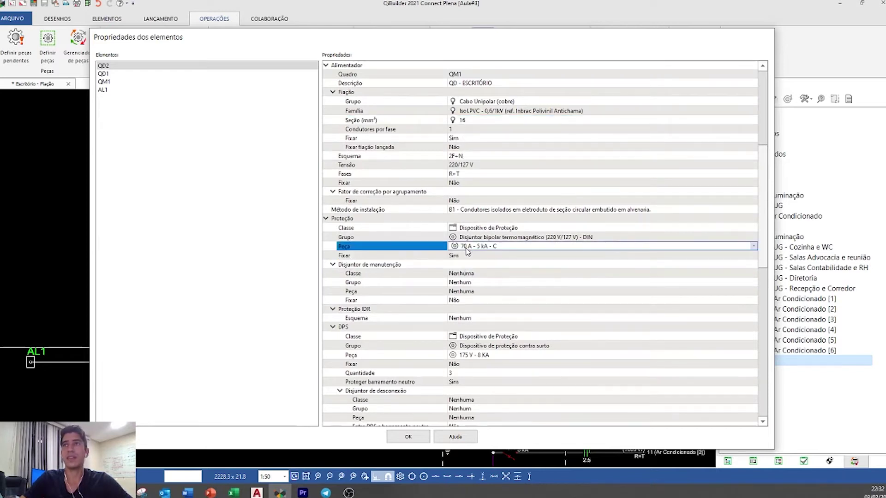
click(468, 247)
click(480, 315)
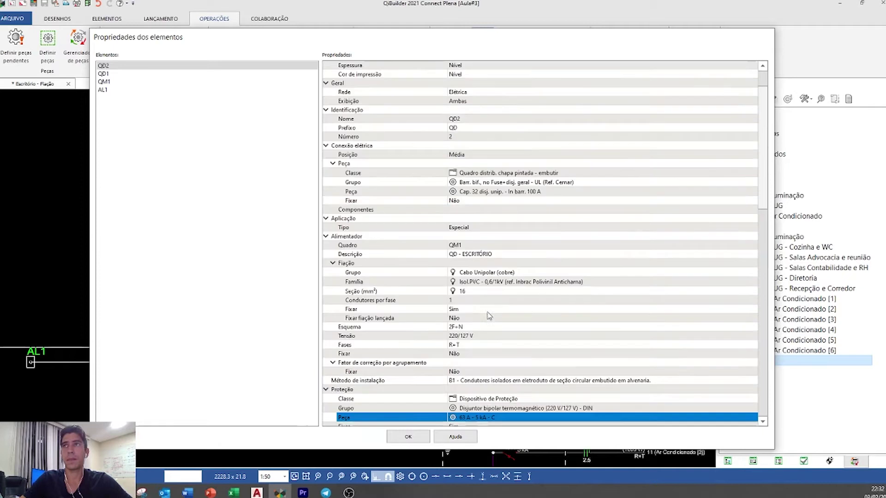
- Set the class of QD2's maintenance breaker to Dispositivo de Proteção and apply the properties
scroll(488, 307, down, 6)
scroll(489, 309, down, 2)
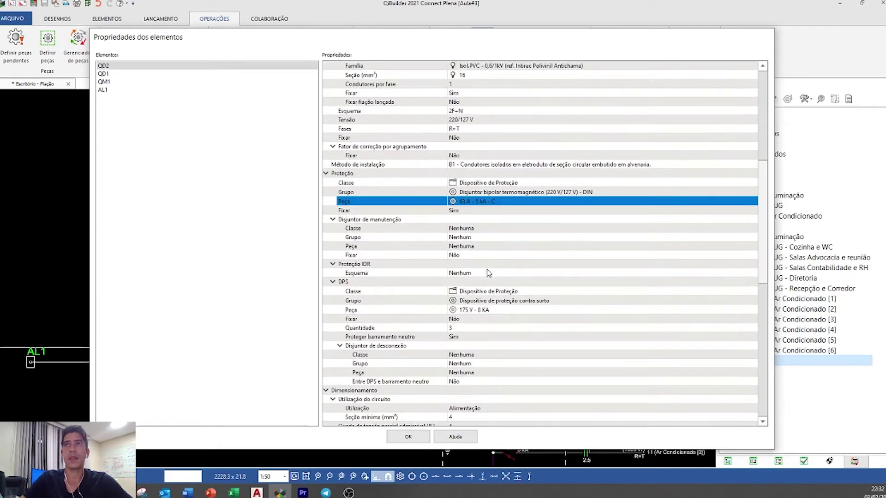
click(471, 233)
click(478, 230)
click(483, 239)
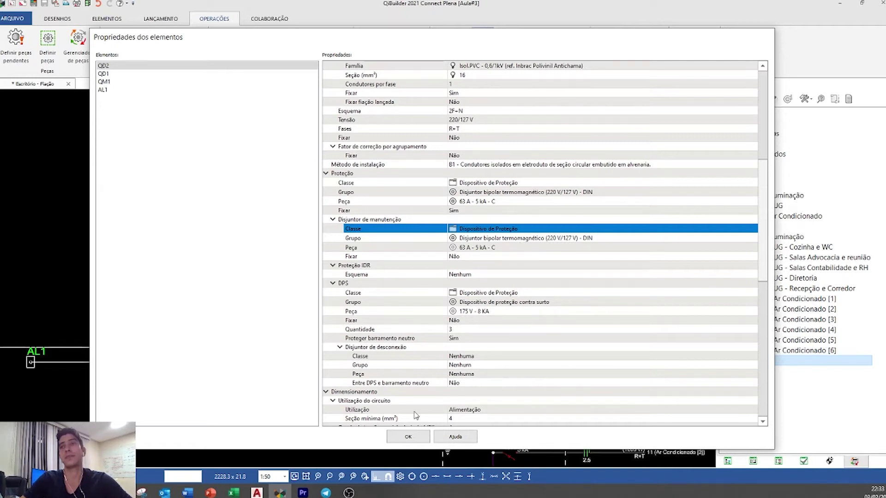
click(415, 437)
- Examine the QD2 feeder, its breakers and the surge protection in the single-line diagram
scroll(372, 222, up, 5)
mouse_move(376, 356)
middle_down()
mouse_move(508, 354)
mouse_move(323, 401)
mouse_move(403, 298)
middle_up()
scroll(393, 322, down, 2)
scroll(393, 323, down, 3)
scroll(397, 307, up, 2)
scroll(375, 325, up, 1)
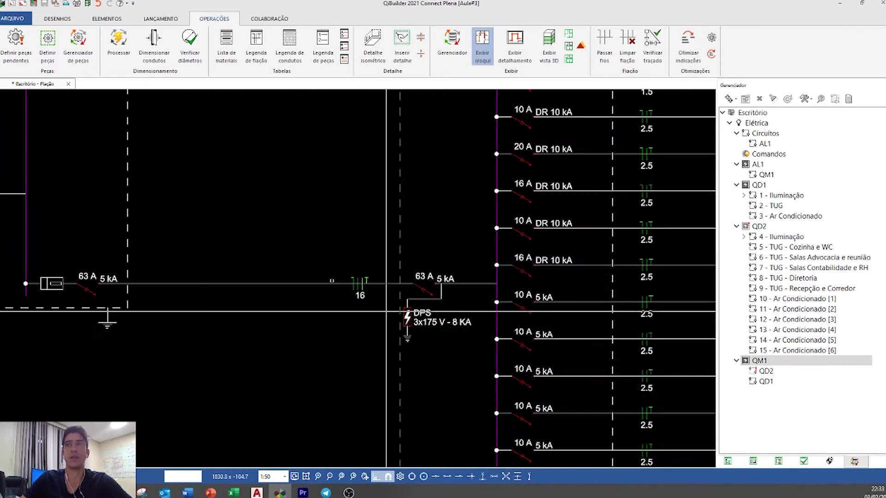
scroll(282, 282, down, 3)
middle_drag(278, 230, 240, 243)
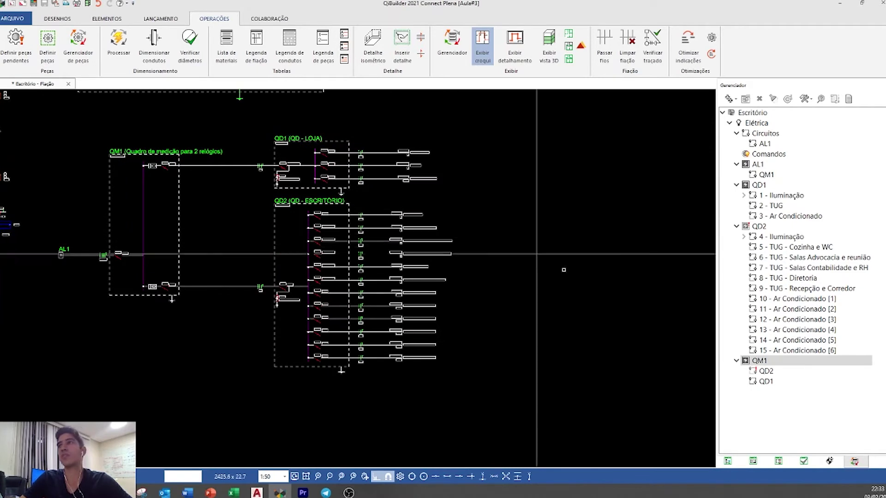
- Open the properties of QD1's circuit 1 - Iluminação and consult the reference-method cable current table for its 1.5 mm² section
right_click(768, 198)
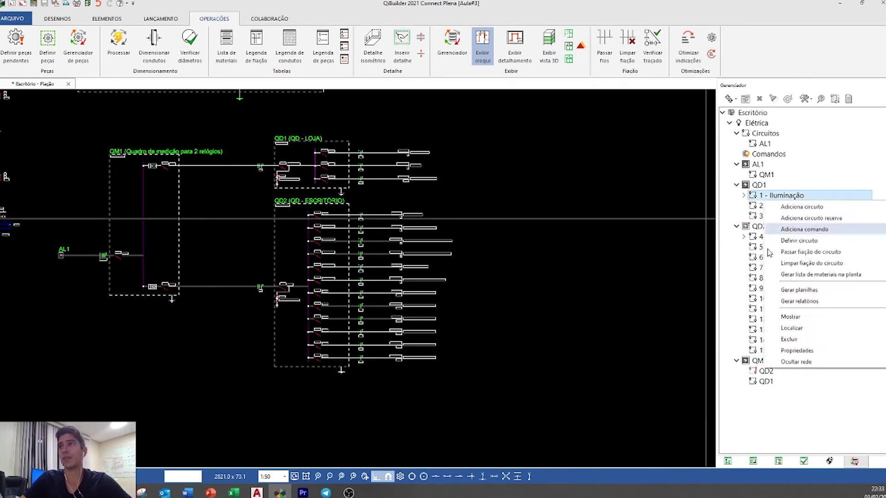
click(794, 350)
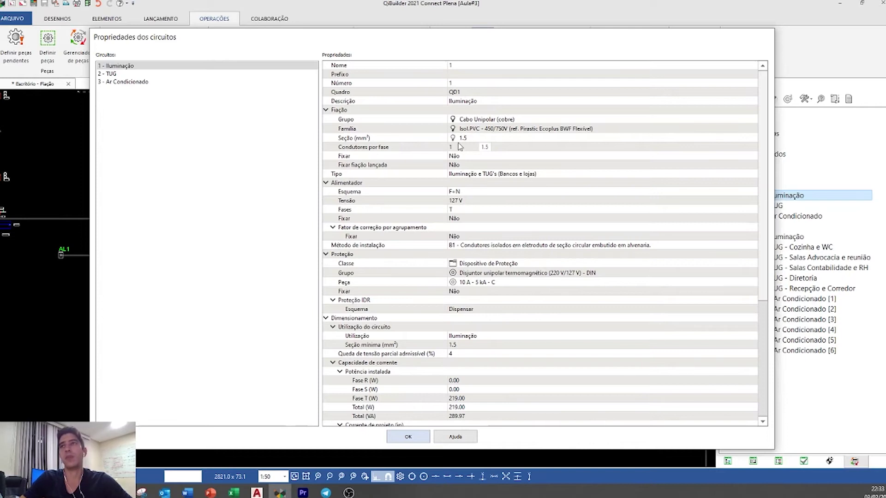
key(Tab)
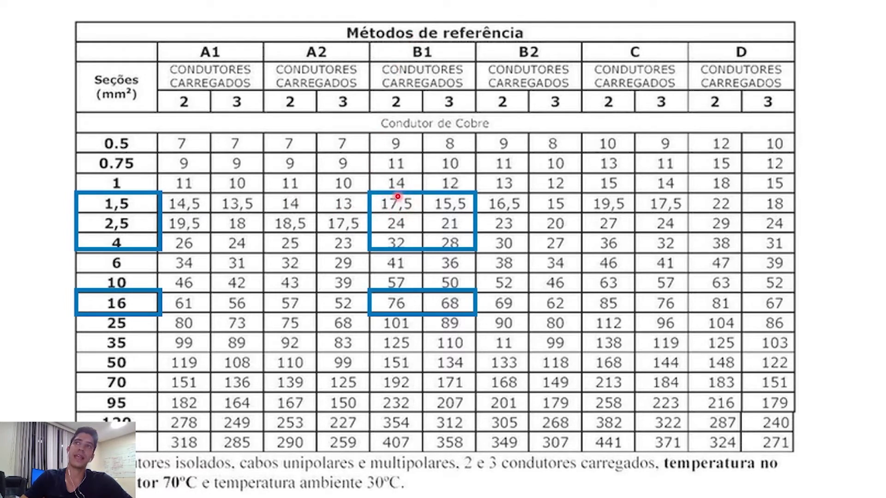
key(alt+Tab)
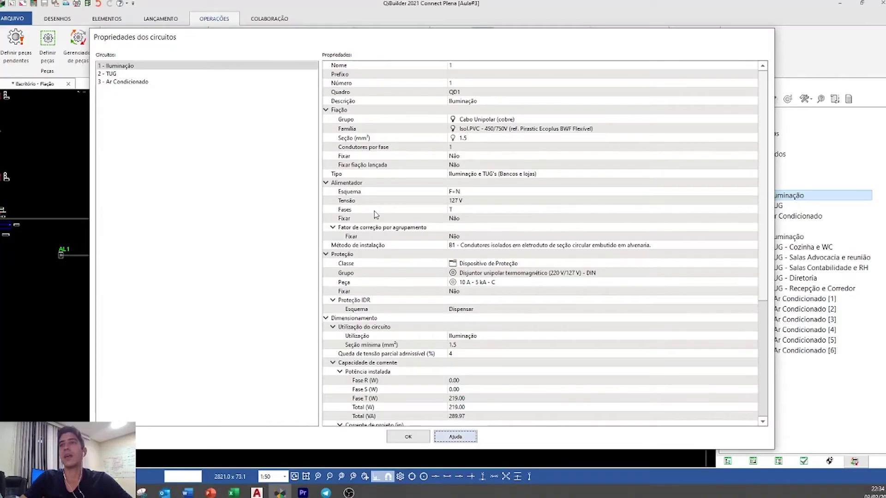
- Set the protection Fixar option of circuit 1 - Iluminação to Sim and choose the 16 A - 5 kA - C breaker
click(469, 290)
click(461, 307)
click(474, 285)
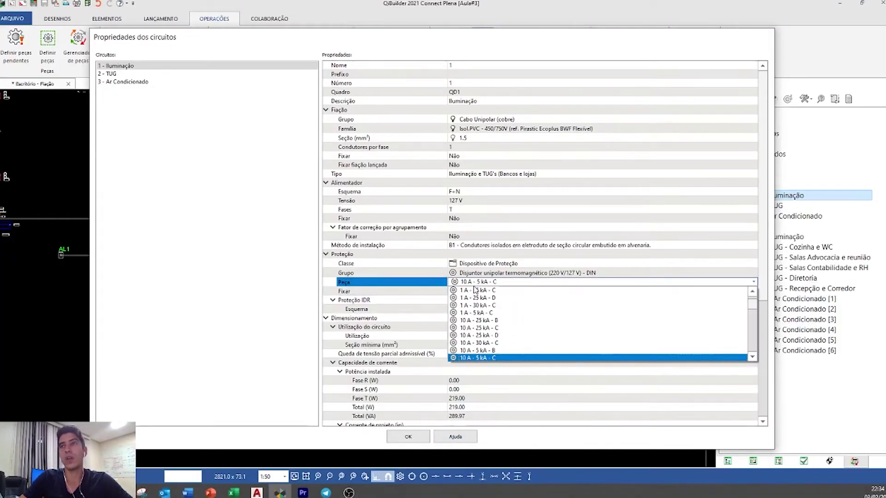
scroll(480, 305, down, 4)
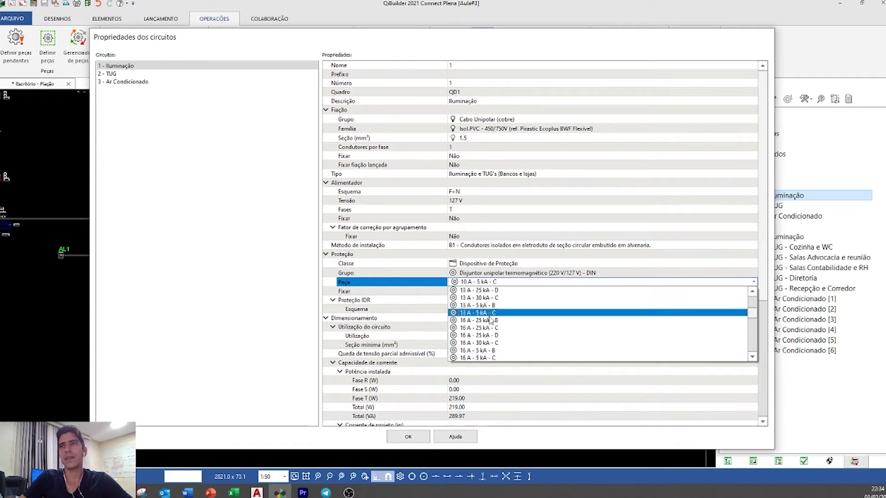
click(510, 359)
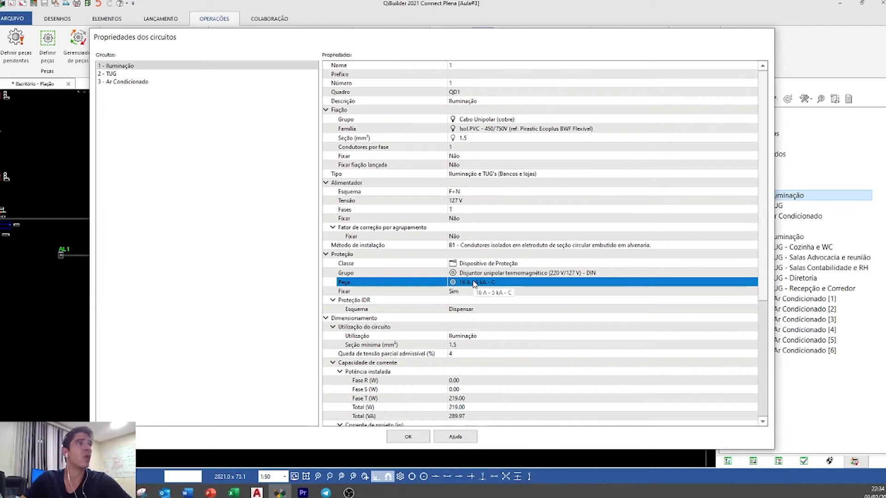
- Set the protection Fixar option of QD1's circuit 2 - TUG to Sim and choose the 20 A - 5 kA - C breaker
click(112, 75)
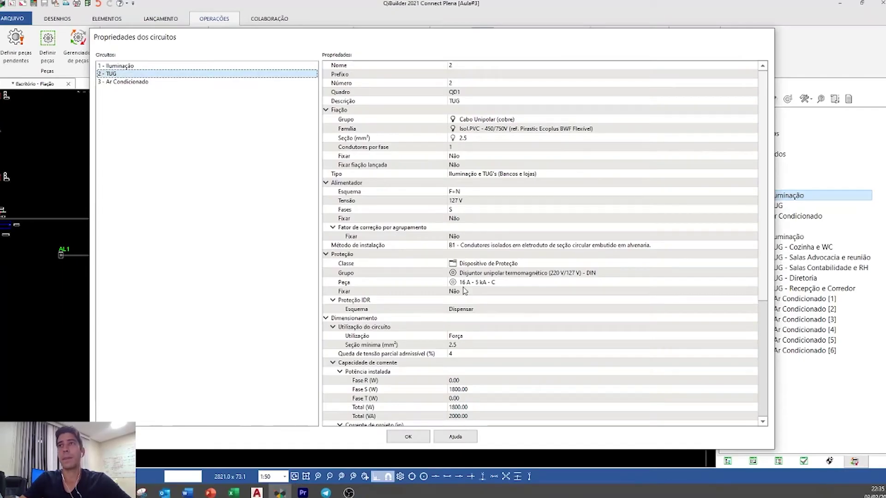
click(462, 291)
click(464, 292)
click(471, 283)
click(472, 282)
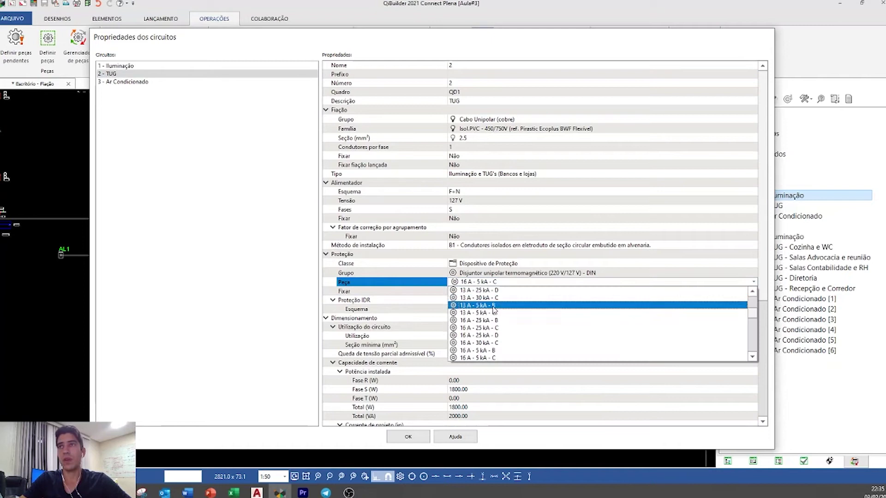
scroll(498, 323, down, 1)
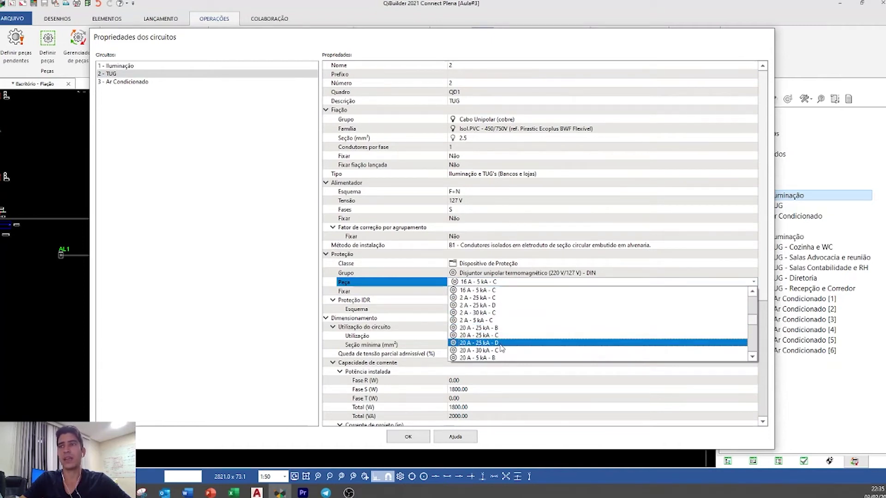
scroll(501, 348, down, 1)
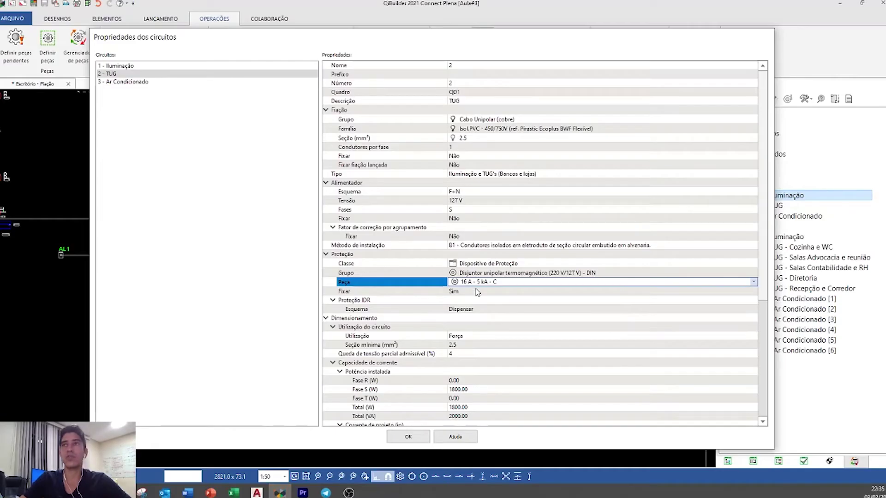
click(475, 284)
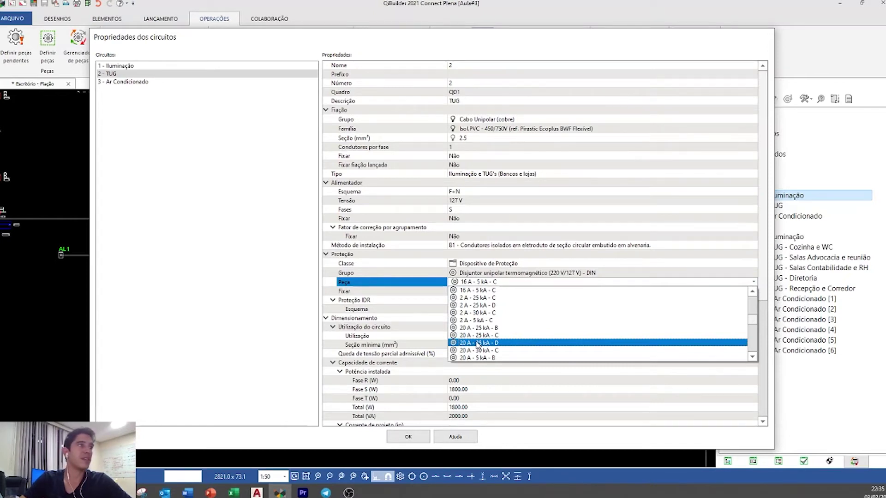
scroll(478, 345, down, 2)
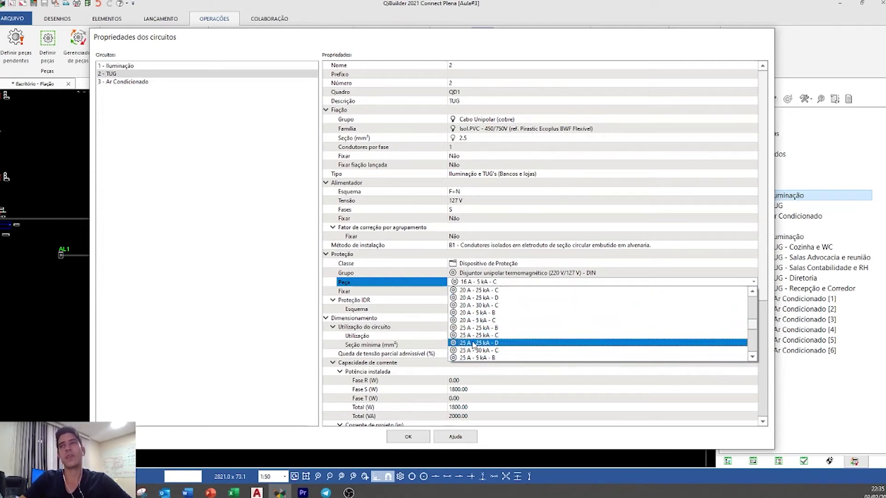
scroll(474, 346, up, 1)
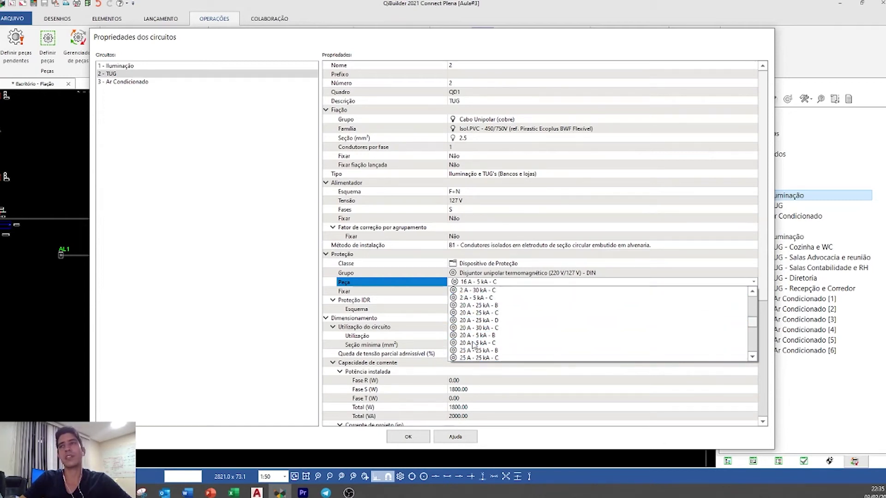
click(508, 343)
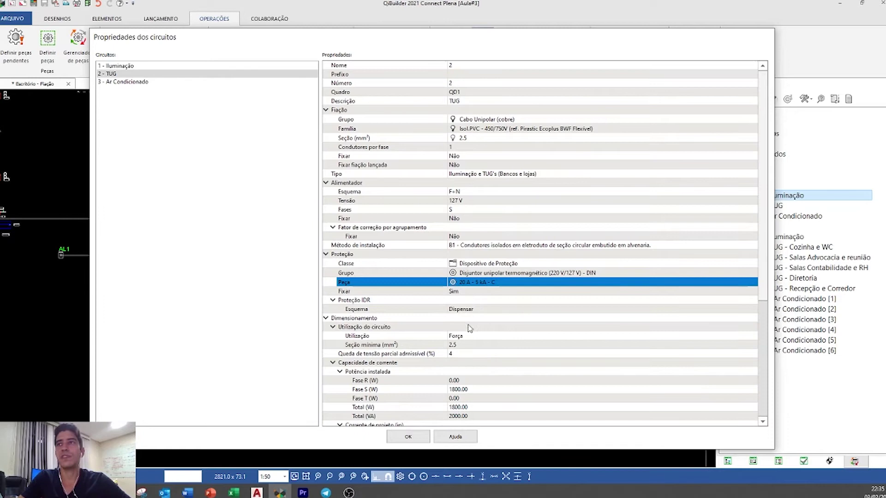
- Set the protection Fixar option of QD1's circuit 3 - Ar Condicionado to Sim, choose the 20 A - 5 kA - C breaker and confirm the properties
click(115, 82)
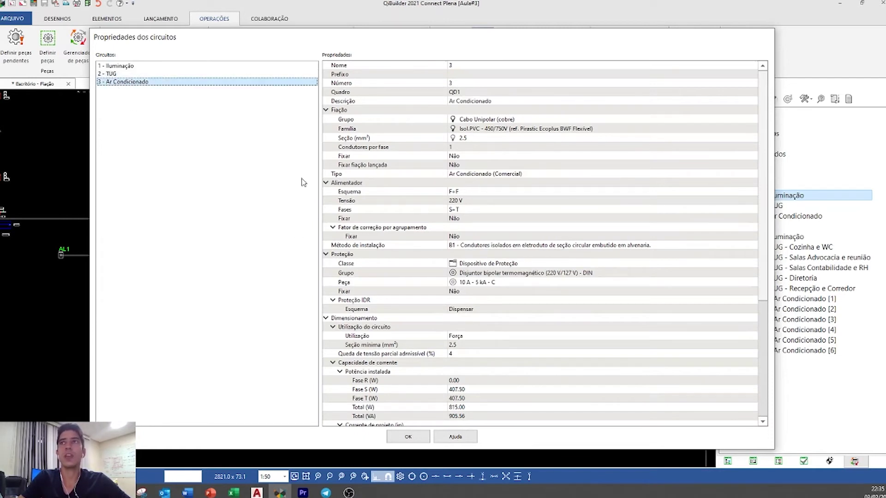
click(466, 292)
click(463, 306)
click(472, 283)
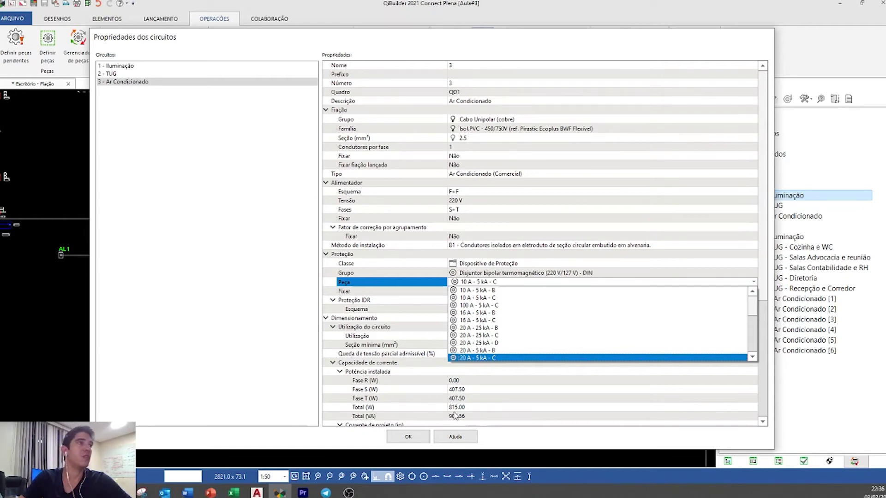
scroll(493, 351, down, 1)
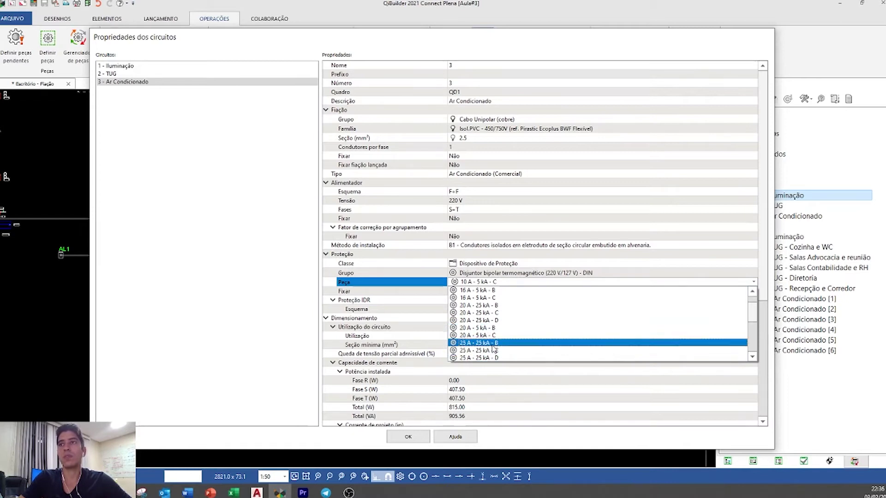
click(497, 336)
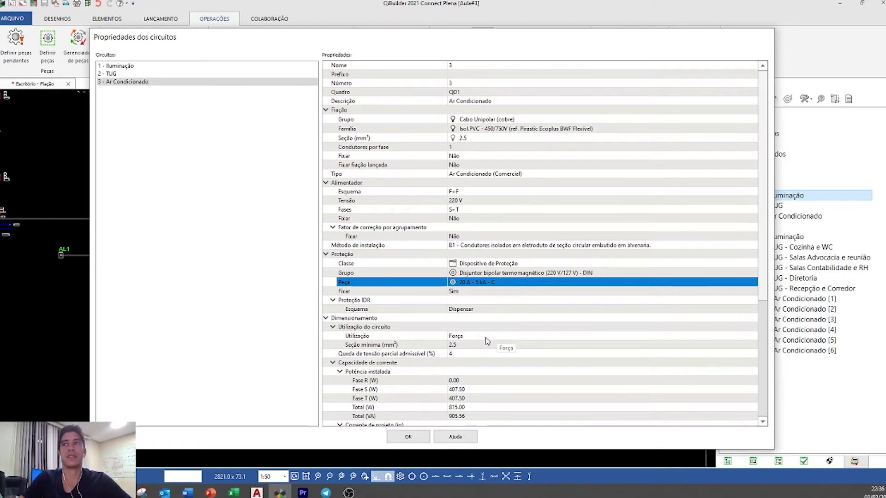
key(Return)
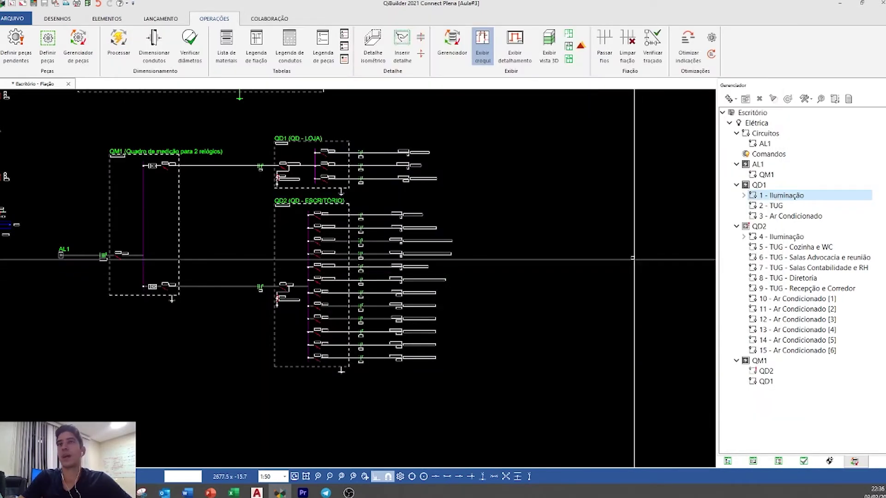
- In the properties of QD2's circuit 4 - Iluminação, set the protection Fixar option to Sim and choose the 16 A - 5 kA - C breaker
right_click(765, 242)
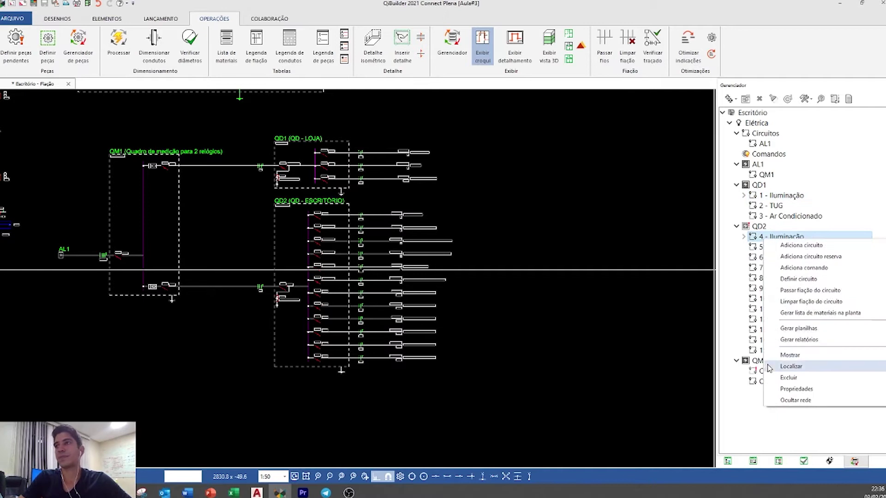
click(779, 389)
click(184, 65)
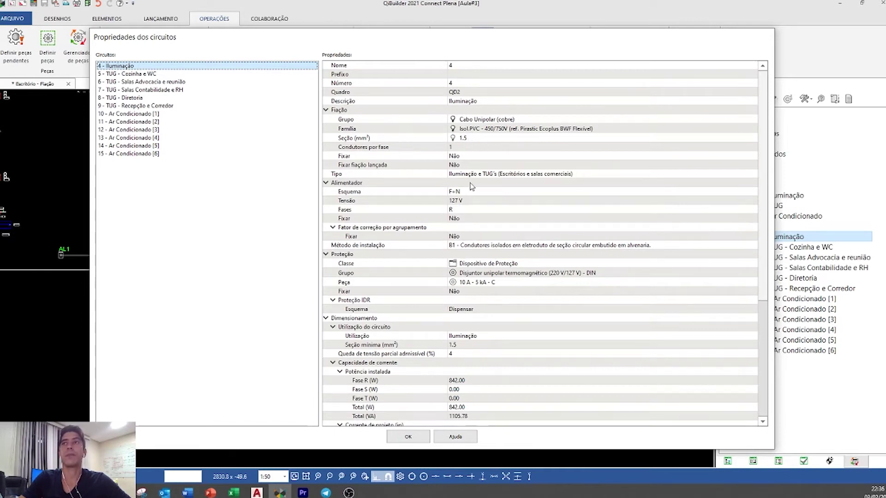
click(466, 291)
click(462, 306)
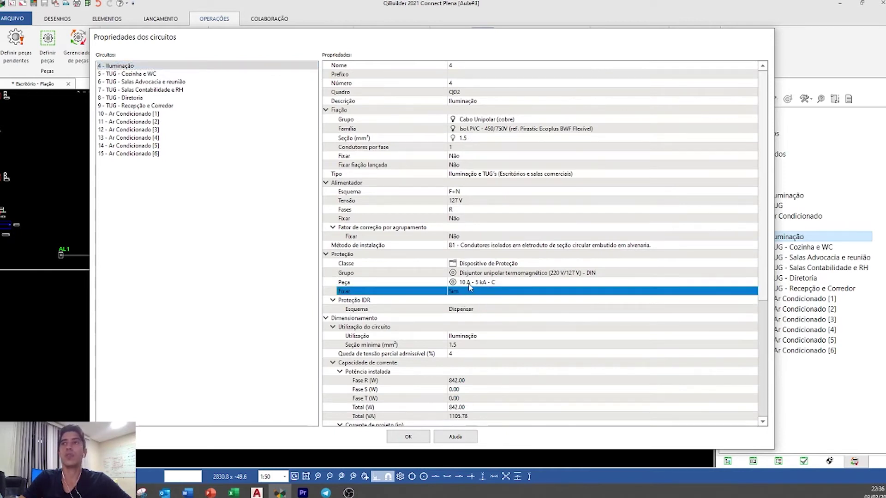
click(471, 282)
scroll(481, 333, down, 2)
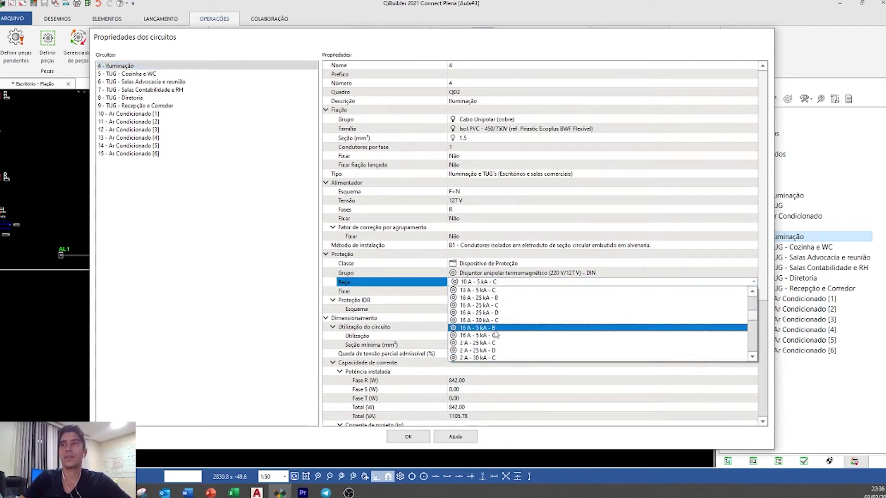
click(508, 336)
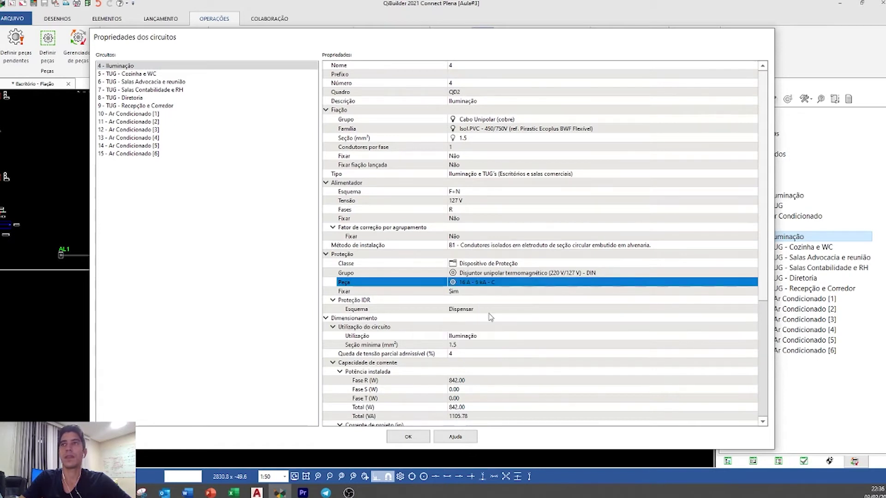
- Set the protection Fixar option of circuit 5 - TUG - Cozinha e WC to Sim and choose the 20 A - 10 kA - C breaker
click(136, 76)
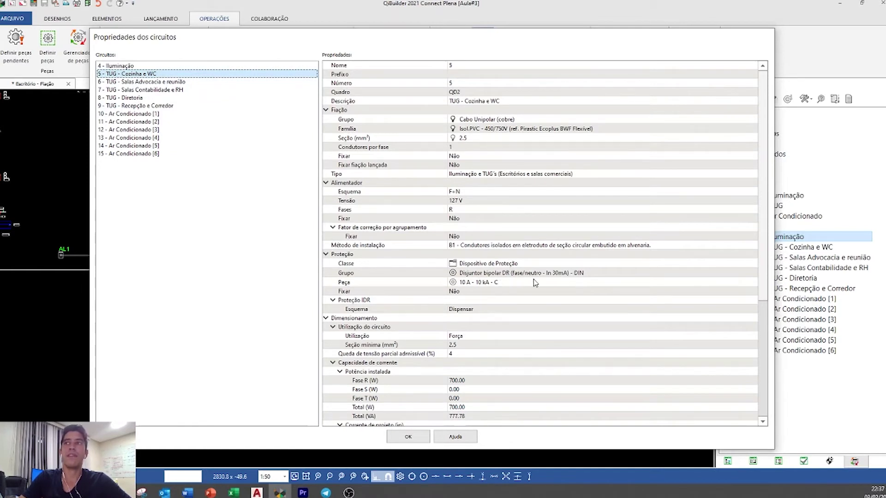
click(489, 284)
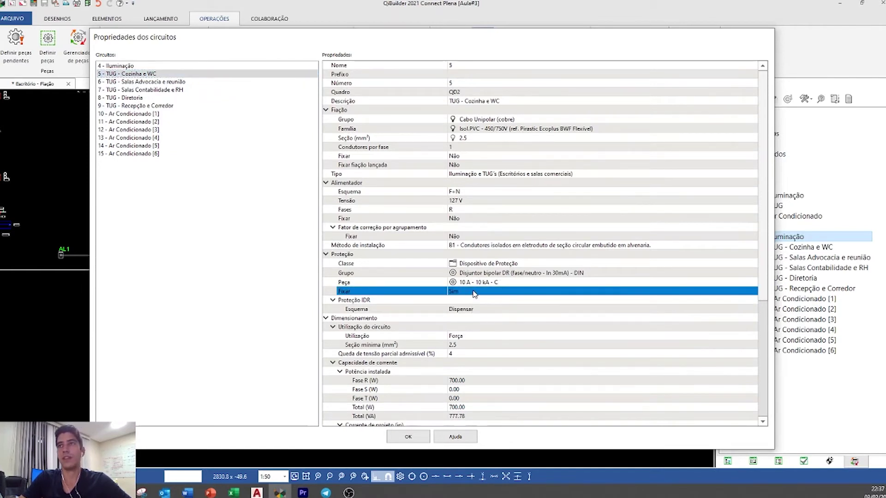
click(475, 282)
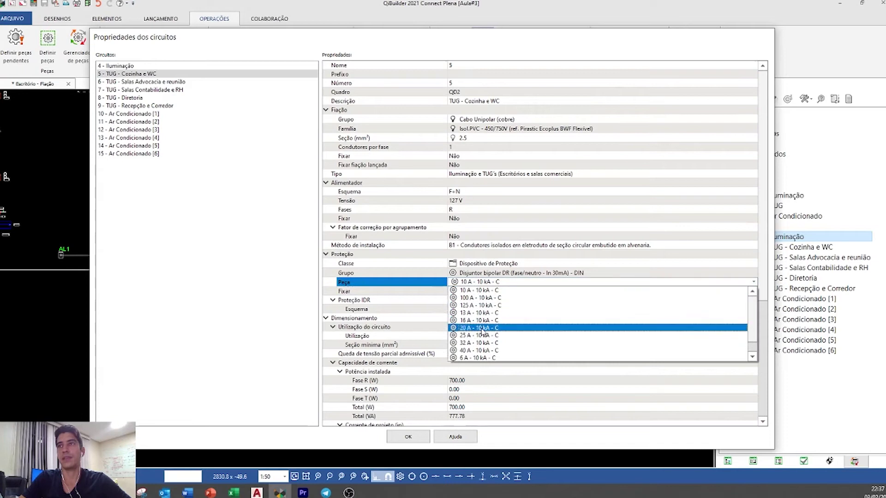
click(479, 320)
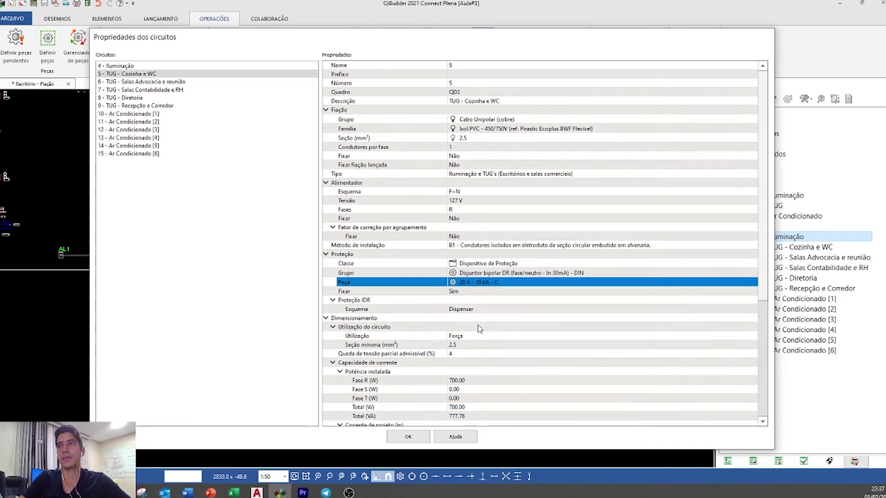
- Set the protection Fixar option of circuit 7 - TUG - Salas Contabilidade e RH to Sim and choose the 20 A - 10 kA - C breaker
click(143, 83)
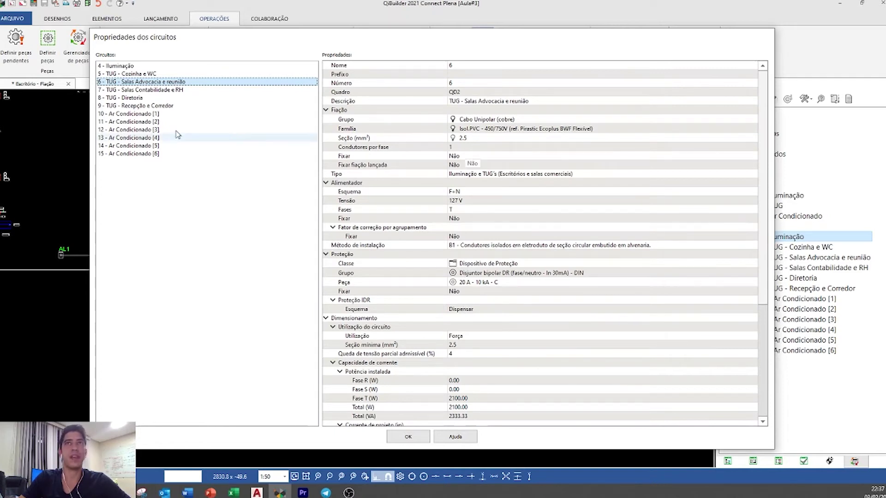
click(156, 90)
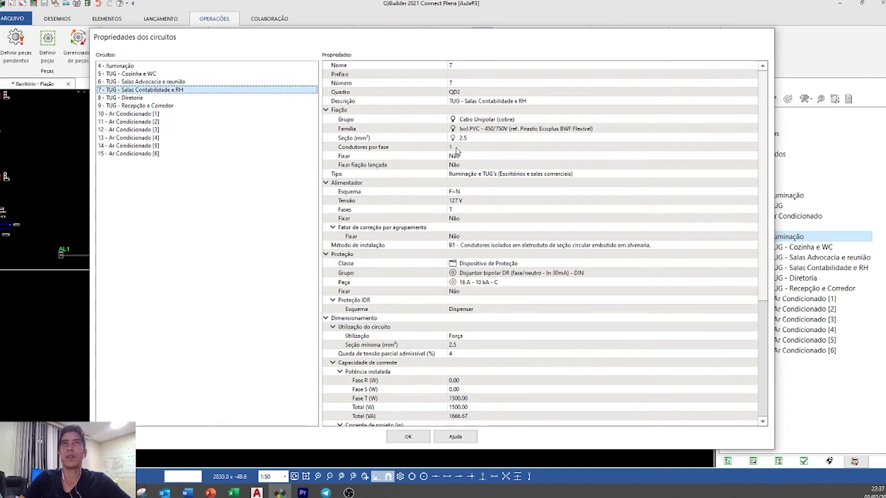
click(470, 282)
click(473, 291)
click(471, 282)
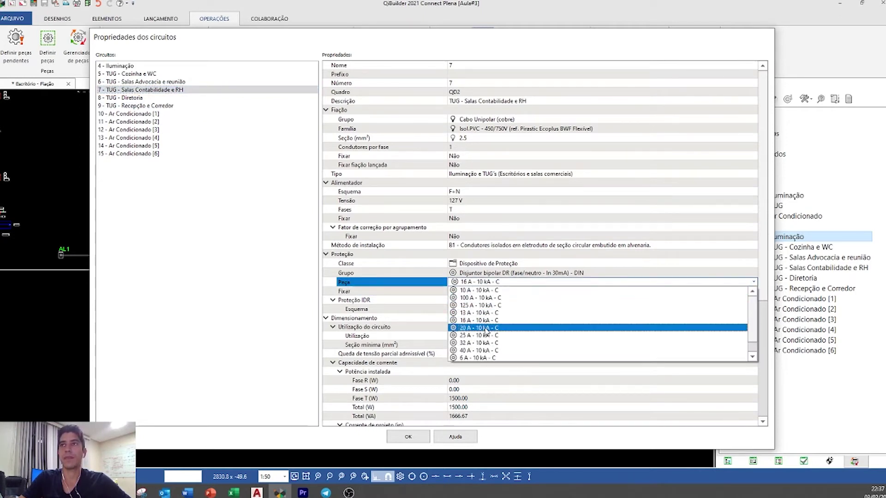
click(484, 328)
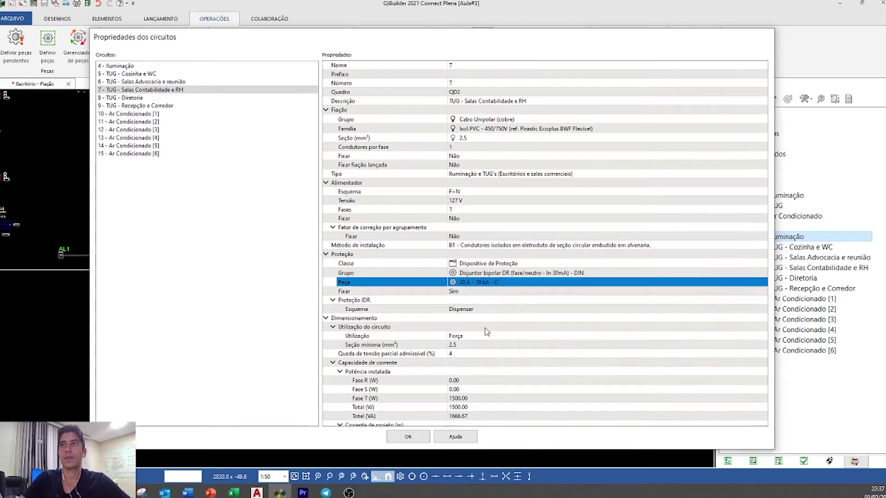
- Fix the protection of circuit 8 - TUG - Diretoria at the 20 A - 10 kA - C breaker
click(134, 98)
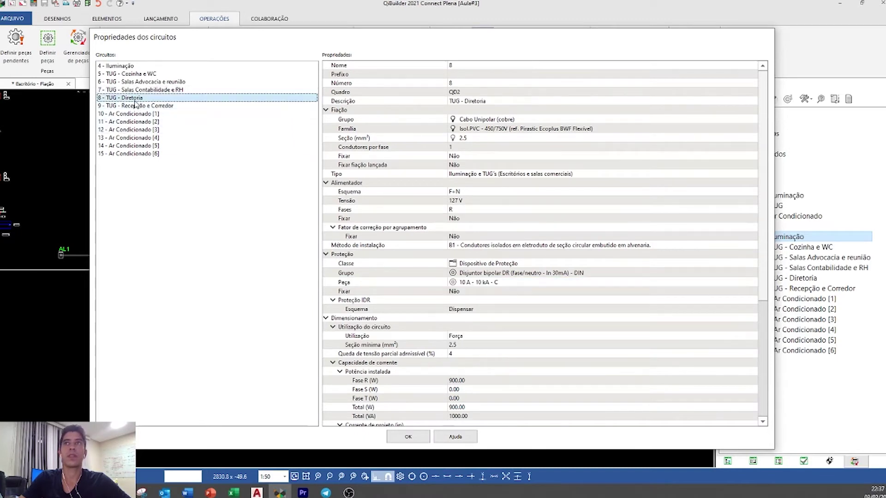
click(471, 282)
click(471, 282)
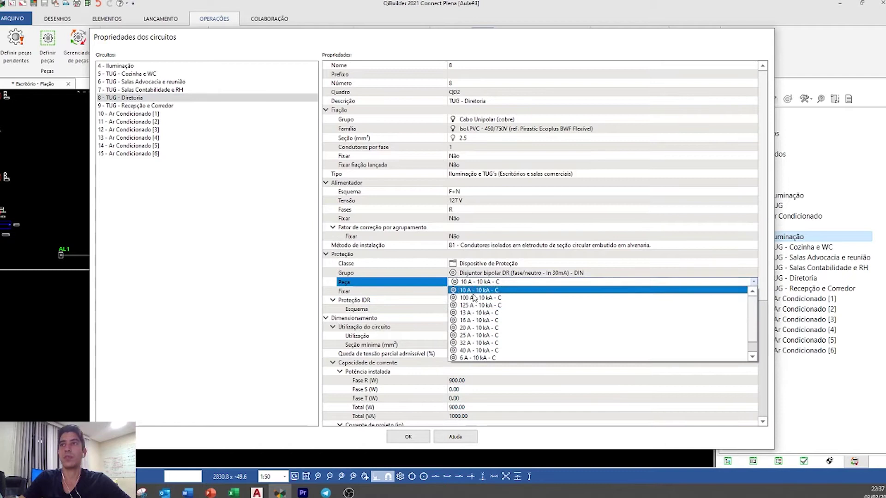
click(480, 328)
- Set the protection Fixar option of circuit 9 - TUG - Recepção e Corredor to Sim and choose the 20 A - 10 kA - C breaker
click(134, 105)
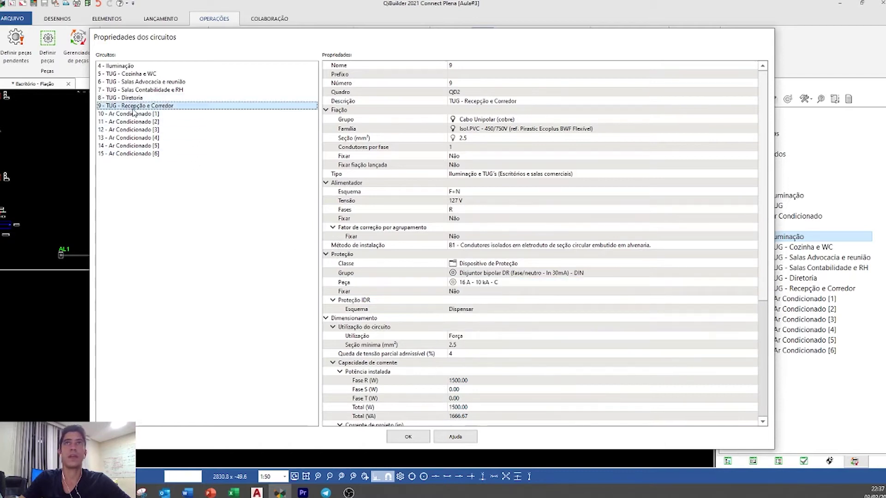
click(463, 291)
click(463, 292)
click(465, 298)
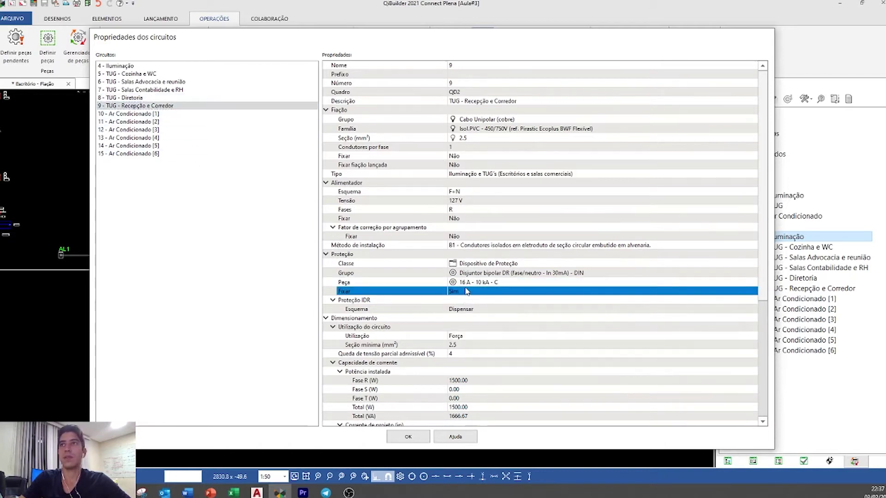
click(466, 282)
click(467, 282)
click(484, 328)
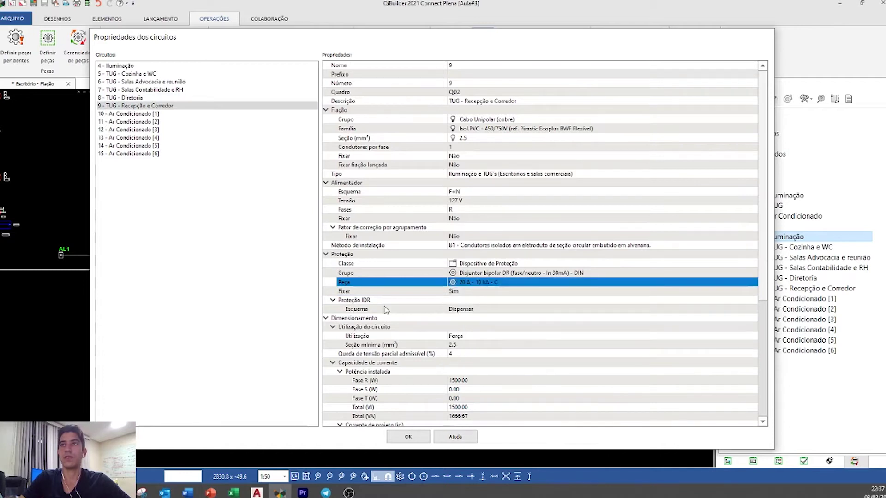
- Set the wiring Fixar option of circuit 5 - TUG - Cozinha e WC to Sim and its cable section to 4 mm²
click(135, 76)
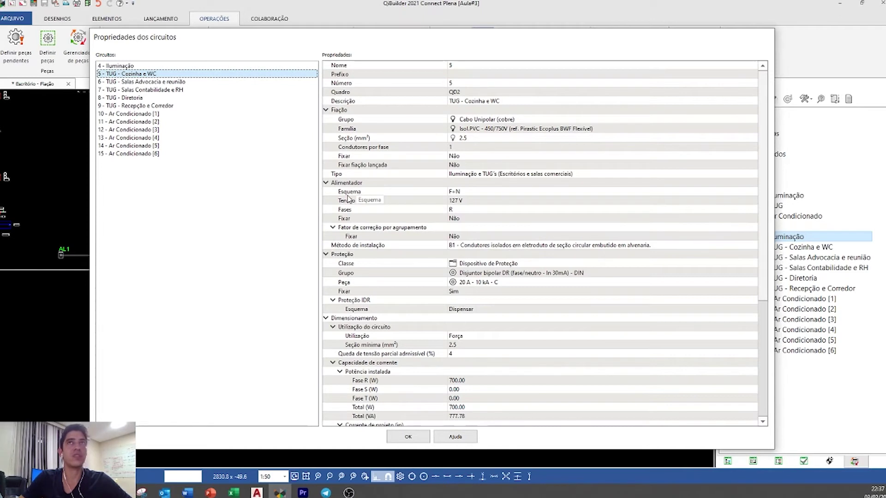
click(469, 156)
click(469, 156)
click(470, 170)
click(469, 139)
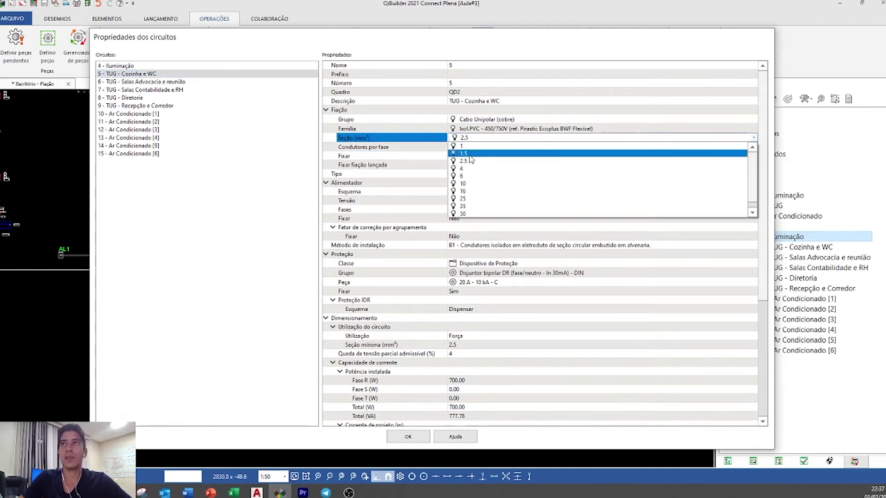
click(471, 169)
- Change the breaker of circuit 5 - TUG - Cozinha e WC to 32 A - 10 kA - C
click(460, 291)
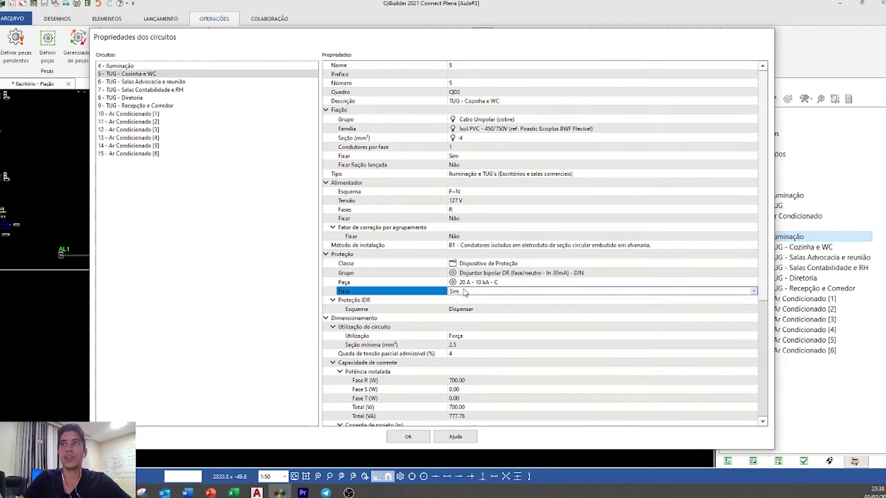
click(469, 283)
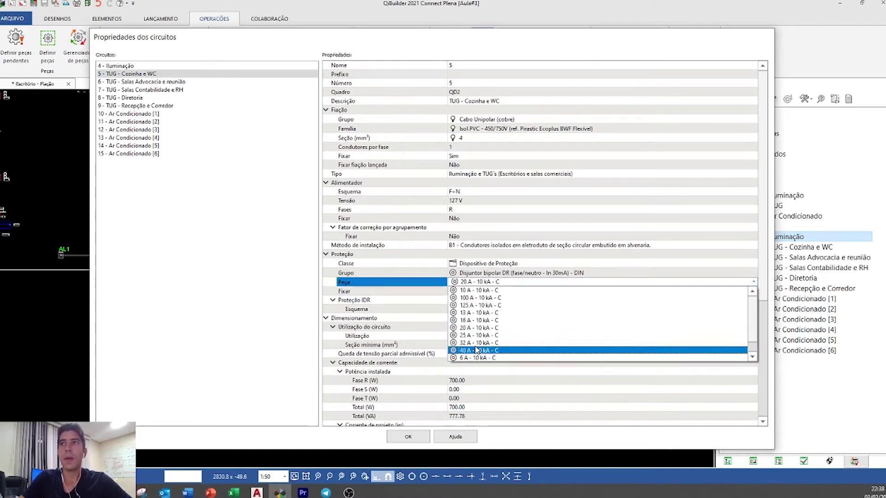
click(477, 344)
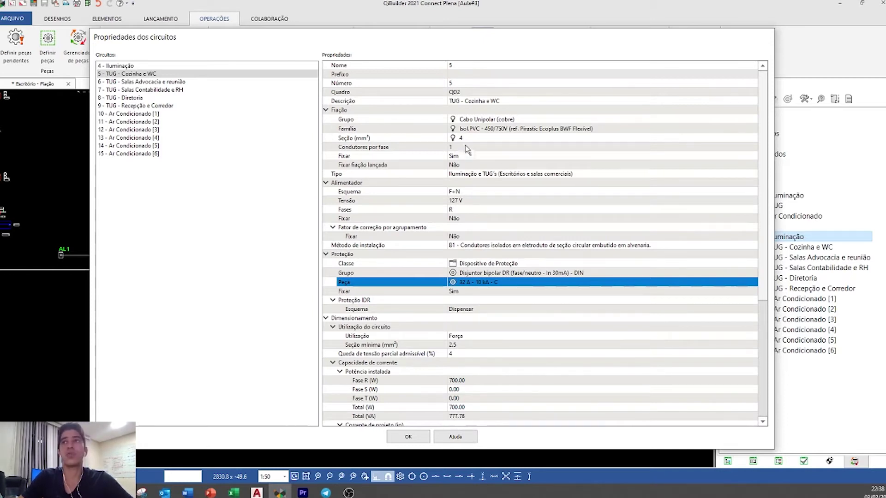
- Set the protection Fixar option of circuit 10 - Ar Condicionado [1] to Sim and choose the 20 A - 5 kA - C breaker
click(221, 113)
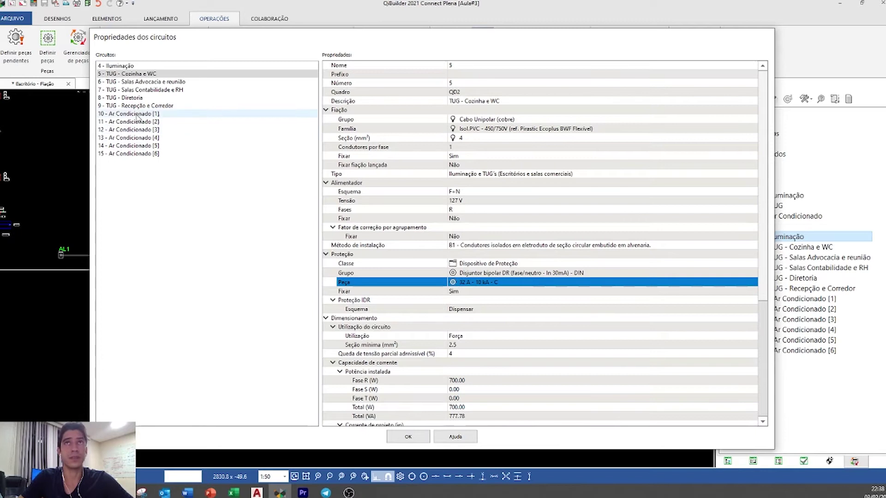
click(465, 292)
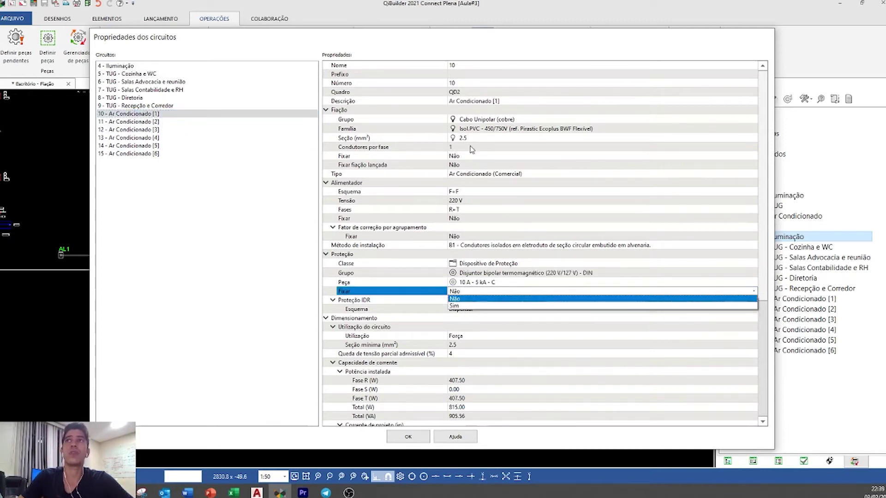
click(455, 299)
click(475, 282)
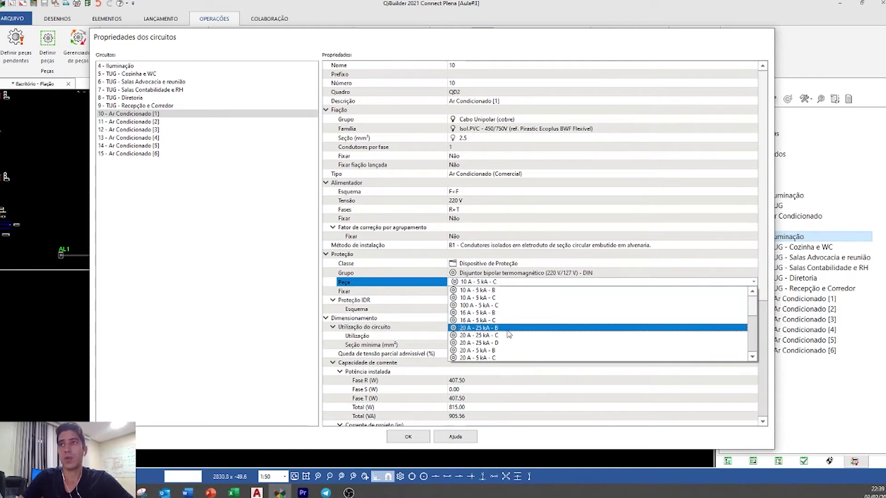
click(507, 358)
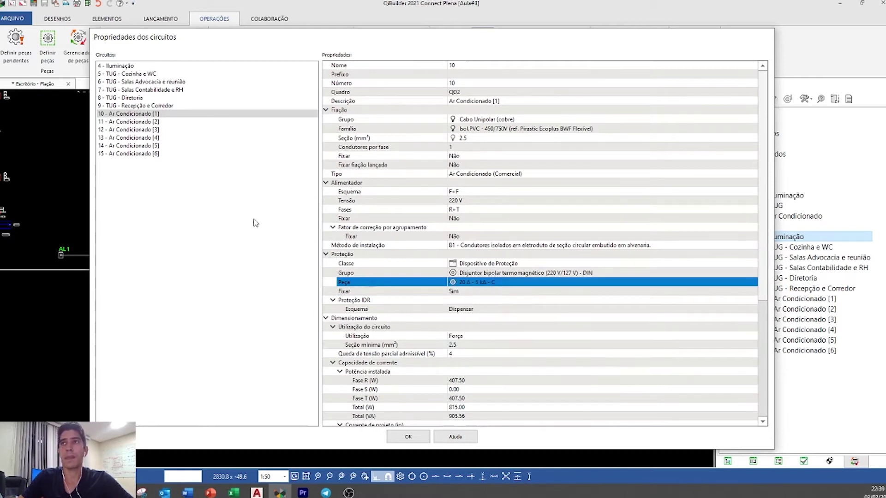
- Set the protection Fixar option of circuit 11 - Ar Condicionado [2] to Sim and choose the 20 A - 5 kA - C breaker
click(152, 121)
click(459, 291)
click(459, 293)
click(467, 307)
double_click(475, 282)
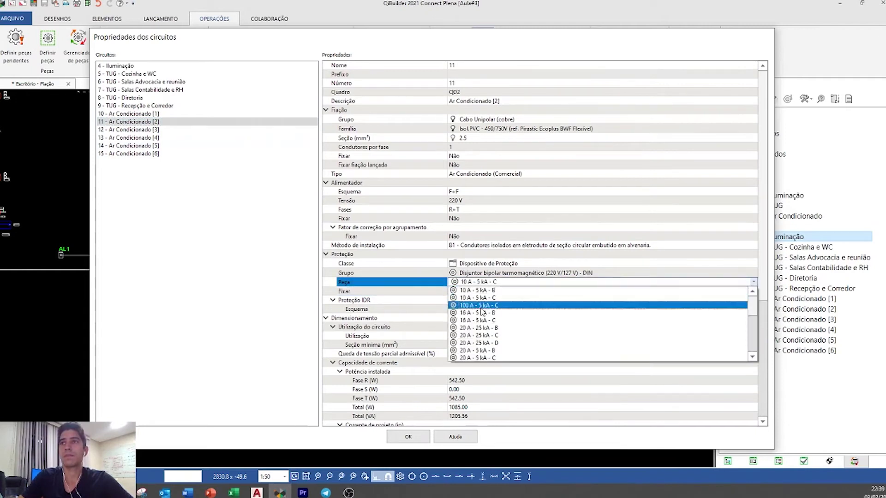
click(489, 359)
- Set the protection Fixar option of circuit 12 - Ar Condicionado [3] to Sim and choose a 20 A - 5 kA breaker
click(152, 137)
click(152, 129)
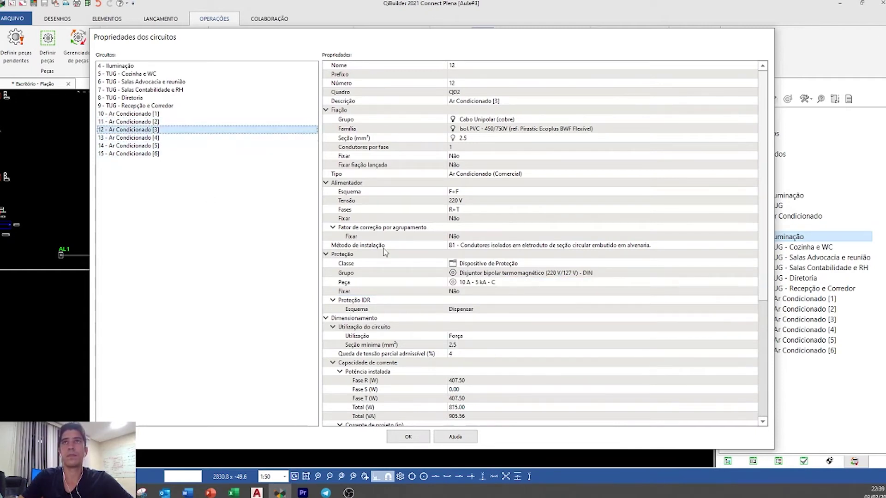
click(471, 291)
click(472, 291)
click(473, 305)
double_click(475, 282)
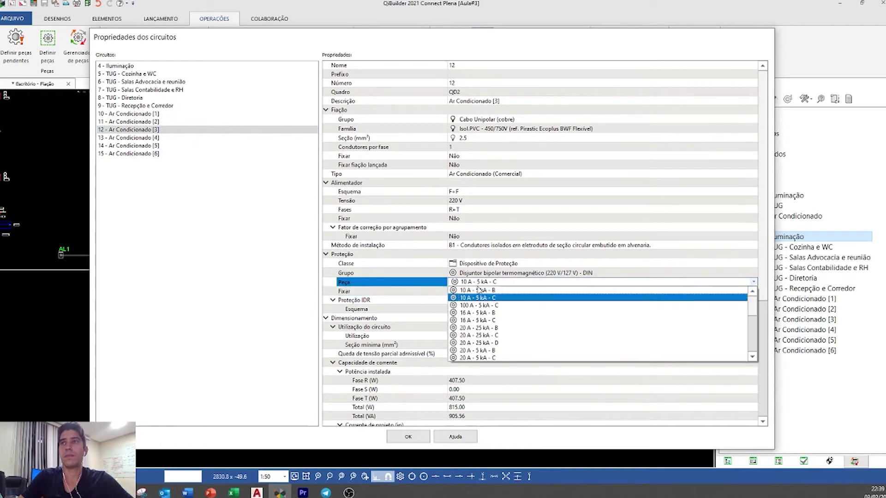
click(480, 354)
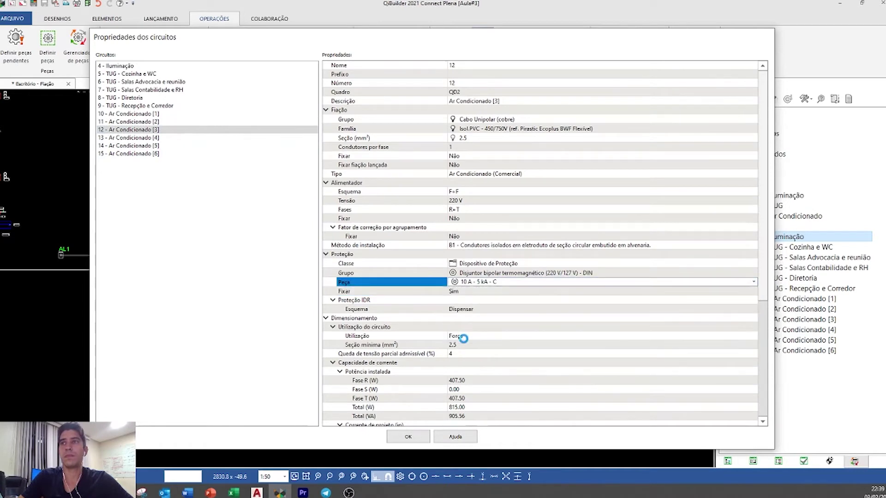
- Set the protection Fixar option of circuit 13 - Ar Condicionado [4] to Sim and choose the 20 A - 5 kA - C breaker
click(150, 137)
double_click(461, 291)
click(463, 307)
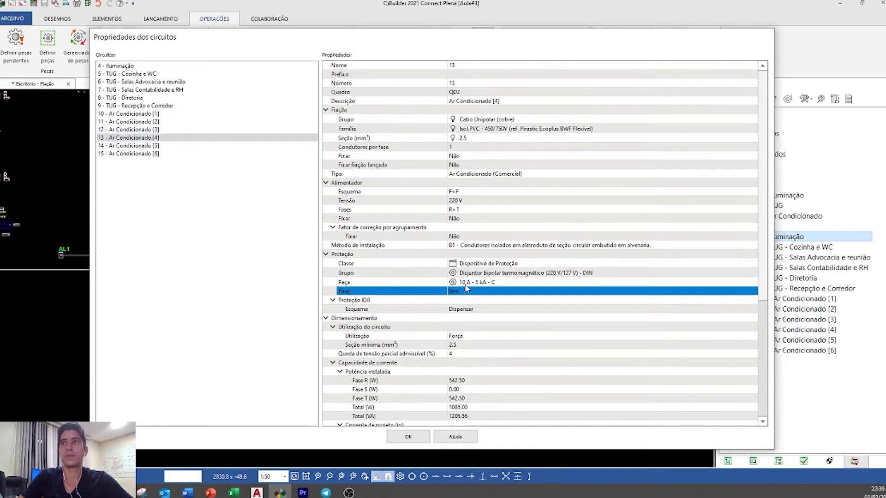
double_click(466, 283)
click(470, 357)
- Set the protection Fixar option of circuit 14 - Ar Condicionado [5] to Sim and choose a 20 A breaker
click(150, 145)
double_click(466, 291)
click(463, 302)
double_click(470, 282)
click(480, 343)
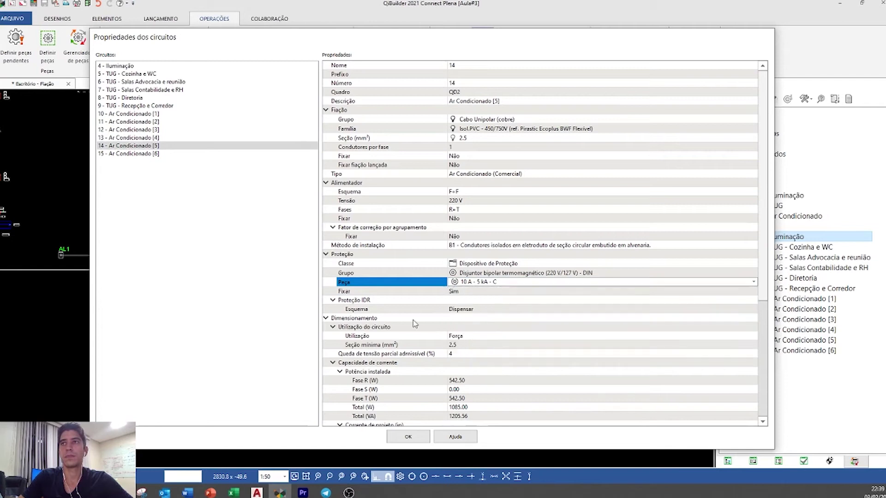
- Fix the protection of circuit 15 - Ar Condicionado [6] with the 20 A - 5 kA - C breaker and accept the circuit properties
click(182, 153)
double_click(464, 292)
click(463, 302)
double_click(470, 282)
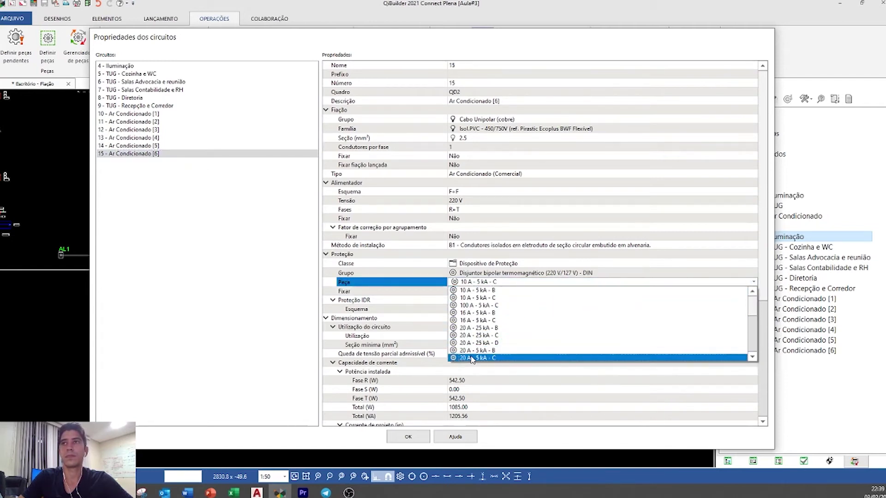
click(475, 342)
click(395, 438)
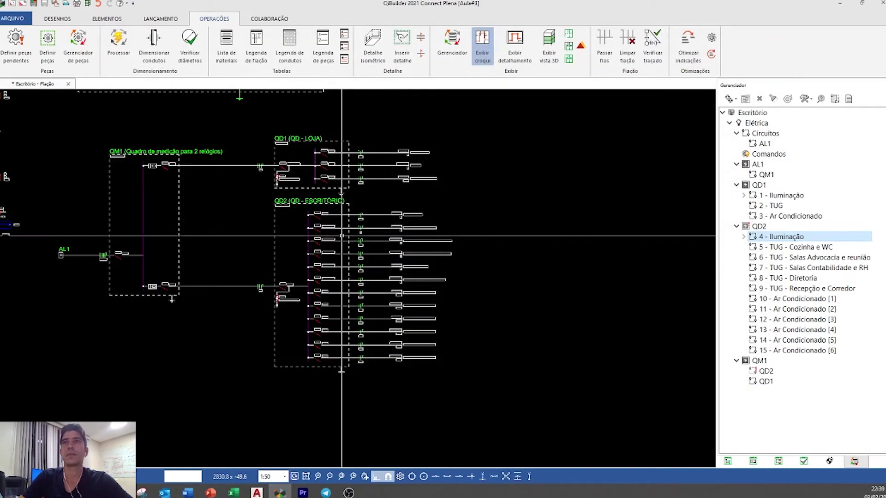
- Process all projects in the building with wiring, phase balancing and circuit sizing enabled
scroll(353, 270, up, 3)
scroll(368, 187, down, 2)
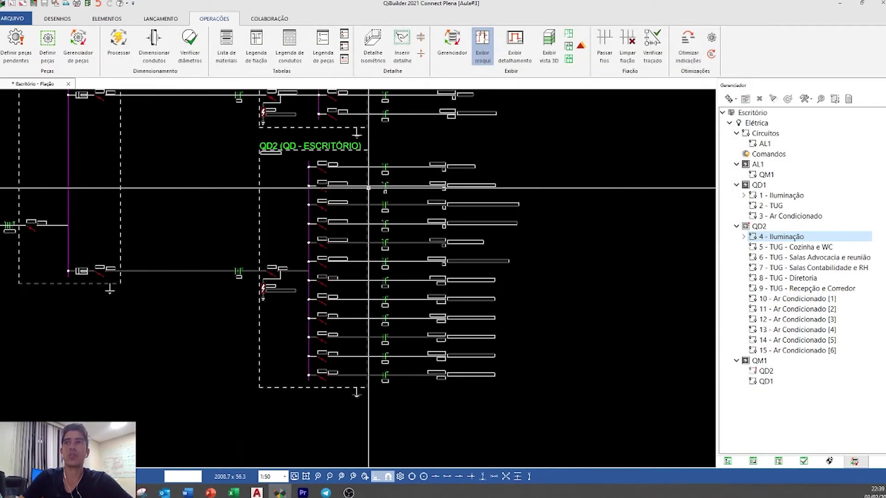
middle_drag(368, 208, 431, 313)
scroll(339, 186, up, 2)
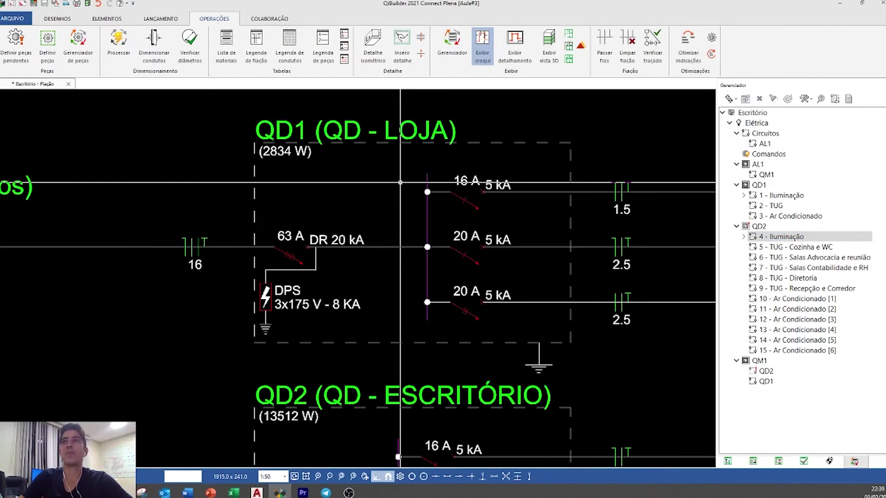
scroll(401, 188, down, 6)
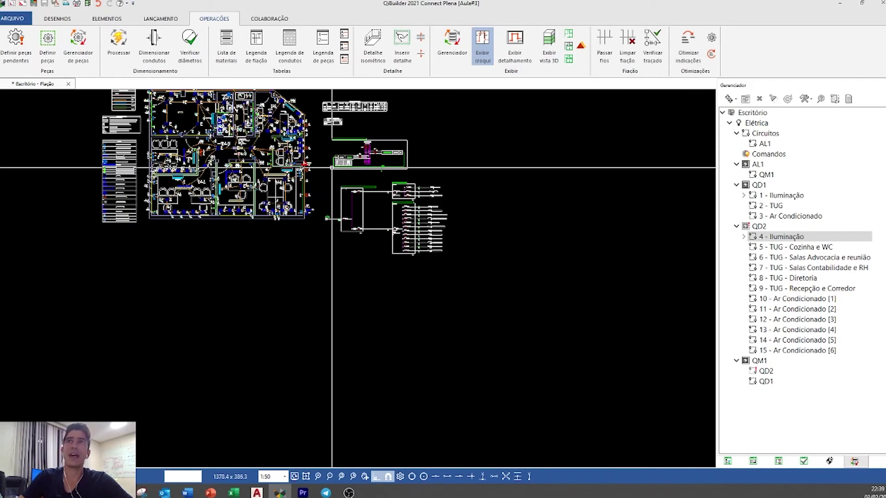
middle_drag(330, 168, 366, 194)
click(119, 46)
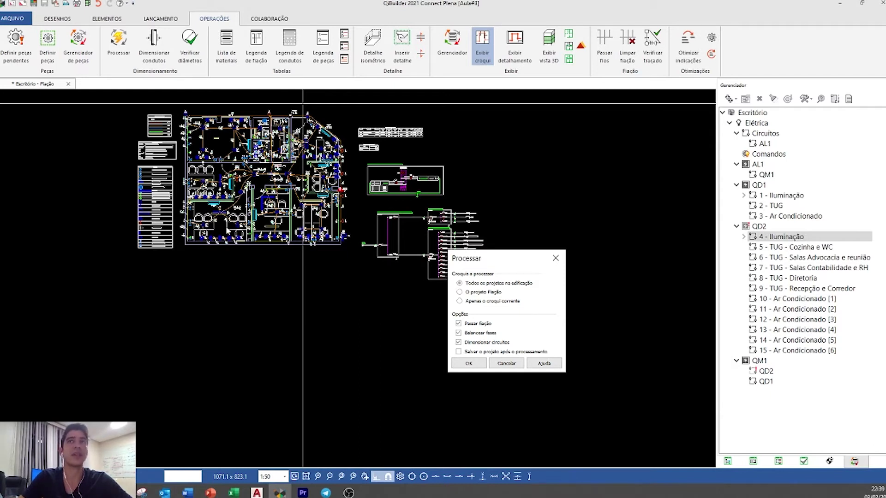
click(466, 364)
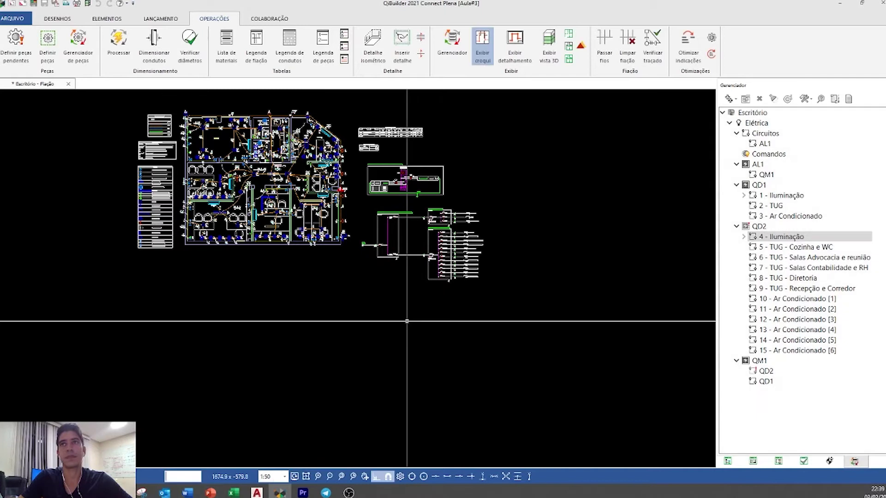
- Examine the QM1 multi-wire diagram's feeder cable, breakers and installed power per phase
scroll(407, 171, up, 8)
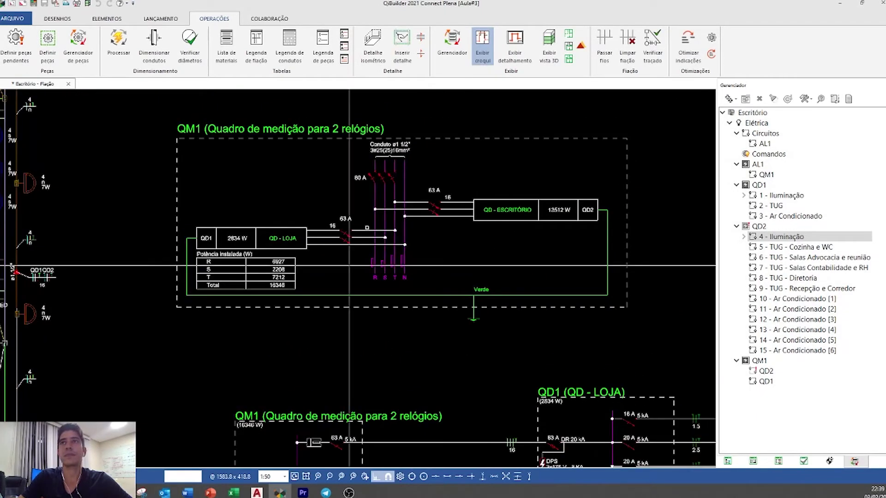
scroll(390, 154, up, 4)
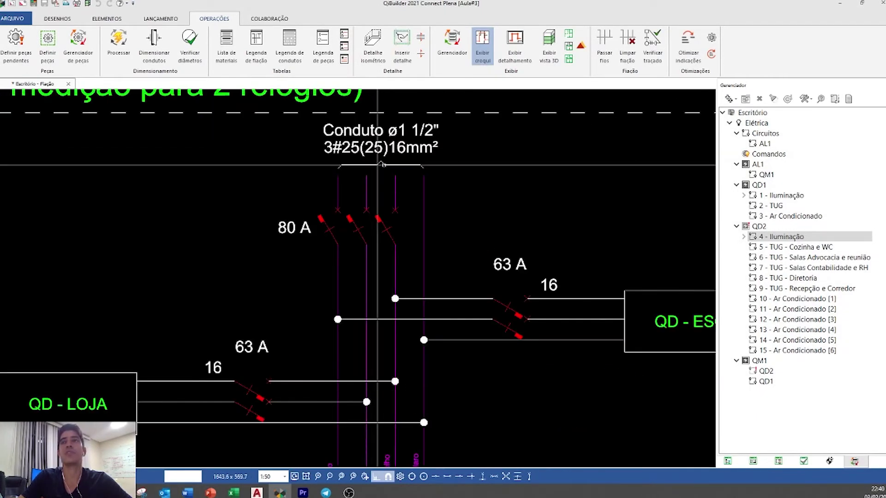
scroll(416, 163, down, 3)
scroll(416, 164, down, 3)
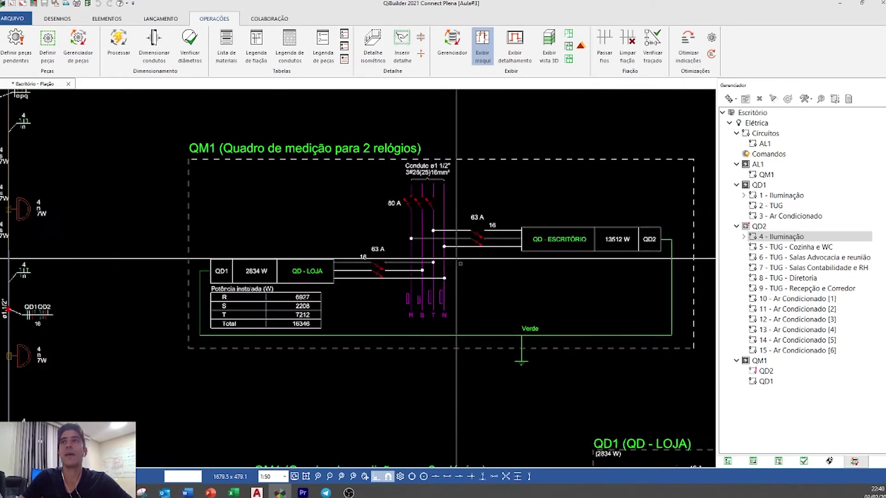
scroll(457, 258, up, 3)
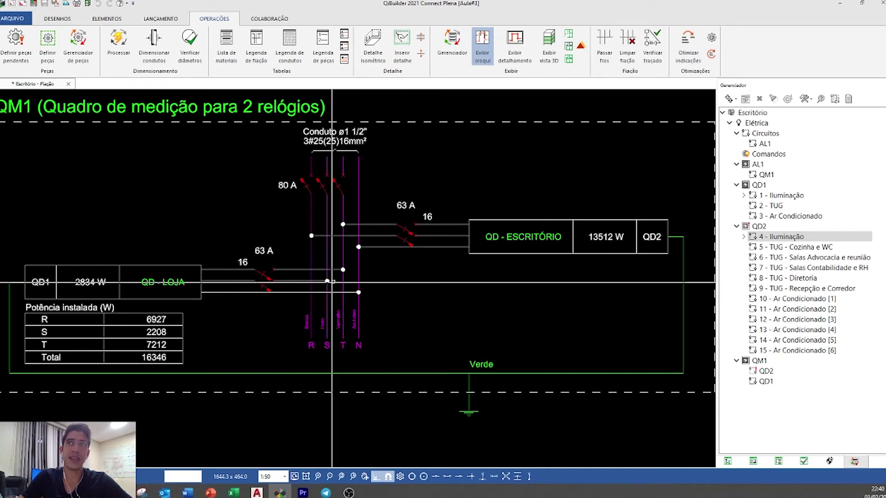
scroll(403, 274, down, 5)
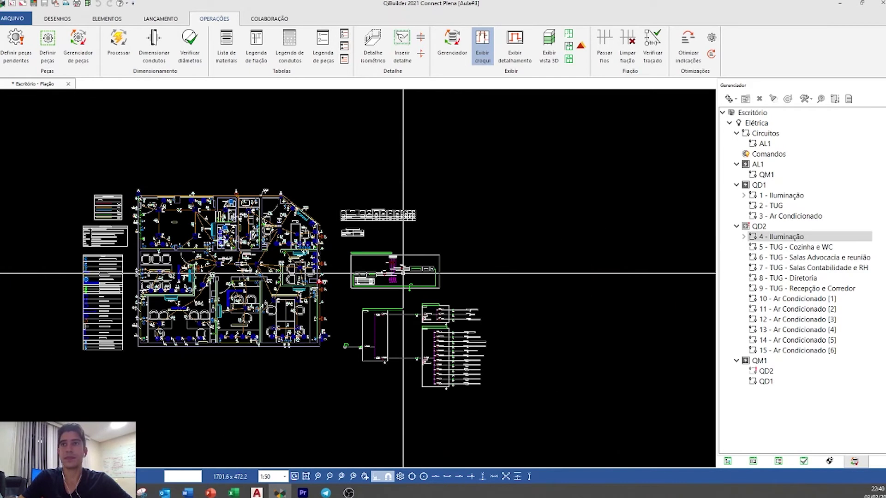
middle_drag(401, 268, 392, 263)
mouse_move(503, 285)
middle_down()
mouse_move(512, 264)
mouse_move(344, 255)
middle_up()
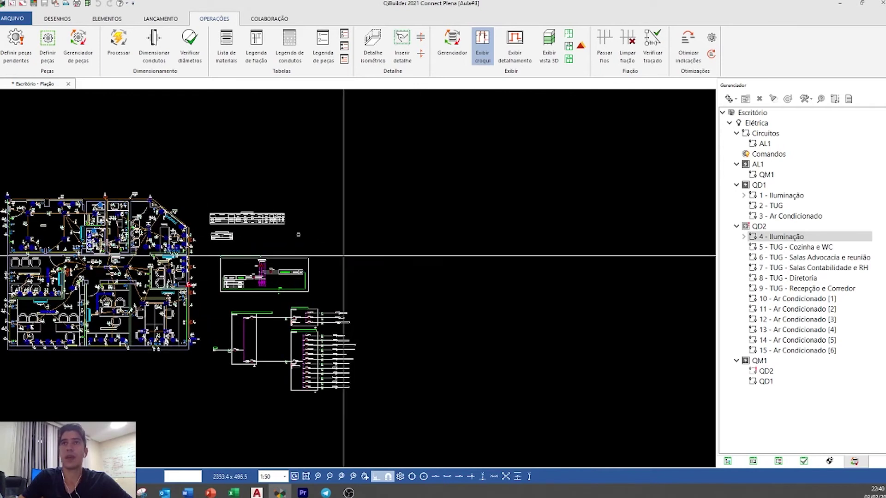
middle_drag(260, 265, 279, 261)
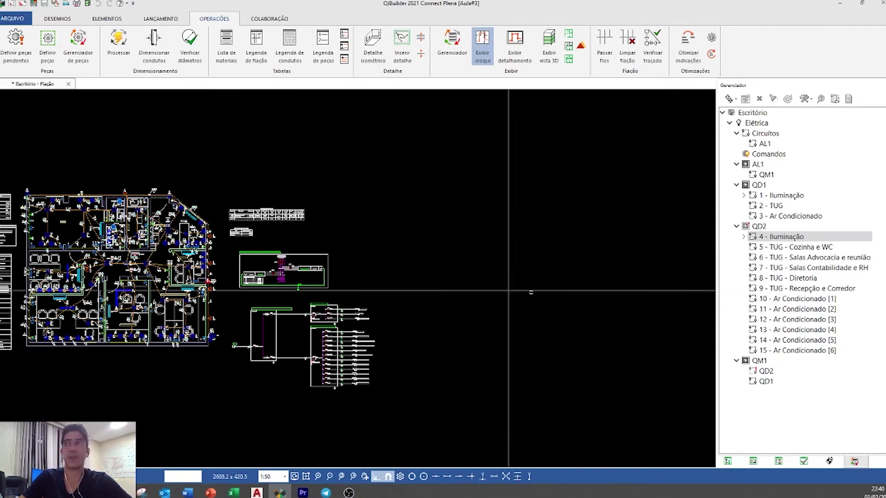
- Generate the load table and the demand table of panel QD1 and place them in the empty area beside the existing QM1 details
right_click(762, 187)
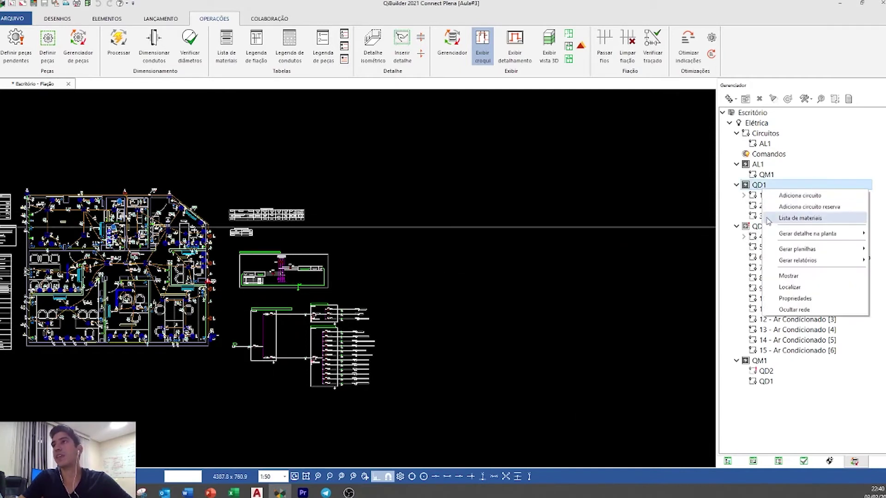
mouse_move(808, 233)
click(735, 235)
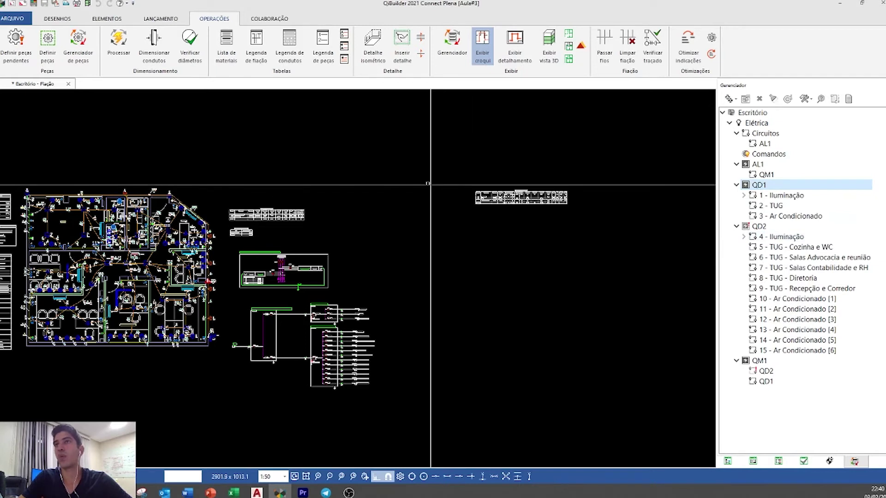
click(463, 195)
right_click(743, 187)
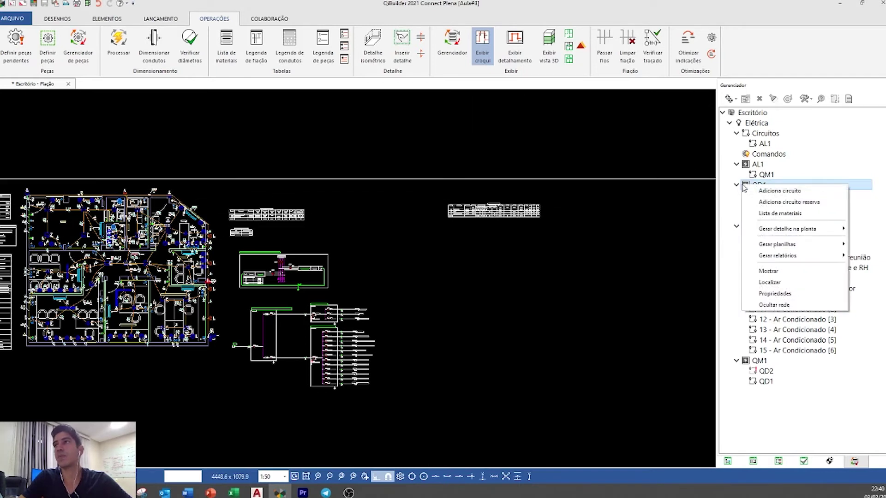
mouse_move(785, 229)
click(711, 244)
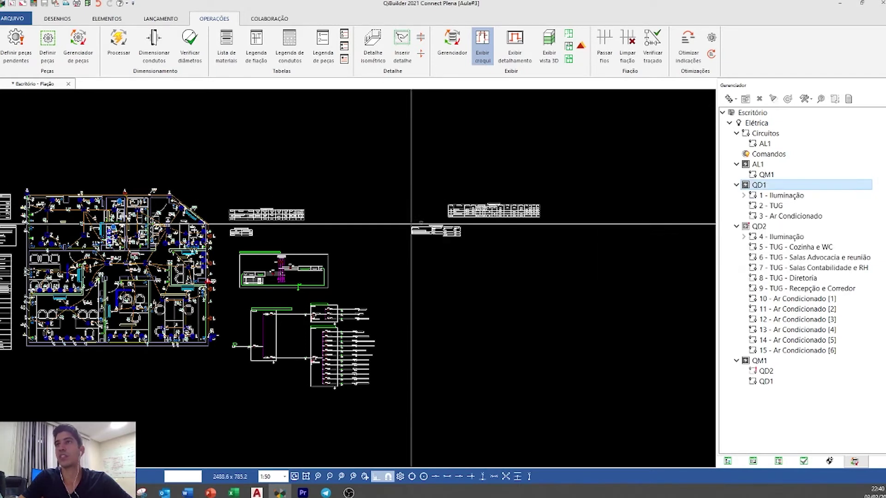
click(446, 230)
- Generate the multi-wire diagram of panel QD1 and place it below its demand table
right_click(752, 187)
mouse_move(780, 234)
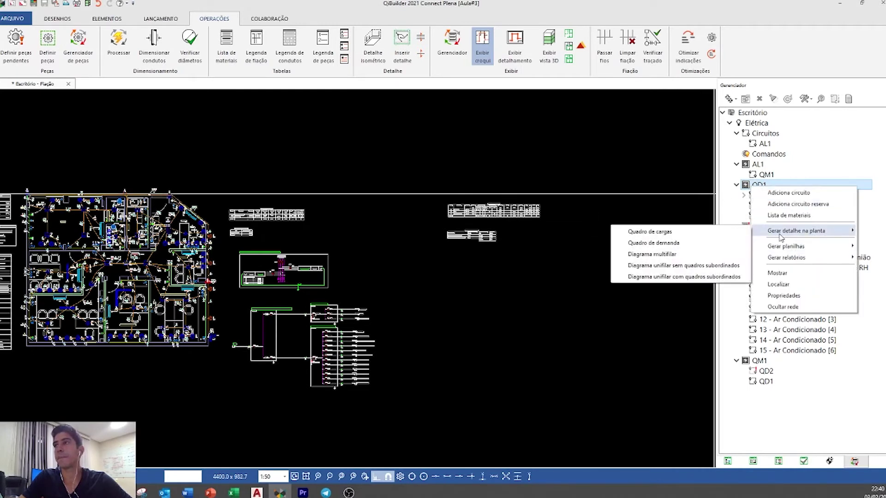
click(682, 266)
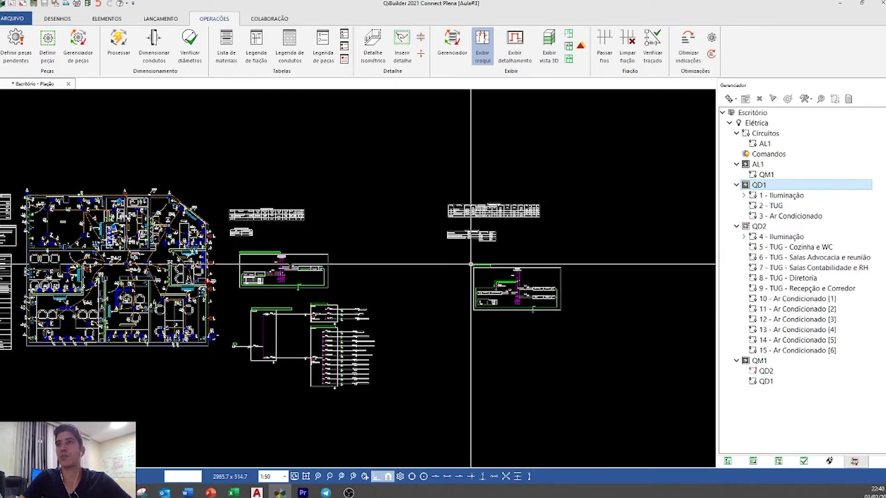
click(460, 256)
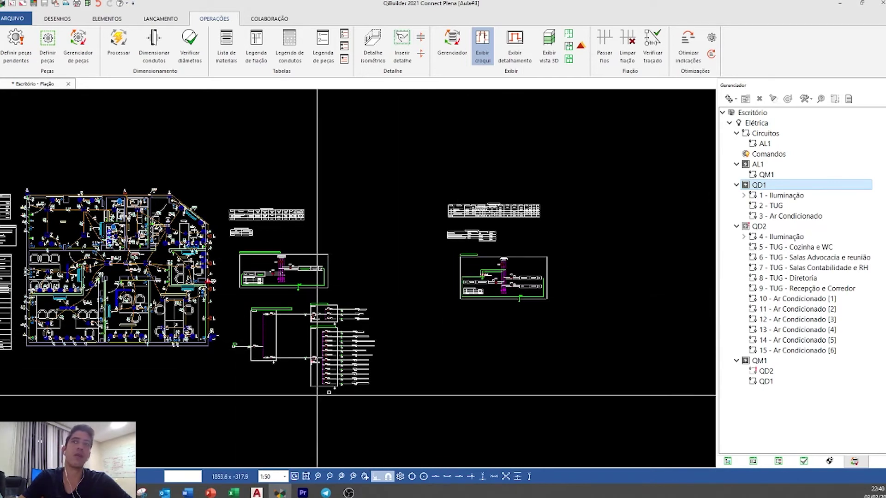
- Generate the load table and the demand table of panel QD2 and place them beside the QD1 tables
right_click(757, 227)
mouse_move(769, 272)
click(646, 273)
click(587, 197)
right_click(756, 226)
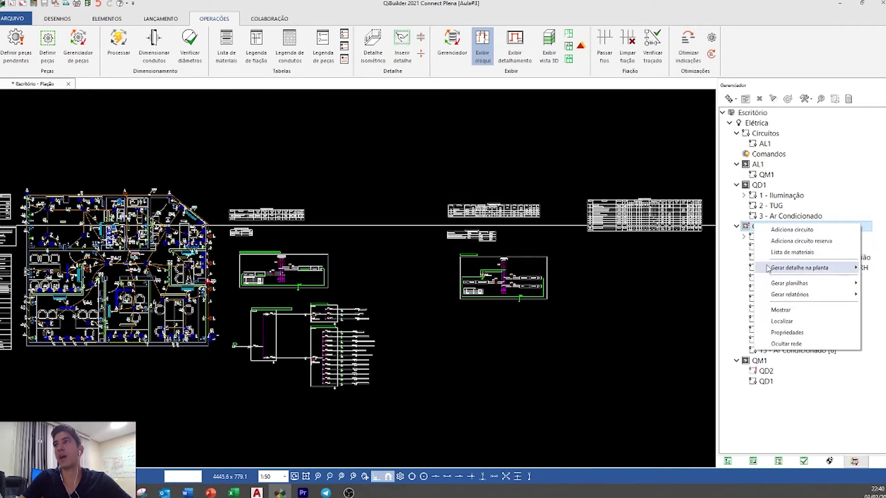
mouse_move(767, 267)
click(692, 279)
click(587, 241)
- Generate the multi-wire diagram of panel QD2 and place it below its demand table
right_click(755, 226)
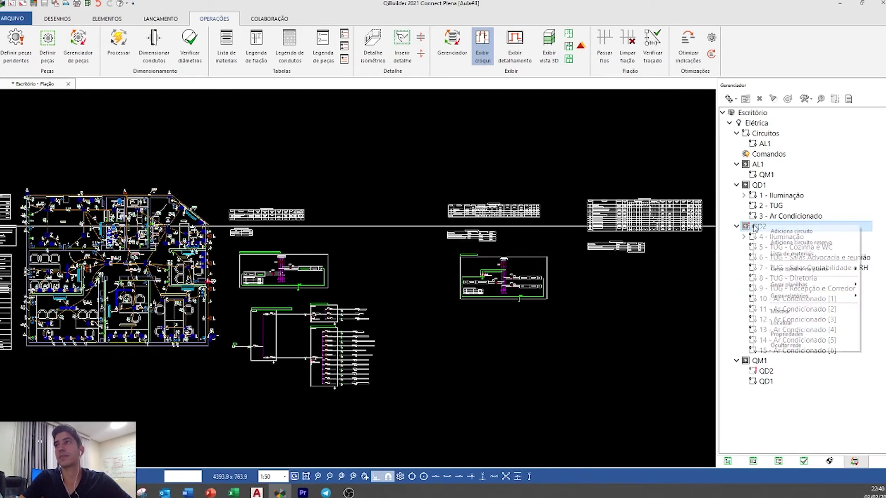
mouse_move(784, 269)
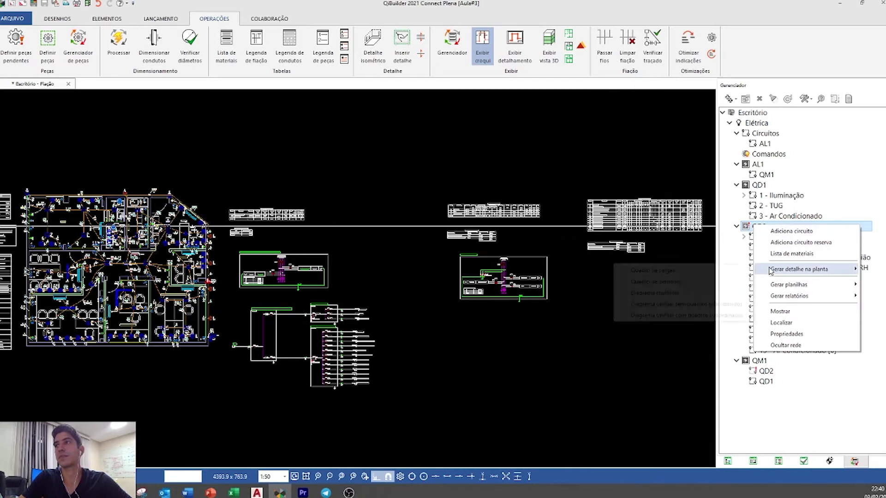
click(664, 293)
click(592, 264)
- Examine the breakers and cable sections of the circuits in the QD2 multi-wire diagram
scroll(637, 302, up, 3)
middle_drag(638, 301, 454, 292)
scroll(460, 283, up, 6)
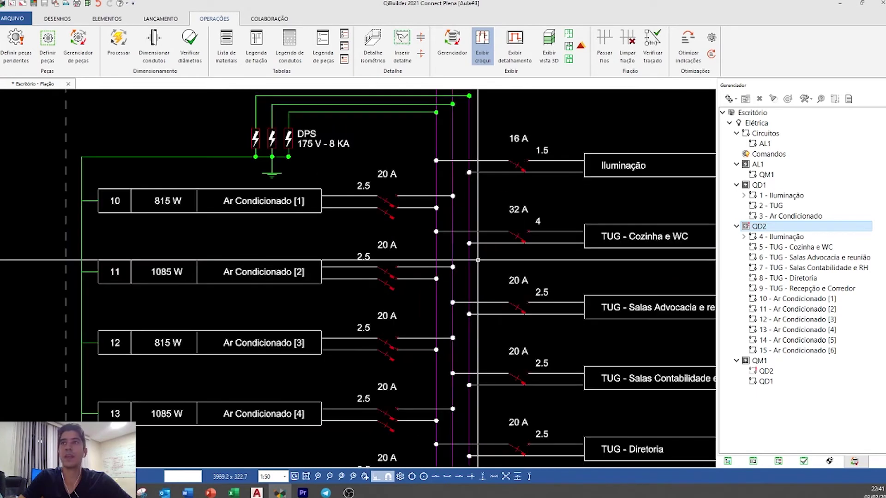
scroll(369, 205, down, 3)
scroll(369, 205, down, 4)
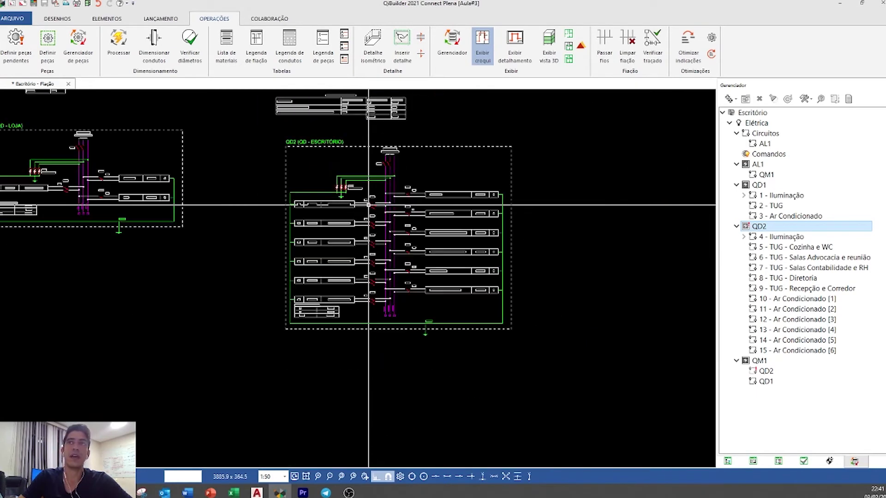
scroll(379, 240, up, 1)
middle_drag(379, 240, 390, 258)
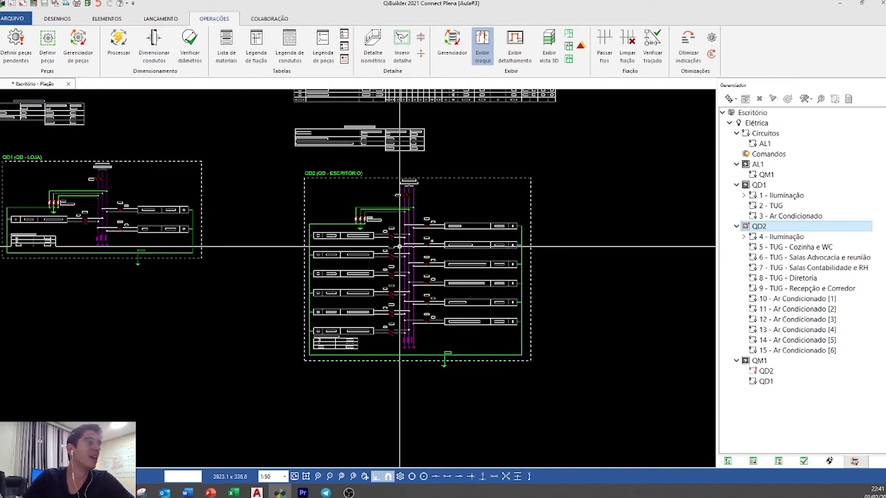
- Open sheet generation for the project and exclude the SPDA isometric scheme and the vertical telephone scheme
scroll(399, 246, down, 3)
middle_drag(369, 251, 411, 257)
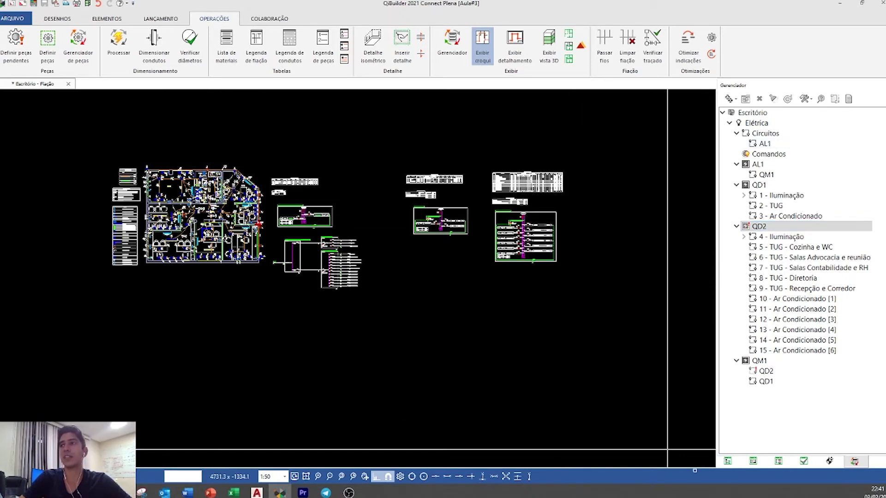
click(728, 462)
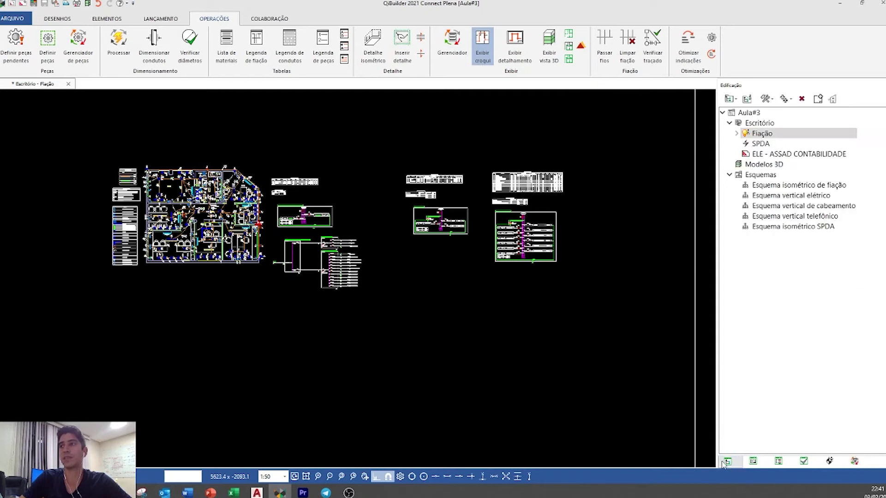
click(820, 101)
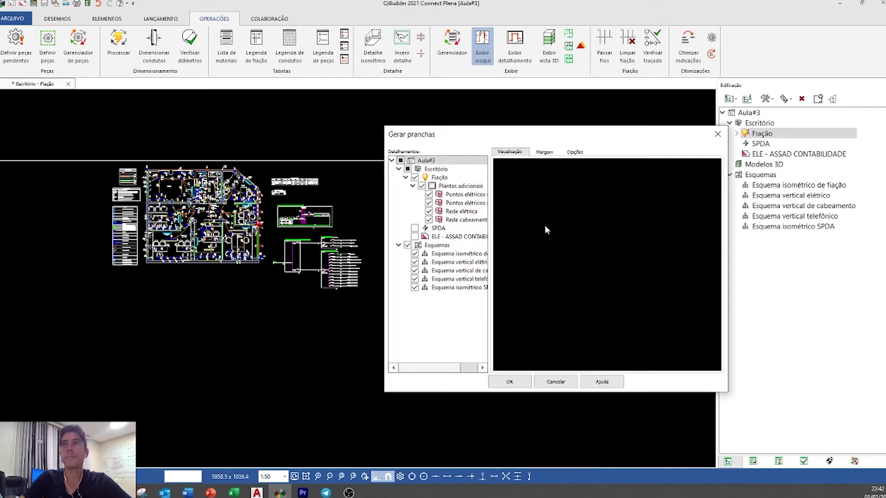
drag(425, 367, 427, 367)
click(436, 288)
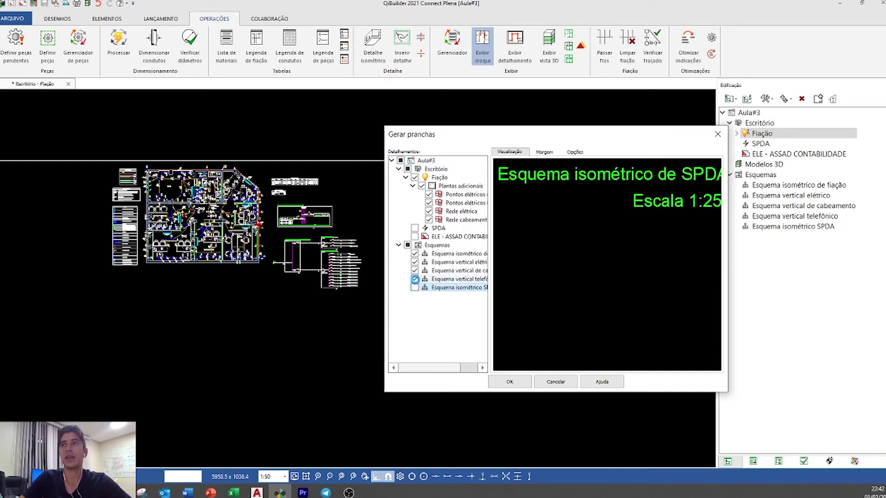
click(415, 279)
drag(432, 368, 446, 367)
drag(382, 307, 255, 305)
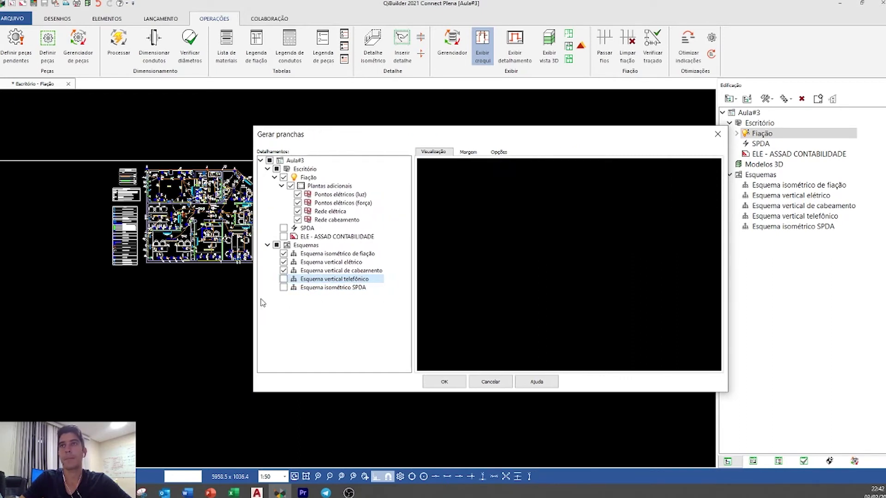
- Exclude the vertical cabling, vertical electrical and isometric wiring schemes from the sheets, previewing the electrical and isometric ones
click(283, 271)
click(306, 263)
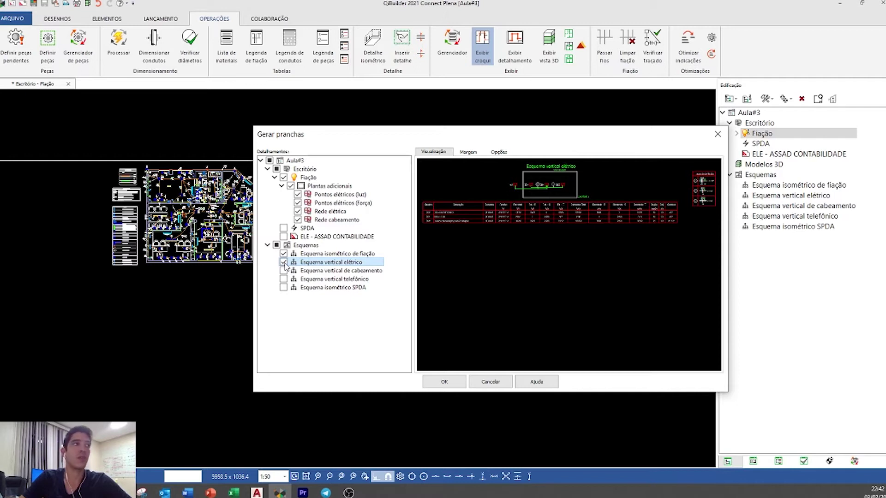
click(284, 262)
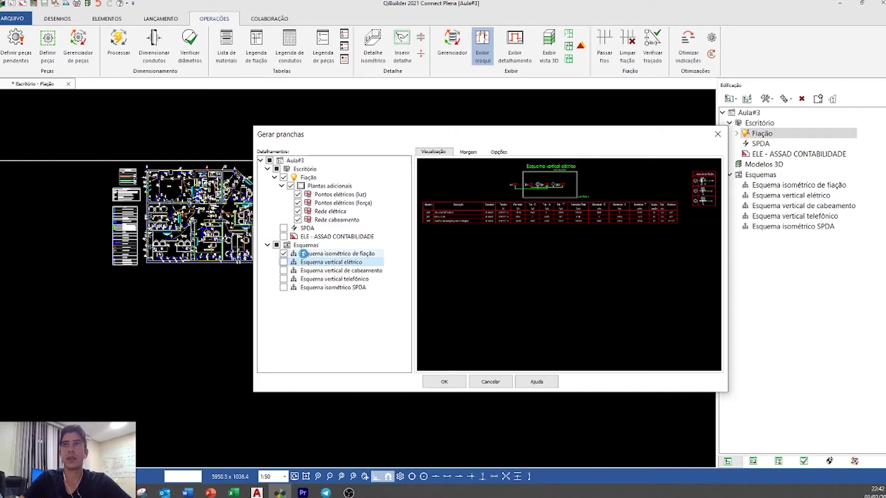
click(303, 254)
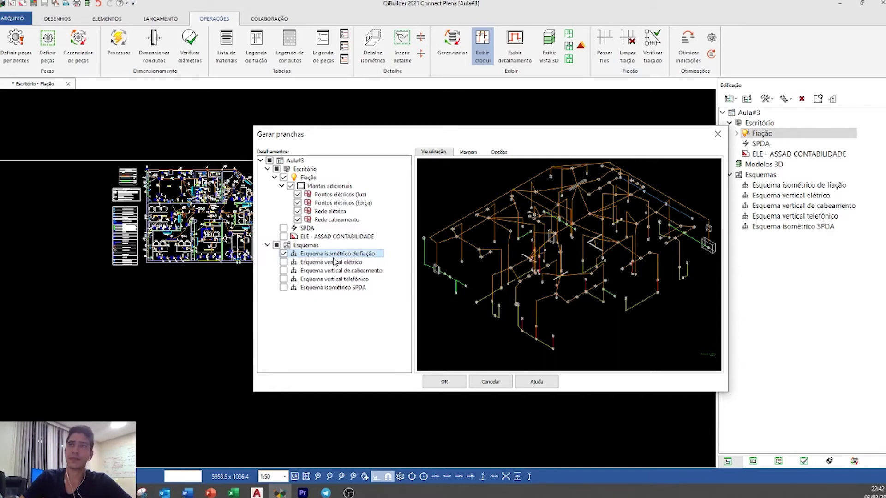
click(283, 253)
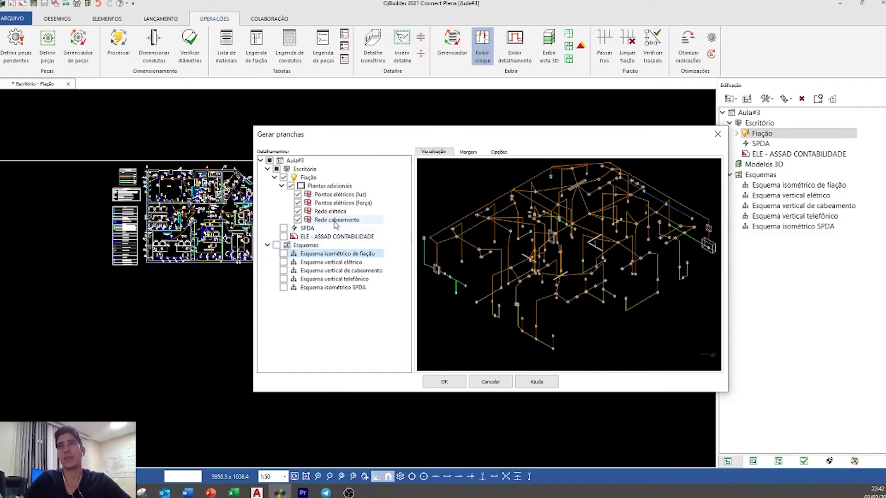
- Exclude the Rede cabeamento plan and generate the sheets with the Selo A0 margin
click(297, 220)
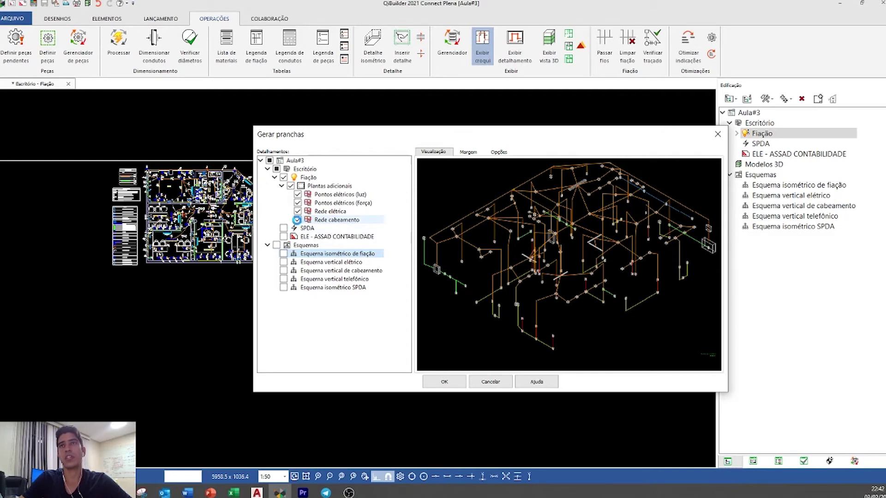
click(298, 220)
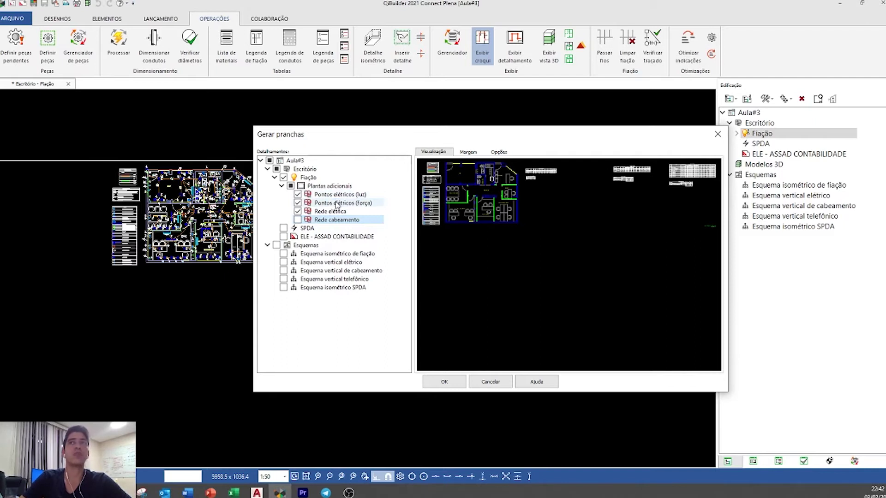
click(468, 152)
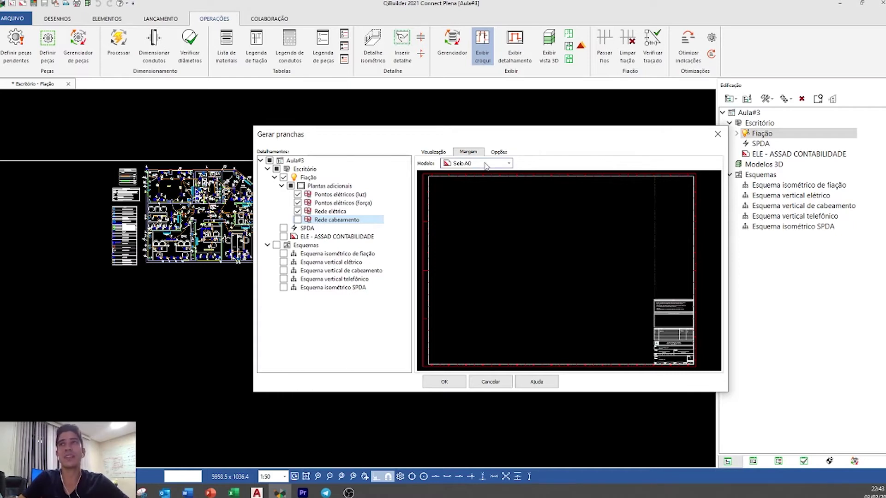
click(442, 382)
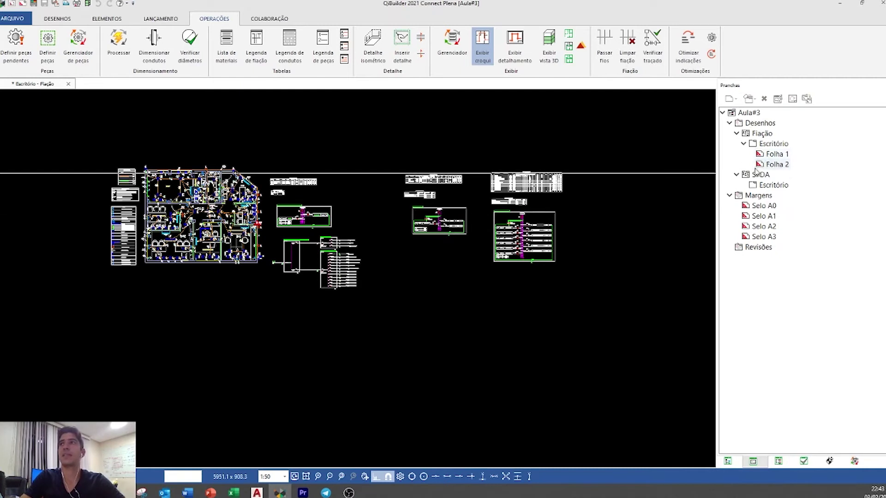
- Open sheet Folha 1 and examine the arrangement of its plans, load tables and diagrams
double_click(777, 154)
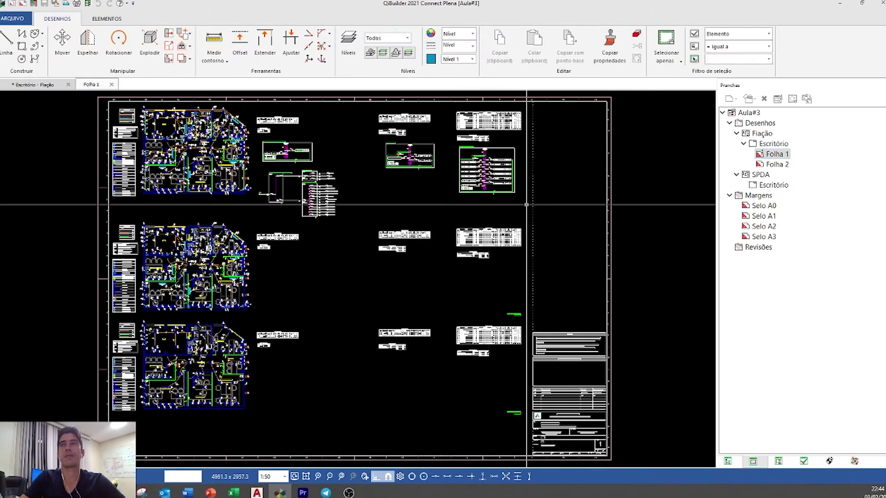
scroll(350, 273, down, 1)
scroll(366, 297, up, 3)
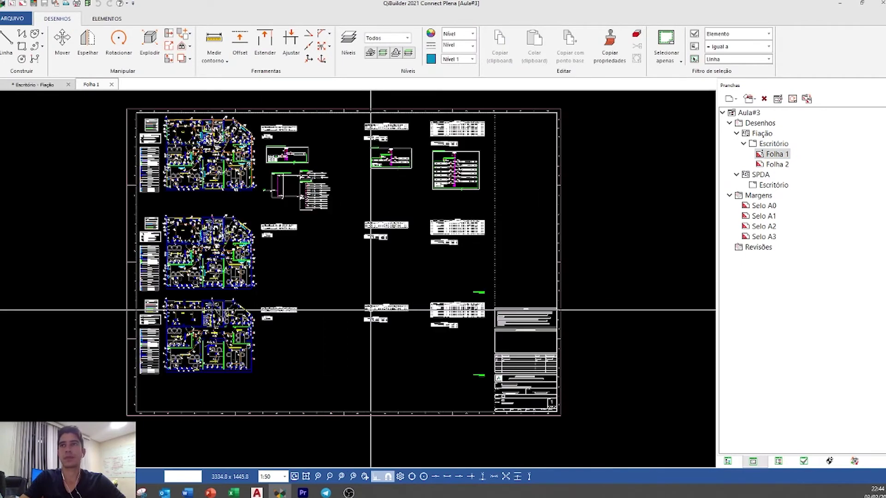
scroll(270, 259, up, 4)
middle_drag(318, 269, 291, 265)
scroll(289, 263, down, 3)
scroll(614, 310, up, 7)
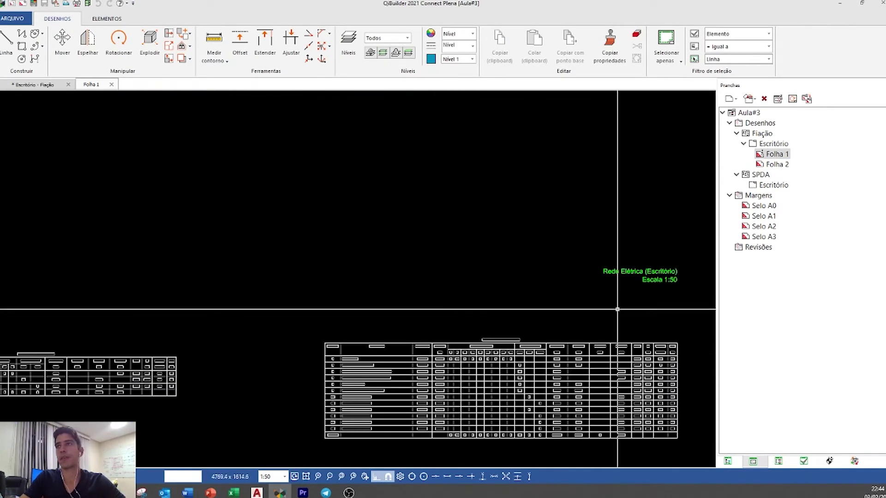
scroll(603, 267, down, 5)
mouse_move(283, 223)
middle_down()
mouse_move(550, 244)
mouse_move(611, 265)
middle_up()
scroll(280, 219, up, 5)
scroll(346, 241, down, 4)
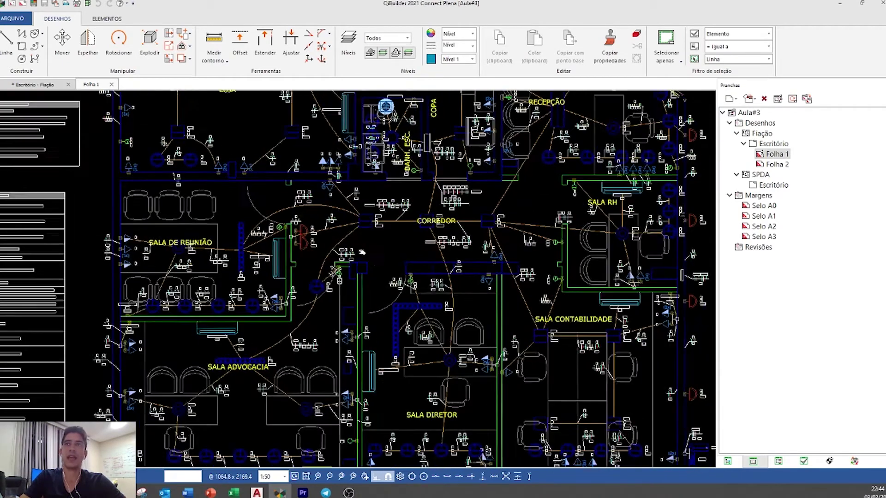
scroll(340, 237, down, 2)
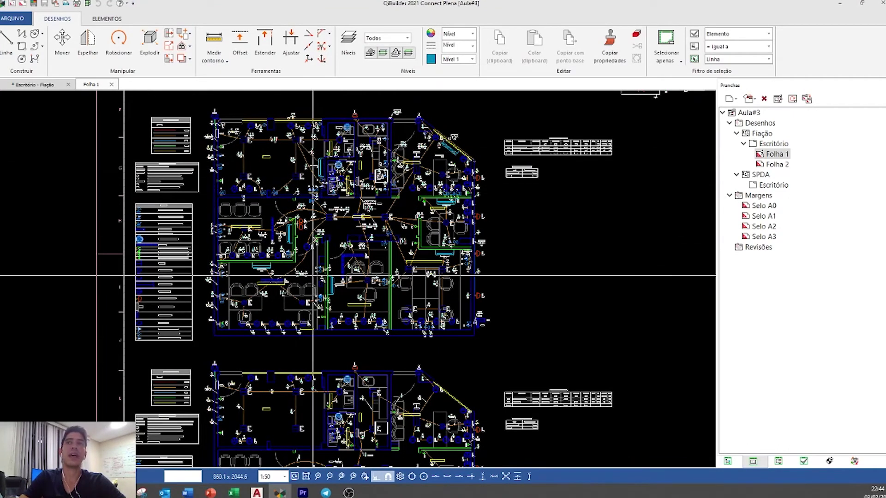
scroll(376, 232, down, 3)
middle_drag(477, 360, 245, 280)
scroll(501, 319, up, 5)
scroll(501, 319, down, 3)
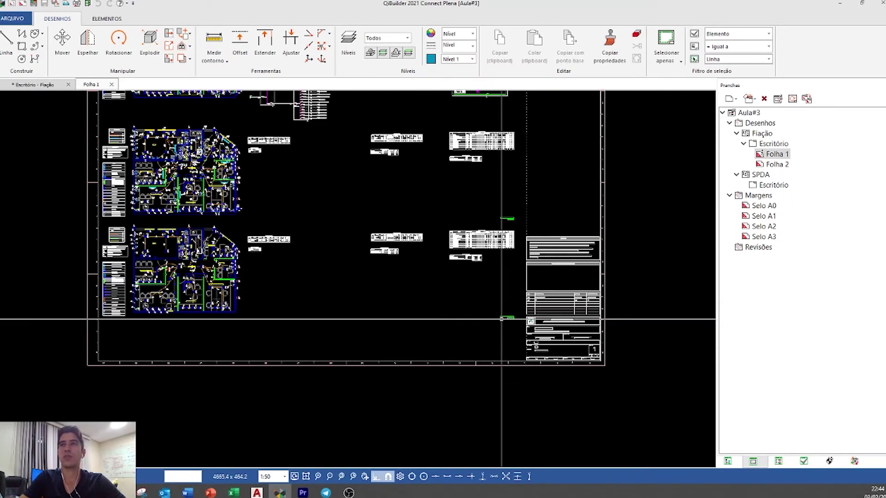
- Examine the lighting points and wiring in the lowest plan on Folha 1 and compare them with the topmost plan
scroll(174, 281, up, 6)
middle_drag(205, 281, 170, 296)
scroll(324, 280, up, 2)
mouse_move(324, 277)
middle_down()
mouse_move(270, 298)
mouse_move(283, 293)
mouse_move(293, 402)
mouse_move(283, 416)
mouse_move(353, 447)
mouse_move(478, 394)
mouse_move(472, 339)
mouse_move(440, 281)
middle_up()
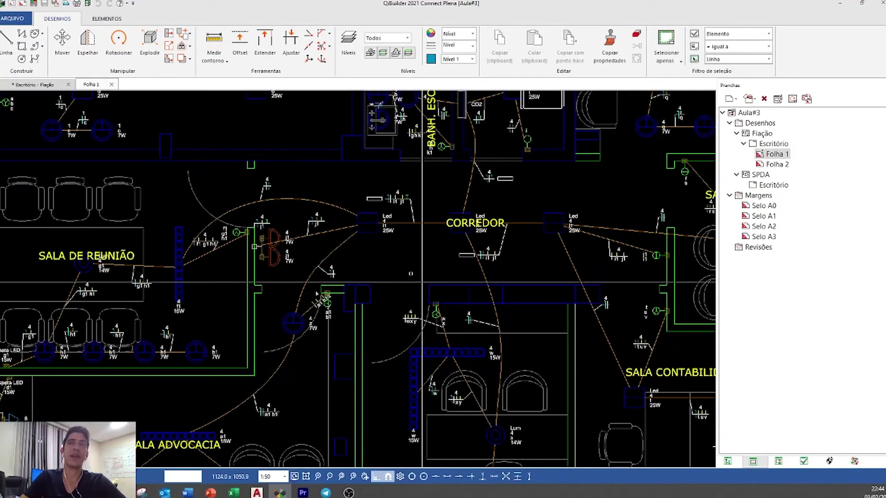
scroll(392, 271, down, 4)
middle_drag(377, 319, 314, 287)
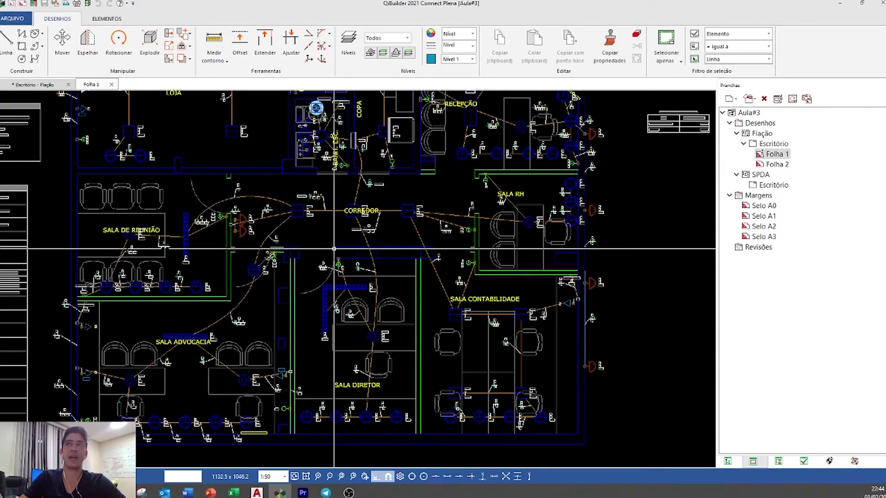
scroll(351, 250, down, 6)
scroll(365, 255, up, 6)
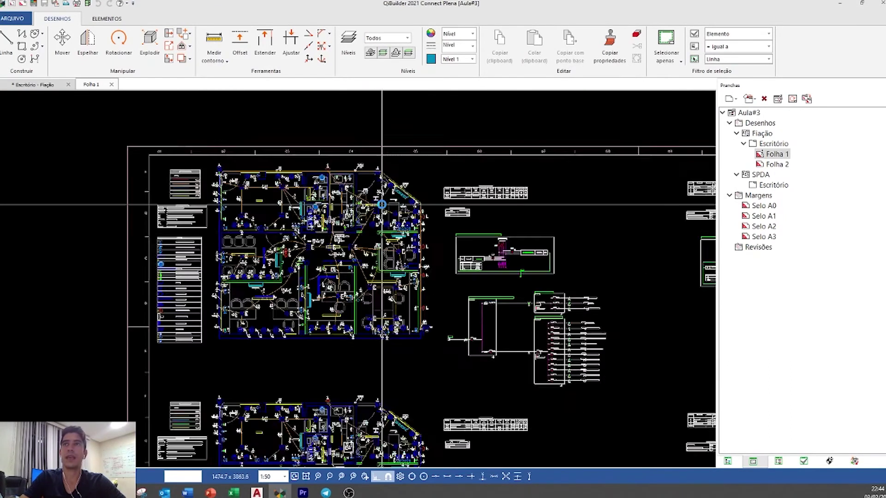
scroll(365, 255, down, 3)
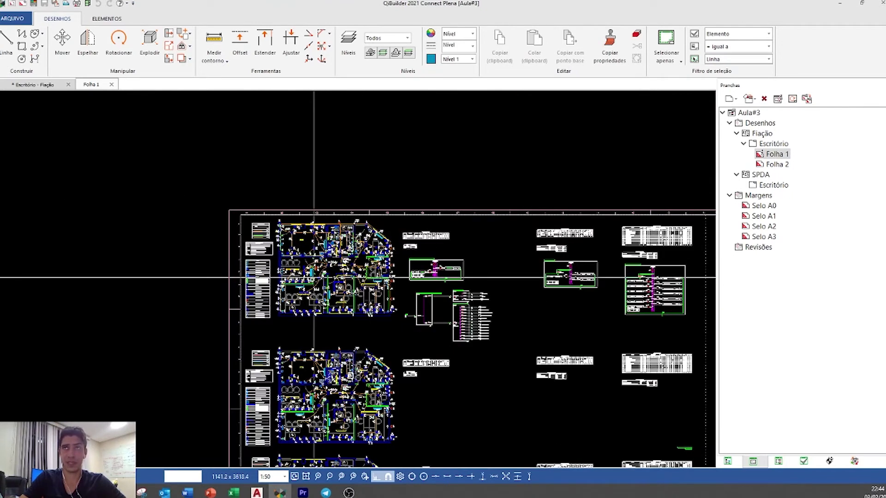
- Open sheet Folha 2 and examine the plan and tables placed on it
scroll(361, 287, down, 2)
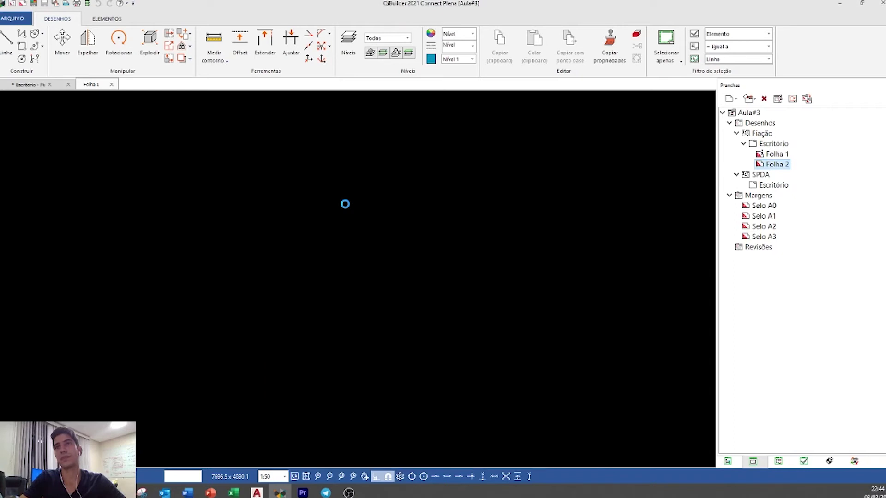
scroll(198, 149, up, 3)
scroll(198, 149, up, 3)
middle_drag(194, 167, 242, 240)
scroll(271, 225, down, 5)
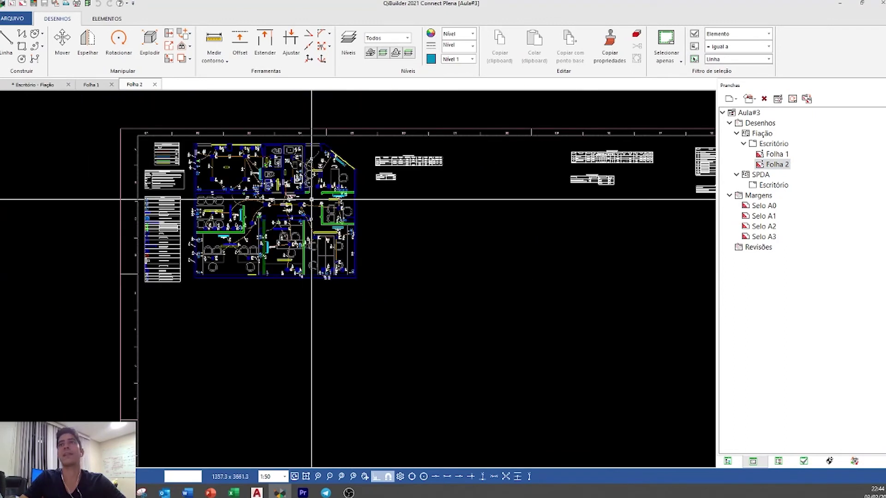
- Move the two lower plans with their legends and tables from Folha 1 to Folha 2, placing them below the existing plan
click(96, 88)
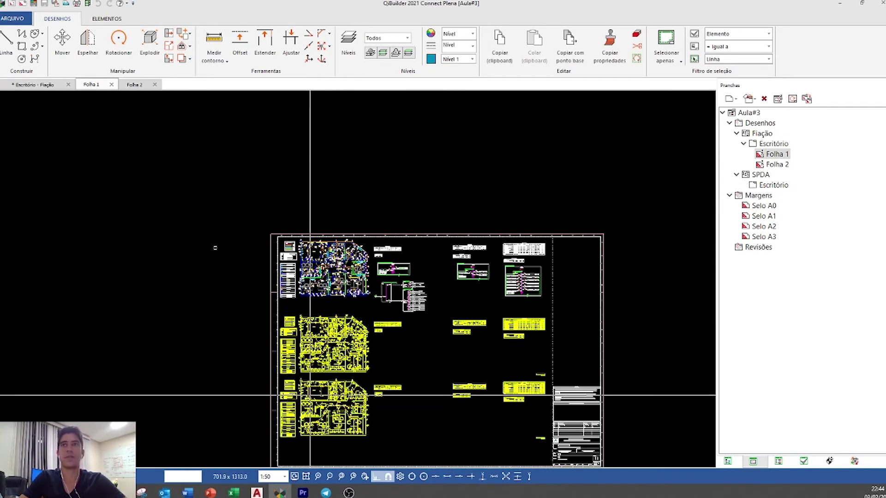
key(Delete)
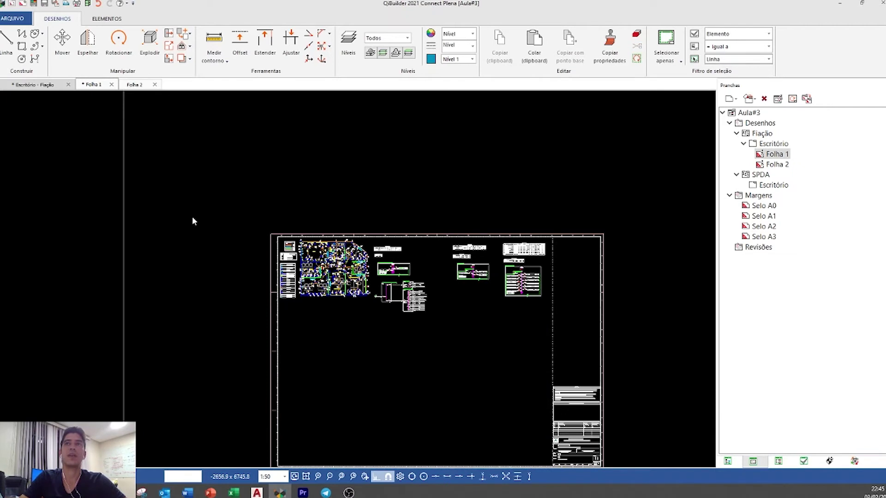
click(135, 84)
key(ctrl+v)
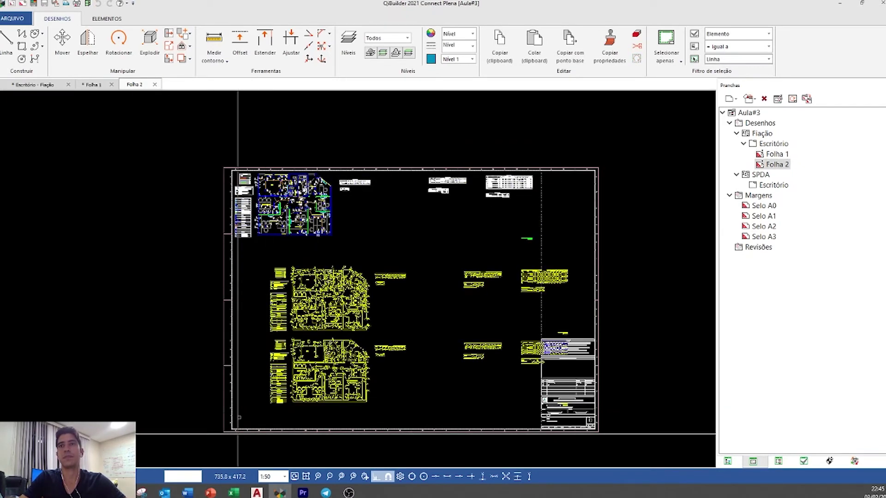
key(Escape)
click(240, 404)
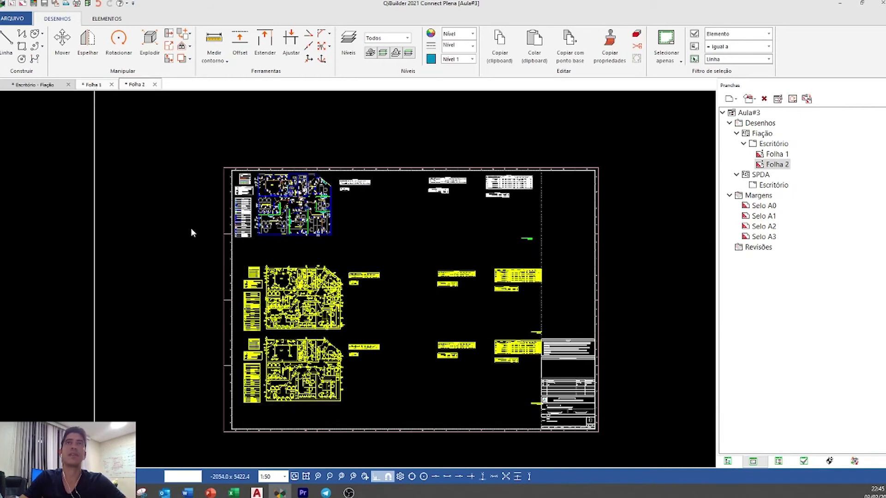
- Open the Planta baixa detail on Folha 1 for editing and move the load tables and diagrams to the left of the plan's legends
key(ctrl+Tab)
middle_drag(367, 327, 342, 231)
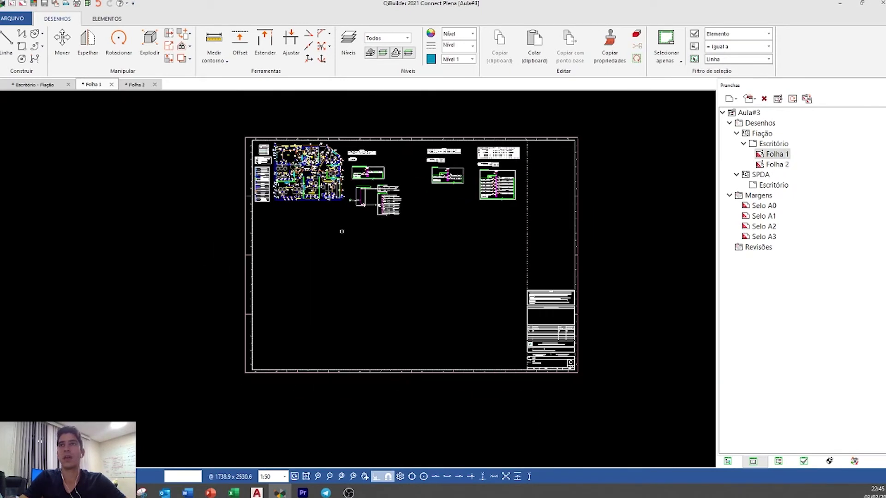
click(315, 194)
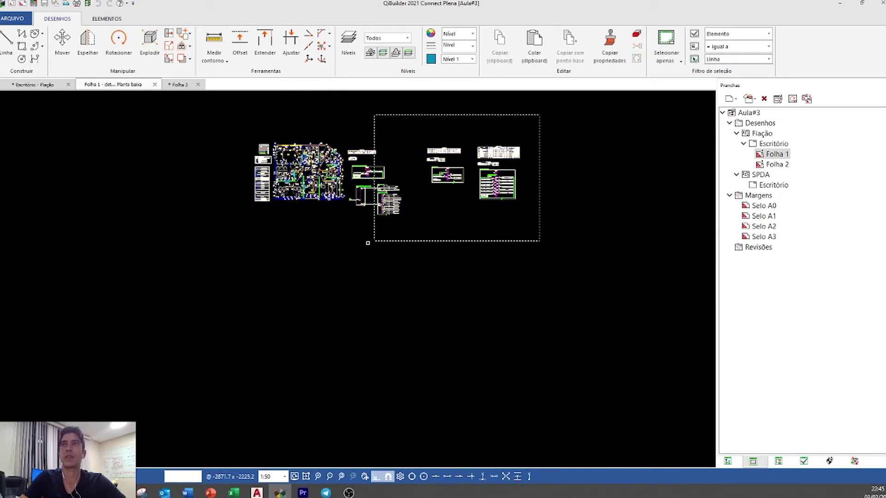
click(376, 192)
drag(376, 194, 100, 284)
scroll(283, 226, up, 3)
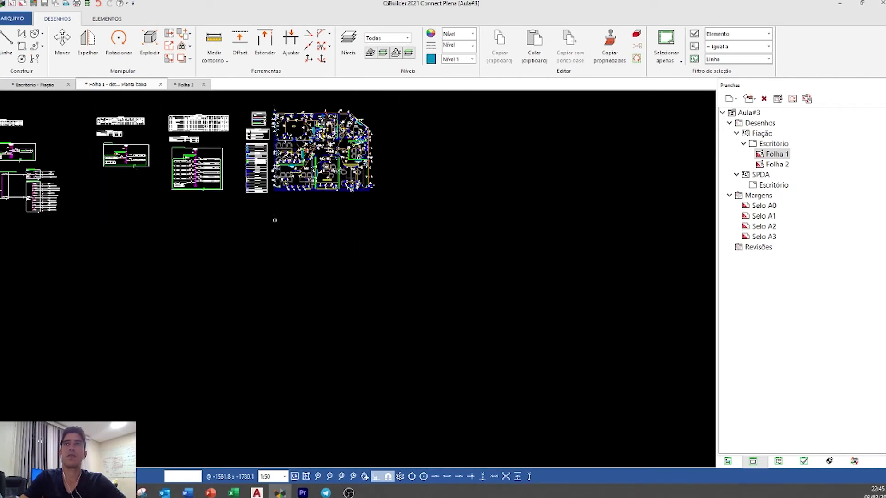
- Scale the floor plan and its texts by a factor of 2 from the plan's lower-left corner
middle_drag(285, 204, 276, 267)
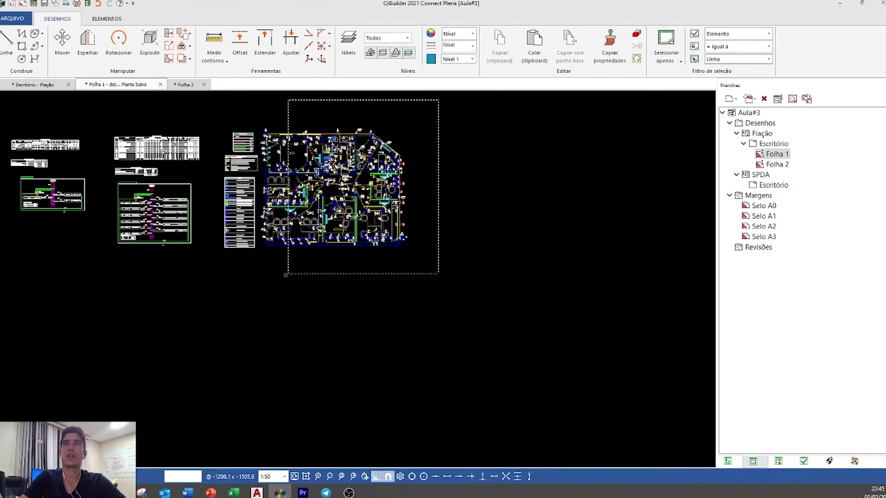
click(261, 287)
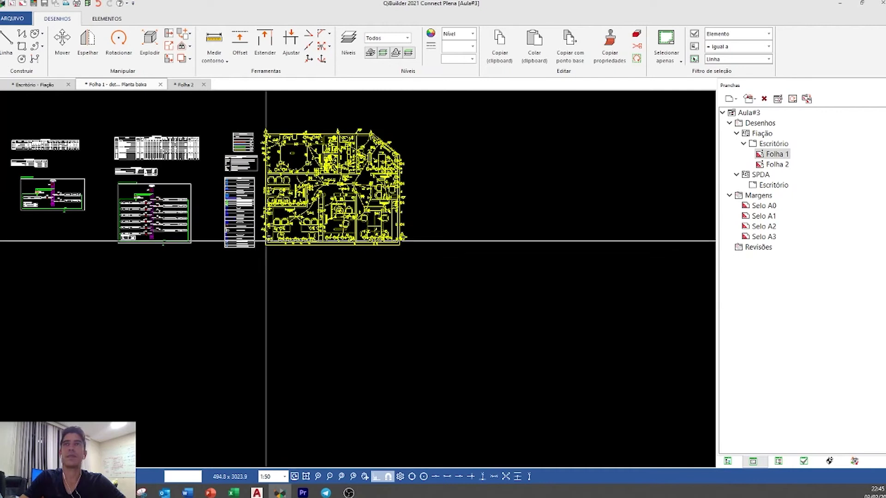
scroll(270, 236, up, 2)
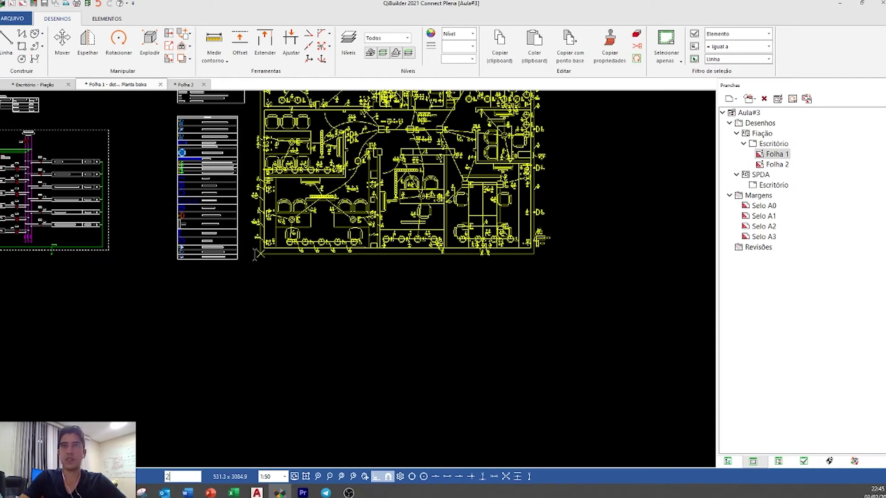
click(258, 254)
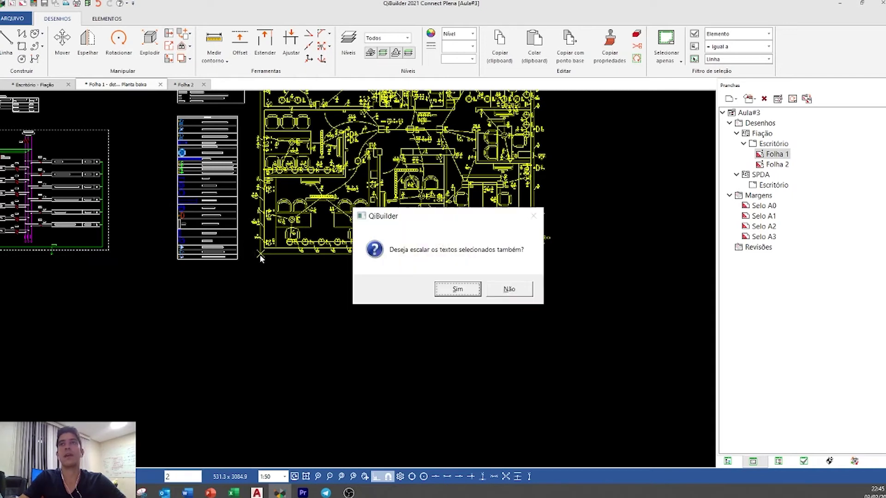
click(456, 289)
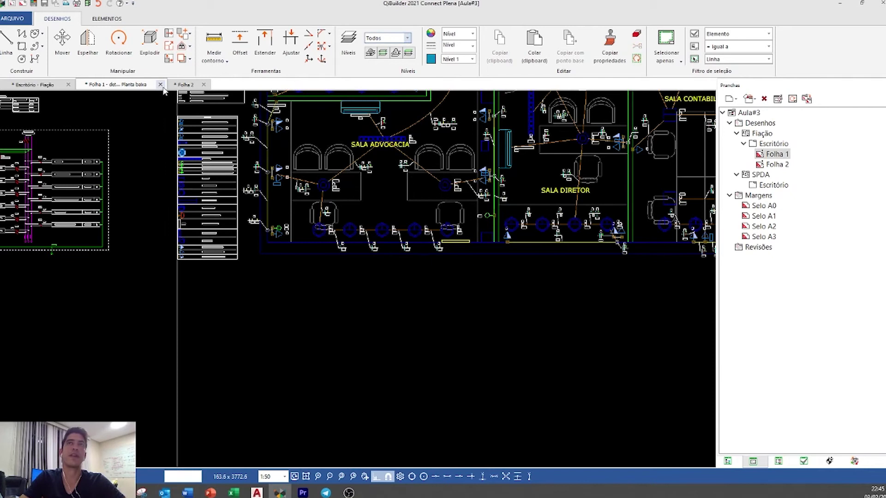
- Close the detail and move the whole drawing down so the plan sits inside the lower-left area of the Folha 1 frame
scroll(327, 273, down, 5)
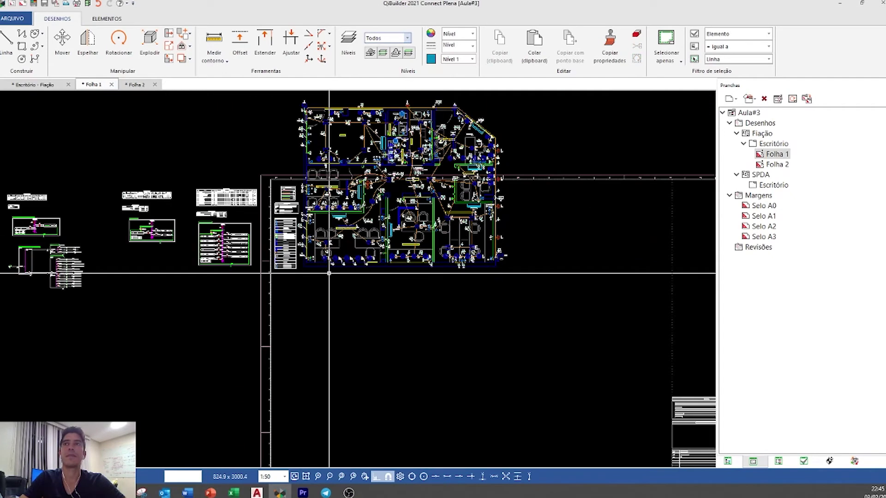
scroll(363, 253, down, 3)
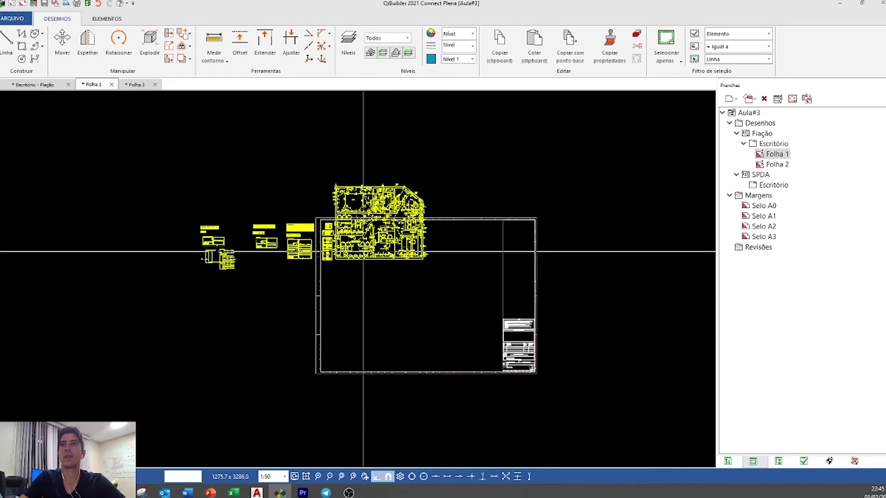
click(369, 243)
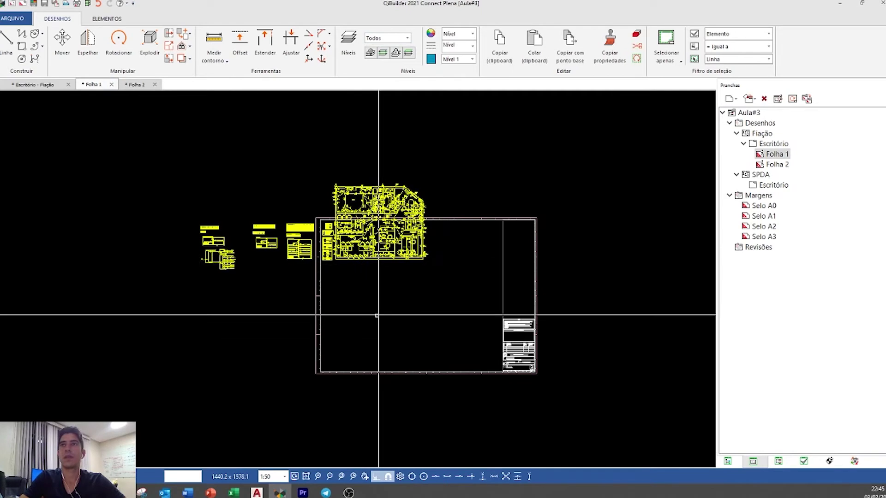
click(377, 314)
scroll(376, 236, up, 2)
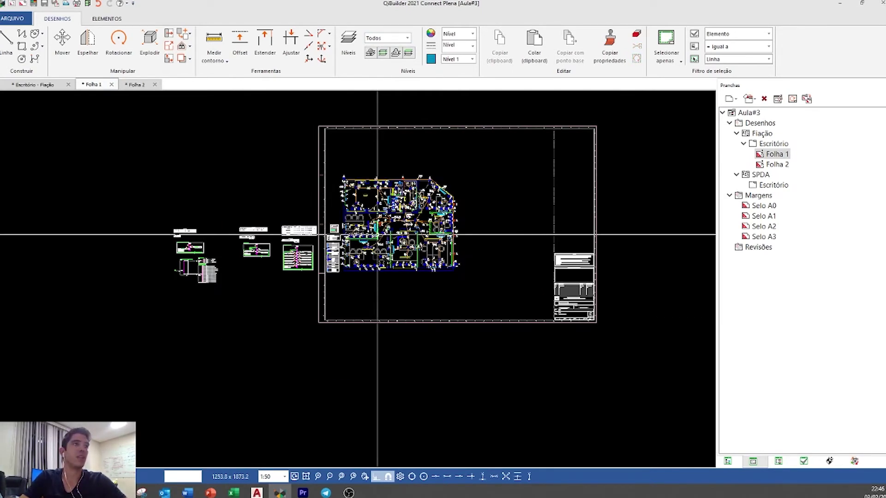
key(ctrl+a)
click(386, 236)
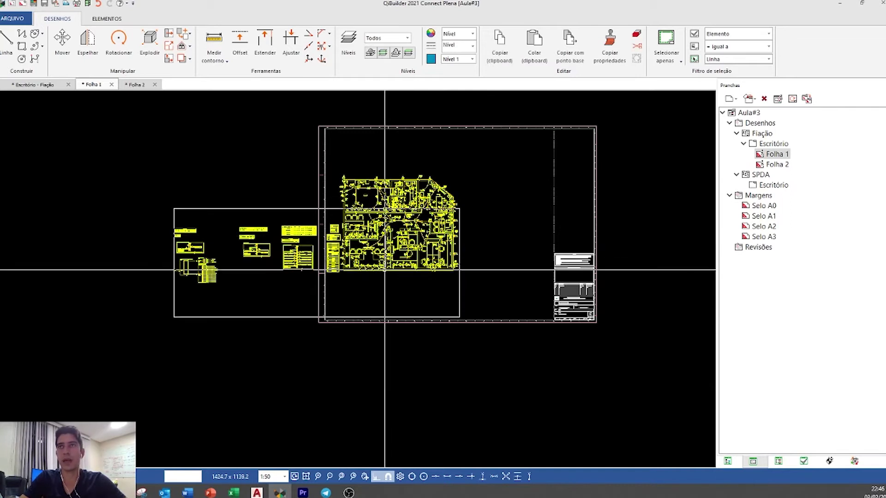
click(387, 271)
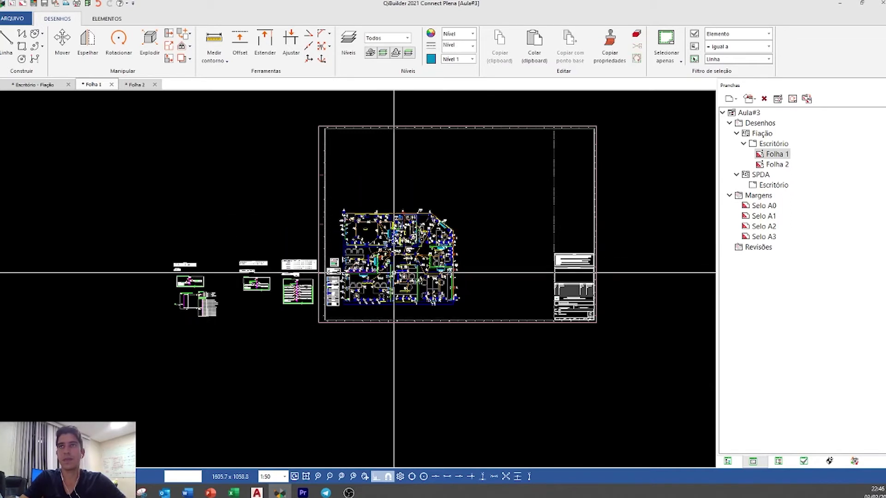
key(ctrl+a)
click(390, 277)
click(387, 281)
- Open the Planta baixa detail, move the legends to the right of the plan and scale them with their texts by 2
double_click(349, 289)
drag(328, 291, 524, 291)
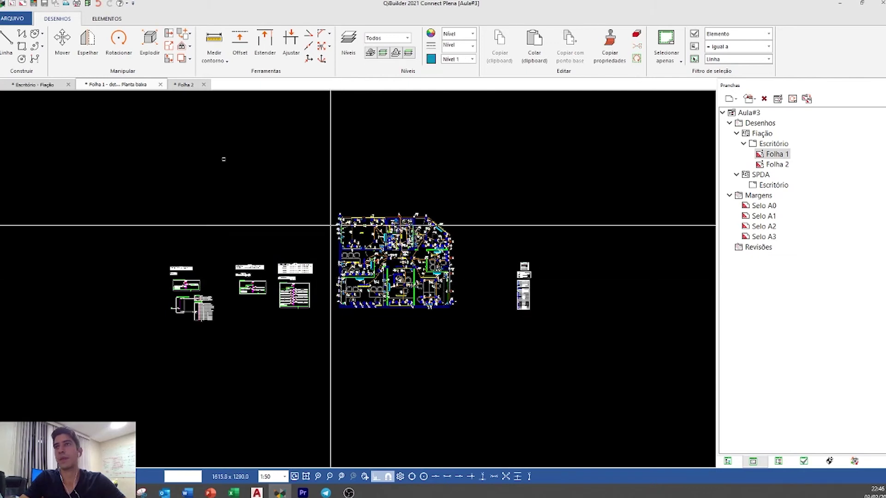
drag(521, 222, 557, 297)
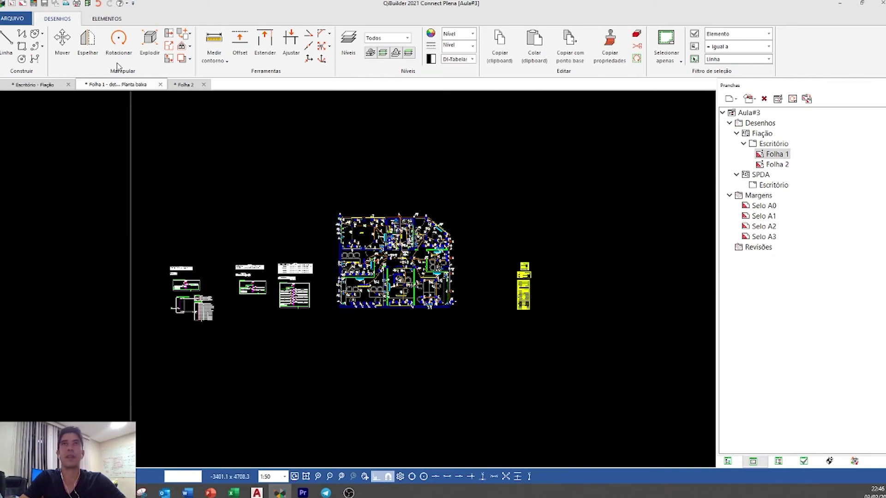
scroll(526, 281, up, 3)
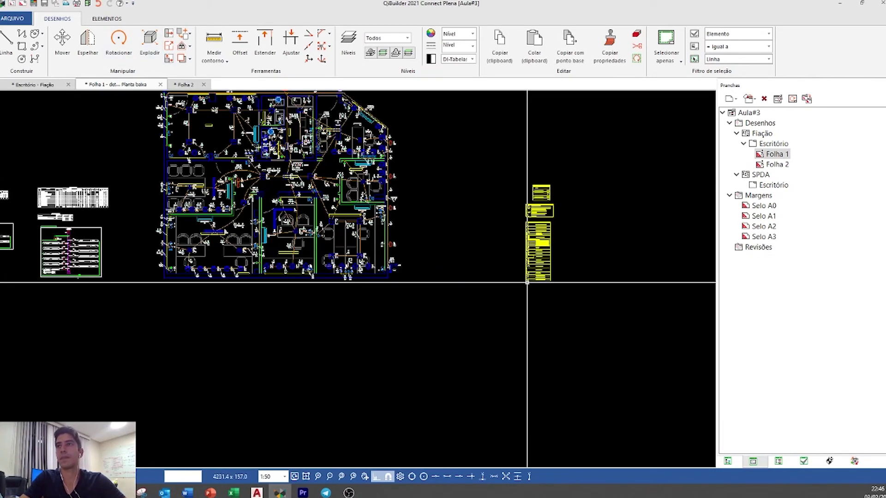
text(2)
key(Return)
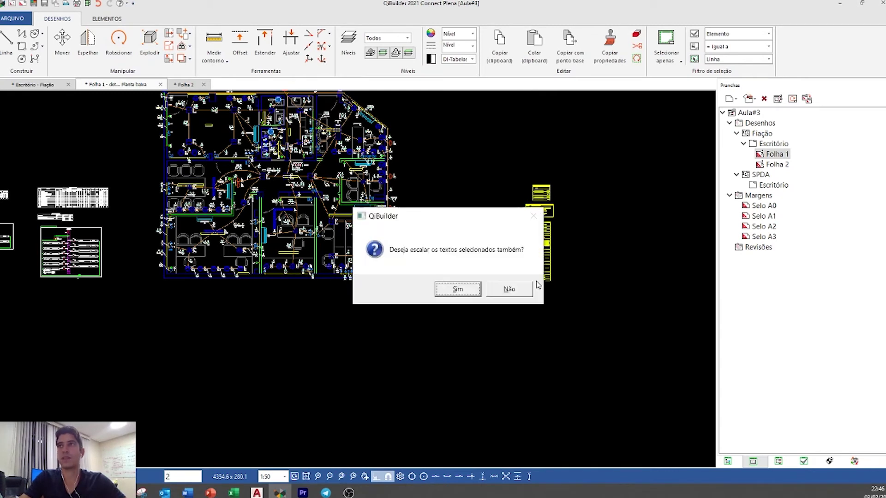
click(455, 290)
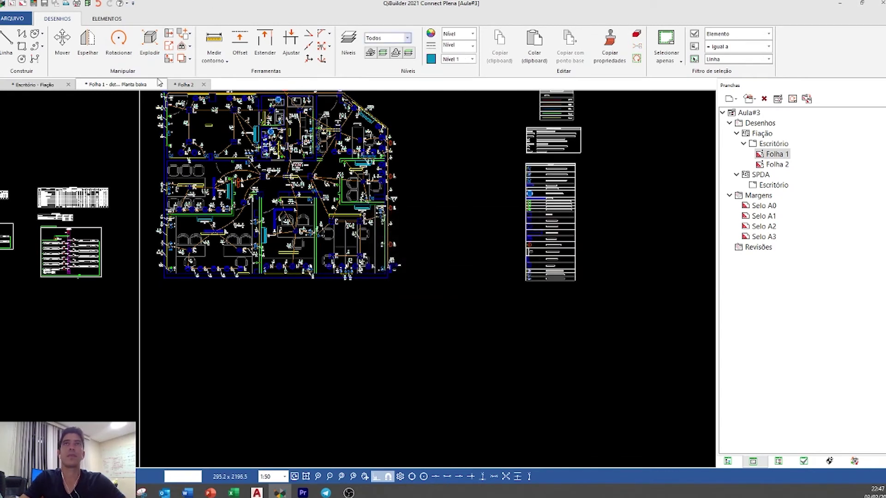
- Check the legends against the Folha 1 frame and move them right and up into the column above the title block
scroll(441, 199, down, 4)
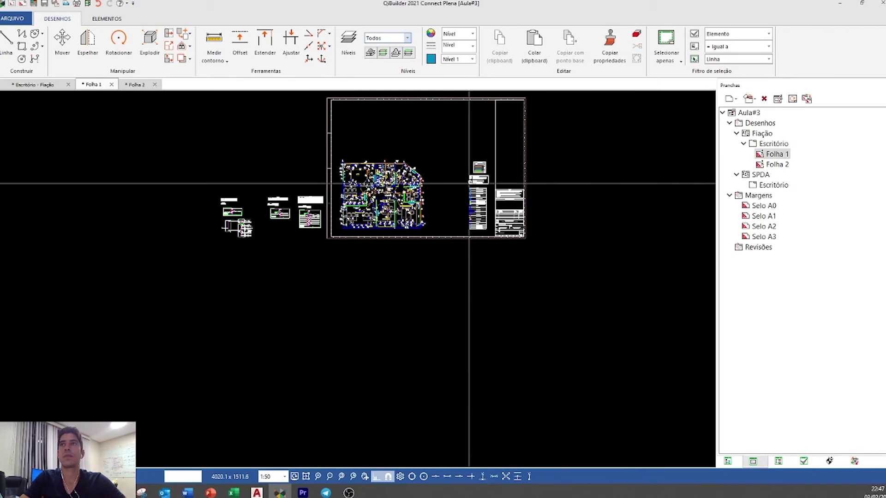
click(479, 199)
double_click(479, 199)
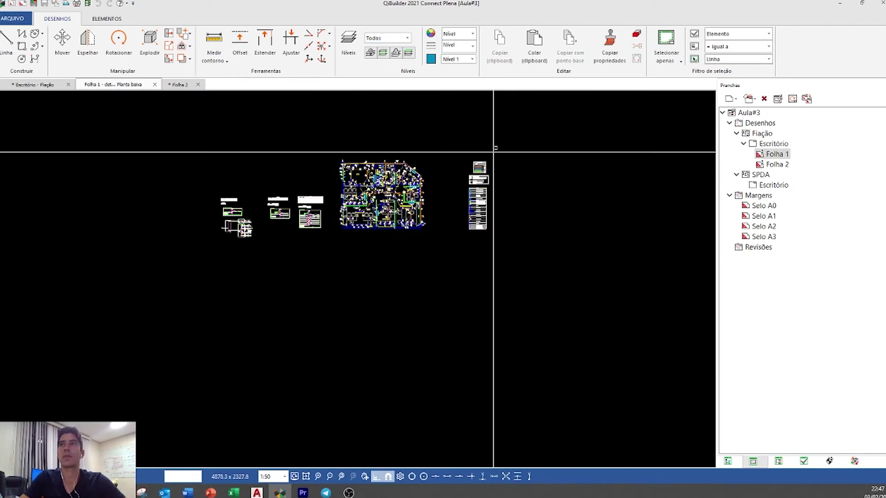
click(478, 164)
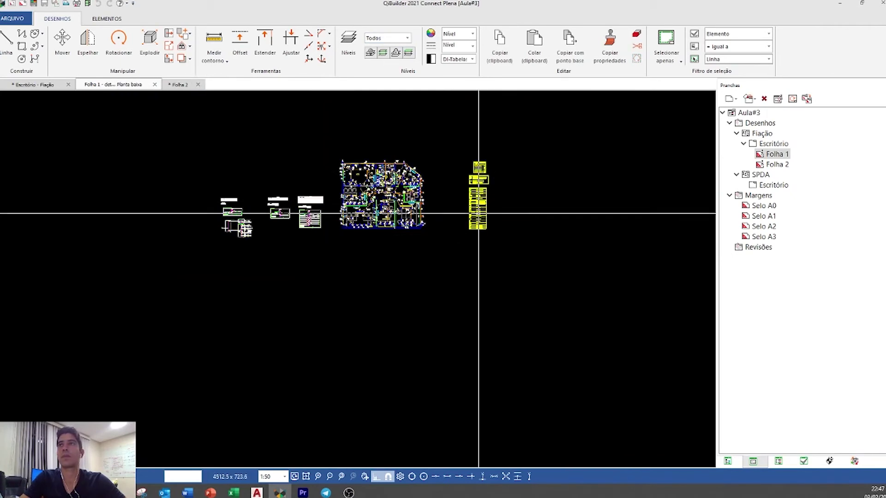
click(503, 172)
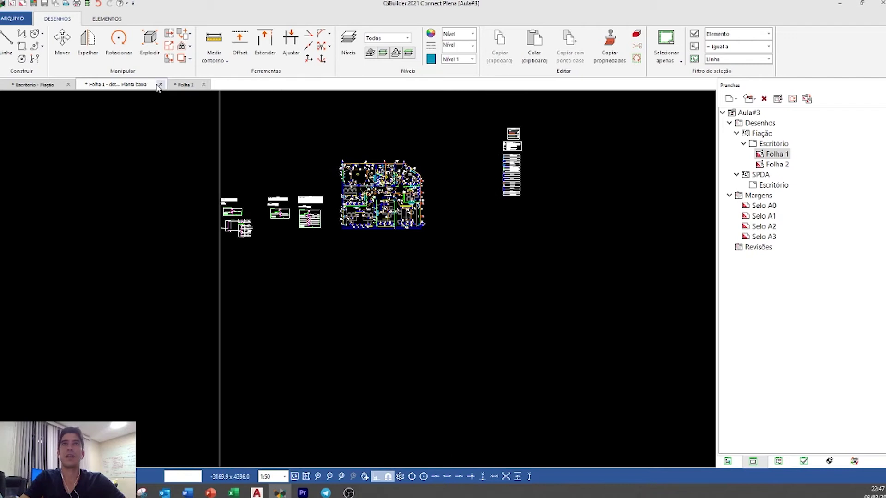
double_click(510, 164)
click(508, 145)
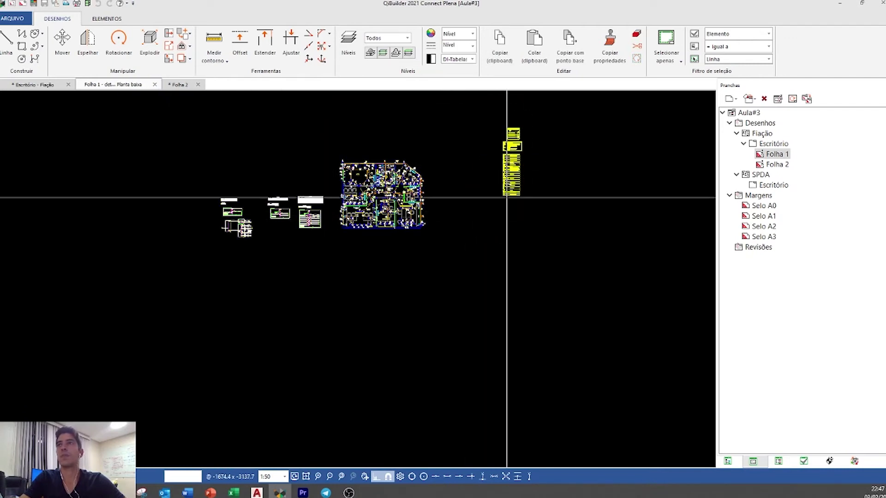
click(510, 150)
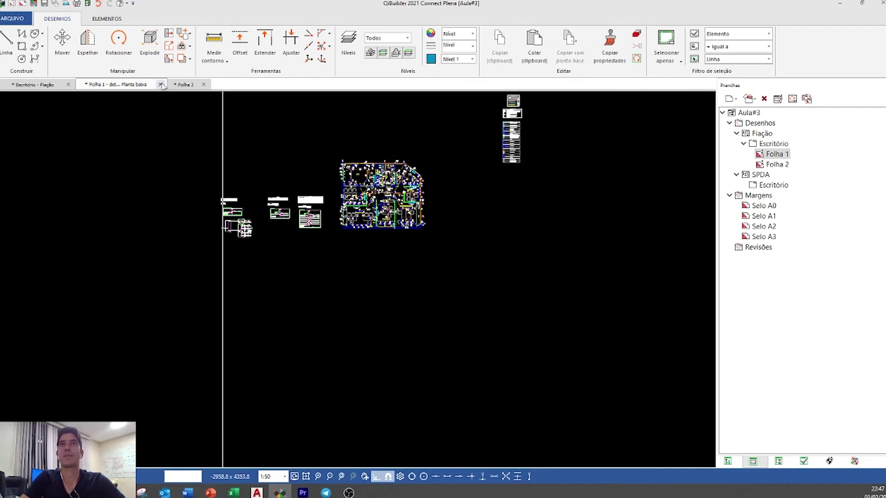
- Lower the legends slightly so they fit inside the sheet frame above the title block
double_click(227, 149)
click(513, 154)
double_click(513, 154)
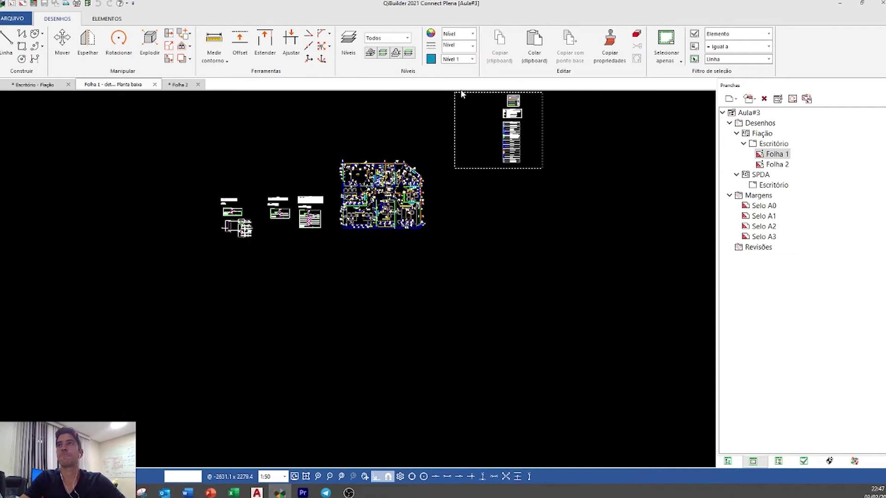
click(476, 101)
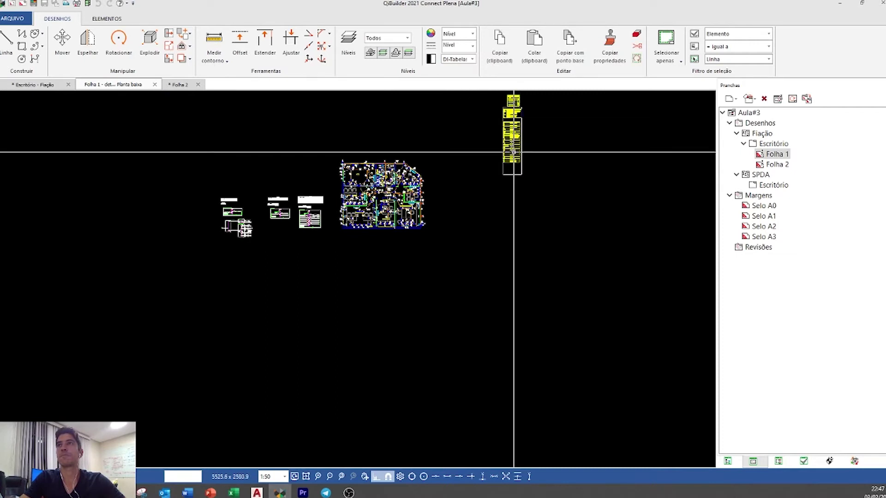
key(ctrl+c)
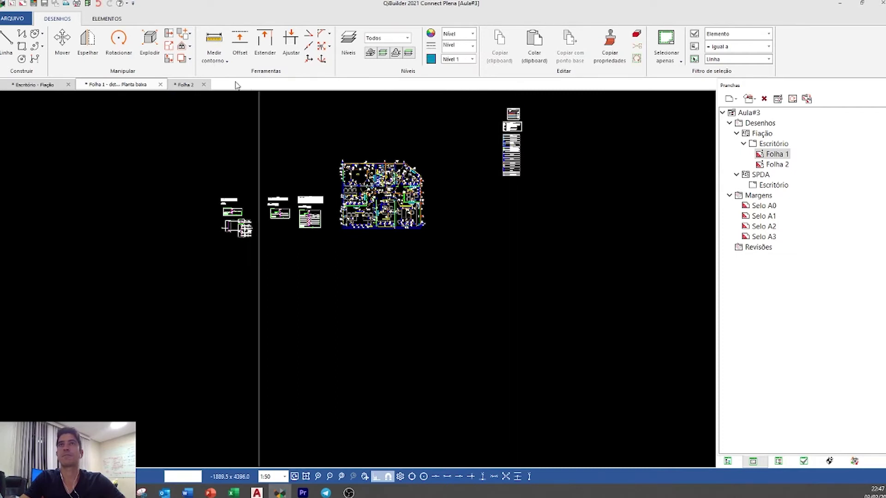
double_click(256, 149)
- Examine the legends' text size and their position within the Folha 1 frame
scroll(510, 118, up, 5)
scroll(517, 143, up, 8)
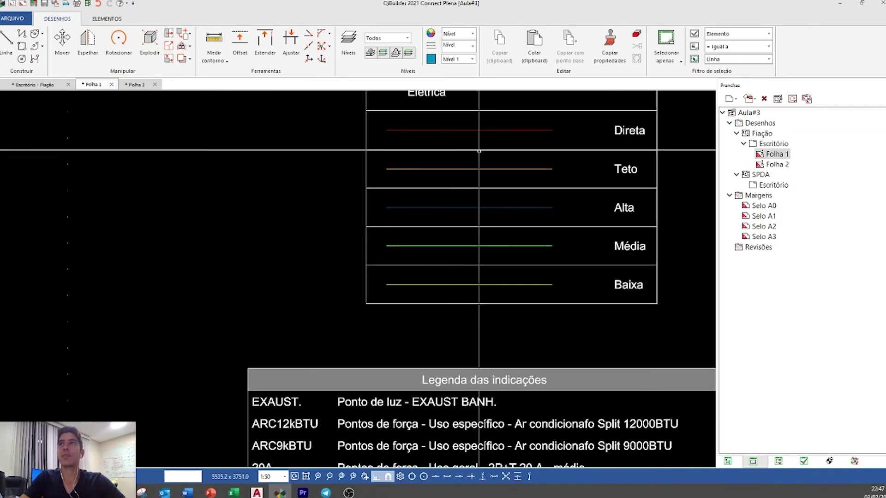
scroll(464, 192, down, 4)
scroll(452, 323, up, 3)
scroll(452, 323, down, 1)
scroll(452, 314, up, 1)
middle_drag(455, 424, 459, 153)
scroll(479, 185, down, 6)
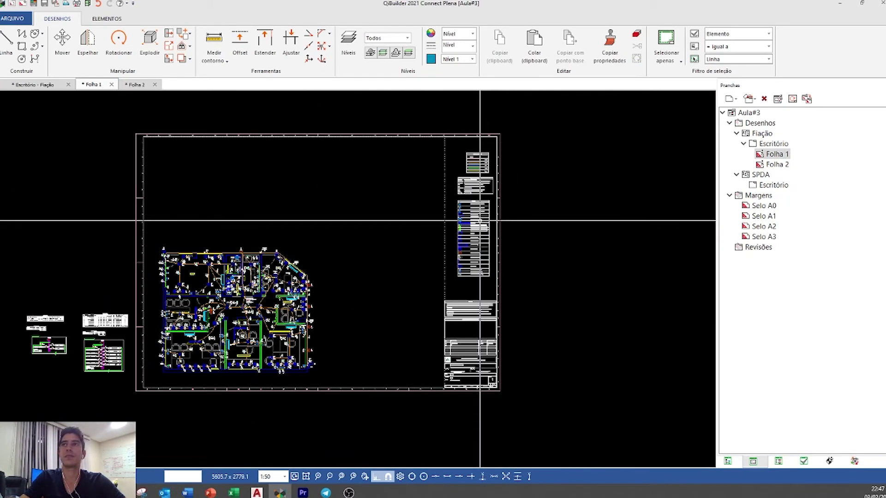
scroll(480, 220, down, 3)
scroll(255, 307, up, 2)
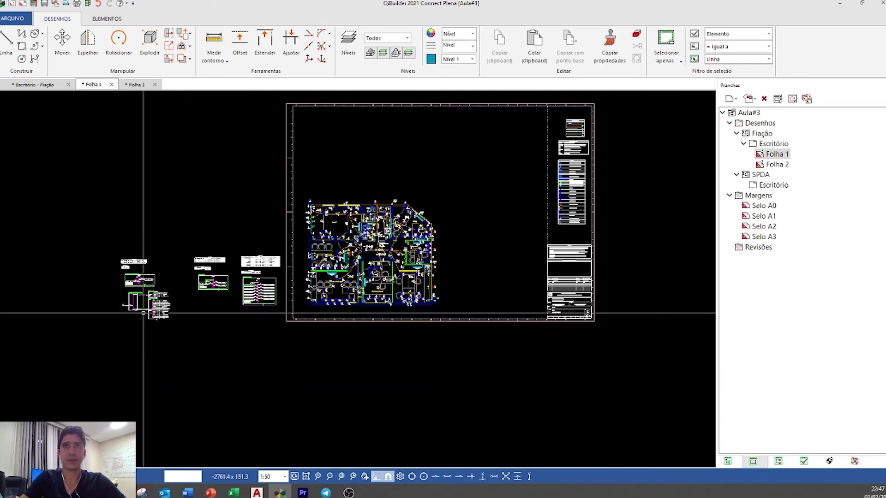
- Open the Planta baixa detail, move the load tables and diagrams below the plan and scale them with their texts by 2
key(ctrl+a)
double_click(146, 306)
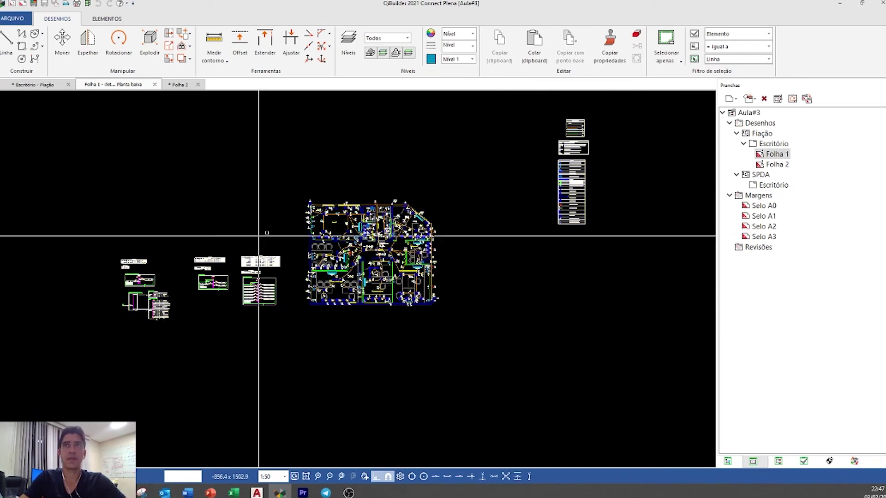
click(111, 336)
drag(212, 292, 337, 394)
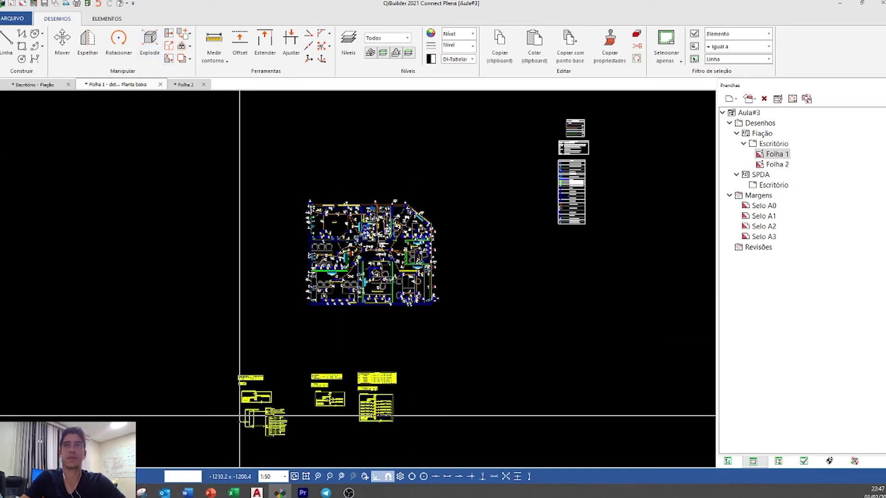
text(2)
key(Return)
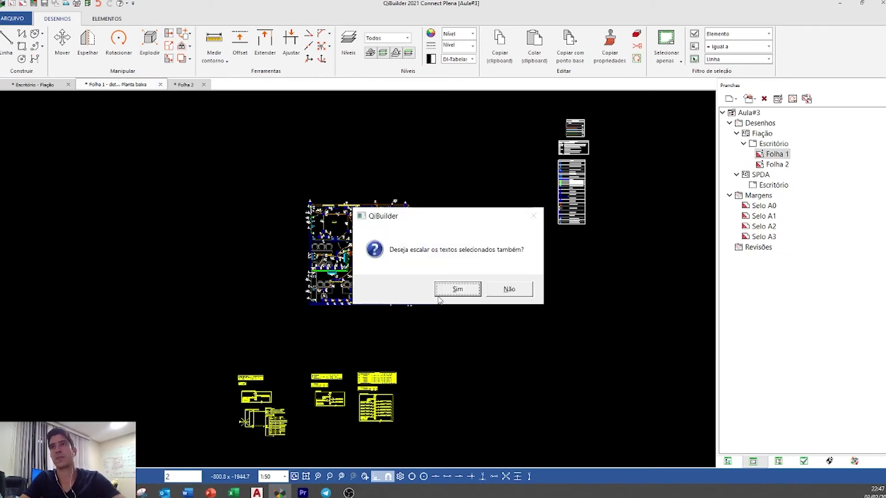
key(Return)
- Move the single-line diagram above the plan and the largest load table with its diagram to the right of the plan
drag(306, 417, 378, 139)
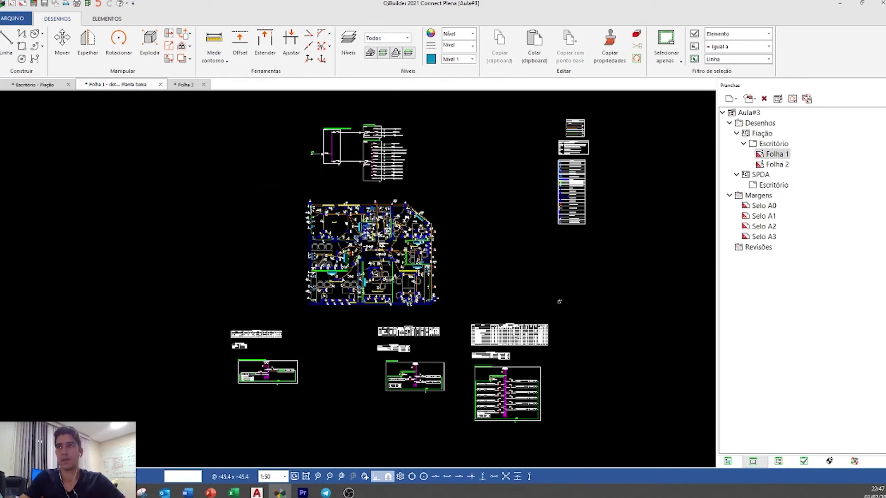
click(465, 441)
drag(486, 362, 489, 320)
click(511, 300)
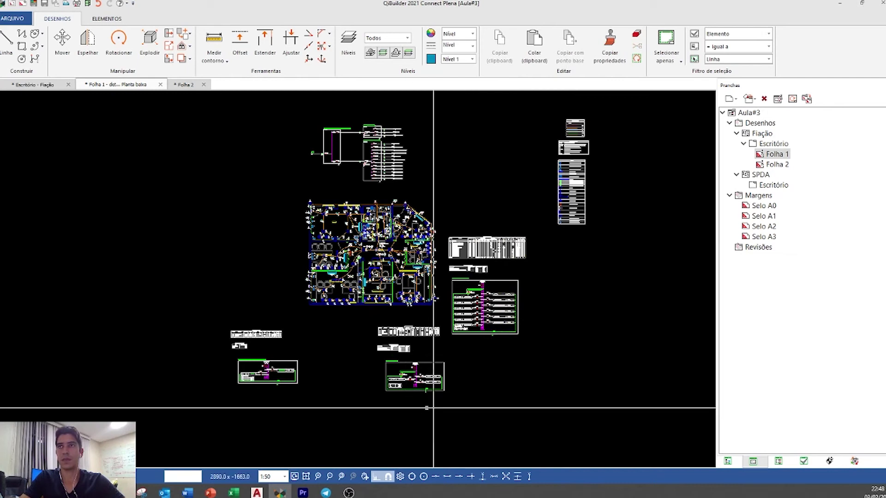
- Move the middle load table and its diagram from below the plan to the upper right of the single-line diagram
click(400, 346)
mouse_move(411, 352)
mouse_down()
mouse_move(451, 234)
mouse_move(452, 105)
mouse_up()
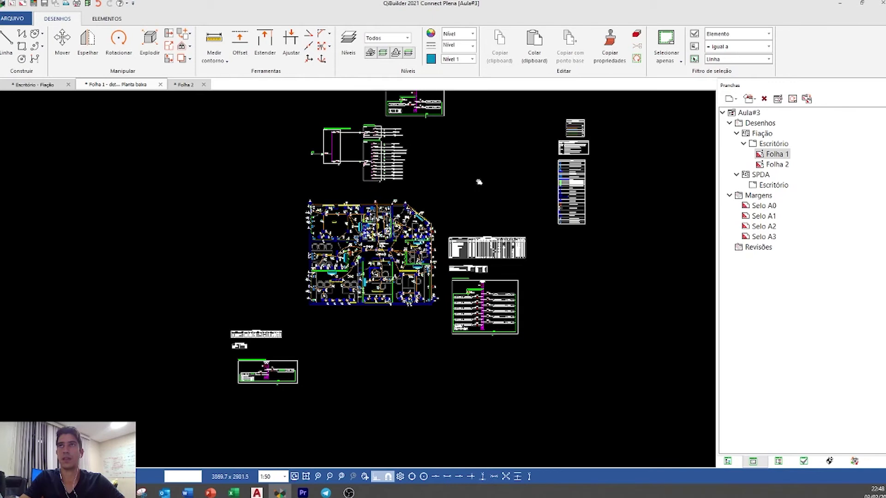
middle_drag(483, 169, 450, 239)
click(435, 182)
click(373, 143)
drag(383, 164, 453, 160)
click(456, 160)
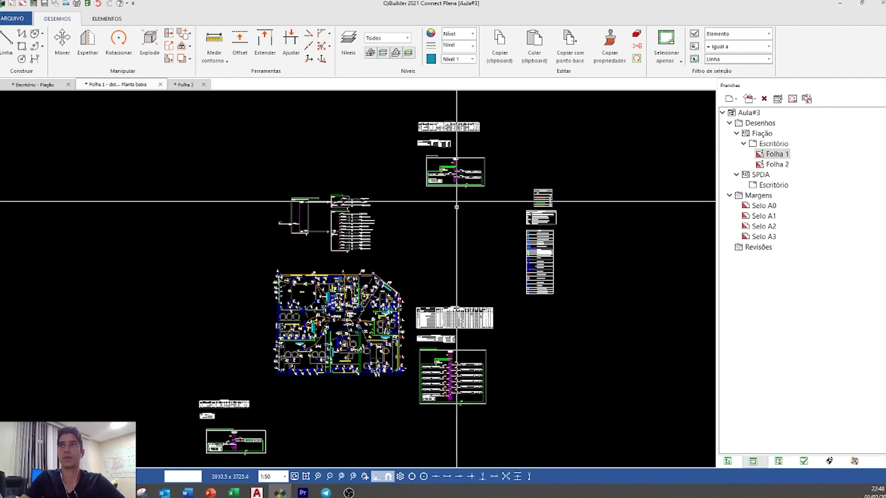
- Move the QD1 load tables and diagram down just above the QD2 load table, tightening and left-aligning the small table and diagram
click(441, 121)
drag(456, 177, 456, 286)
scroll(456, 286, up, 3)
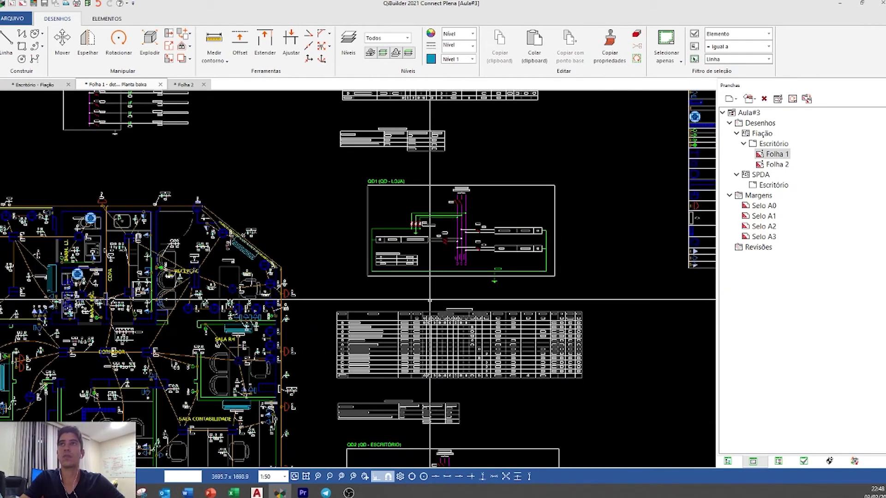
click(396, 120)
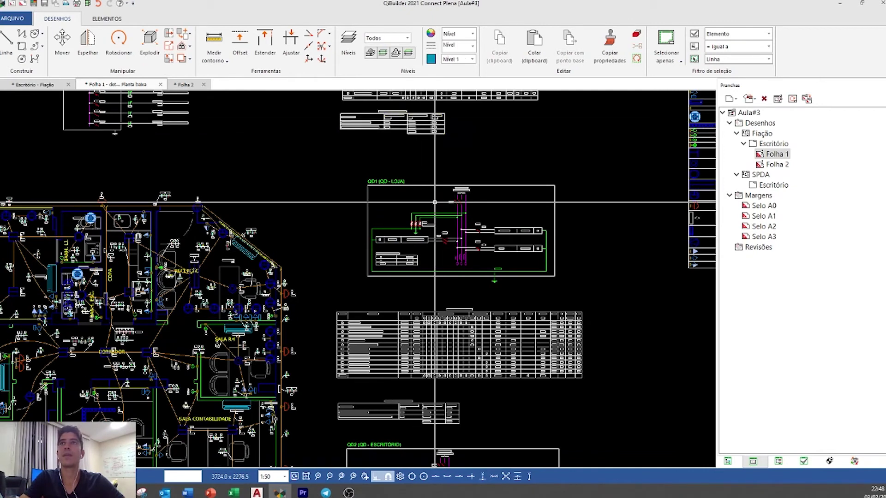
click(426, 184)
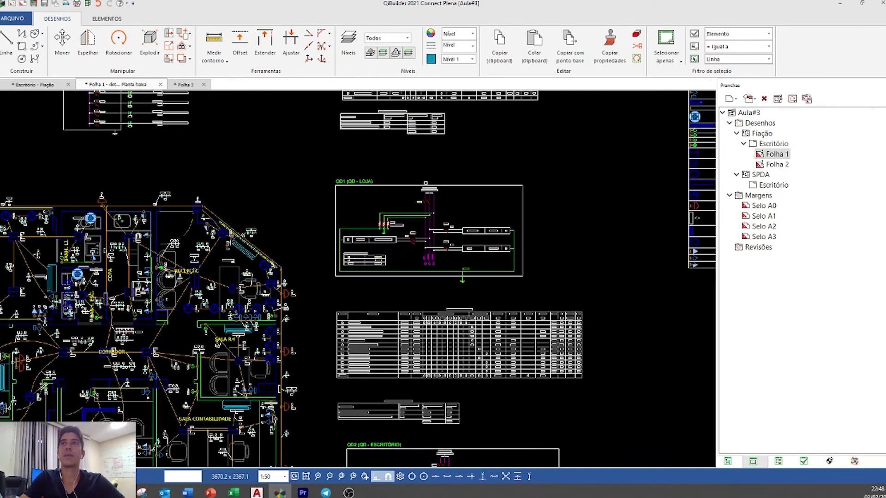
scroll(438, 254, down, 2)
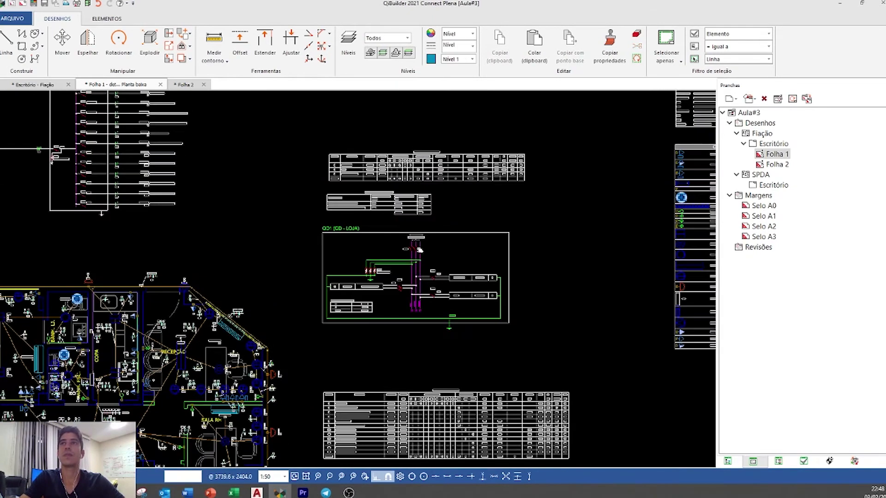
click(422, 206)
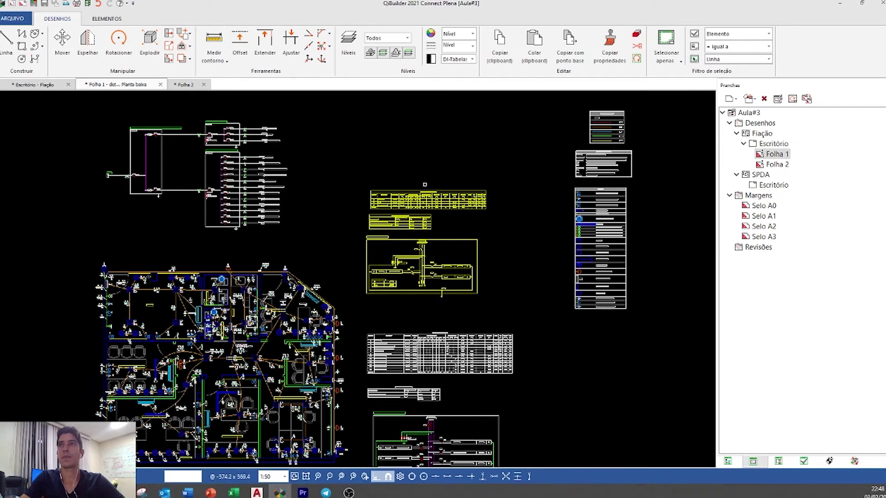
key(Escape)
scroll(422, 212, down, 3)
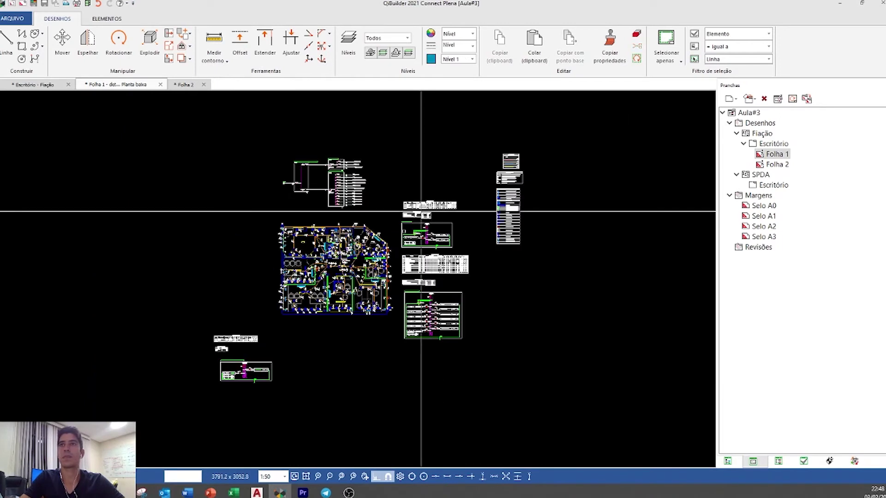
- Tighten the QM1 load tables and diagram, move them from below the plan to above the QD1 group, and finish editing the detail
scroll(225, 369, up, 4)
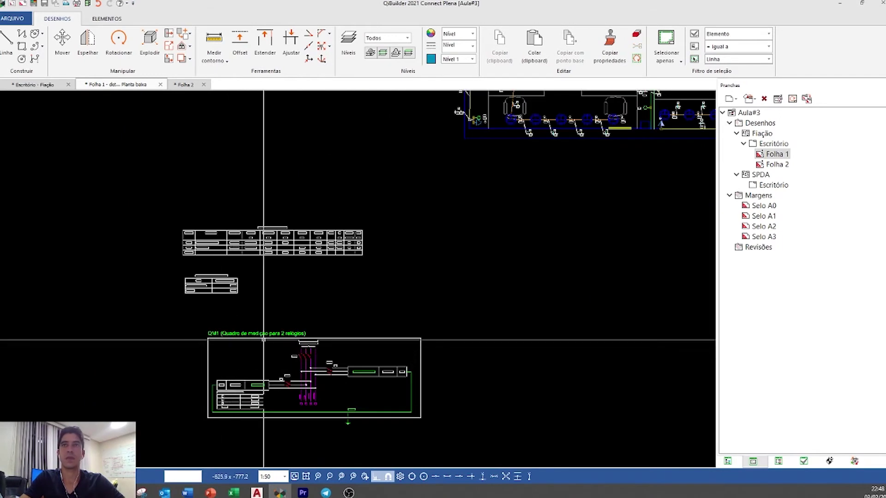
drag(238, 337, 208, 319)
drag(183, 218, 180, 216)
scroll(221, 244, down, 3)
drag(222, 243, 408, 106)
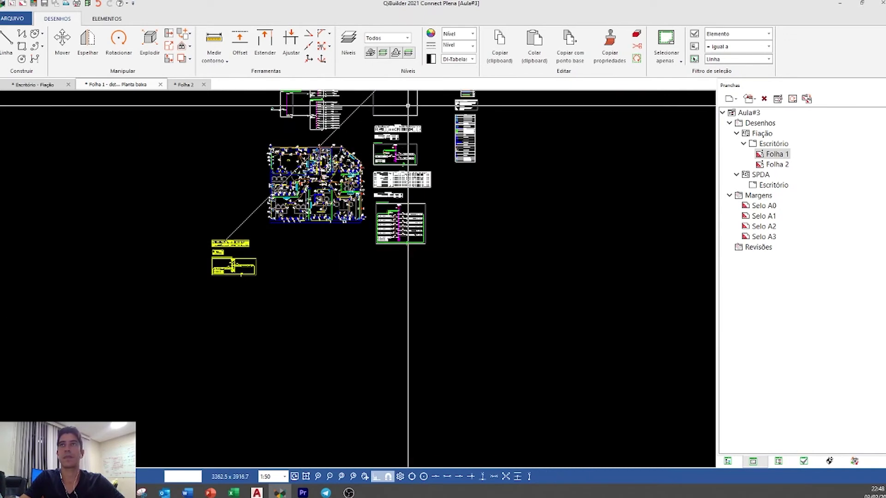
click(408, 106)
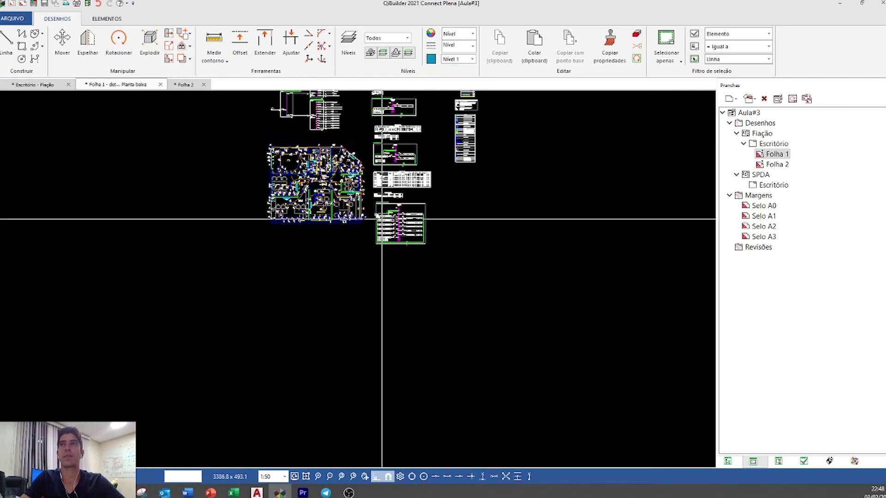
middle_drag(330, 131, 302, 184)
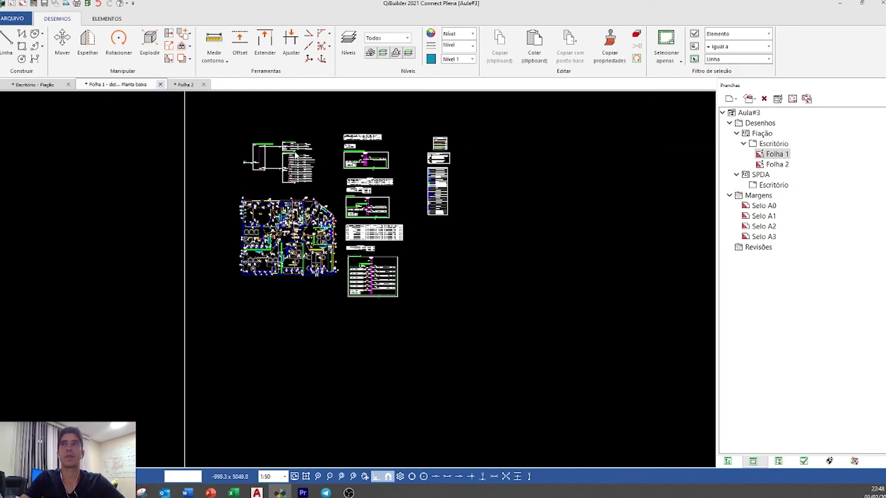
click(159, 85)
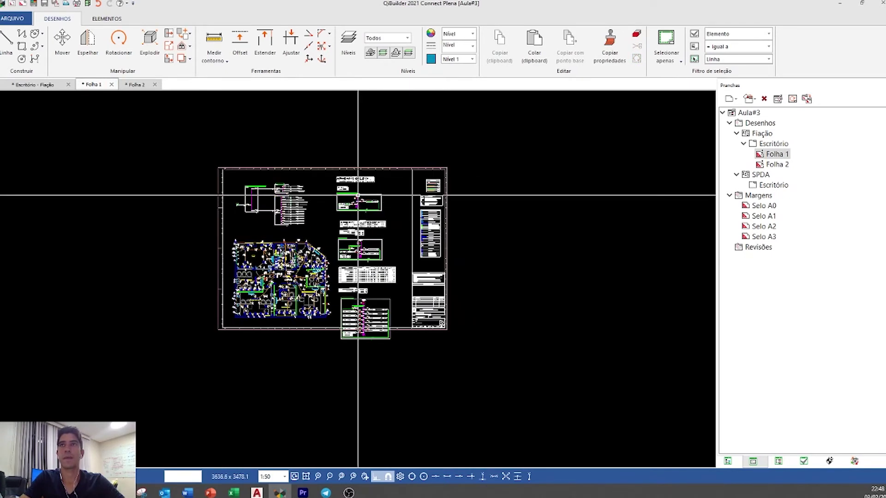
- Reopen the Planta baixa detail, shift the QM1 group closer to the single-line diagram and place the QD1 group beside it
key(ctrl+a)
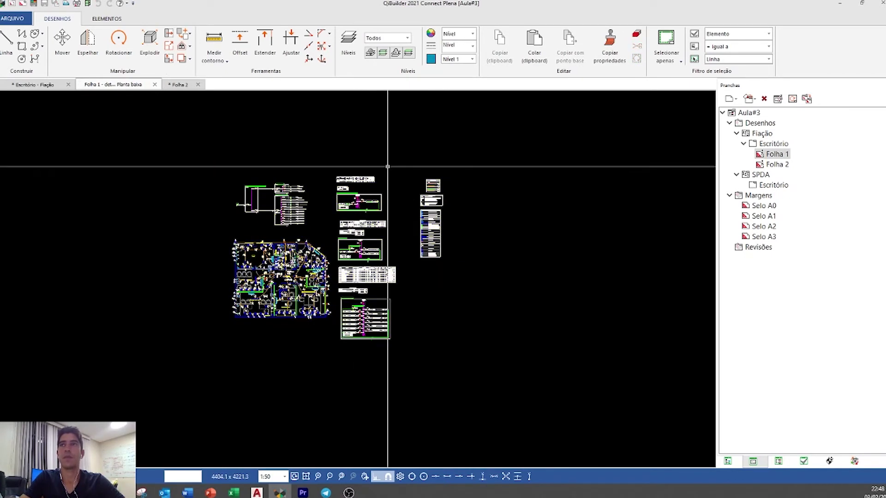
click(335, 213)
scroll(332, 205, up, 3)
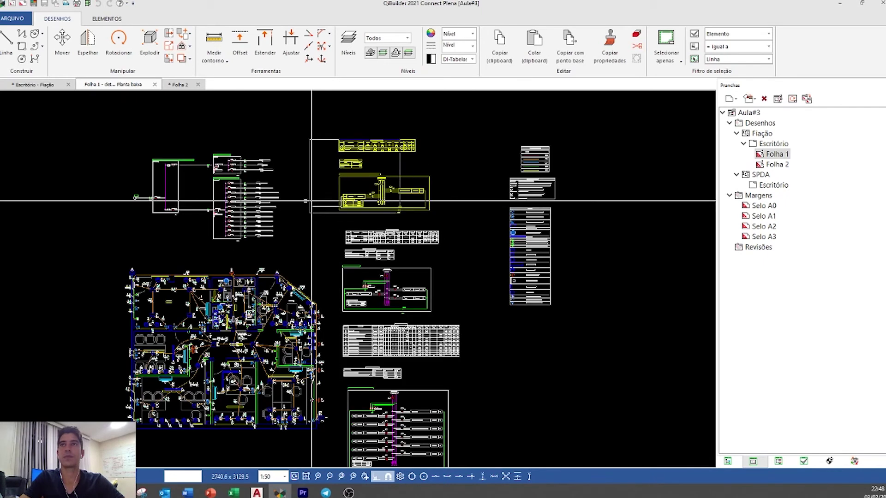
drag(298, 200, 297, 199)
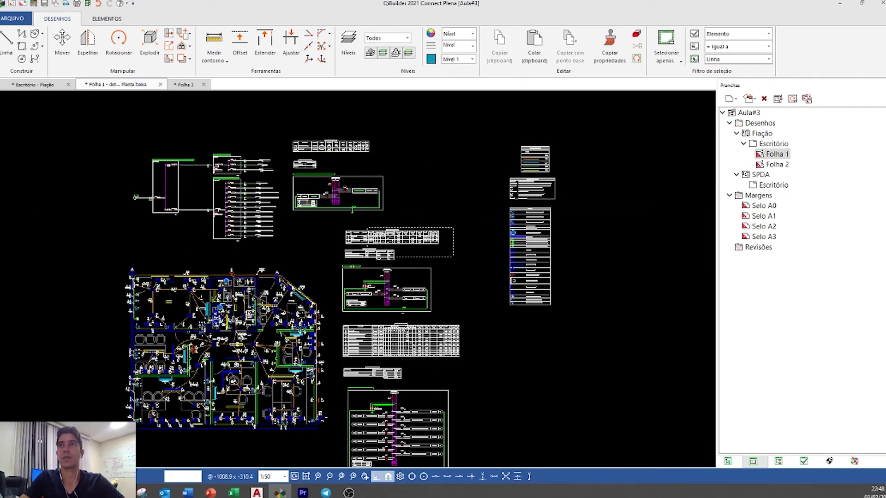
click(340, 293)
drag(365, 286, 434, 176)
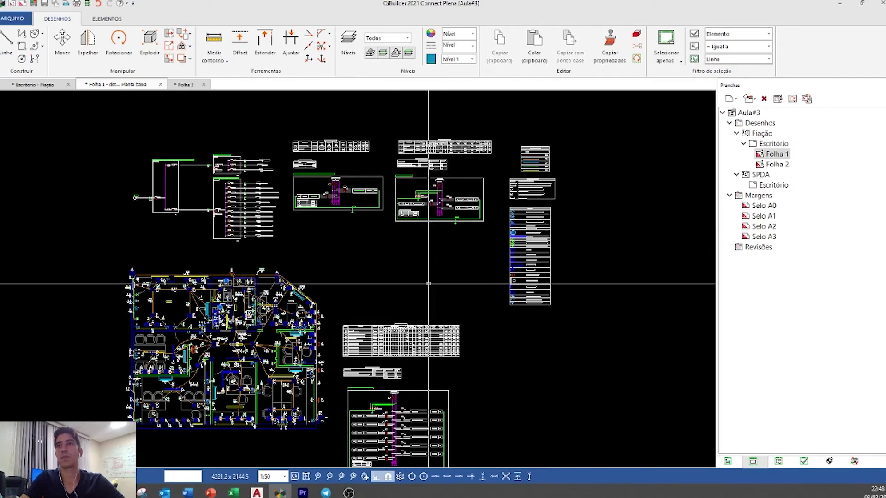
- Move the QD2 load tables and diagram up beside the plan so they fit the frame, and return to the Folha 1 sheet
scroll(428, 284, down, 2)
click(412, 351)
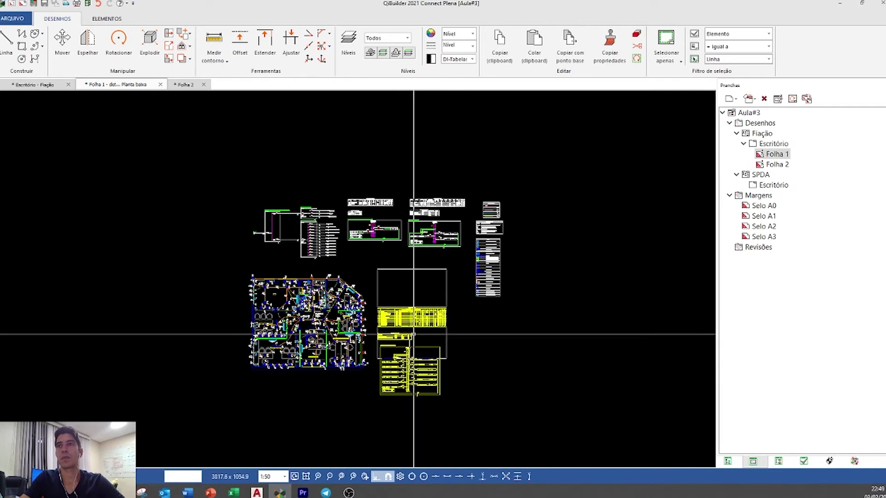
drag(411, 350, 379, 278)
double_click(209, 151)
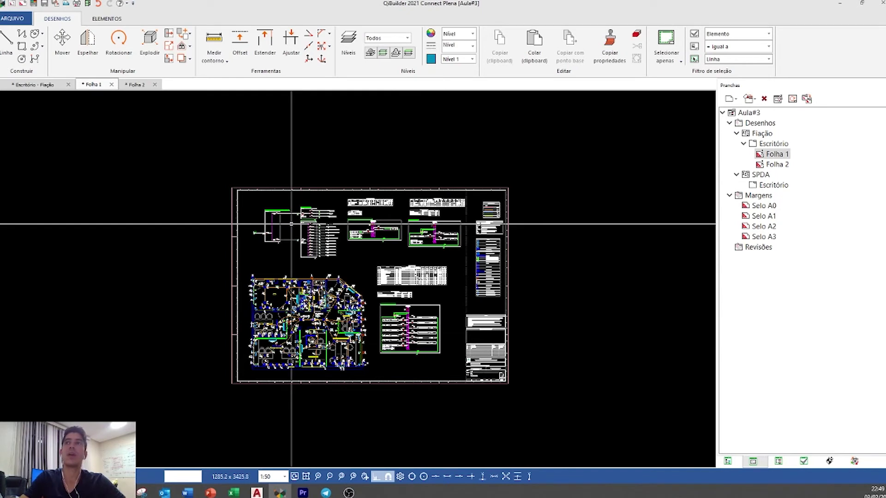
scroll(317, 337, up, 4)
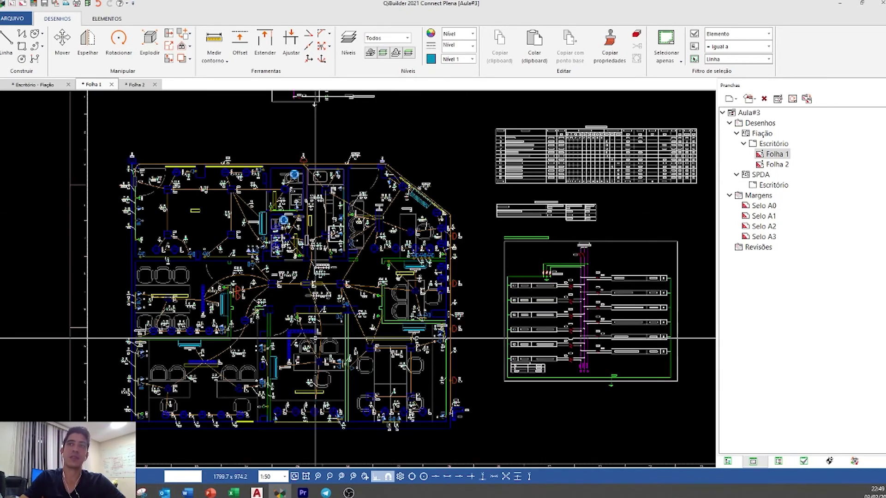
scroll(315, 339, down, 5)
key(Escape)
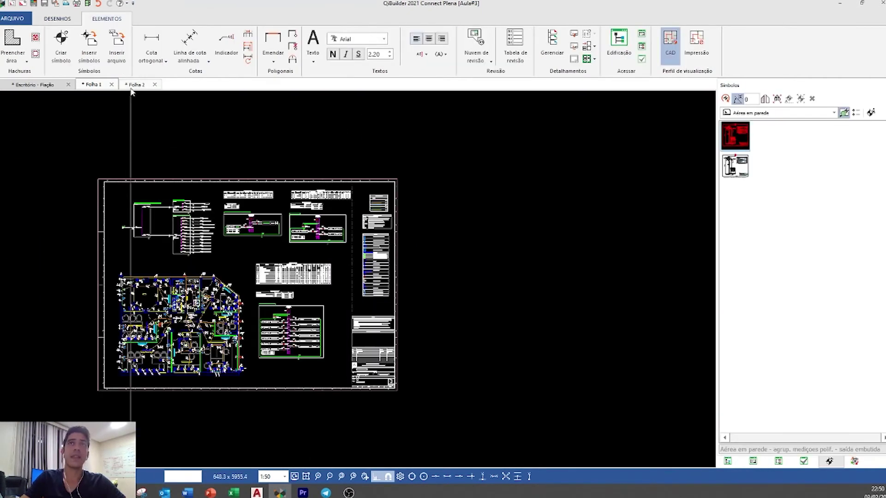
- Switch to Folha 2 and examine the sheet layout and the uppermost plan's rooms, wiring and labels
key(ctrl+Tab)
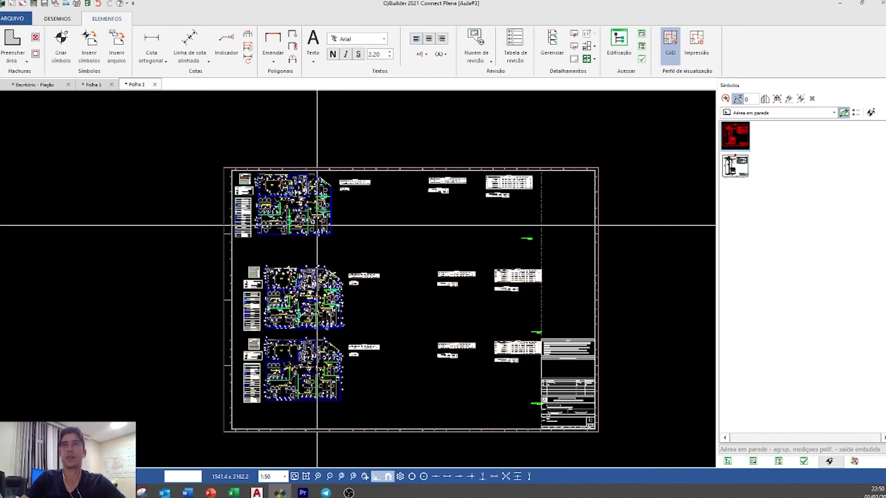
scroll(304, 194, up, 3)
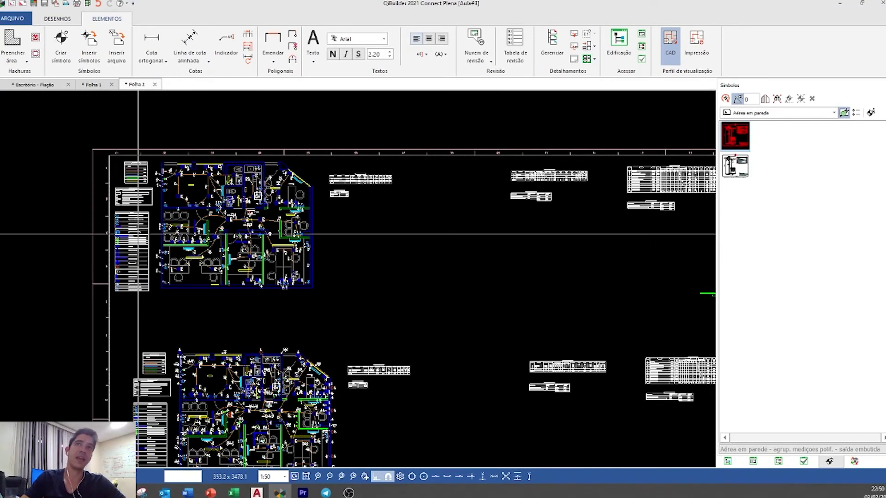
scroll(418, 194, down, 3)
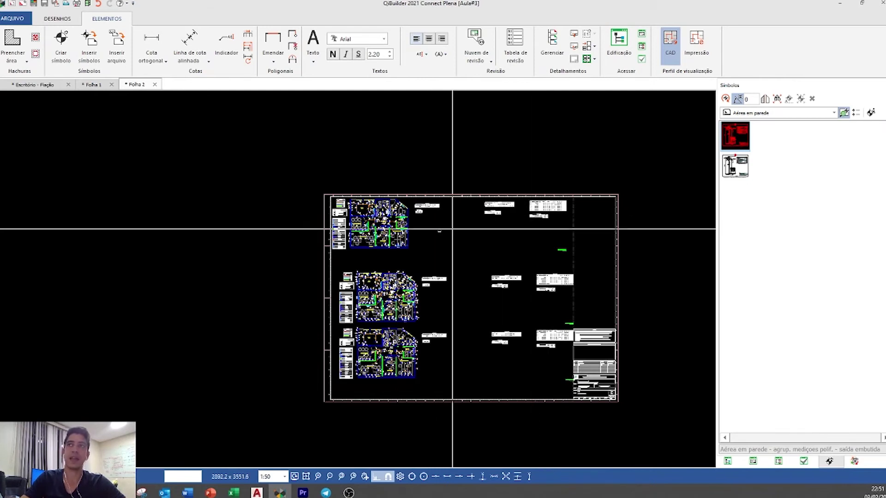
scroll(392, 226, up, 5)
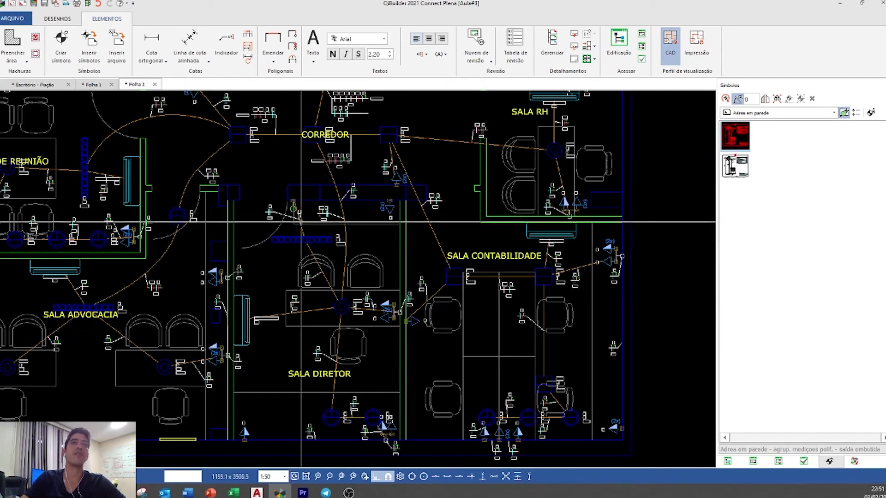
scroll(300, 222, down, 2)
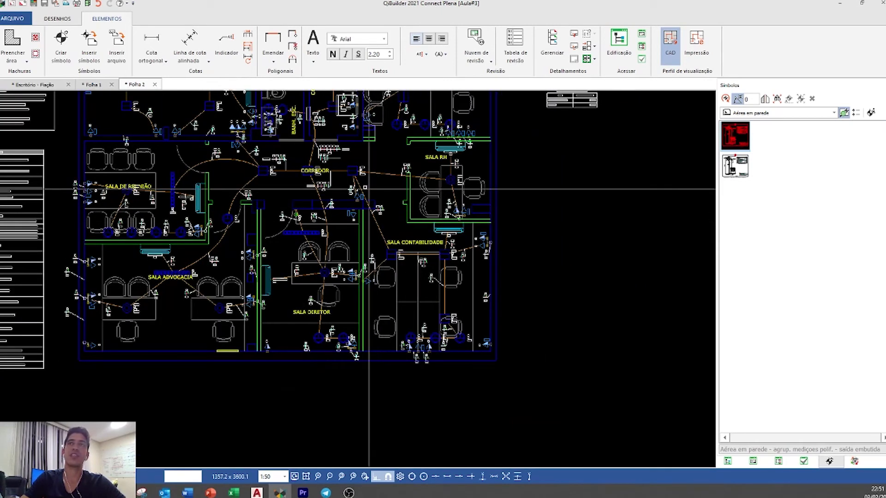
middle_drag(340, 206, 344, 269)
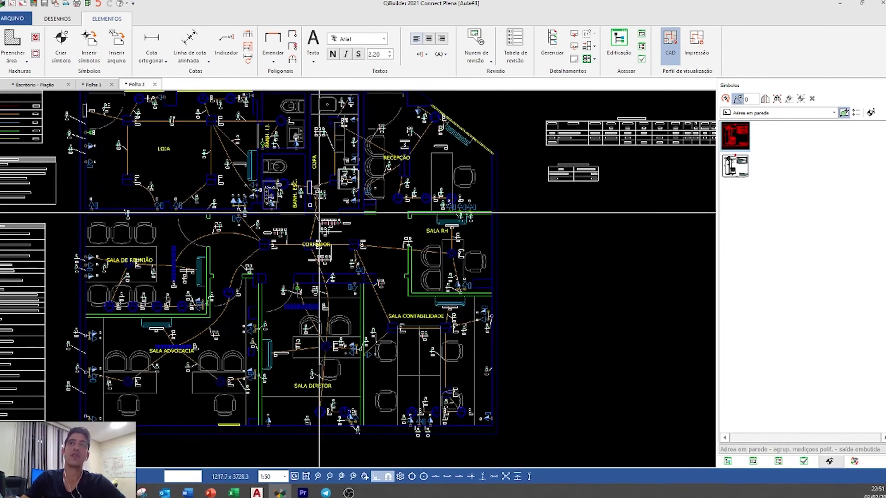
scroll(311, 194, up, 3)
middle_drag(311, 194, 330, 214)
scroll(311, 193, down, 4)
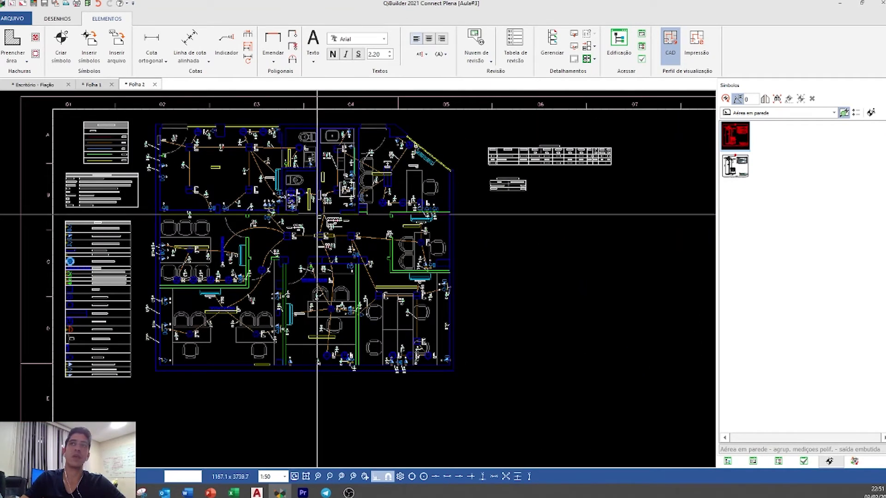
scroll(365, 204, up, 3)
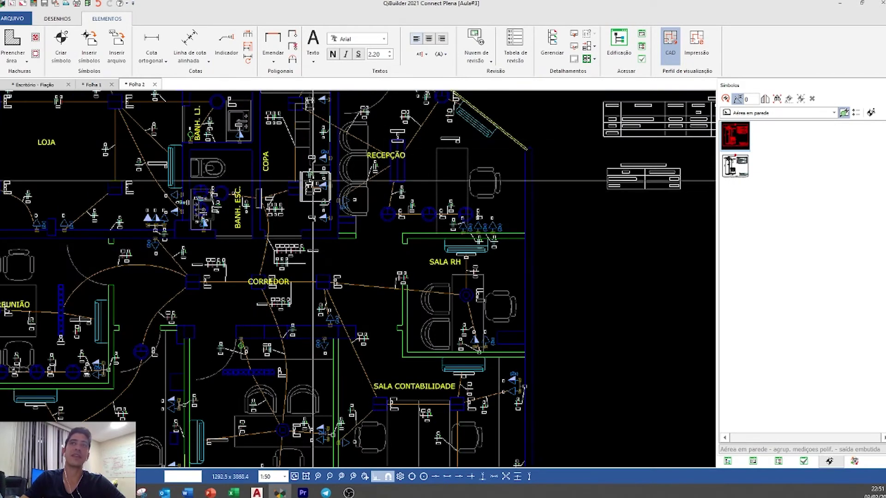
scroll(263, 198, down, 5)
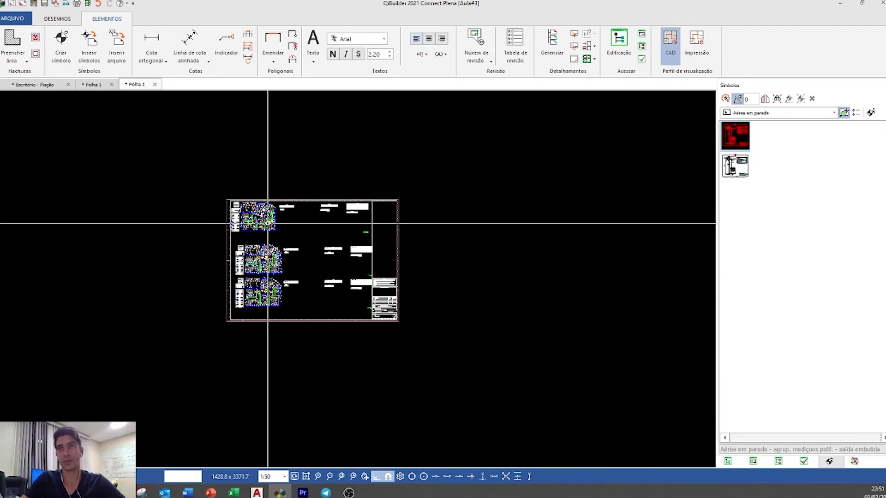
- Open the uppermost power points (força) detail on Folha 2 and delete the load tables beside its plan
click(512, 260)
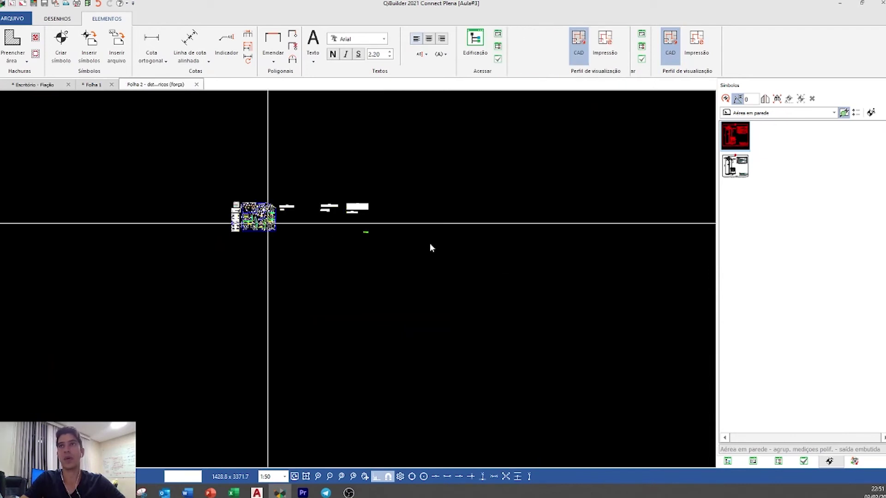
scroll(381, 194, up, 2)
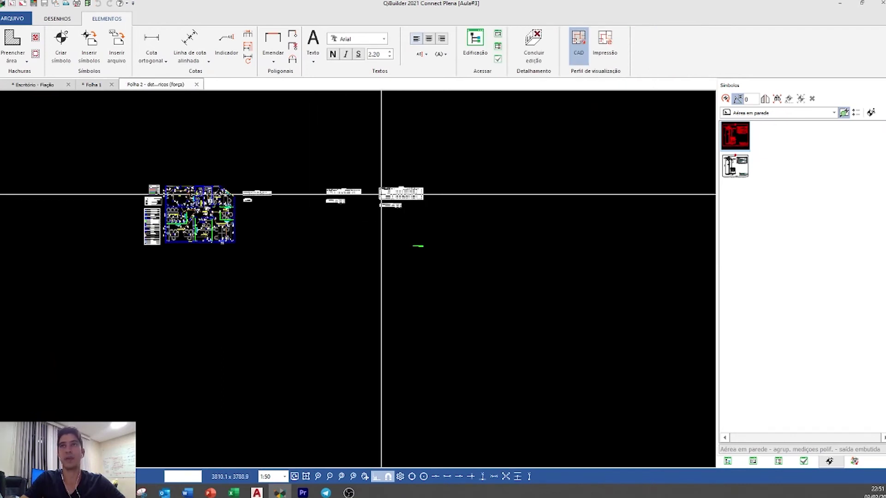
click(248, 221)
key(Delete)
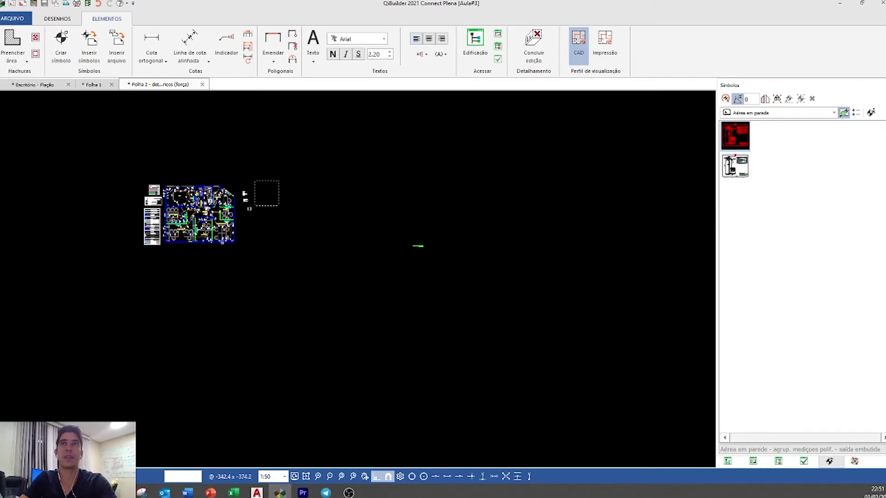
key(Delete)
- Move the title "Pontos de força (Escritório) Escala 1:50" to just below the plan's lower right corner
scroll(427, 238, up, 6)
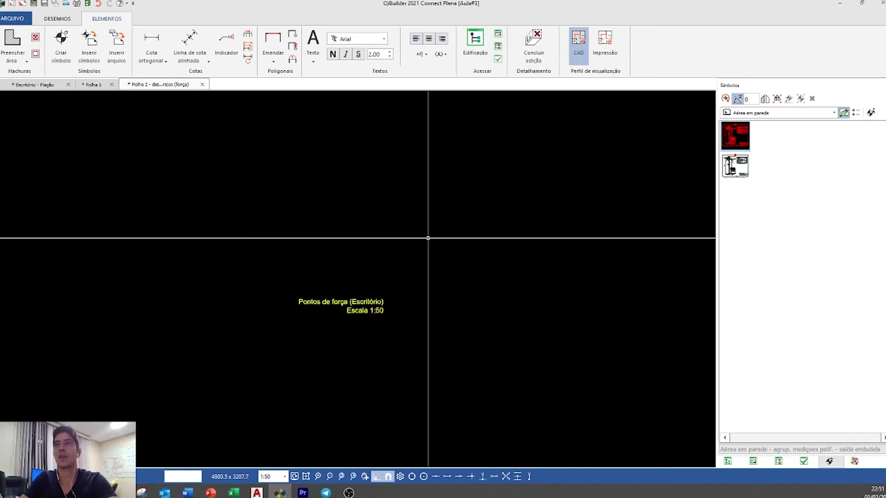
click(373, 300)
scroll(310, 299, down, 3)
scroll(310, 299, down, 2)
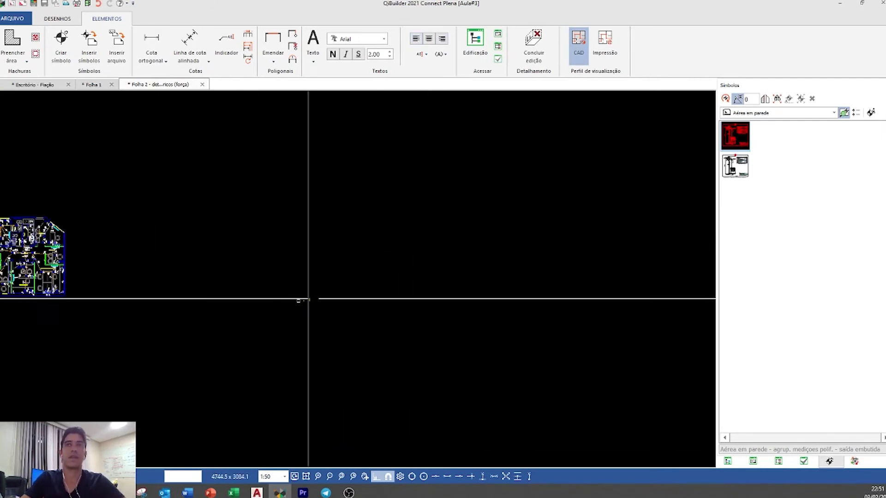
click(64, 309)
scroll(60, 303, up, 7)
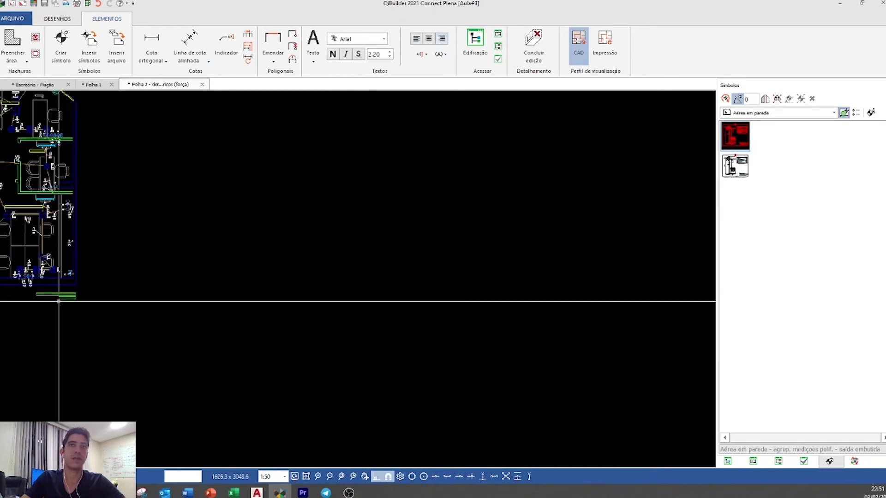
middle_drag(60, 293, 245, 308)
scroll(276, 268, down, 5)
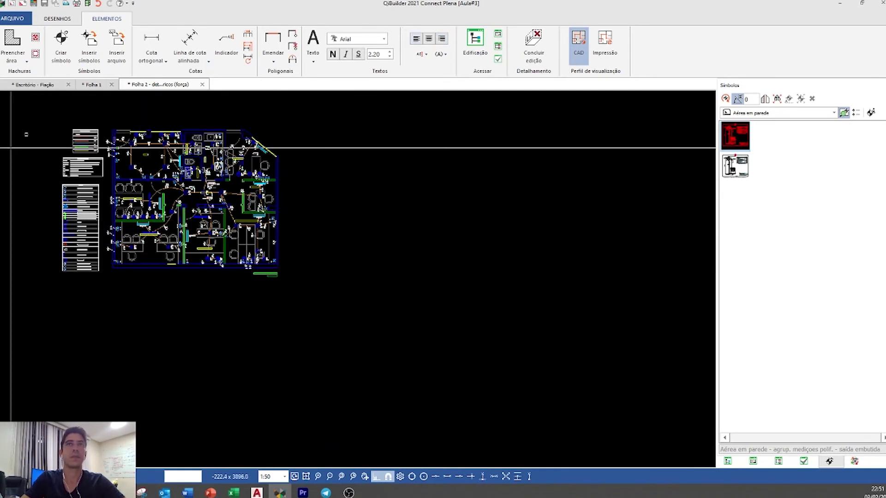
- Move the three legend tables from the plan's left side to the empty area on its right
click(46, 239)
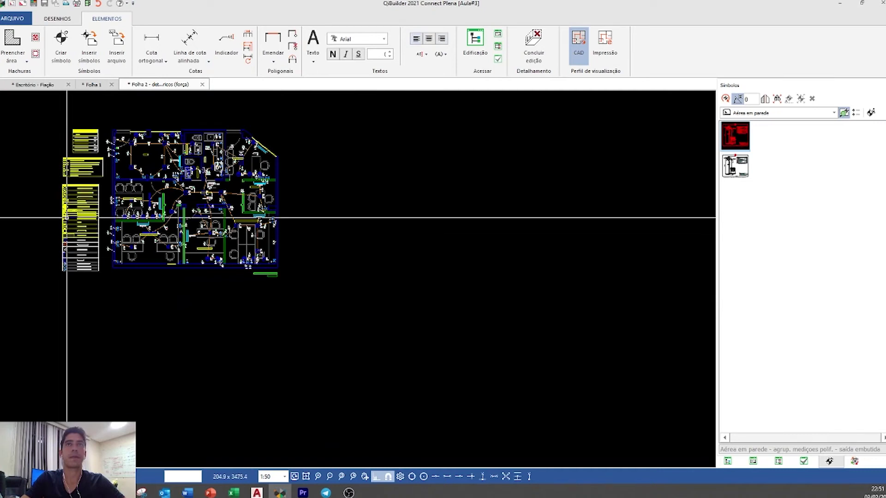
click(34, 285)
drag(71, 172, 435, 177)
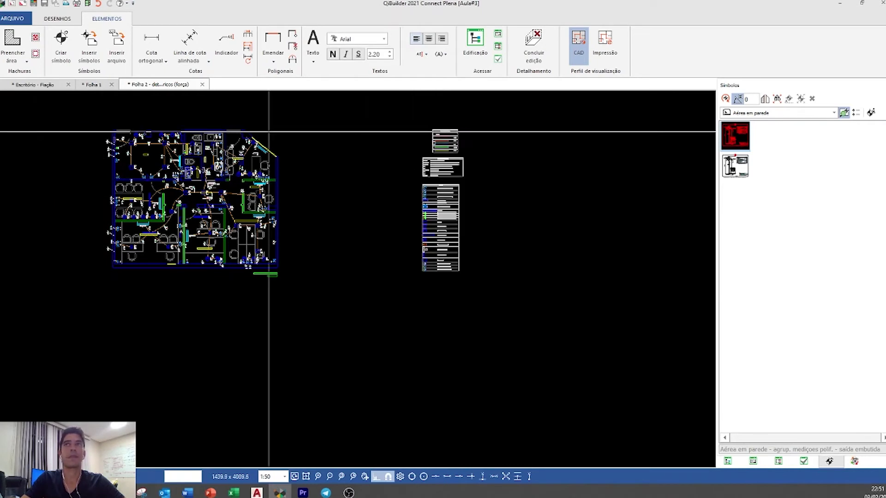
- Scale the three legend tables by a factor of 2, including their texts
click(404, 284)
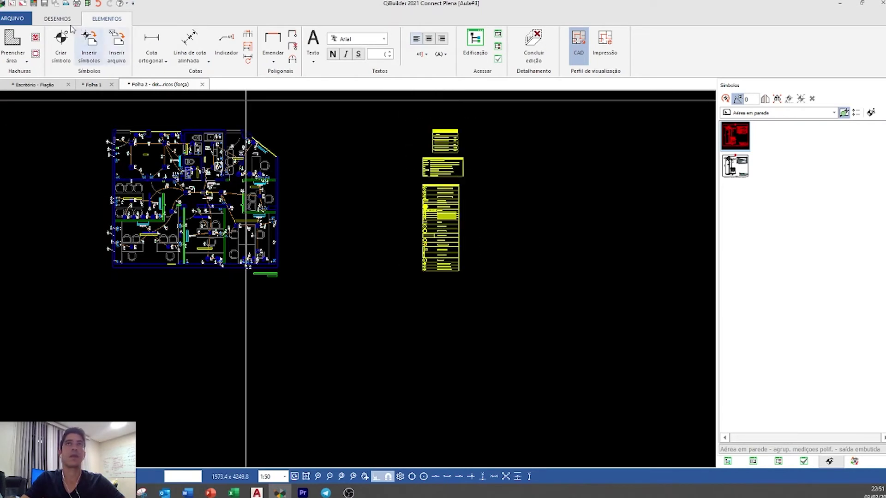
scroll(102, 40, up, 1)
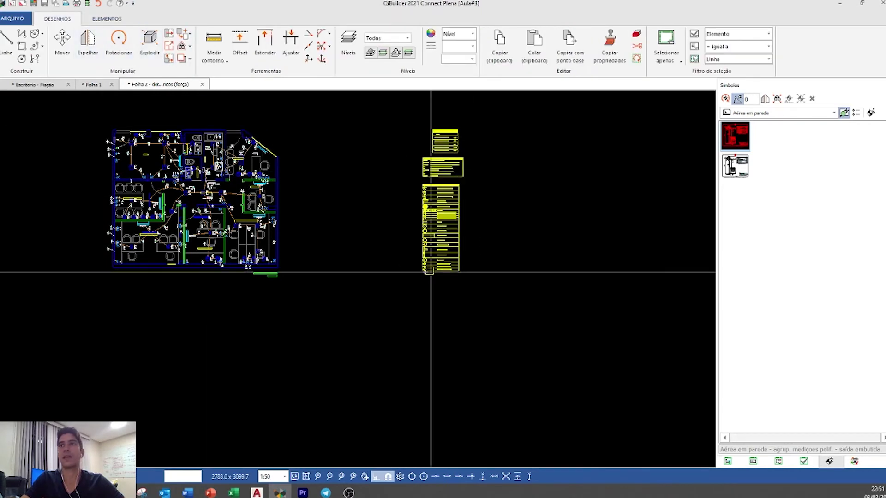
key(Return)
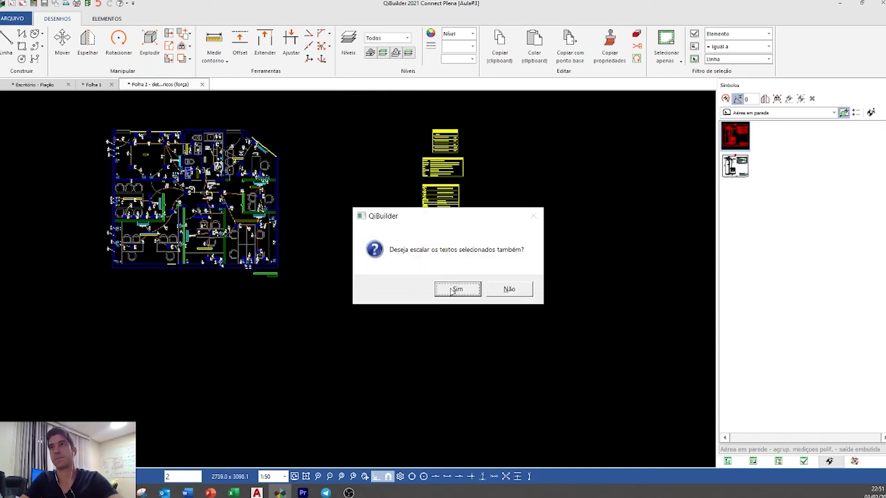
click(457, 290)
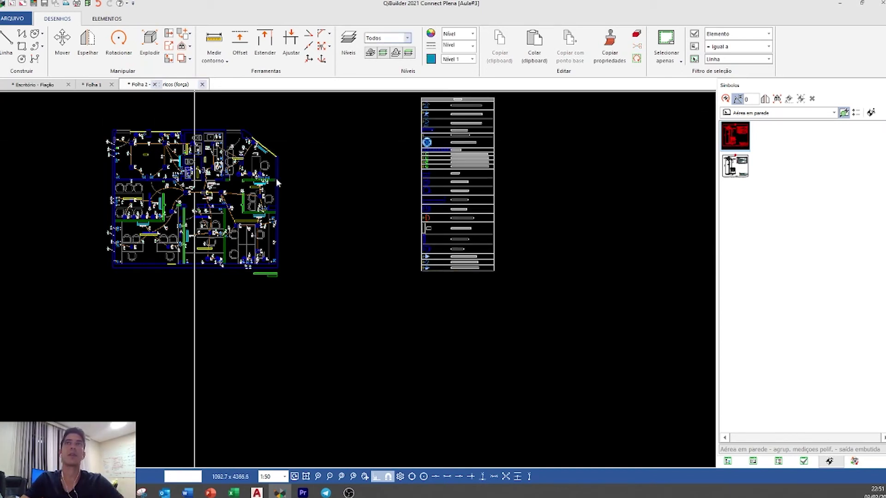
- Reopen the power points (força) detail from Folha 2 and move its legend tables straight down, clear of the plan
scroll(325, 231, down, 5)
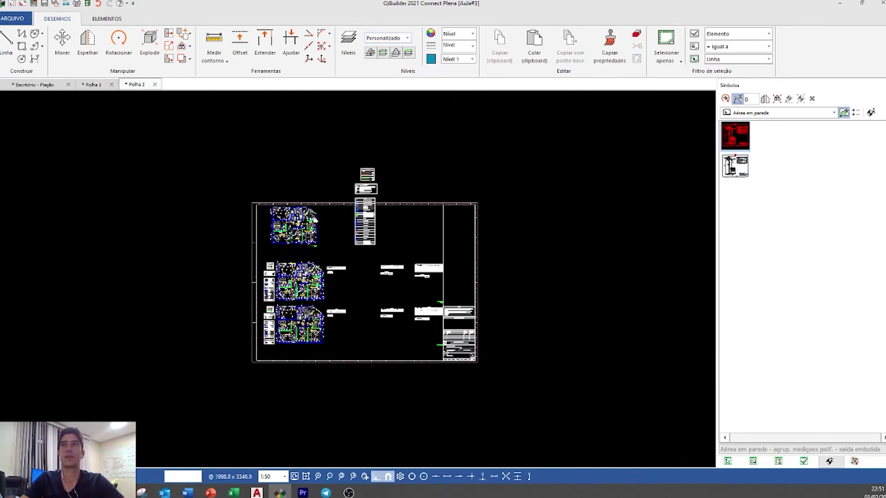
middle_drag(324, 230, 308, 213)
double_click(277, 220)
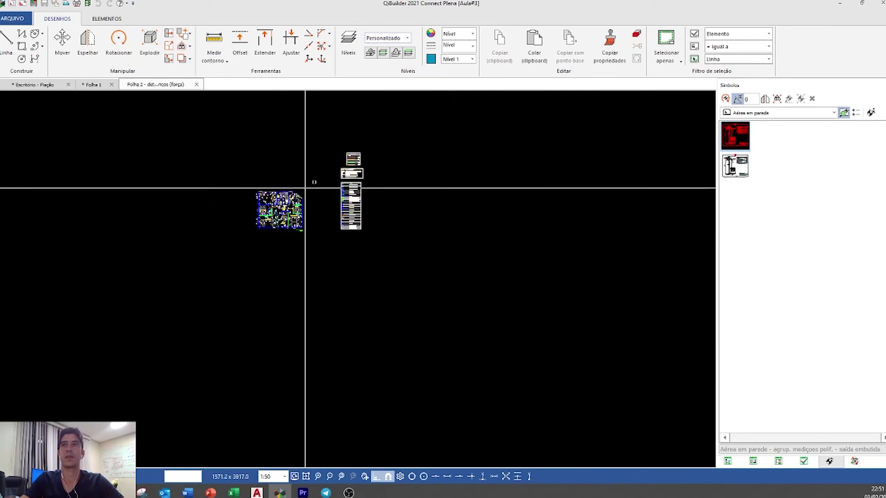
click(248, 238)
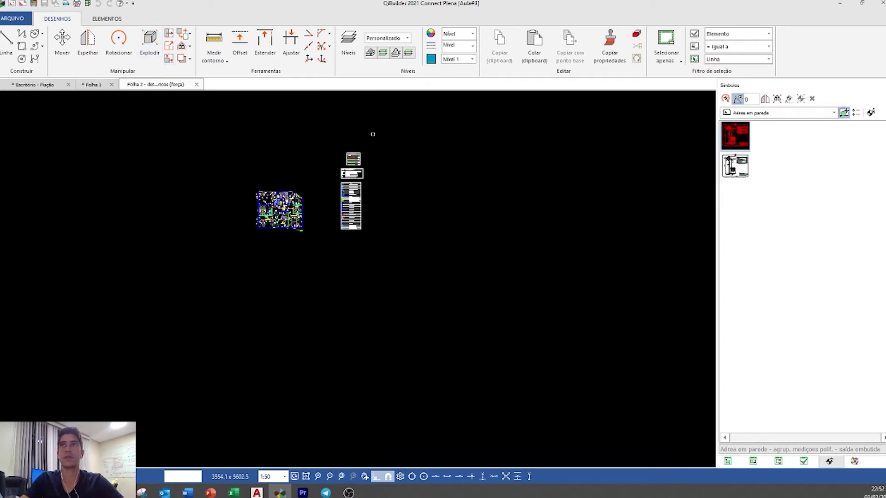
click(348, 193)
drag(348, 194, 347, 327)
- Scale the power points plan and its title to about twice their size from the plan's lower left corner
click(312, 169)
click(233, 243)
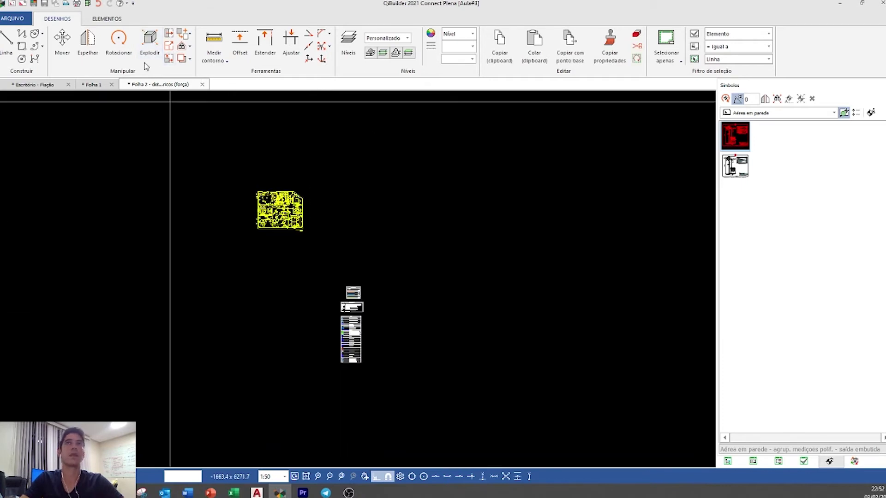
scroll(264, 220, up, 5)
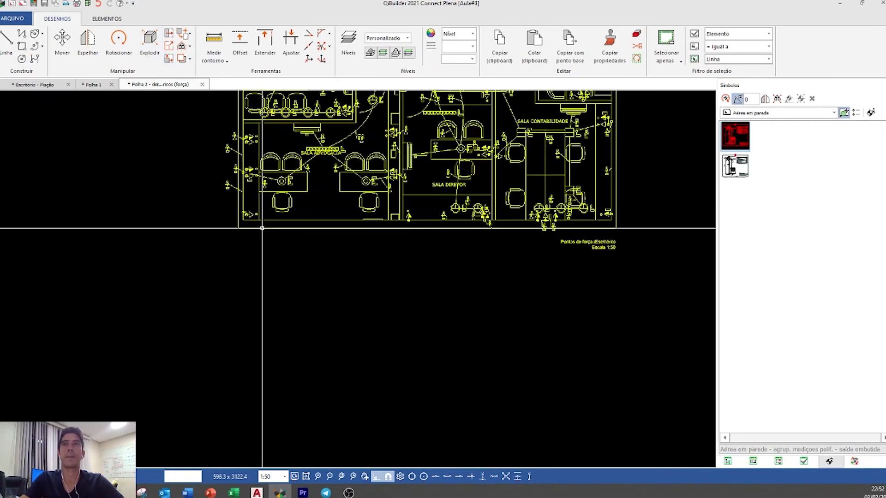
click(216, 228)
click(443, 292)
- Move the legend tables up to the right of the enlarged plan and return to the Folha 2 sheet
scroll(354, 225, up, 4)
scroll(350, 229, down, 3)
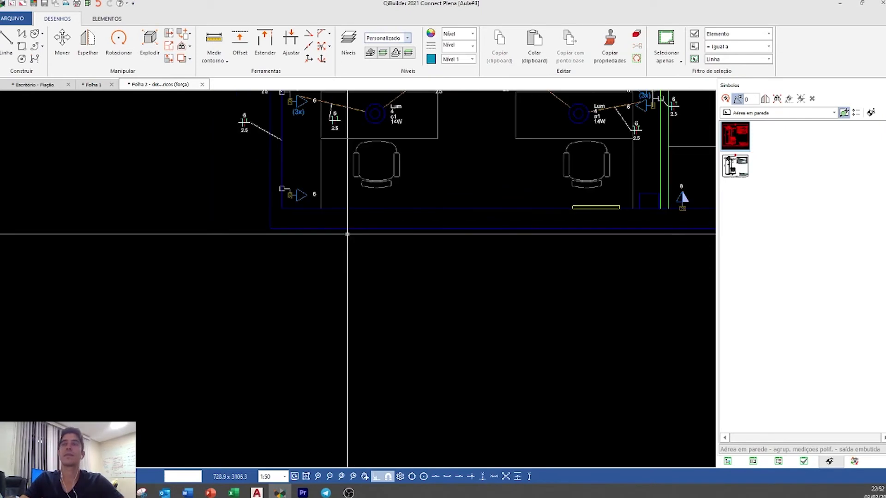
scroll(348, 234, down, 5)
click(389, 305)
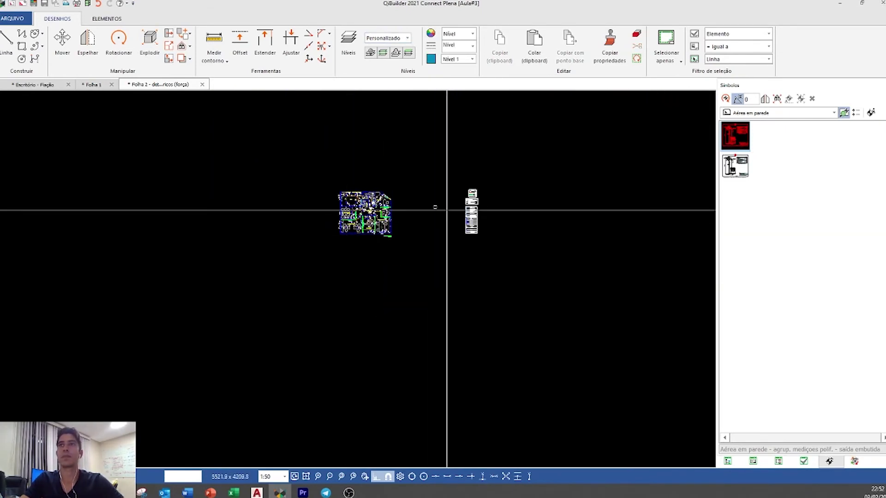
click(202, 85)
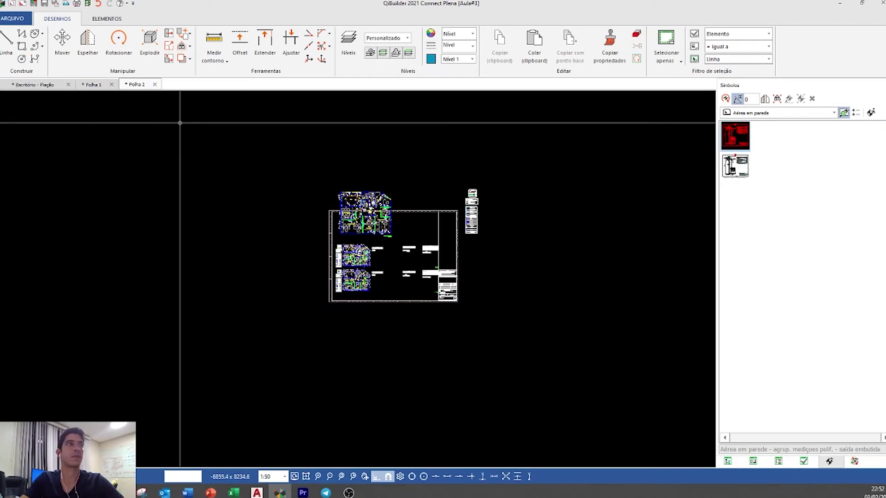
- Open the middle detail (Rede elétrica) with Alterar apenas na prancha and delete the legend and load tables beside its plan
middle_drag(366, 263, 351, 232)
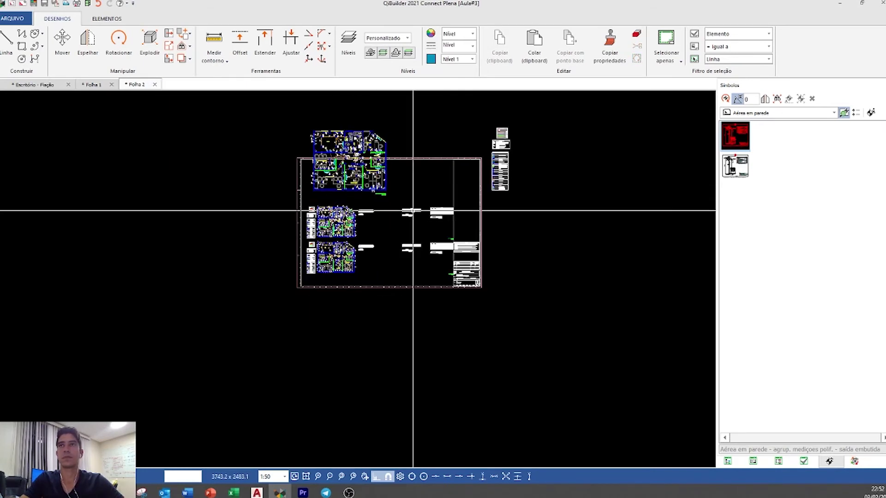
double_click(344, 224)
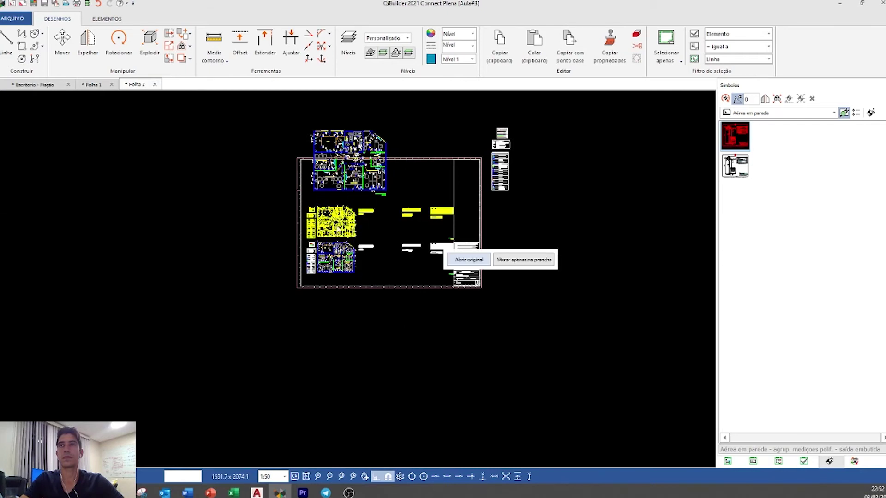
click(516, 260)
scroll(317, 198, up, 5)
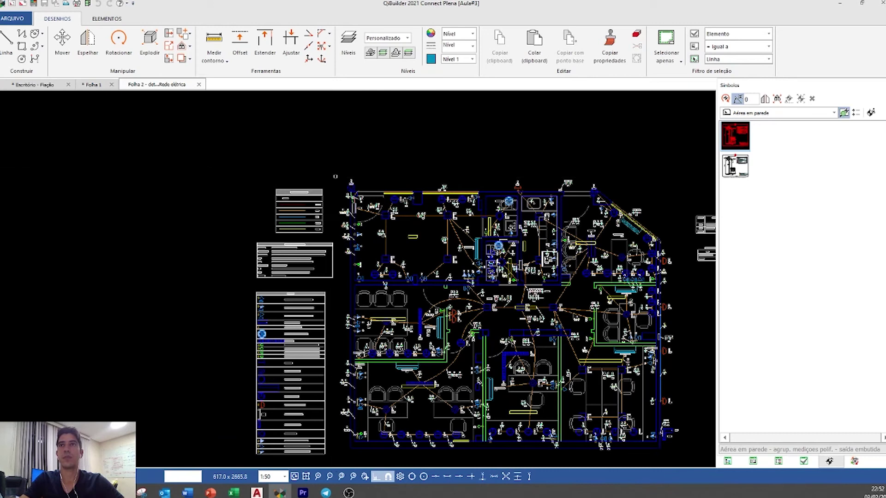
scroll(264, 277, down, 2)
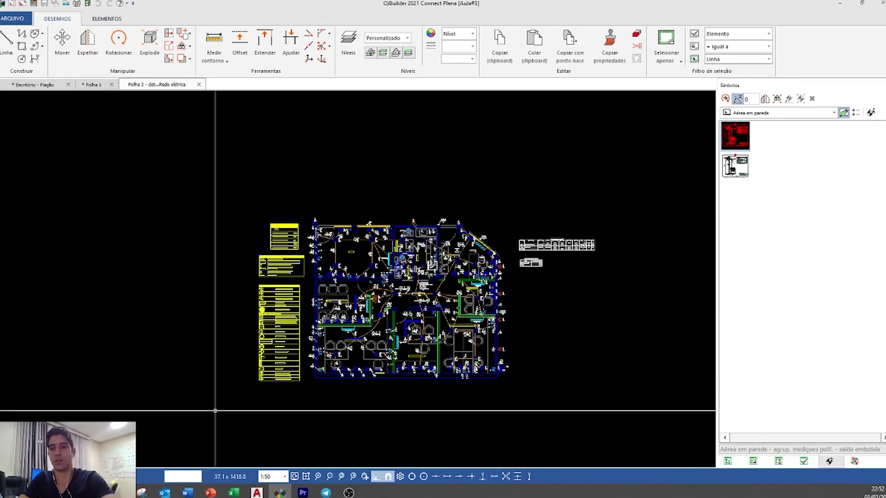
key(Delete)
scroll(311, 182, down, 4)
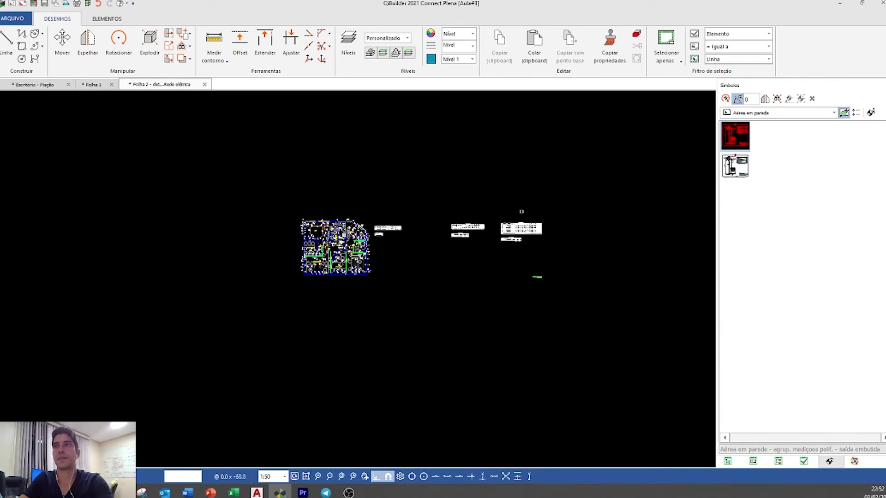
scroll(375, 241, up, 1)
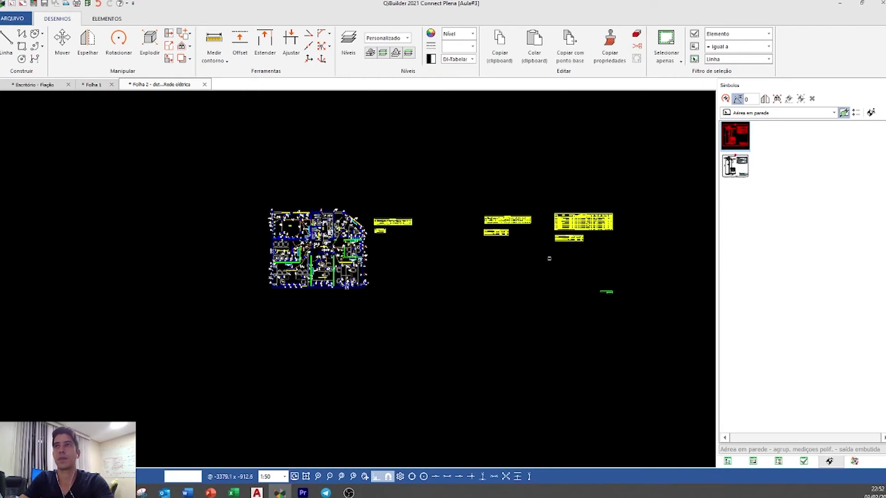
- Move the Rede elétrica detail's title to just below the plan's lower right corner and return to Folha 2
click(607, 292)
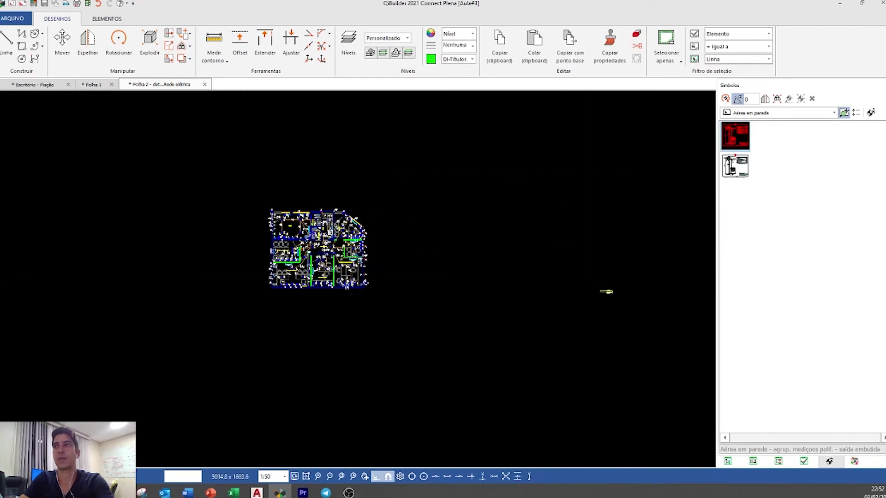
click(605, 291)
click(355, 306)
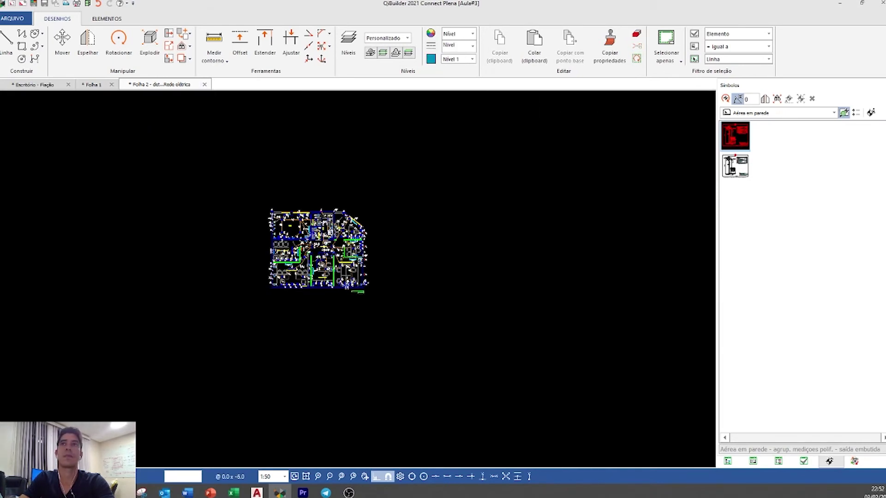
key(ctrl+a)
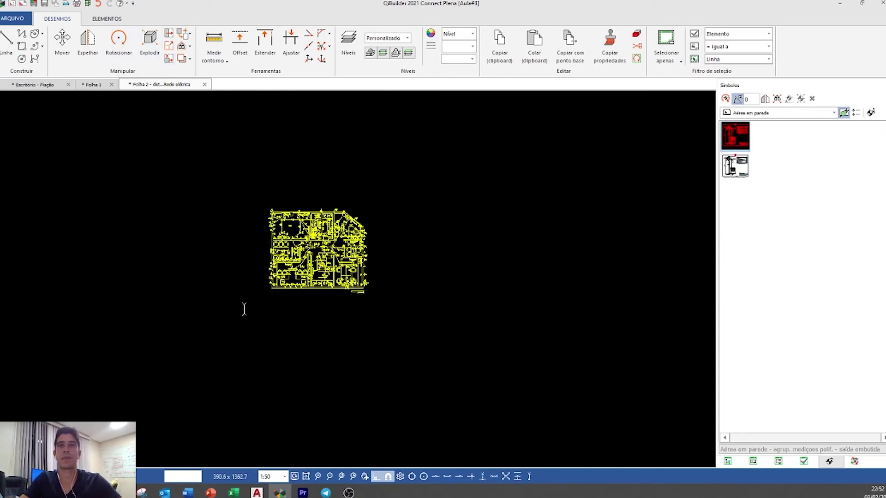
key(Escape)
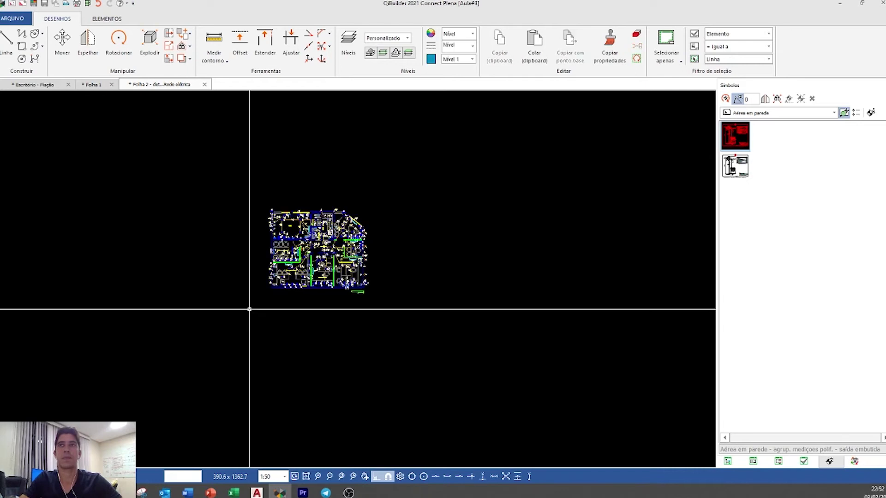
click(204, 84)
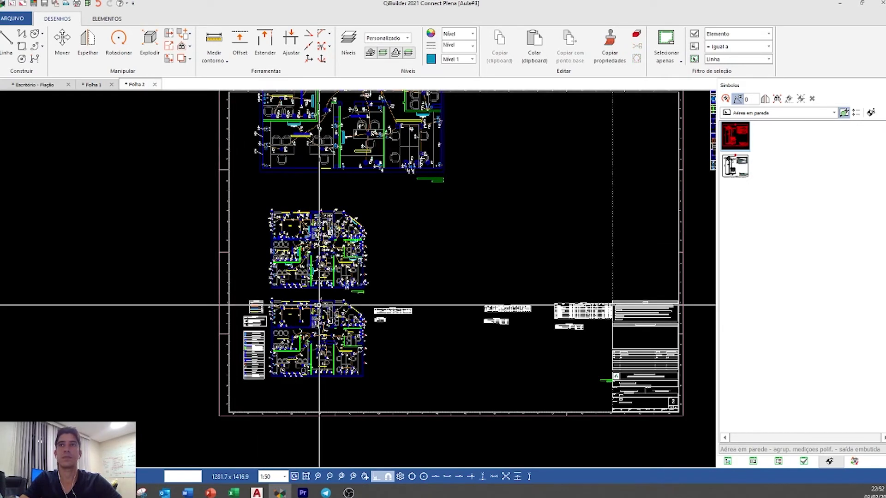
- Open the lowermost light points (luz) detail on Folha 2 and delete the legend and load tables beside its plan
double_click(298, 314)
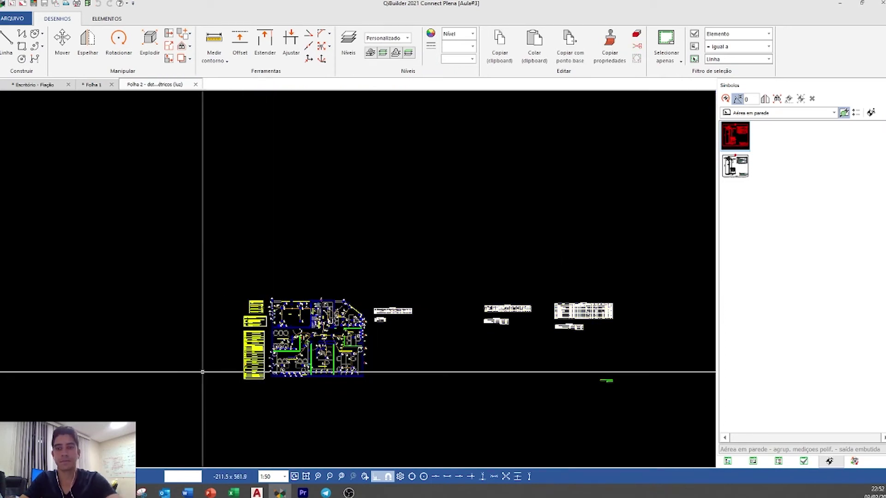
scroll(249, 353, up, 5)
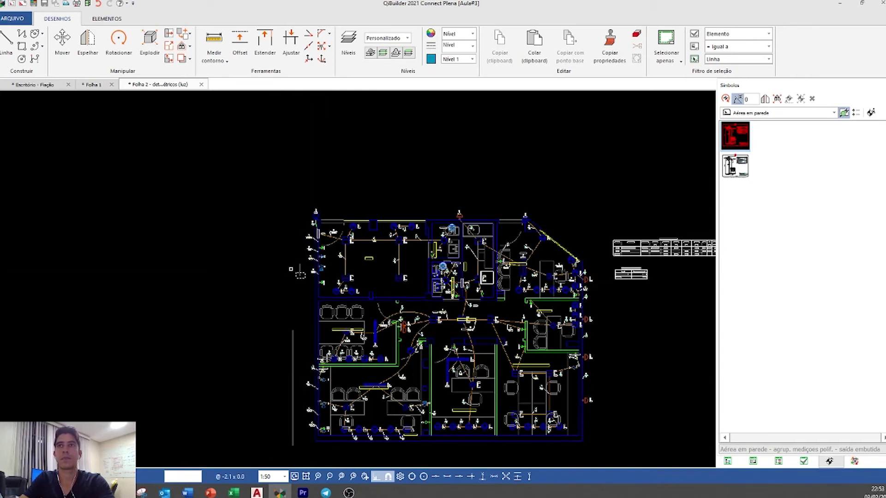
click(288, 353)
click(304, 321)
scroll(287, 257, down, 5)
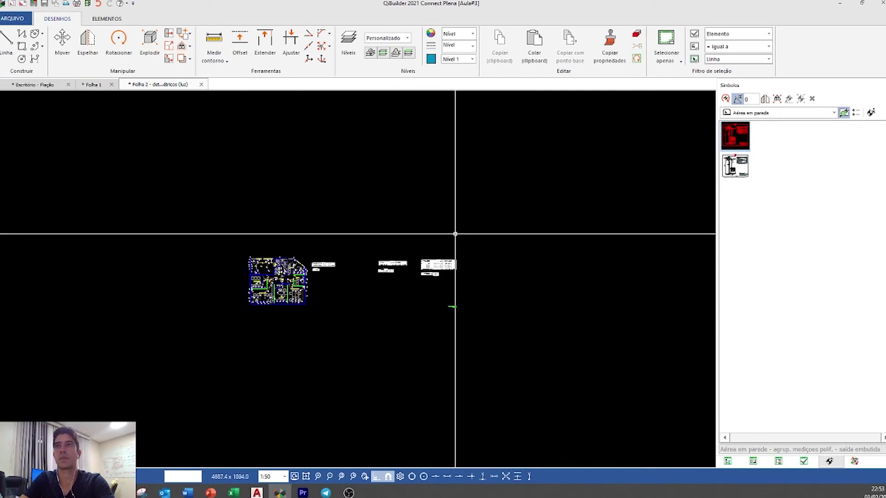
key(Delete)
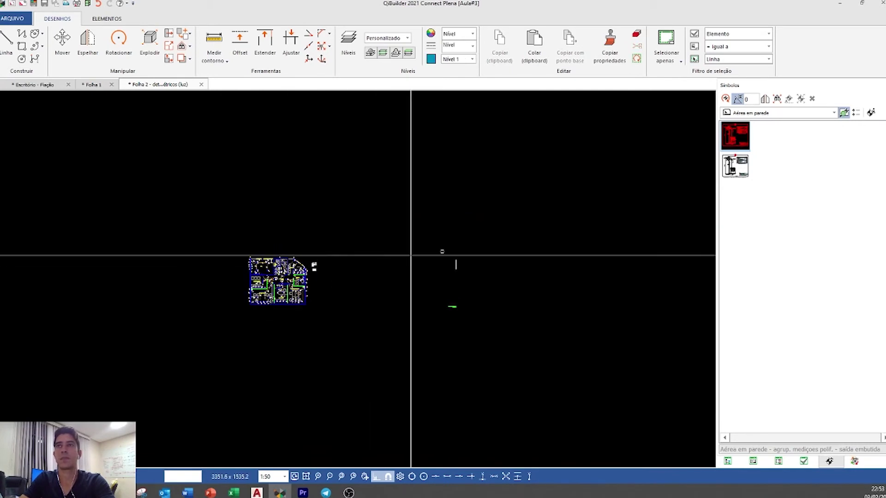
key(Escape)
- Move the light points detail's title to just below the plan's lower right corner and close the detail
click(455, 308)
click(456, 306)
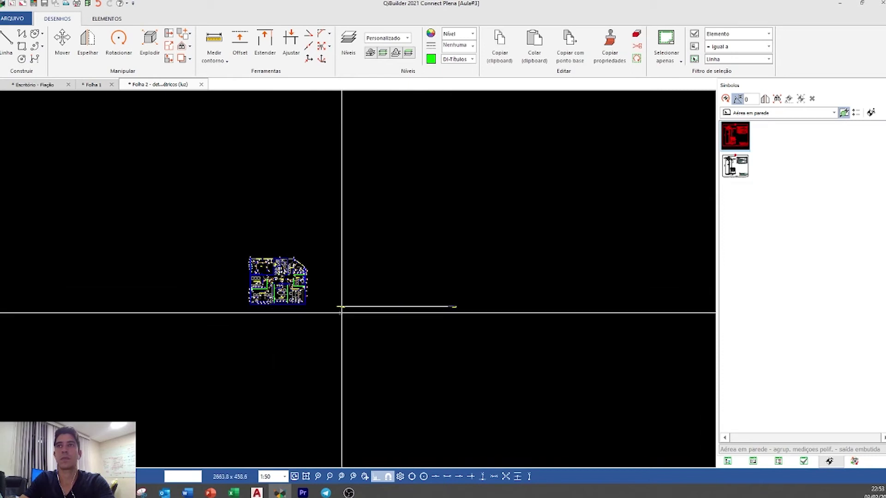
scroll(300, 300, up, 4)
scroll(300, 297, down, 3)
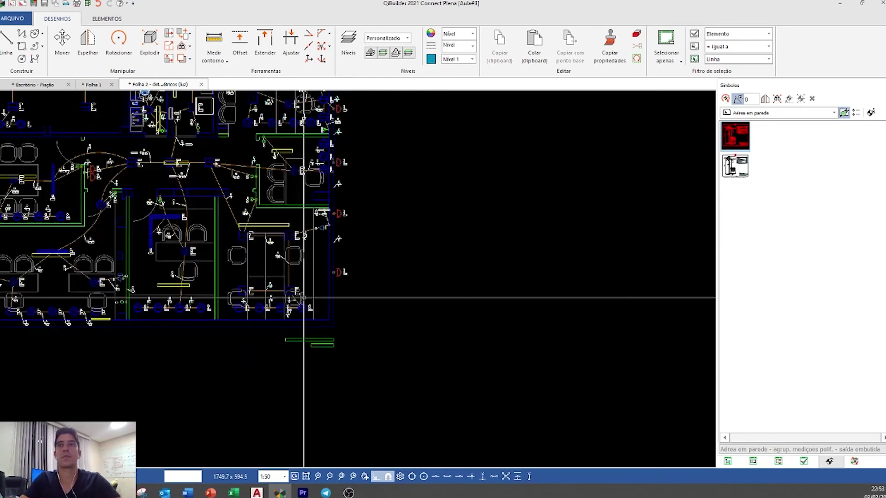
click(201, 85)
- Examine the Folha 2 layout and the middle plan's wiring and labels around CORREDOR, SALA RH and SALA CONTABILIDADE
scroll(277, 198, down, 2)
scroll(335, 194, up, 5)
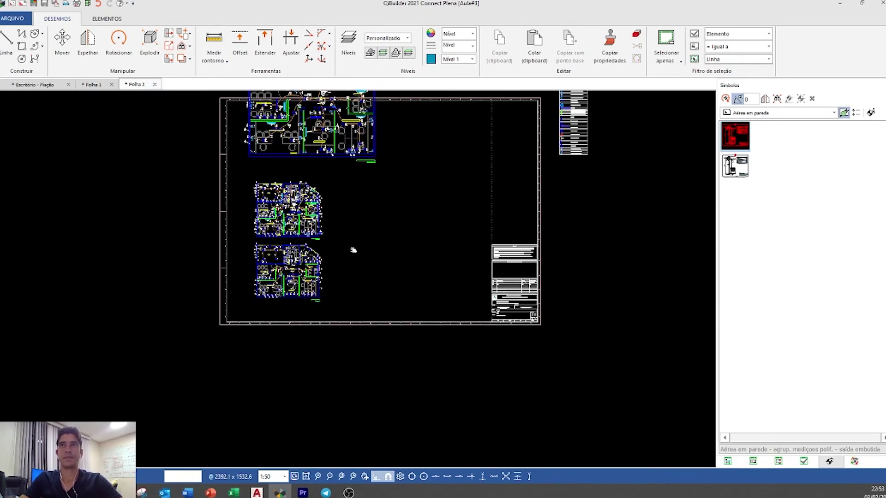
scroll(319, 347, up, 3)
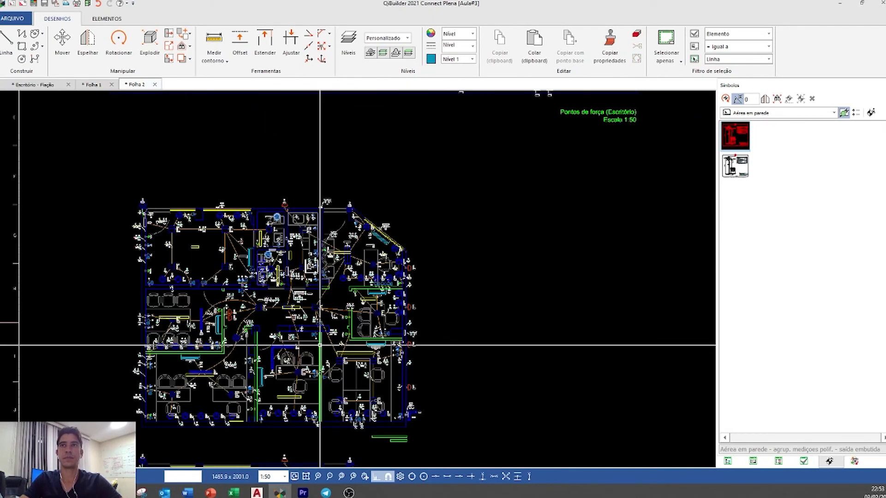
scroll(320, 345, up, 4)
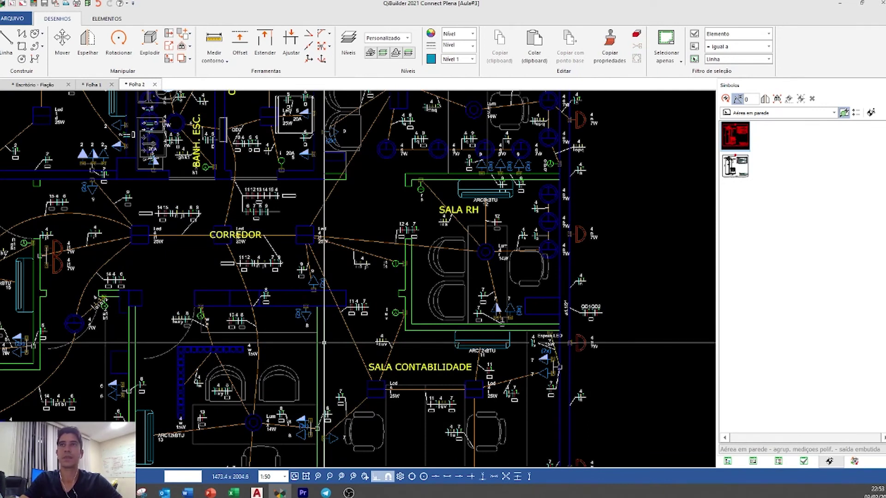
- Open the Rede elétrica detail on Folha 2 for editing and scale up its whole floor plan
scroll(324, 343, down, 6)
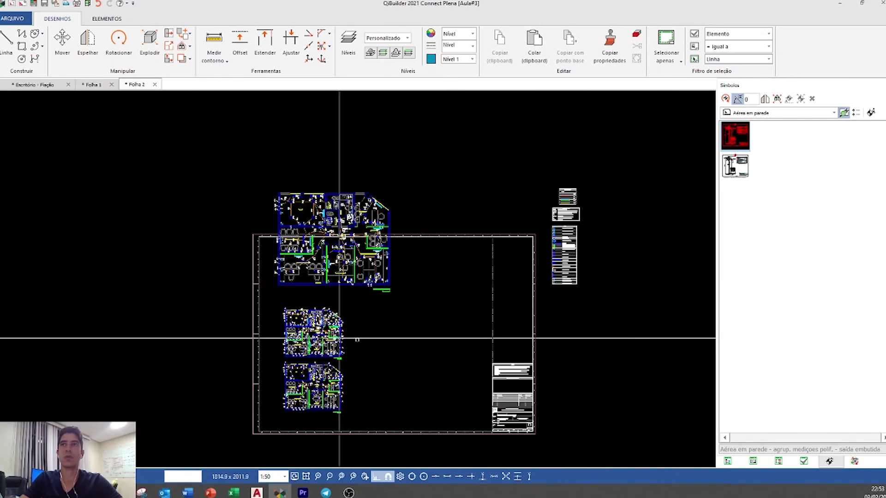
middle_drag(340, 338, 343, 283)
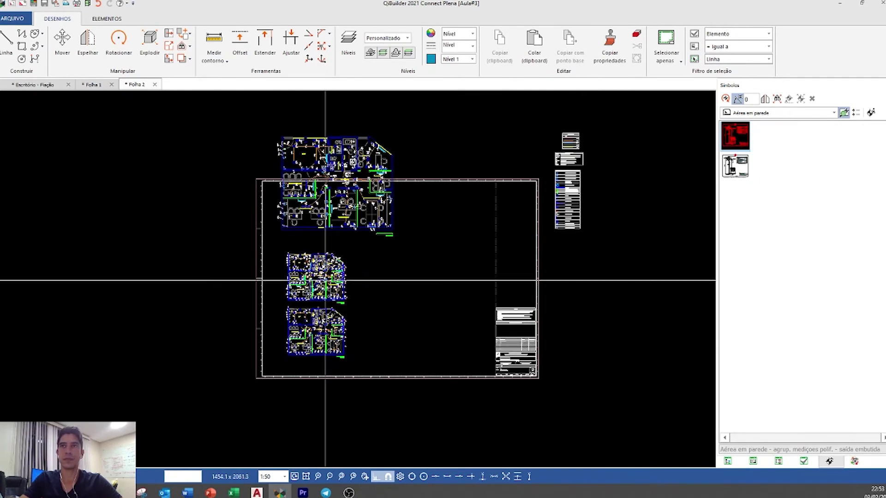
double_click(310, 280)
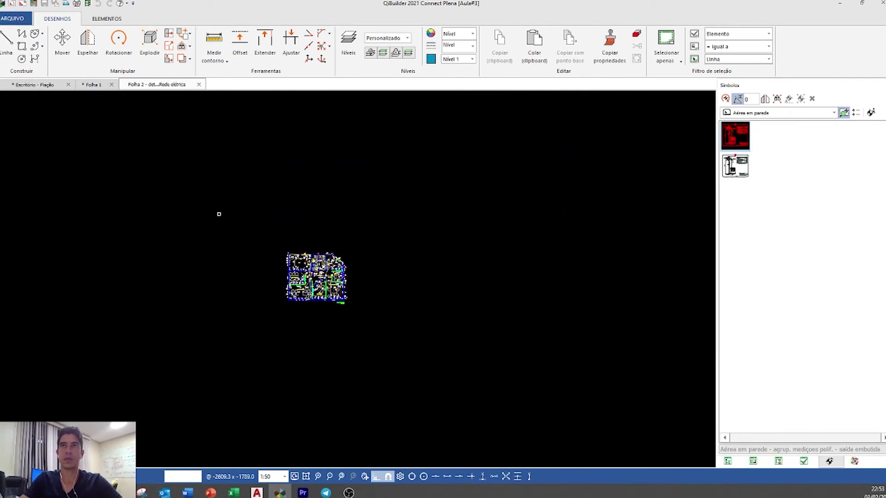
scroll(287, 308, up, 5)
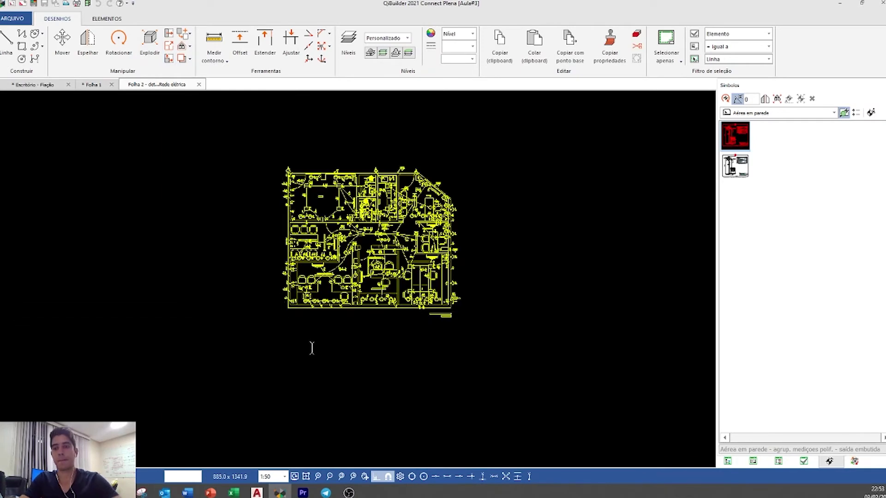
key(Return)
click(456, 289)
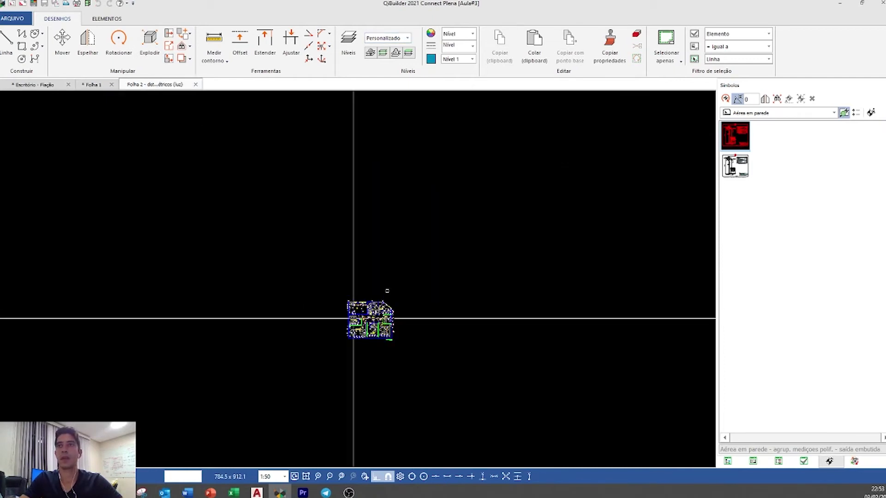
- Scale the whole light-points (luz) plan by a factor of 2 from its lower-left corner and close the detail
scroll(348, 317, up, 8)
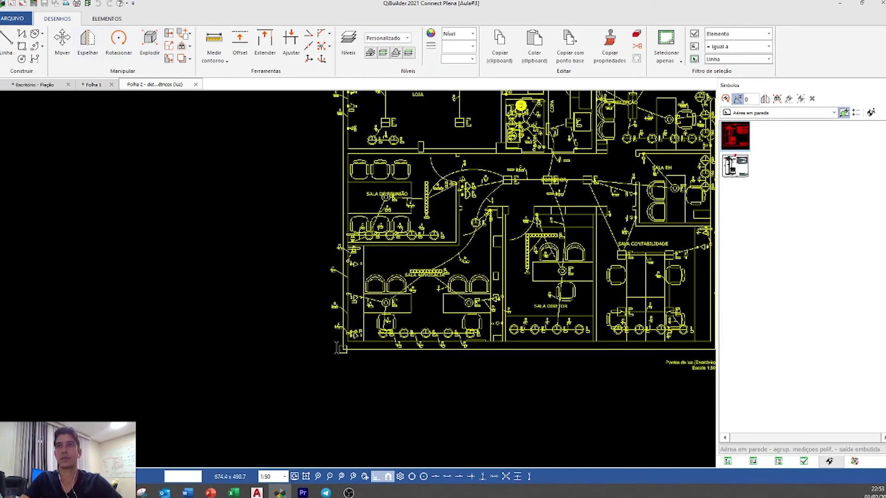
key(Return)
click(459, 294)
scroll(318, 330, up, 3)
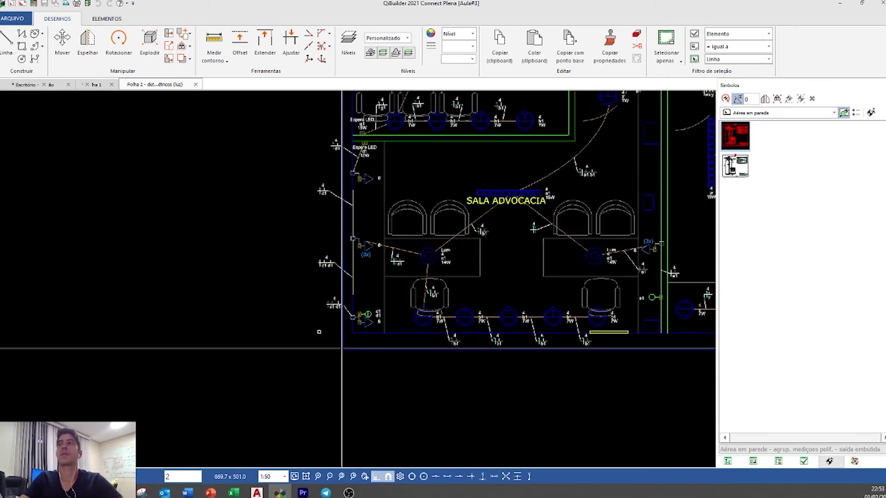
click(155, 85)
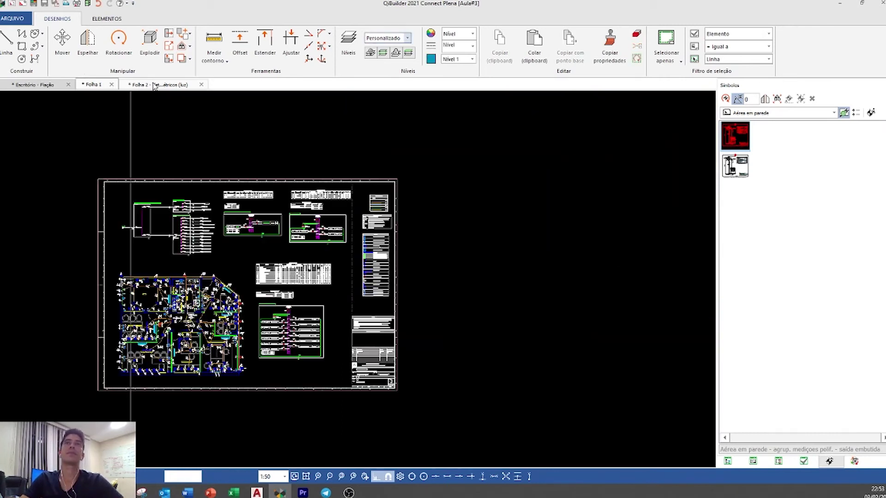
click(175, 87)
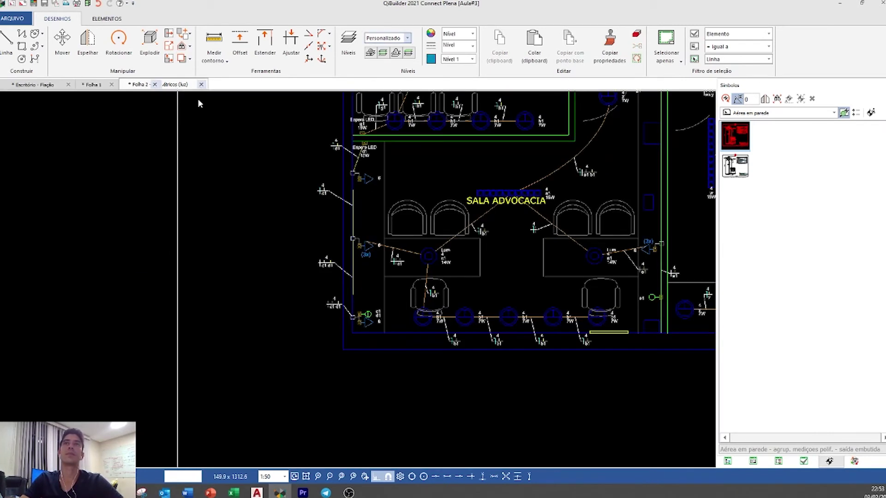
- Move the two enlarged plans out of the Folha 2 sheet, one below it and the other to its left
scroll(199, 181, down, 8)
drag(300, 180, 297, 293)
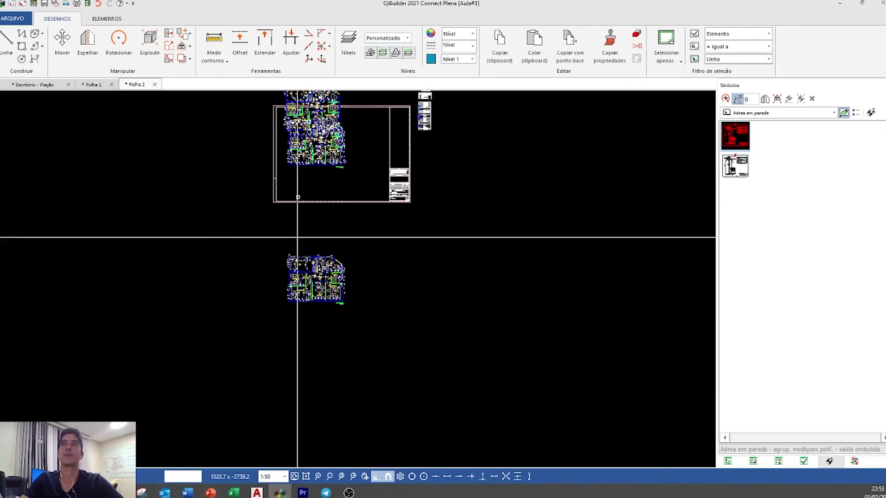
click(218, 206)
- In the power-points (força) detail, move the three legend tables toward the sheet's title-block column and close the detail
scroll(292, 243, up, 3)
scroll(335, 226, up, 2)
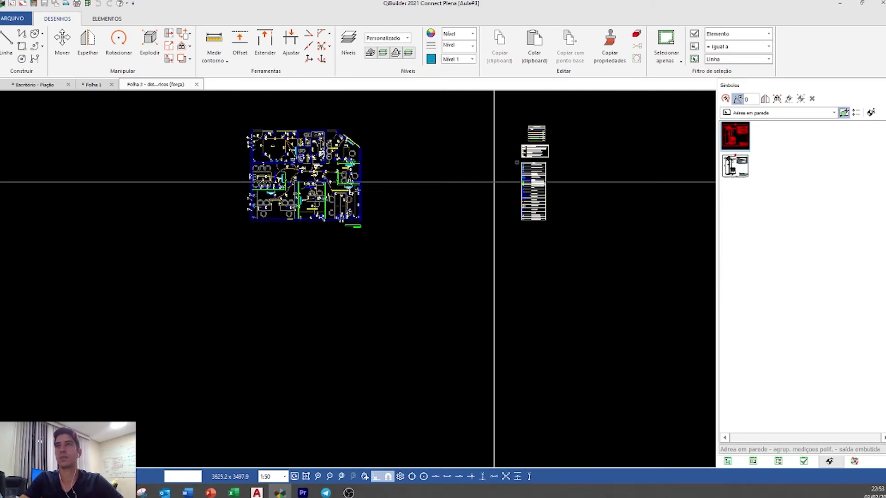
click(522, 192)
drag(522, 192, 503, 234)
click(503, 234)
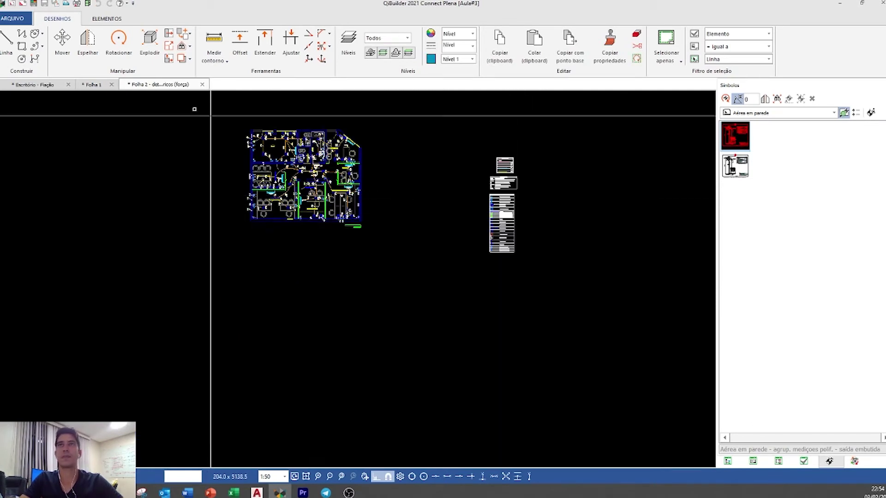
click(202, 85)
- Reopen the power-points detail and shift the three legend tables inside the column above the title block
double_click(494, 211)
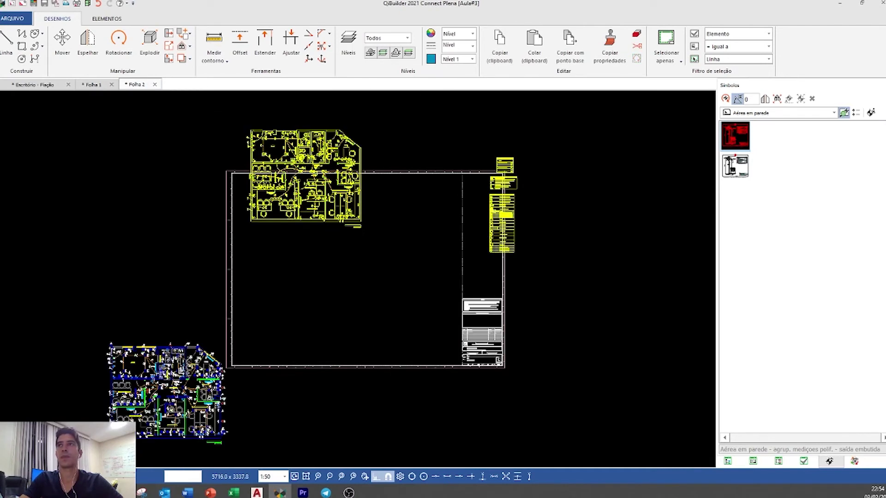
click(496, 243)
drag(497, 243, 484, 263)
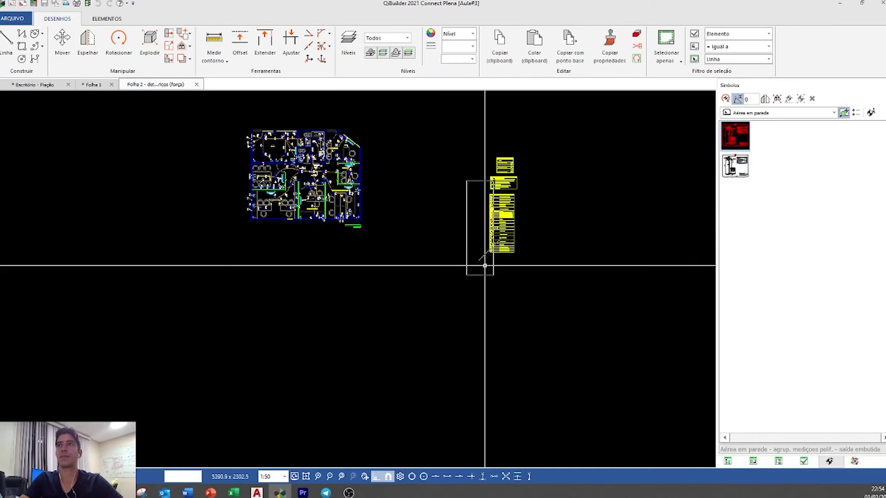
click(484, 263)
click(202, 84)
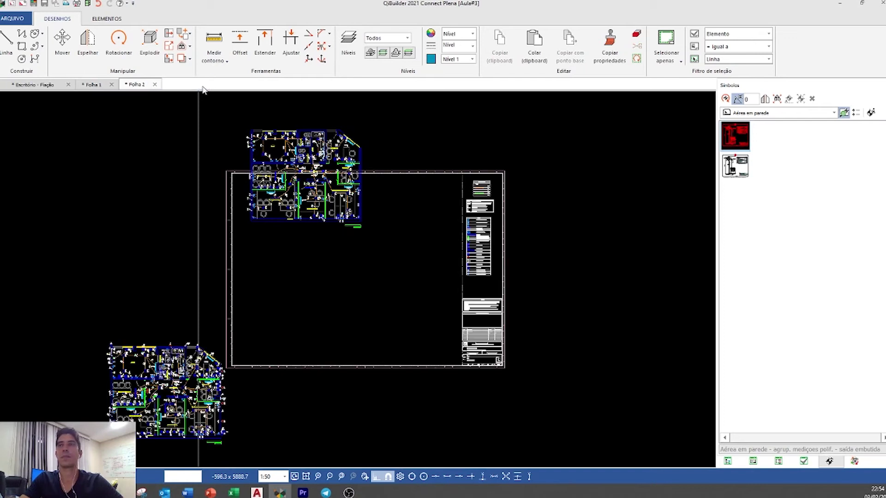
- Move the power-points plan inside the sheet's drawing area, with its title aligned under the plan's left edge
double_click(335, 219)
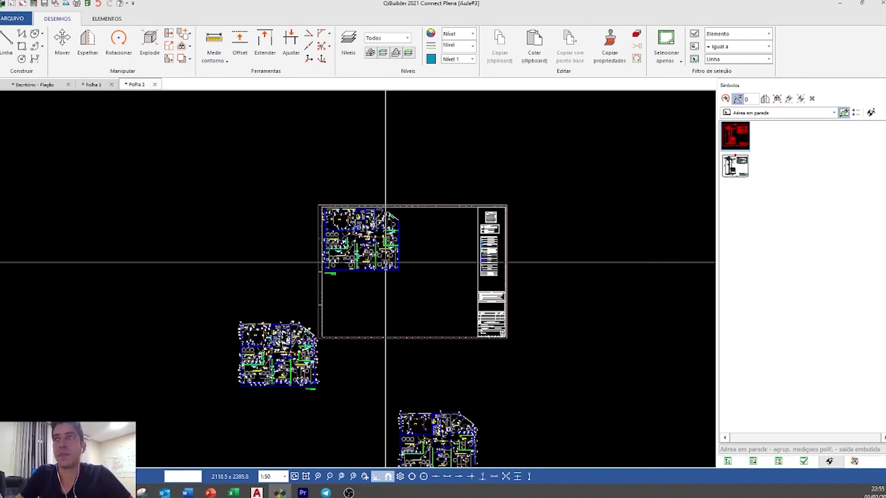
double_click(385, 262)
click(356, 234)
scroll(356, 234, up, 3)
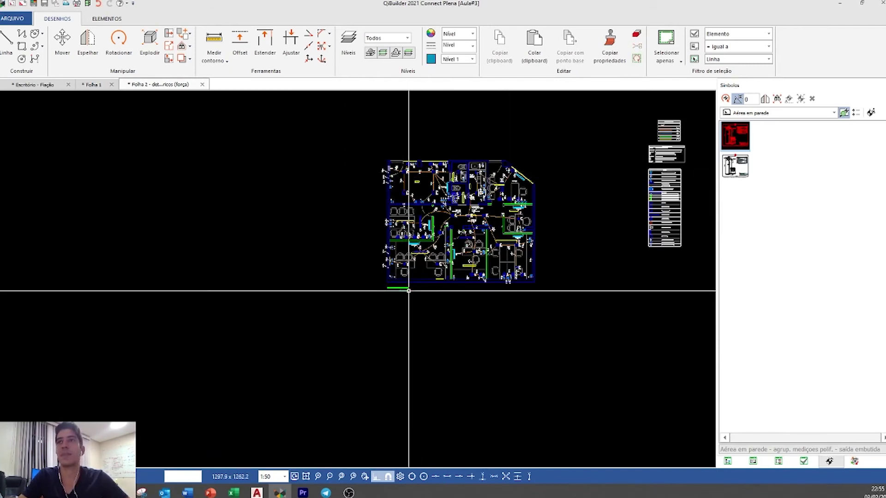
scroll(409, 291, up, 5)
scroll(401, 267, down, 3)
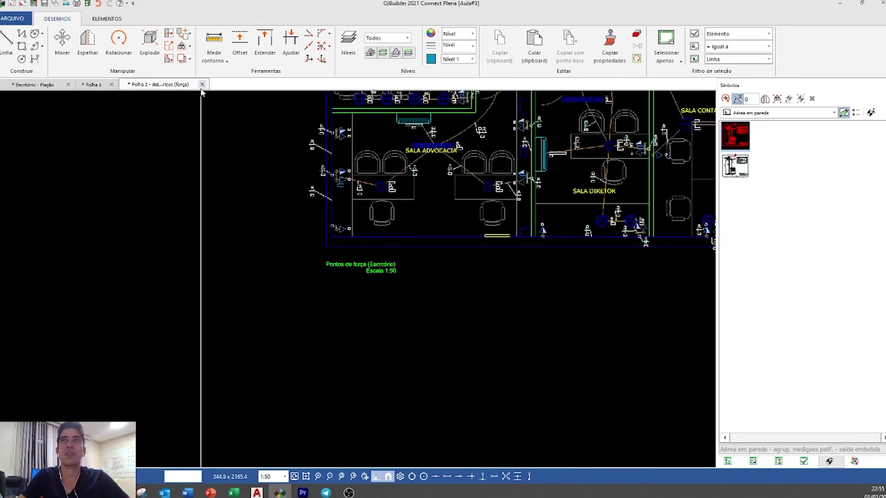
scroll(225, 153, down, 5)
middle_drag(306, 188, 307, 275)
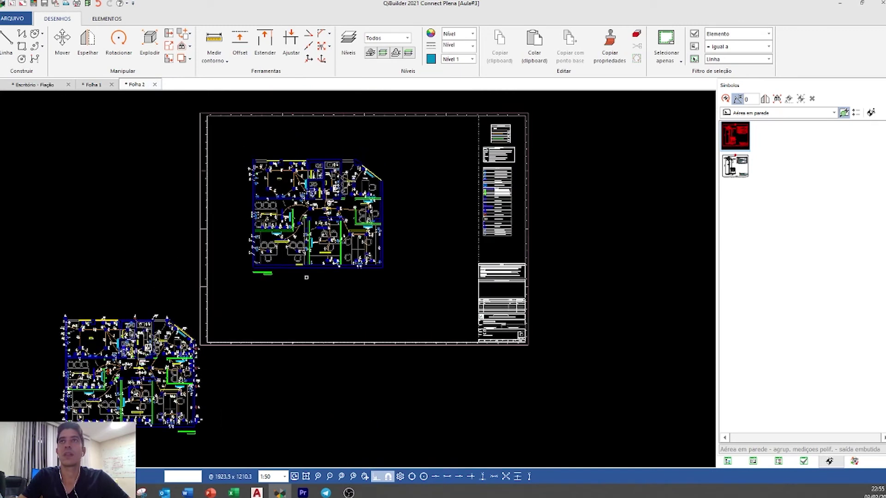
- In the power-points detail, scale up the plan and its title from the lower-left corner so they fill more of the sheet
click(380, 197)
double_click(381, 197)
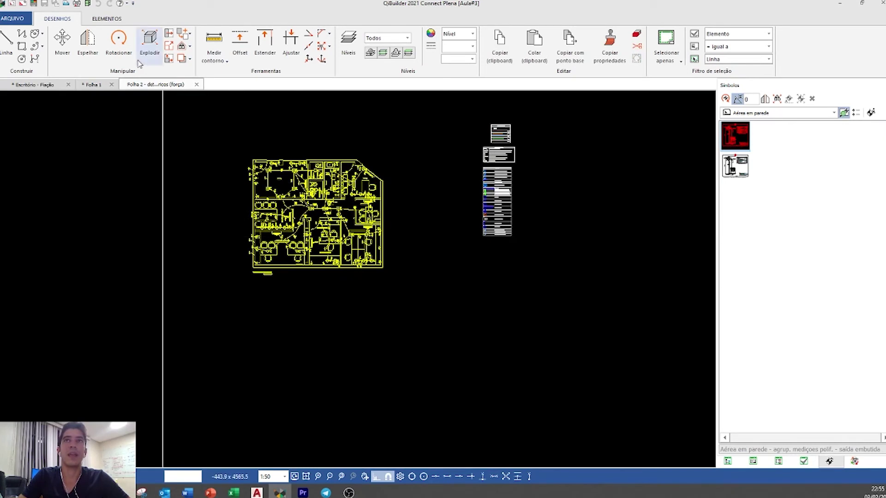
scroll(255, 263, up, 4)
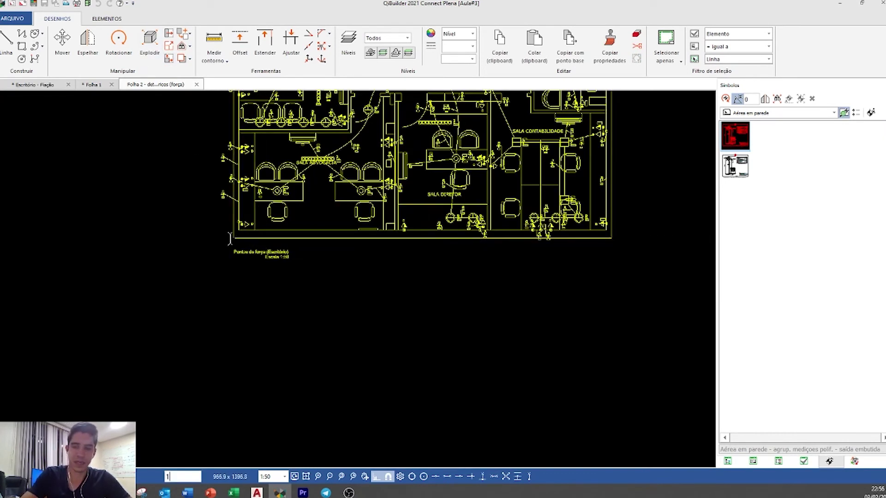
key(Return)
key(Return)
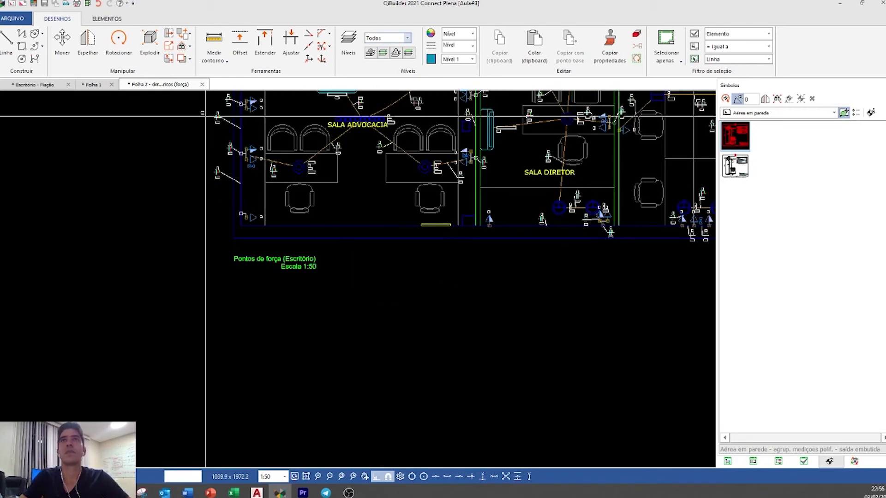
- Centre the enlarged power-points plan vertically within the sheet and move the plan beside the sheet down, clear of the border
scroll(338, 218, down, 7)
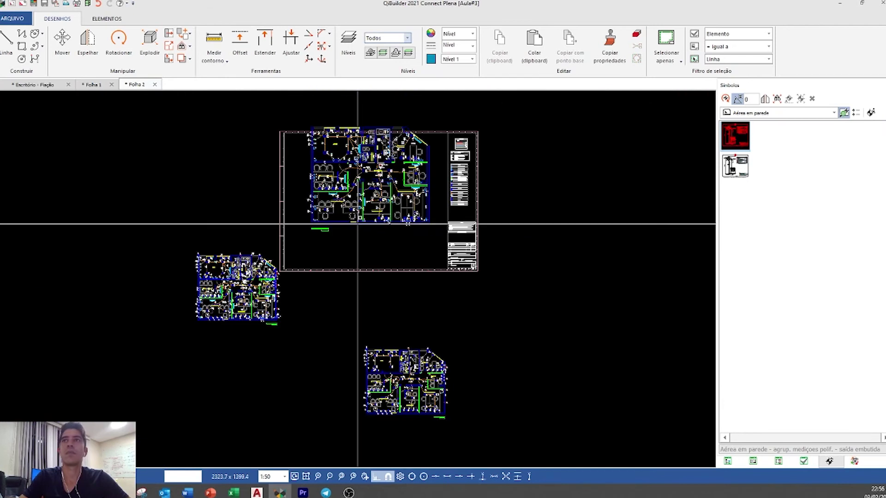
double_click(363, 205)
mouse_move(433, 232)
mouse_down()
mouse_move(301, 139)
mouse_move(288, 119)
mouse_up()
drag(358, 160, 354, 182)
click(196, 84)
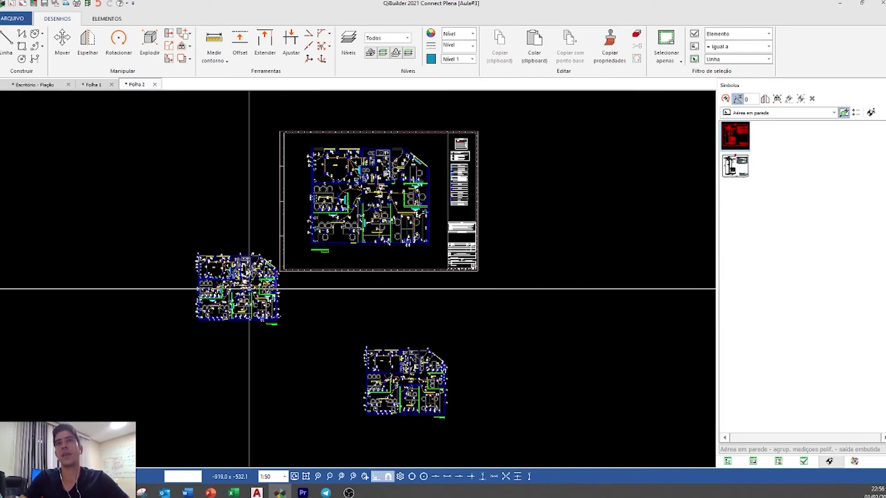
drag(245, 288, 245, 370)
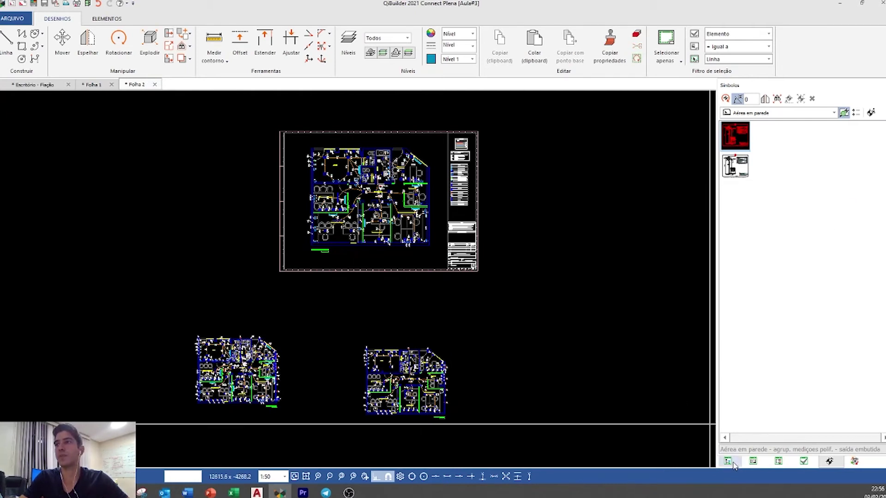
- Create a new drawing file named Folha 3 in the Escritório folder under Fiação
click(752, 461)
click(753, 462)
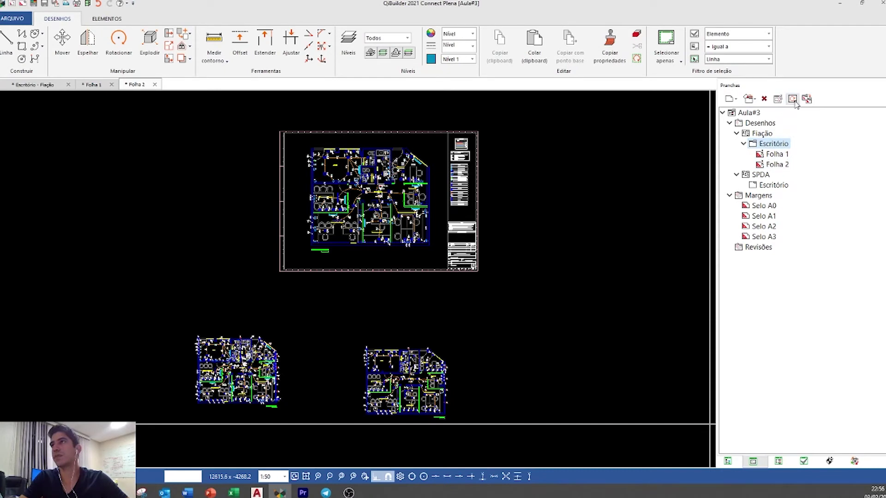
right_click(766, 148)
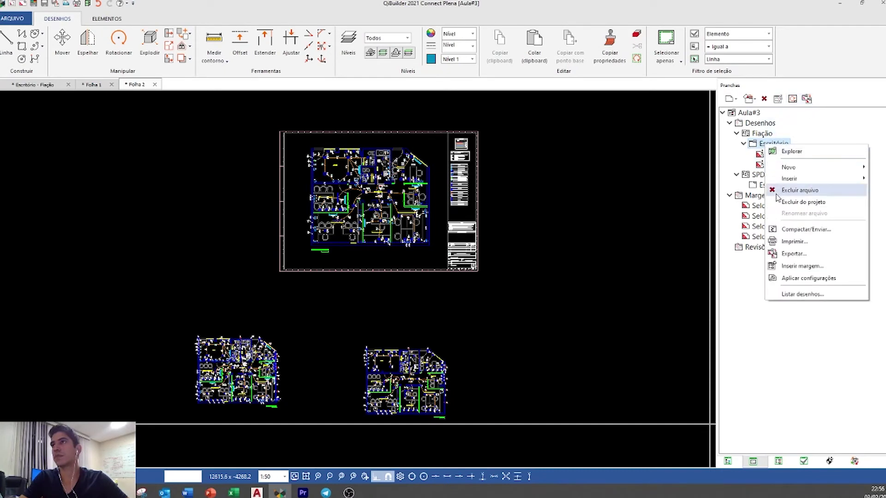
mouse_move(791, 172)
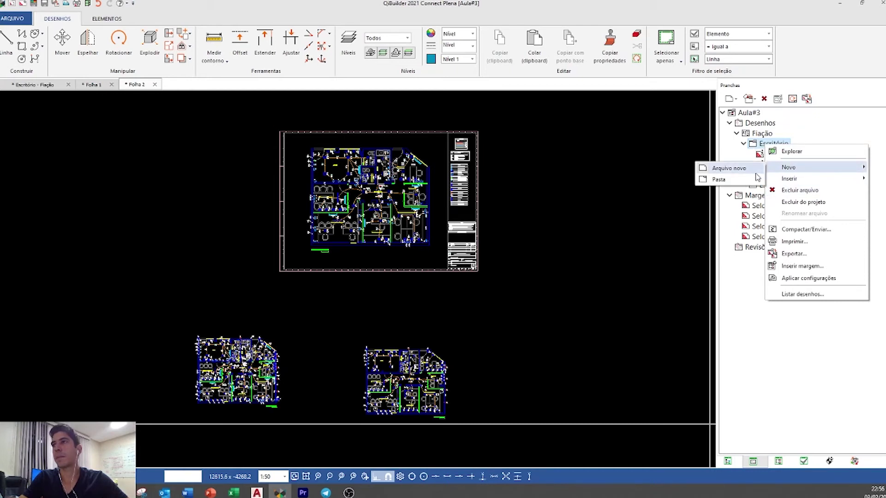
click(752, 241)
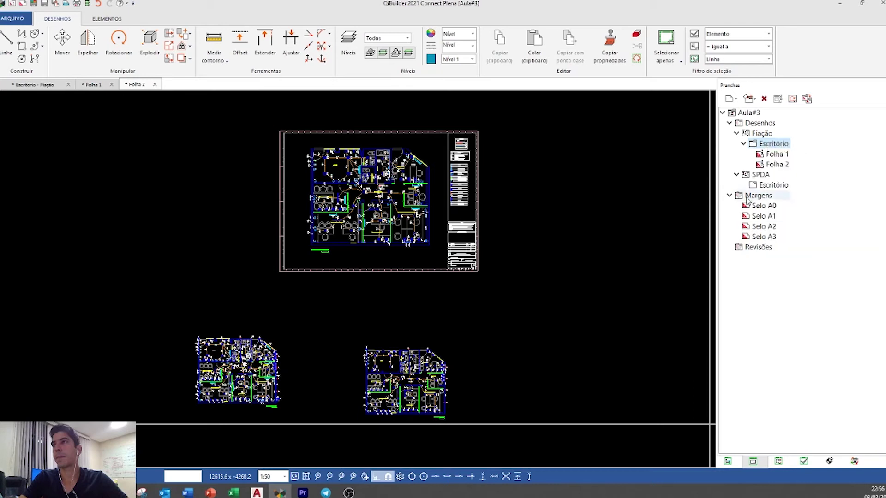
right_click(775, 157)
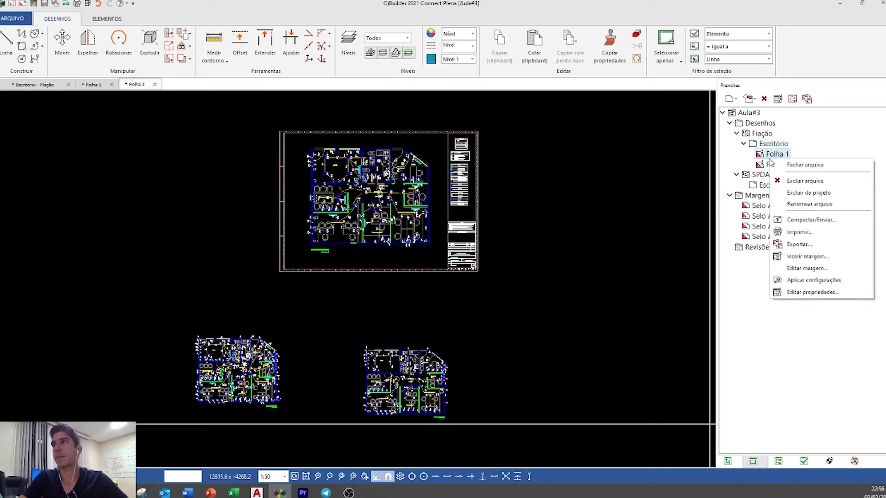
right_click(769, 145)
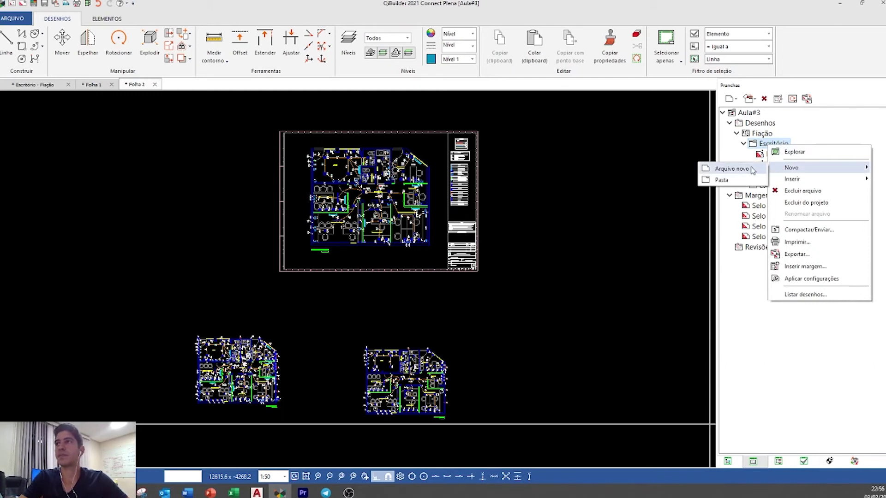
click(752, 170)
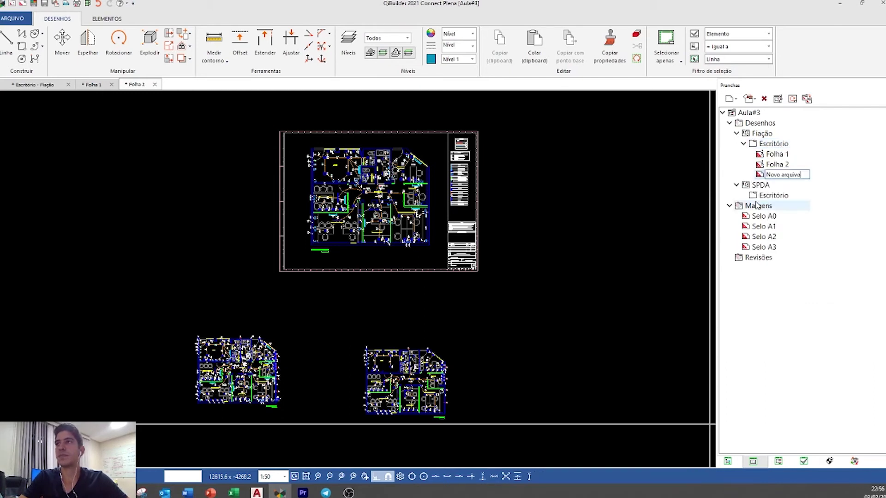
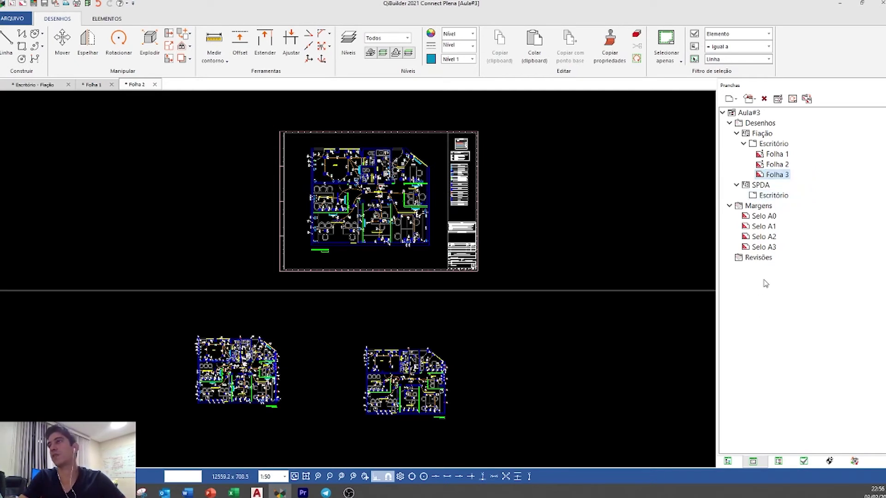
- Insert the Selo A0 margin into the Folha 3 drawing
right_click(776, 178)
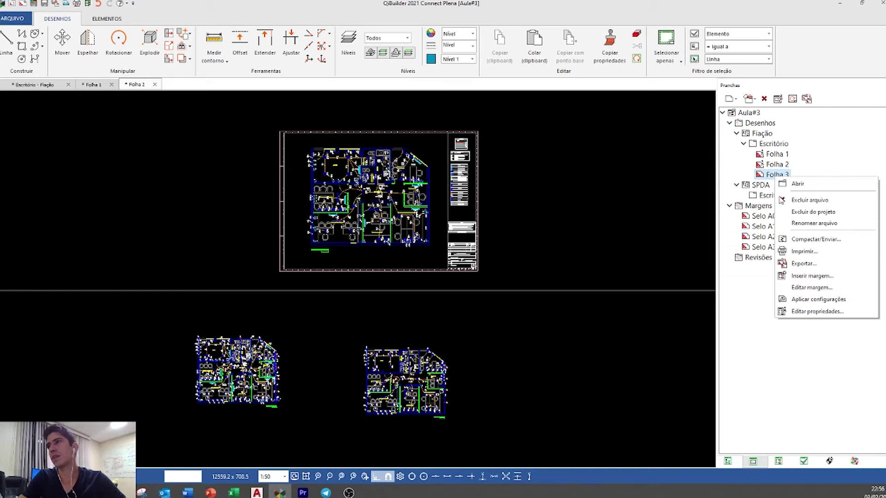
click(804, 277)
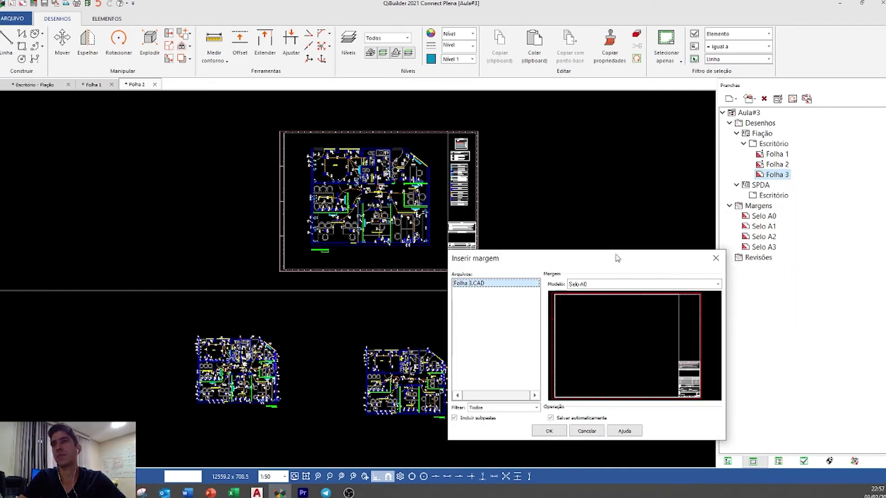
click(541, 432)
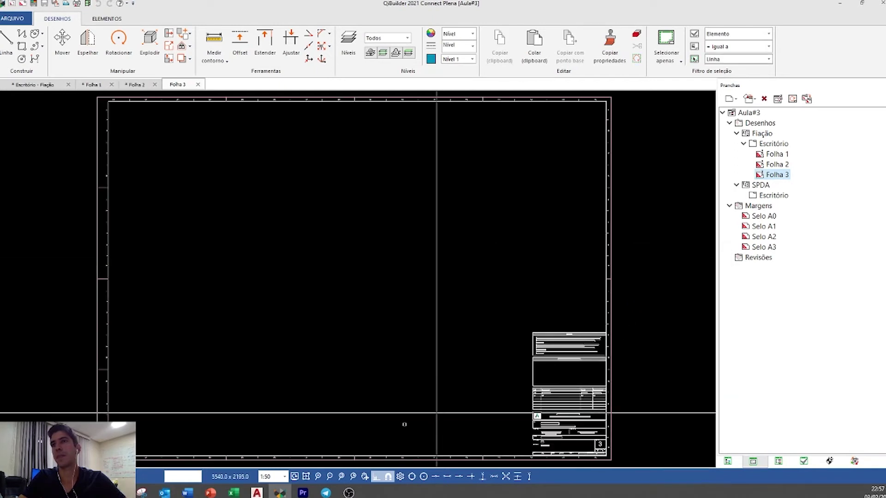
- Create a new drawing file named Folha 4 in the Escritório folder under Fiação and insert the Selo A0 margin into it
right_click(770, 145)
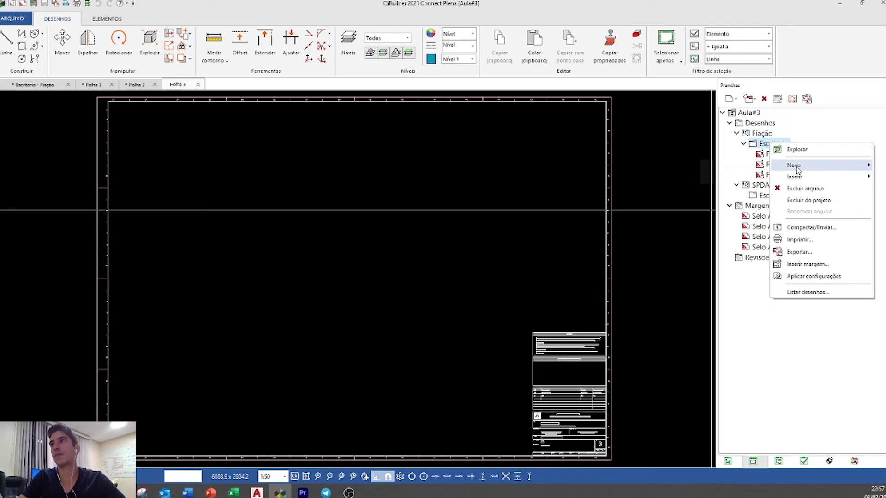
click(761, 170)
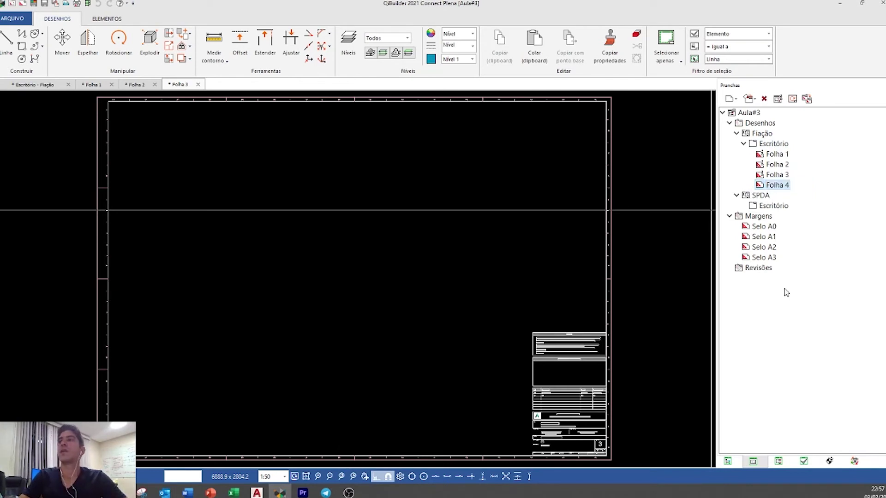
right_click(764, 186)
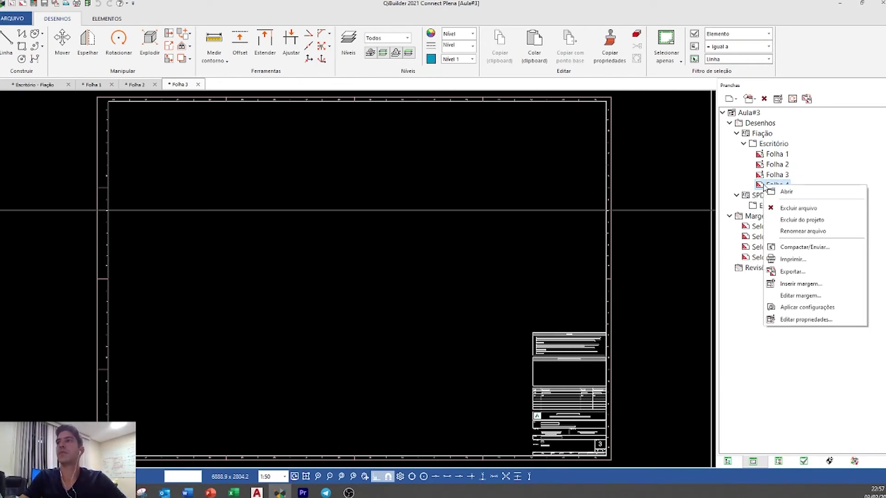
click(787, 286)
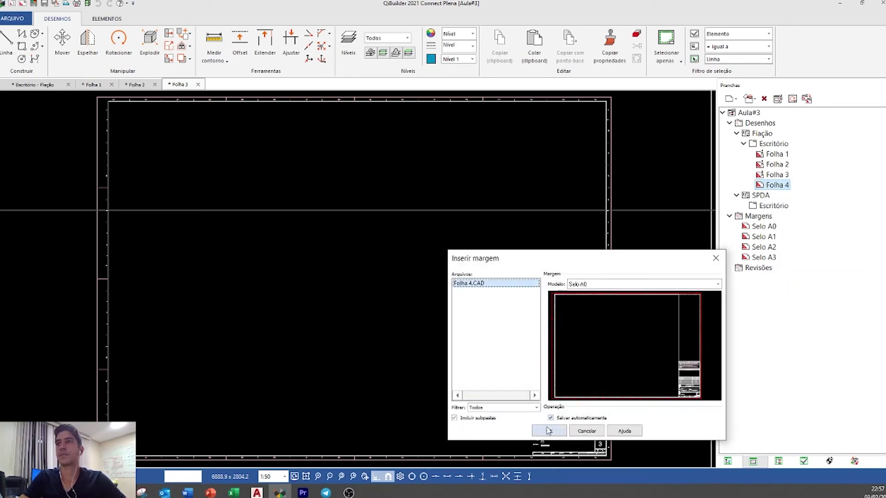
click(545, 432)
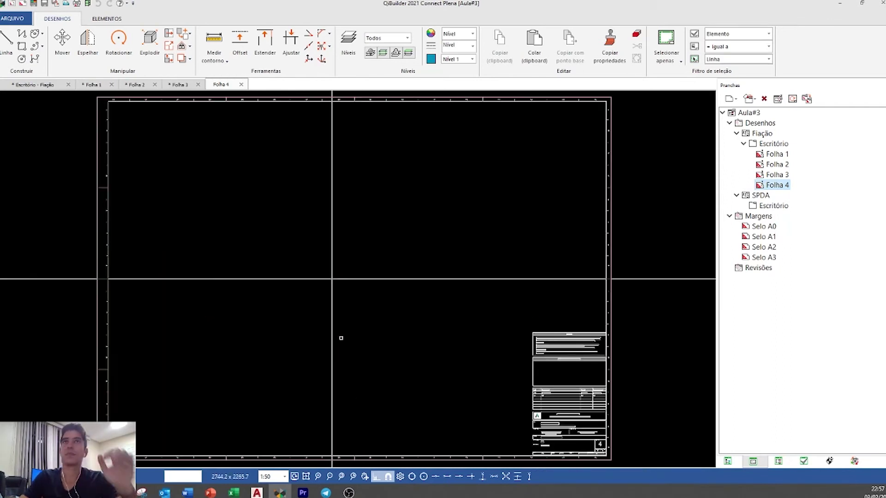
- Cut the two plans lying below the sheet border on Folha 2
click(135, 85)
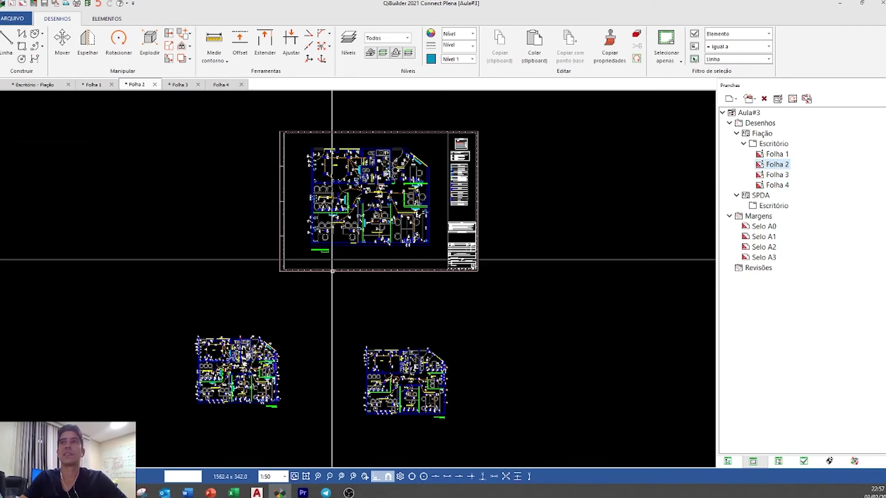
click(387, 374)
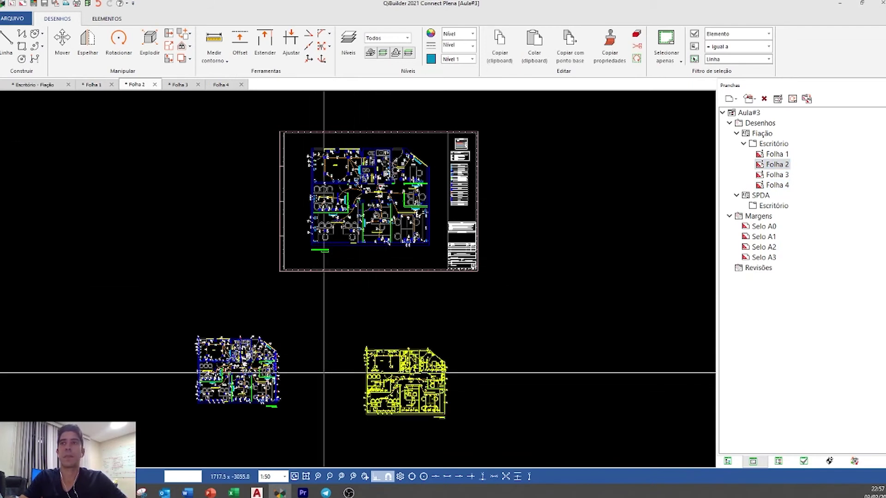
click(248, 370)
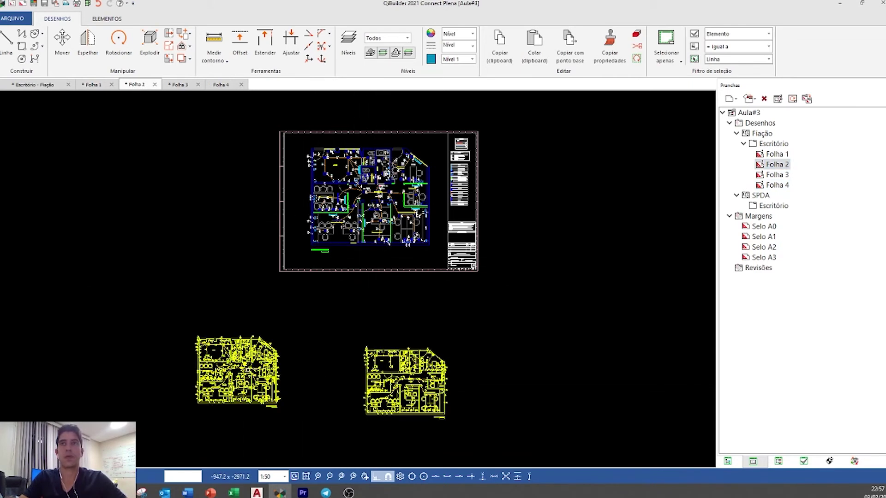
key(Delete)
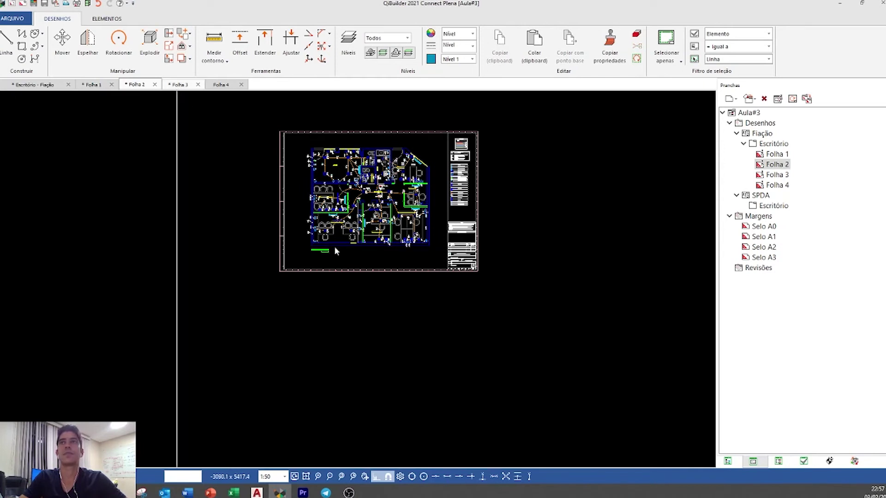
- Paste the two cut plans into Folha 3, with one inside the sheet and the other beside it
key(ctrl+Tab)
scroll(365, 269, down, 4)
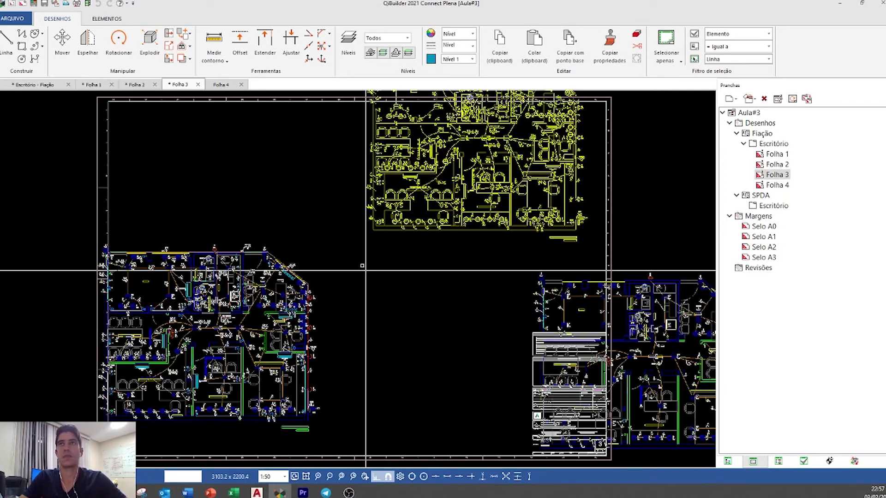
click(320, 302)
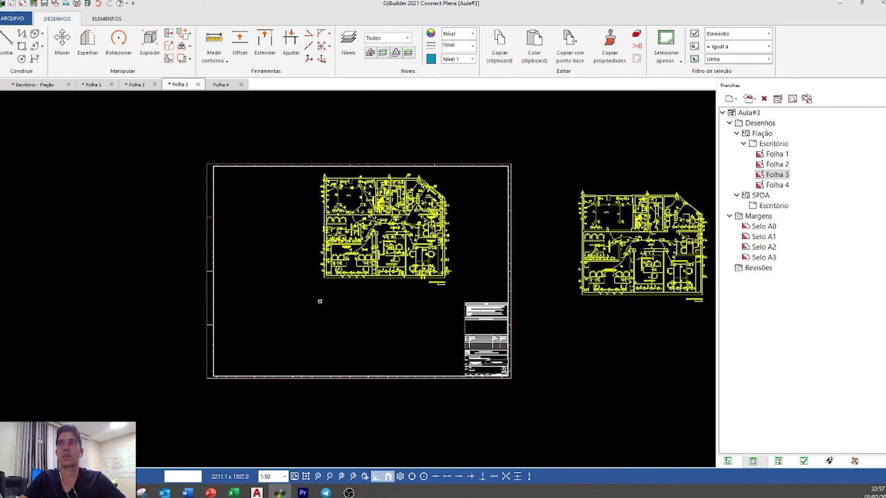
- In Folha 3's Rede elétrica detail, scale up the whole plan and its title from the plan's lower-left corner
double_click(376, 250)
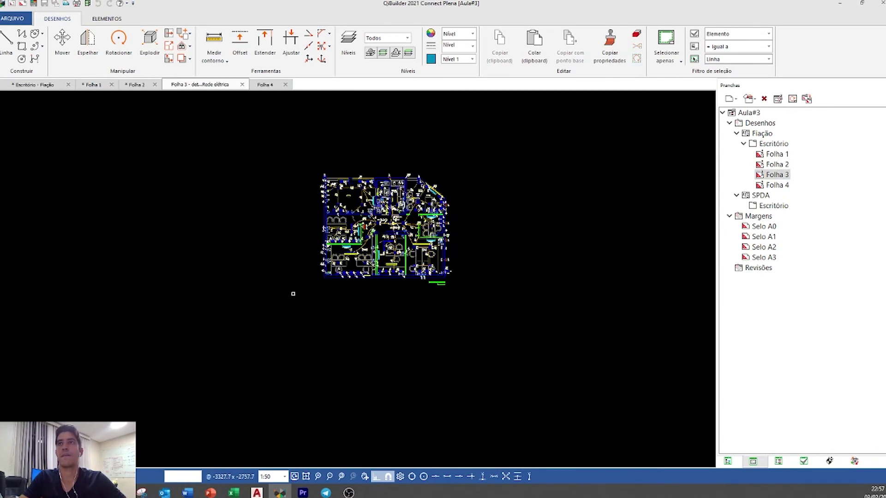
key(ctrl+a)
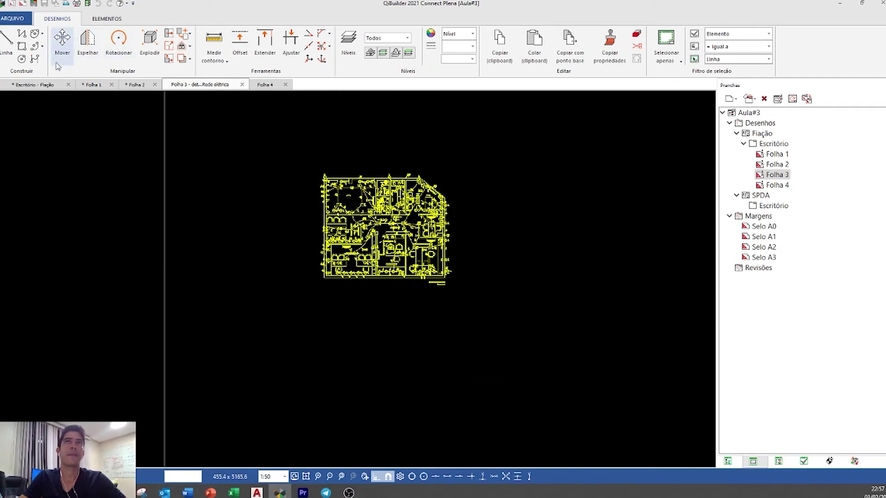
click(167, 62)
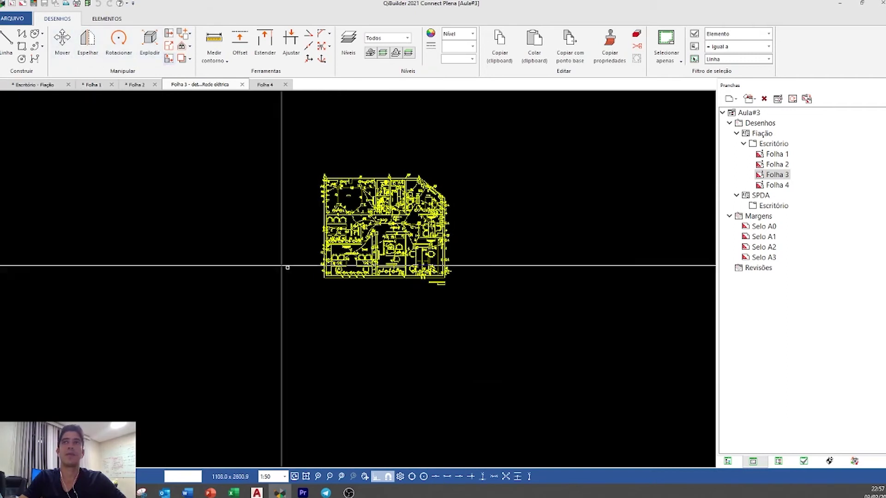
click(325, 278)
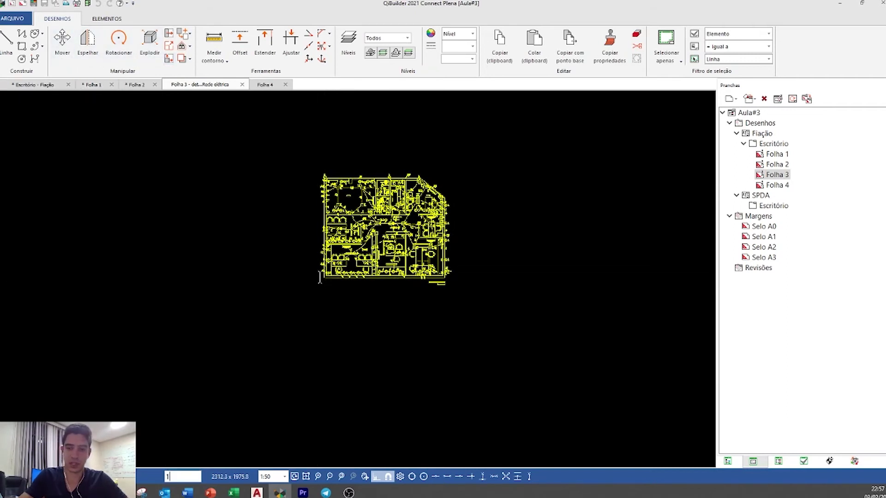
key(Return)
click(470, 295)
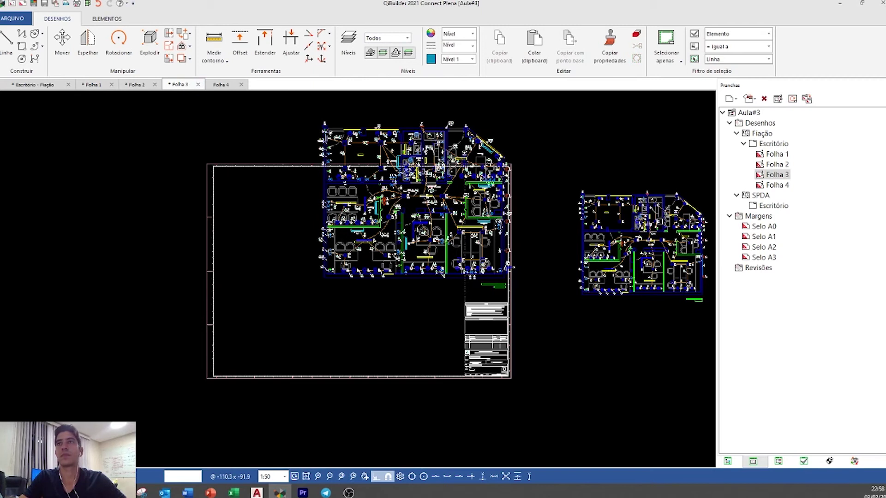
- Move the enlarged plan on Folha 3 so it sits inside the drawing area, clear of the title block column
click(405, 205)
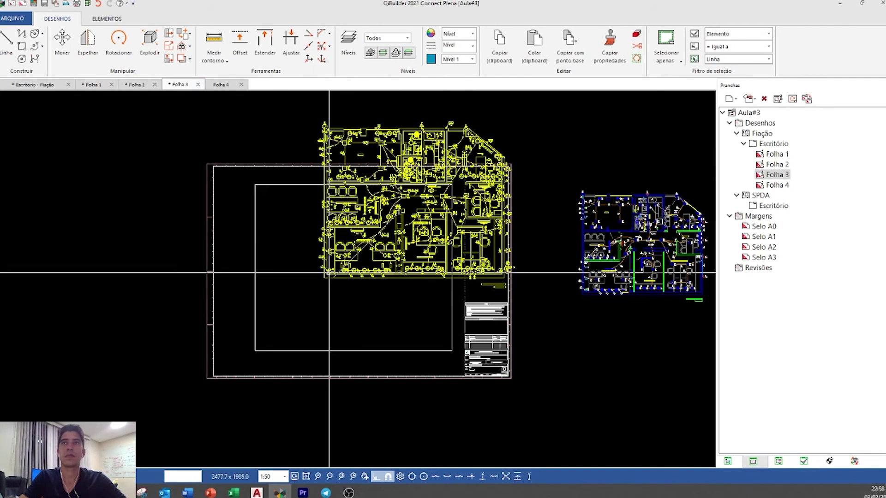
click(351, 272)
drag(355, 276, 346, 276)
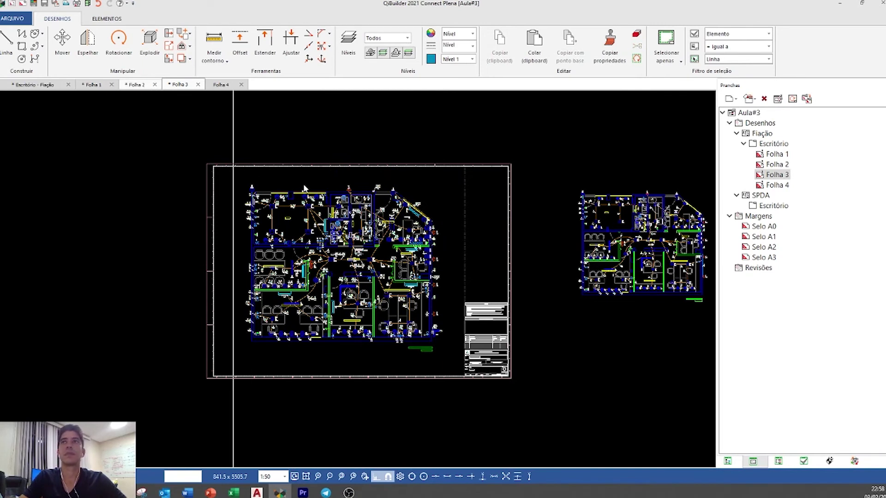
- Copy the three legend tables from the power-points detail on Folha 2
click(136, 85)
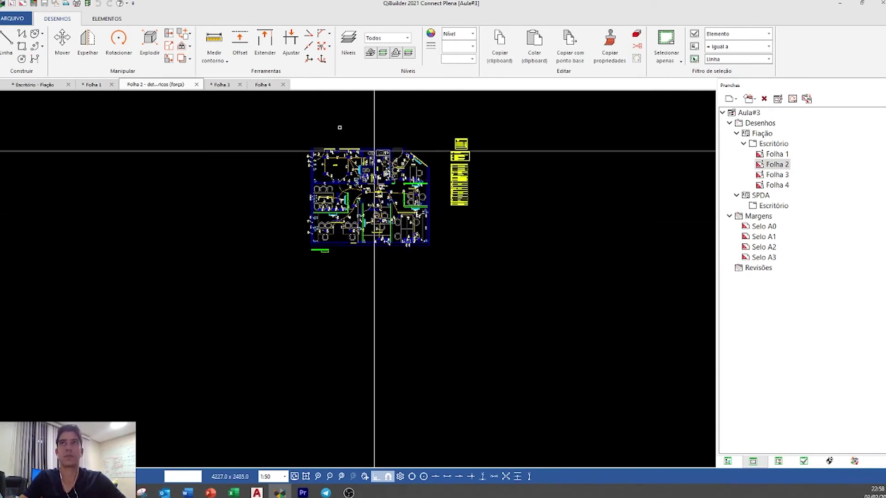
click(220, 85)
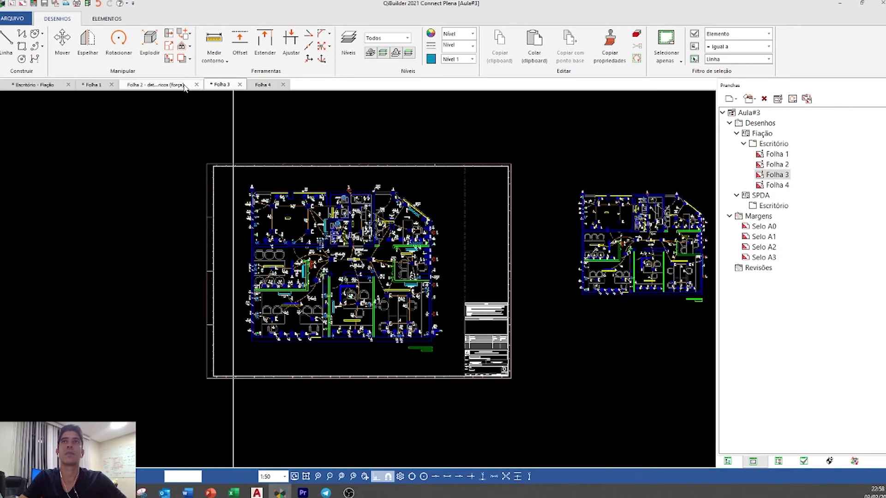
click(201, 87)
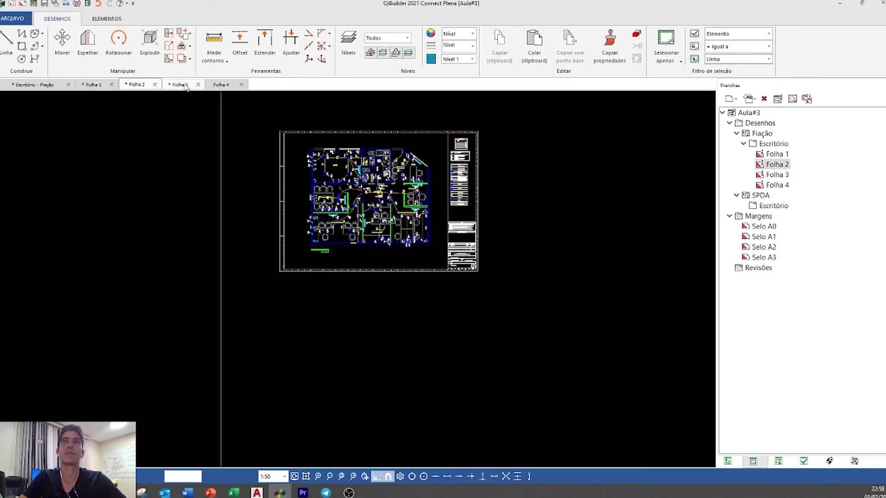
- Paste the legend tables into Folha 3's Rede elétrica detail and move them into the column above the title block
click(182, 85)
double_click(362, 198)
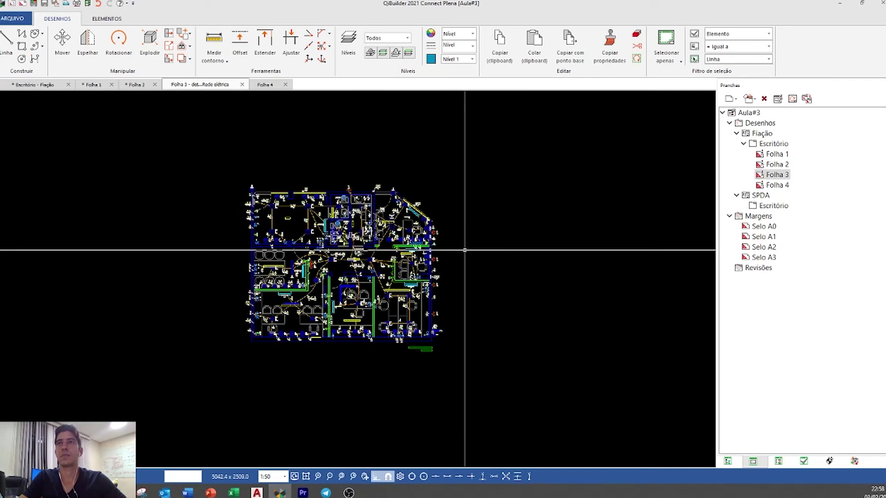
key(ctrl+v)
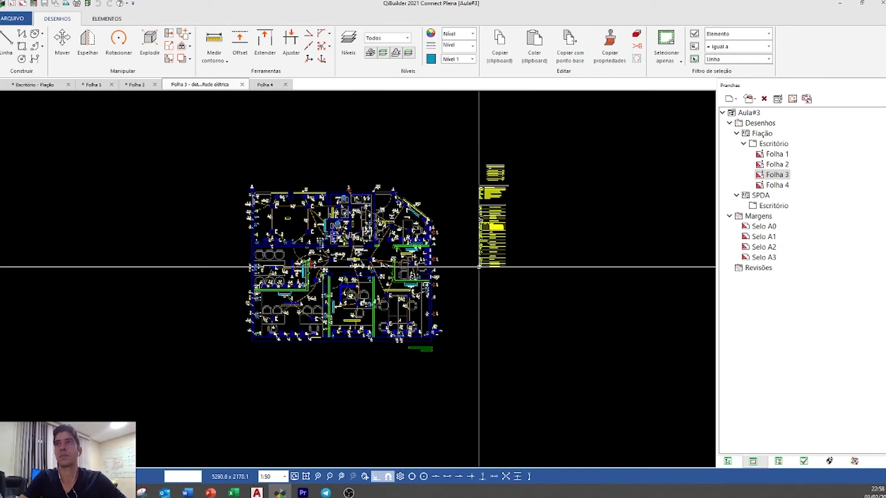
click(479, 268)
click(248, 84)
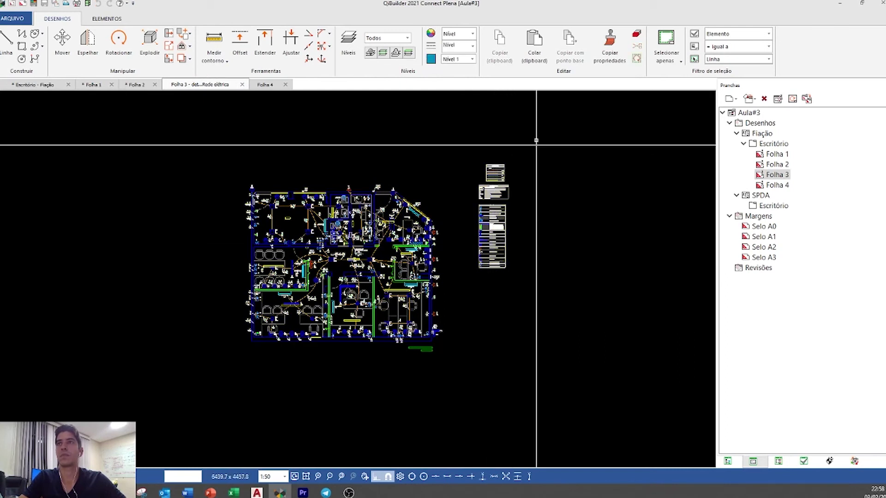
drag(473, 272, 481, 251)
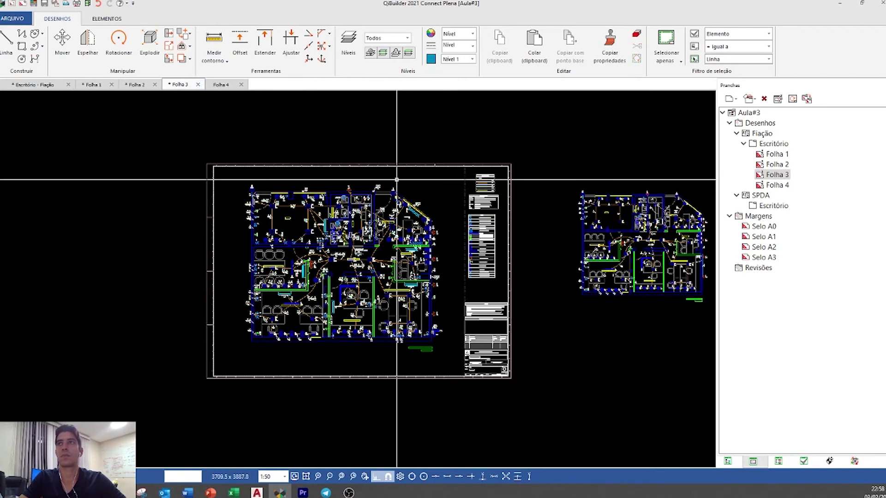
- Cut the plan lying beside the sheet on Folha 3 and paste it inside the sheet on Folha 4
scroll(528, 241, down, 2)
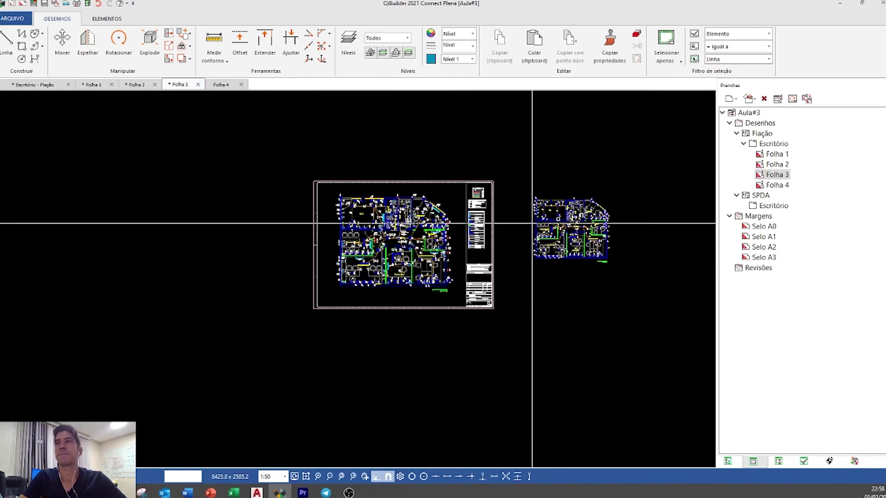
key(Delete)
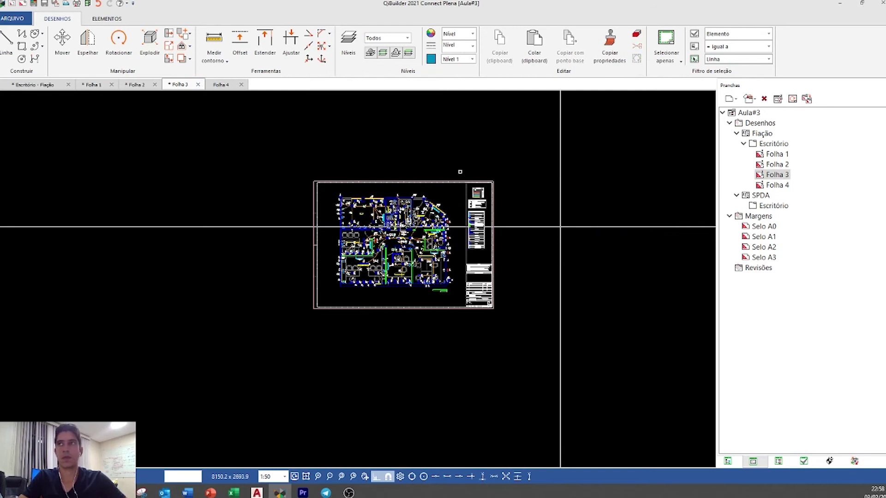
middle_click(380, 232)
key(ctrl+Tab)
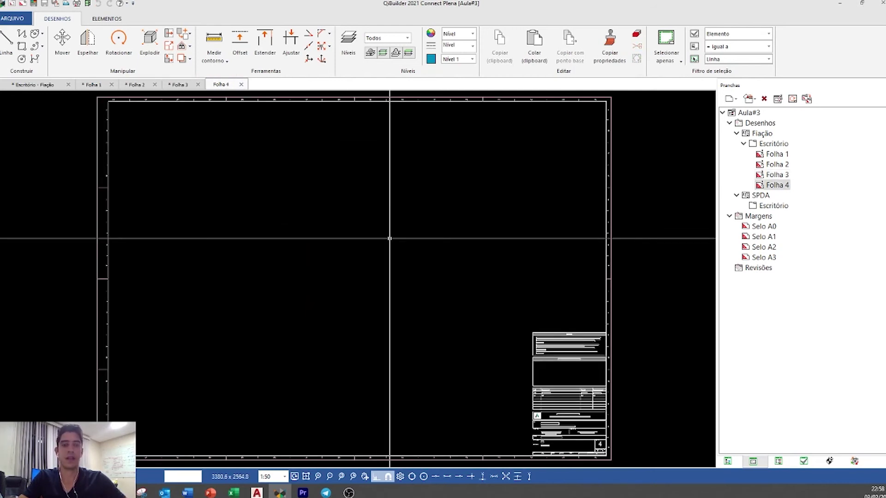
key(ctrl+v)
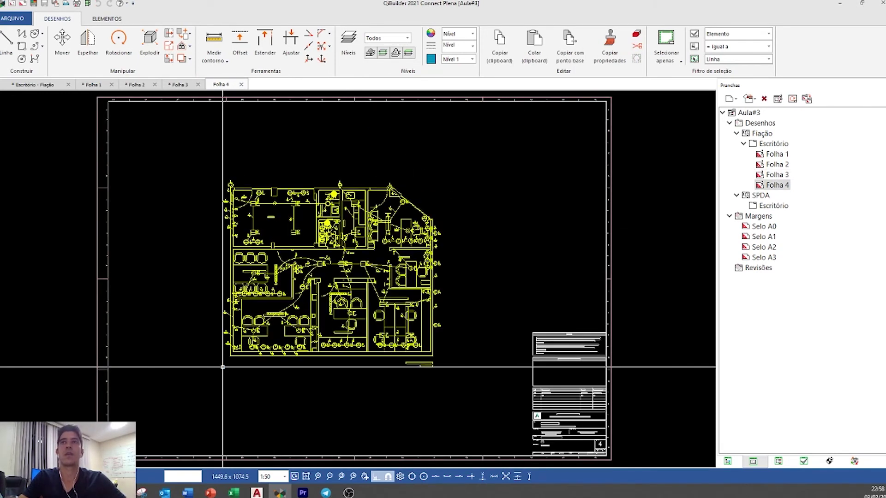
- In Folha 4's lighting-points detail, scale the whole plan and its title by 1.5 from the plan's lower-left corner
click(250, 342)
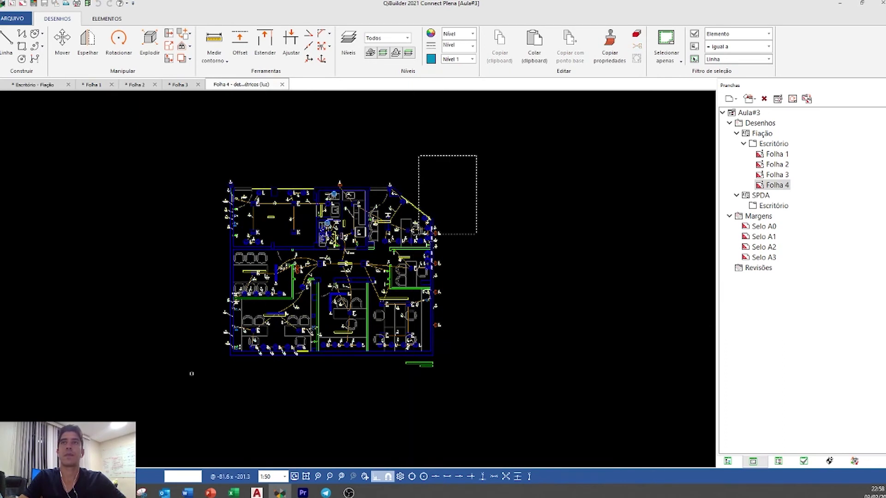
key(ctrl+a)
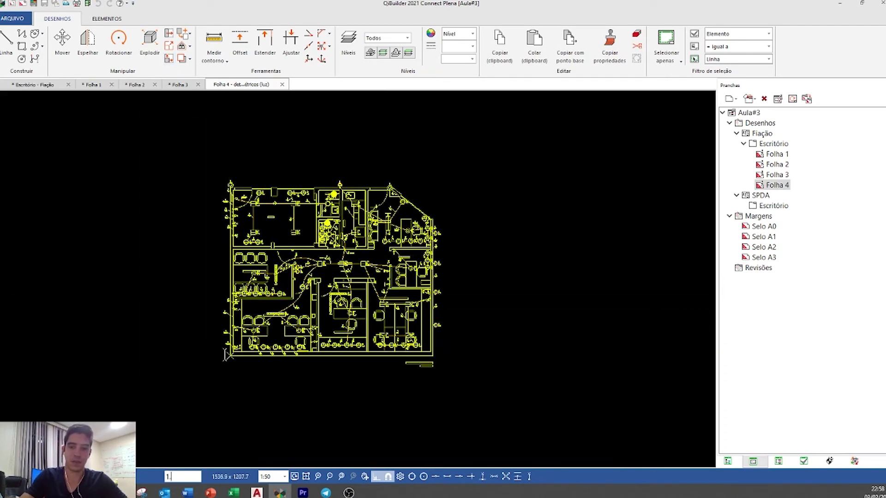
key(Return)
click(459, 289)
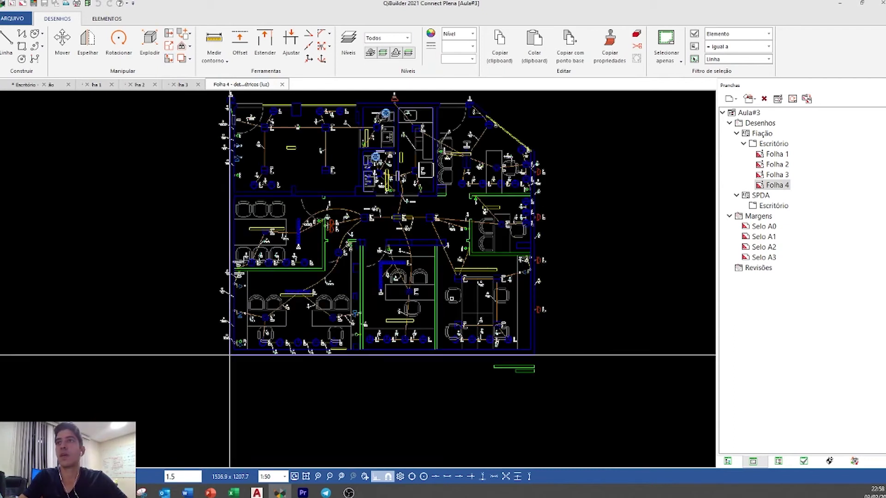
- Close Folha 4's lighting-points detail, move the scaled plan inside the sheet frame beside the title block column, and reopen the detail
scroll(443, 293, down, 1)
scroll(443, 292, down, 1)
click(288, 84)
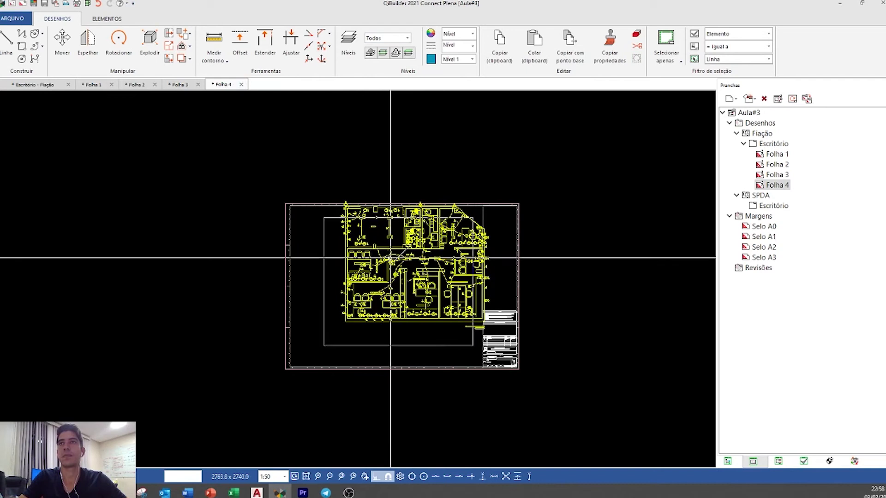
double_click(406, 260)
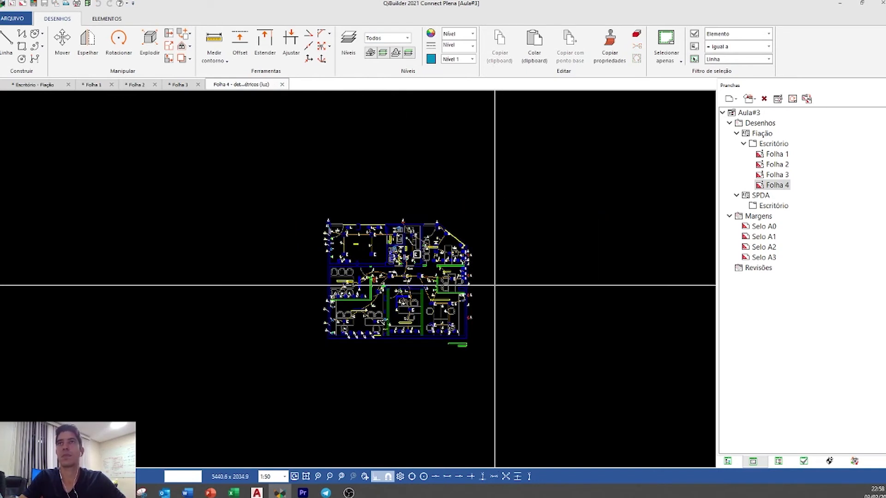
- Copy the three legend tables from Folha 3's Rede elétrica detail into Folha 4's lighting detail, above the title block
click(183, 86)
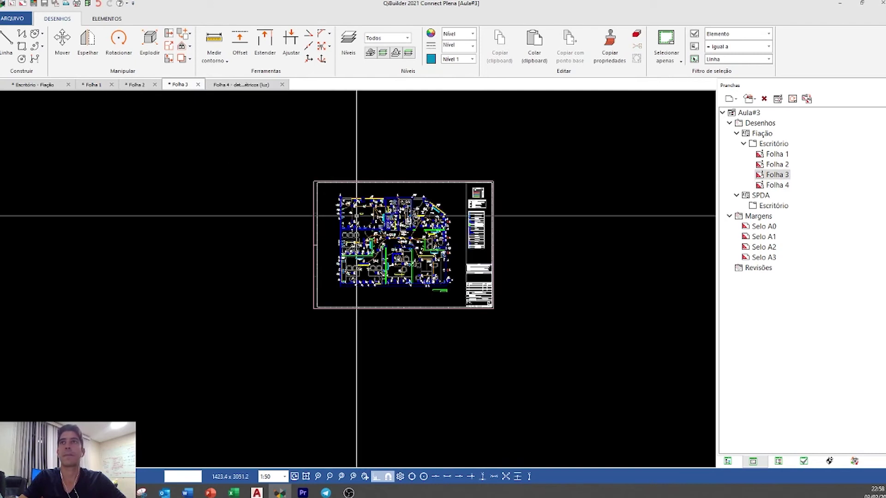
double_click(352, 231)
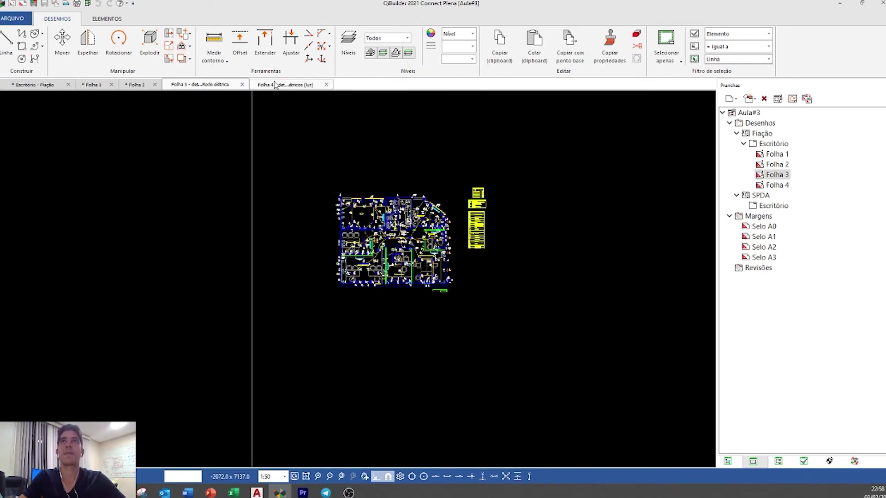
click(242, 85)
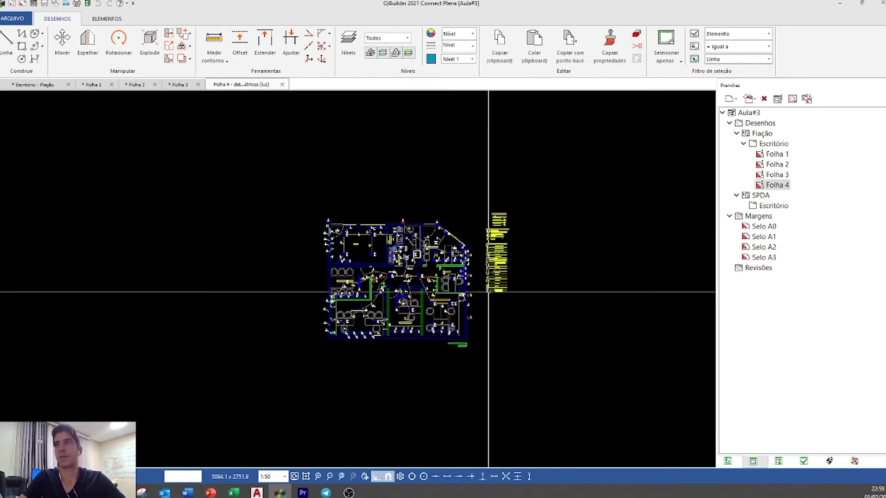
click(288, 84)
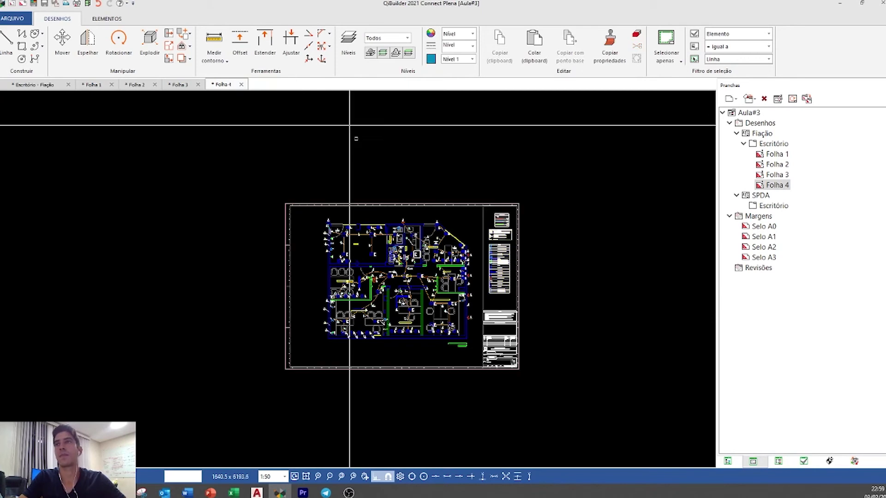
- Review the plans, titles and legends laid out on Folha 1, Folha 2, Folha 3 and Folha 4
click(92, 85)
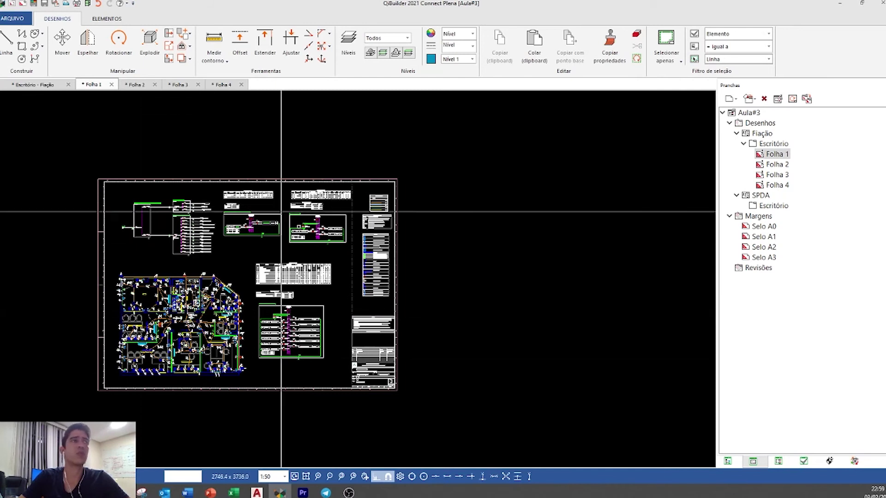
click(144, 86)
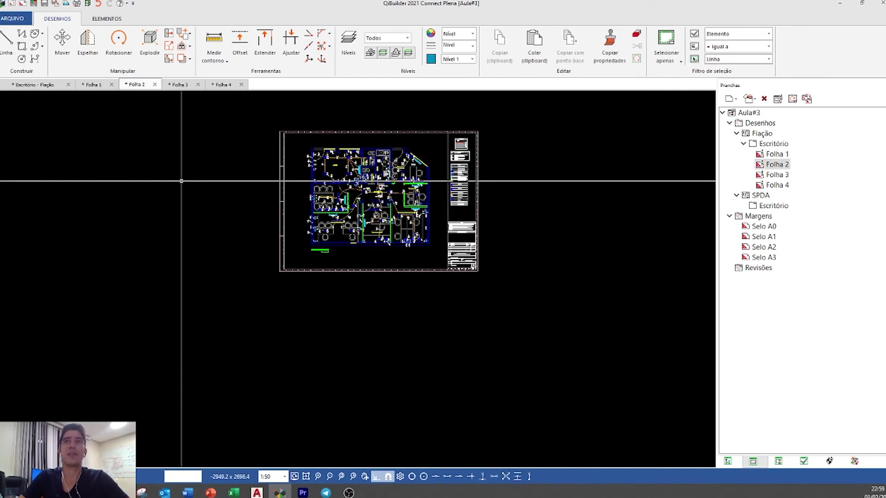
scroll(275, 221, up, 5)
scroll(276, 220, down, 3)
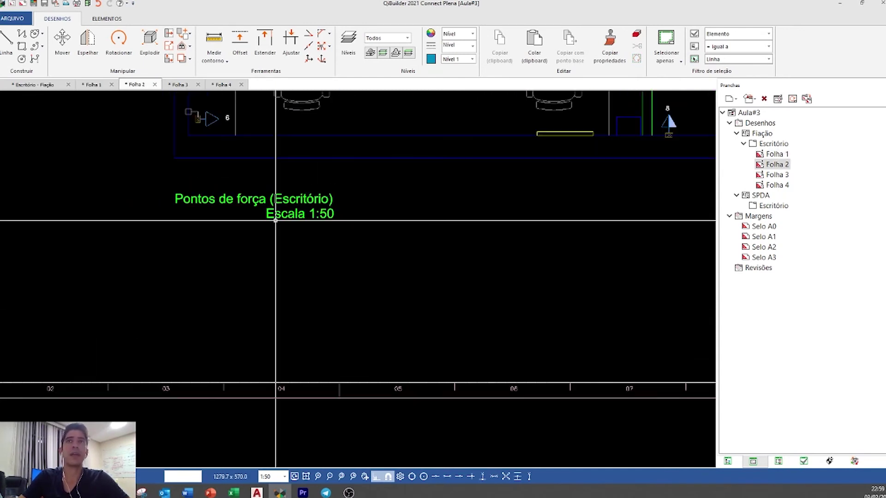
middle_drag(276, 221, 197, 295)
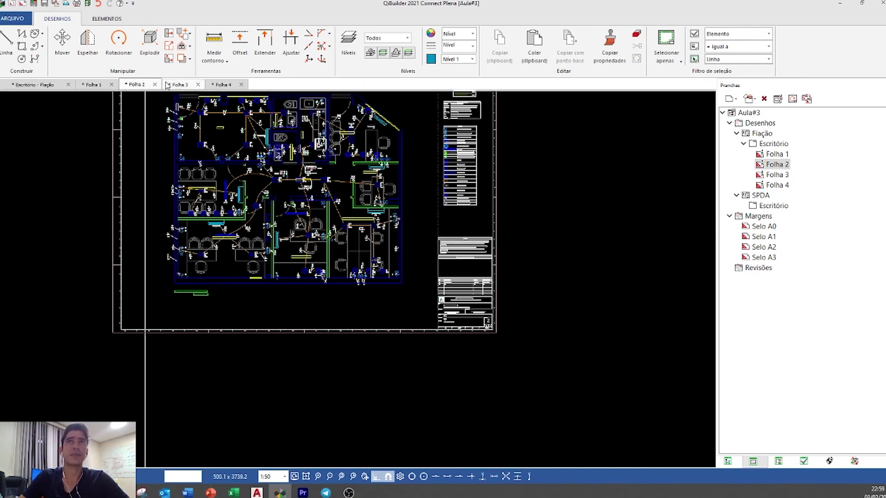
click(180, 85)
scroll(451, 291, up, 5)
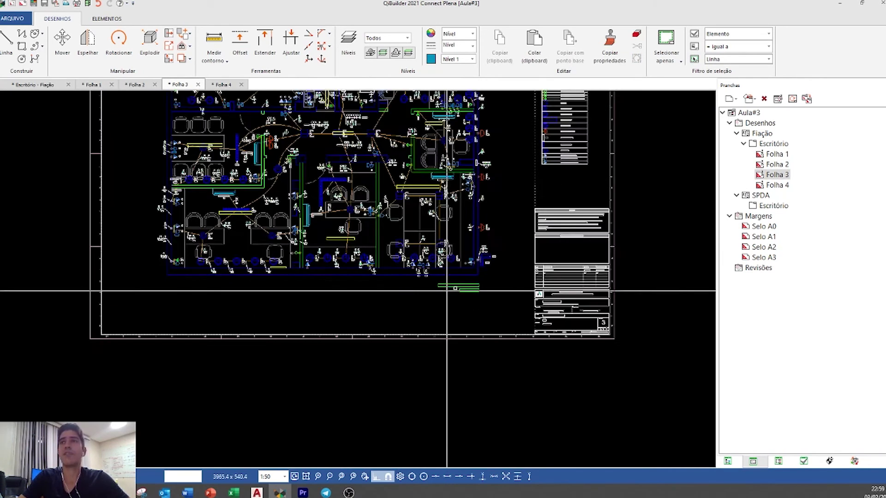
scroll(469, 298, down, 5)
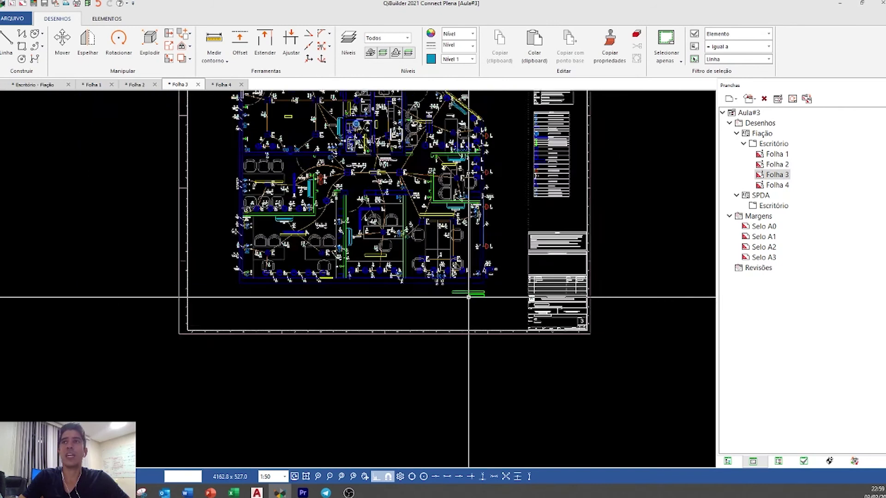
scroll(383, 213, up, 5)
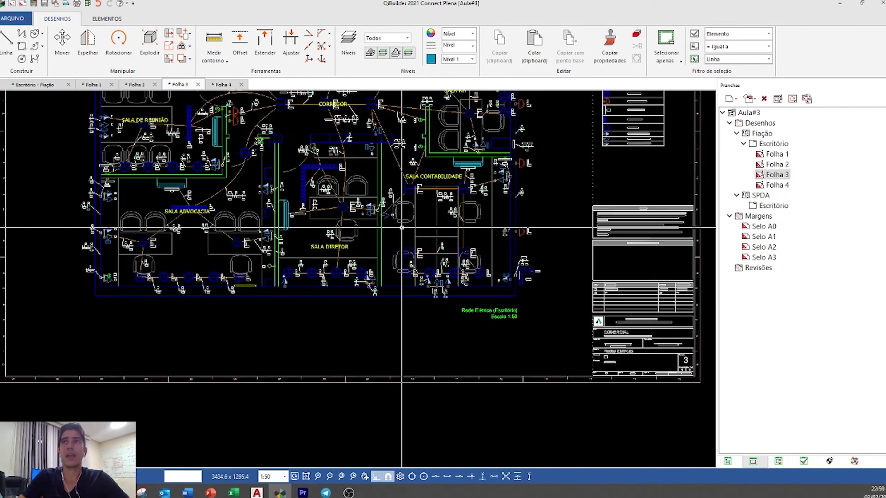
click(217, 85)
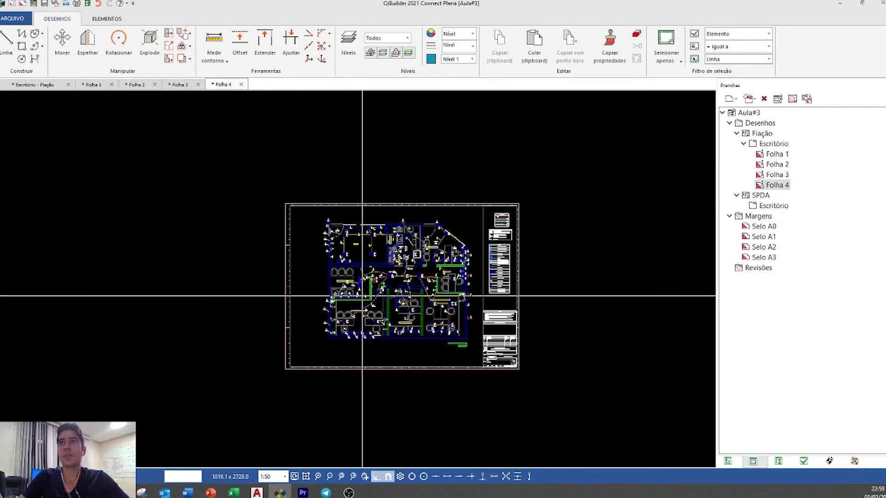
scroll(455, 275, up, 5)
scroll(443, 258, down, 4)
middle_drag(439, 254, 457, 314)
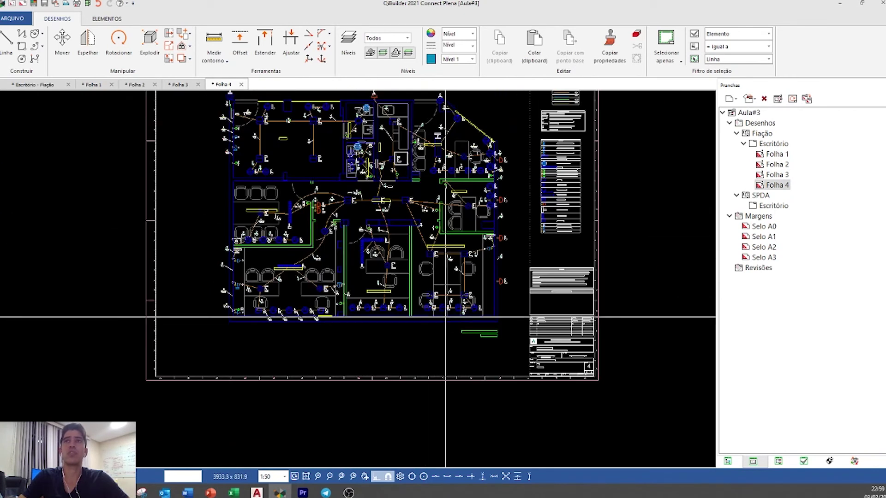
- In Folha 3's Rede elétrica detail, hide the level holding the wiring annotations across the plan
click(180, 84)
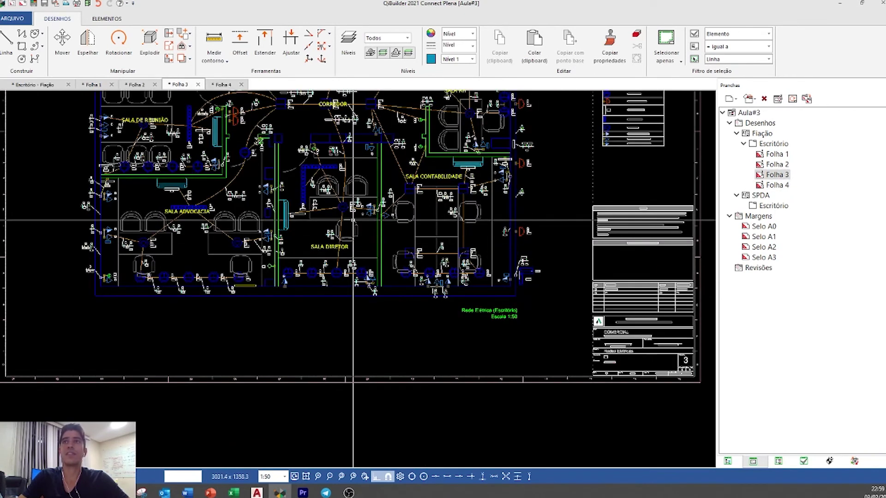
scroll(443, 193, down, 3)
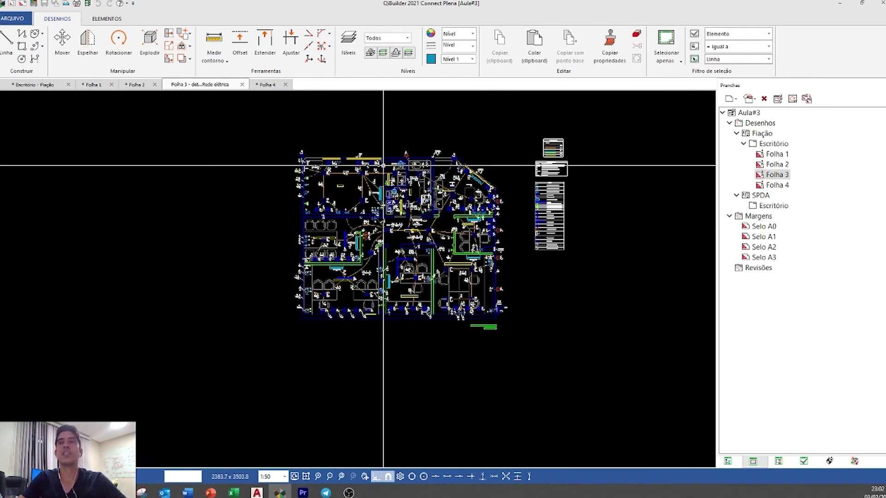
scroll(429, 248, up, 3)
scroll(443, 208, up, 3)
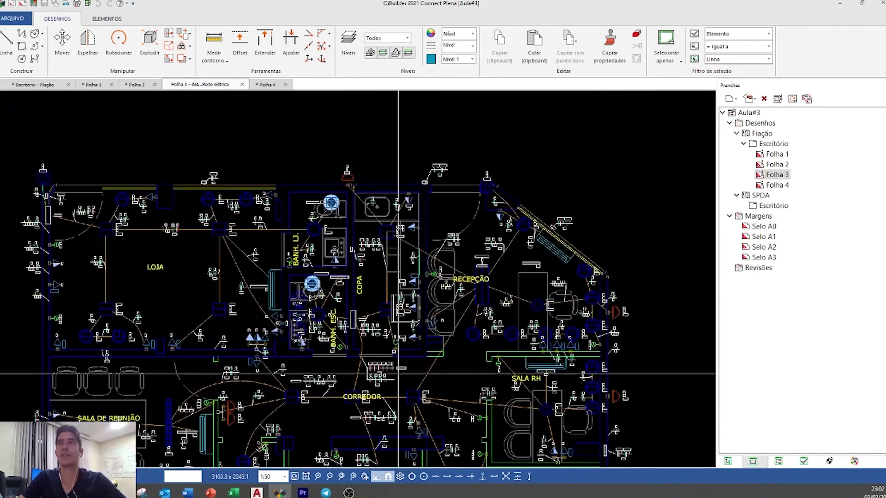
scroll(455, 186, up, 2)
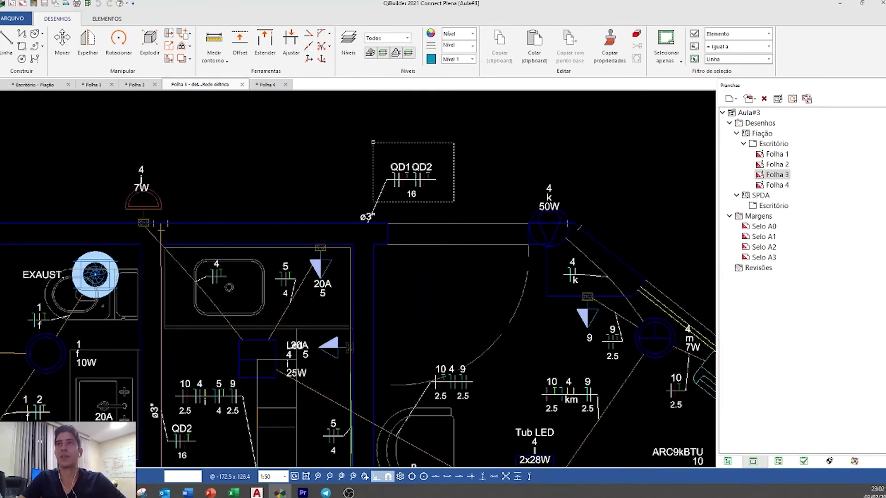
scroll(364, 221, down, 3)
scroll(370, 240, up, 4)
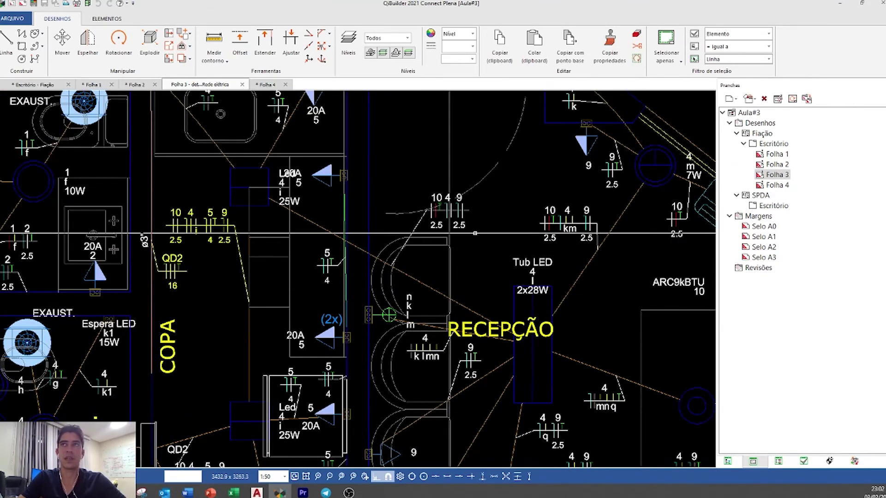
click(534, 236)
click(371, 53)
scroll(384, 149, down, 5)
scroll(384, 149, down, 1)
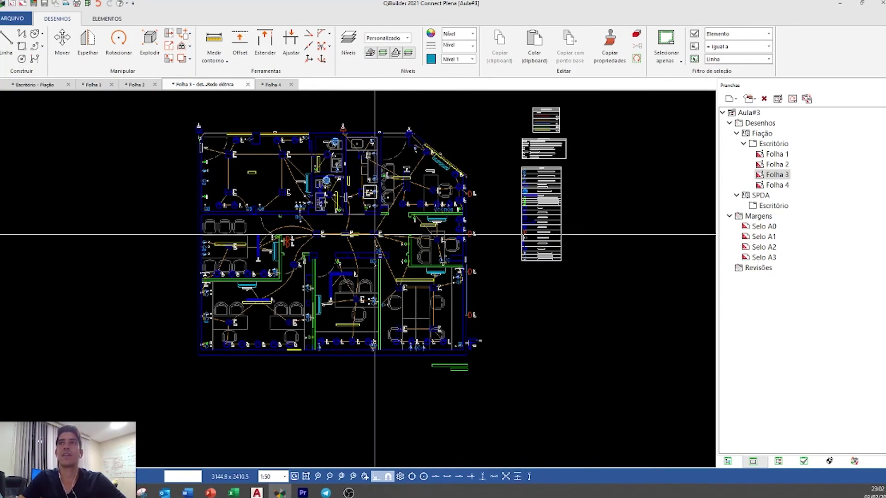
- Copy the plan and its title without the wiring annotations and place the copy beside the original plan
scroll(420, 154, down, 2)
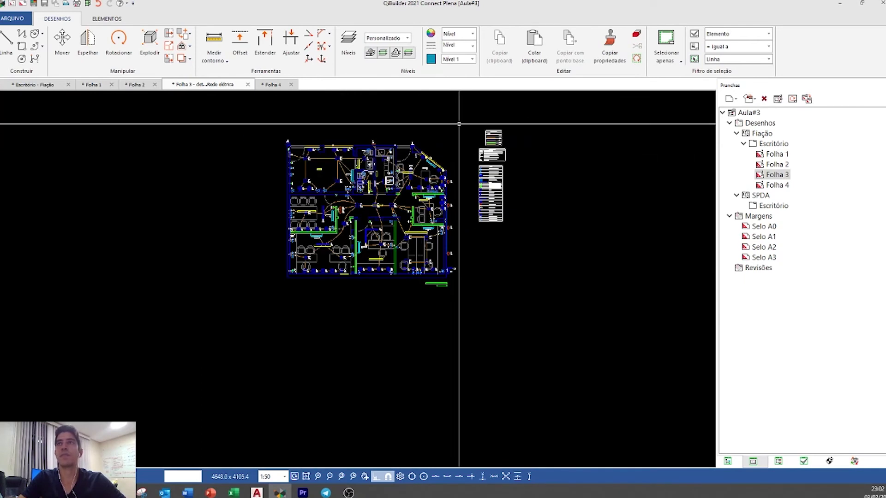
key(ctrl+a)
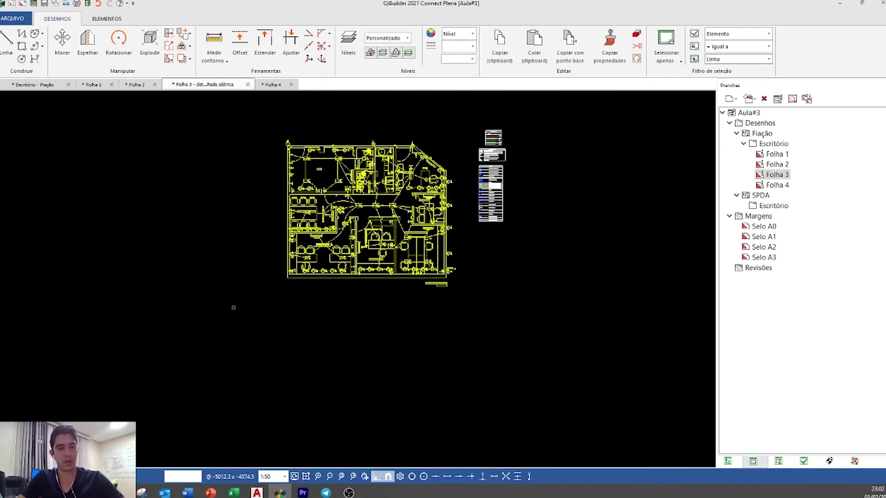
key(ctrl+v)
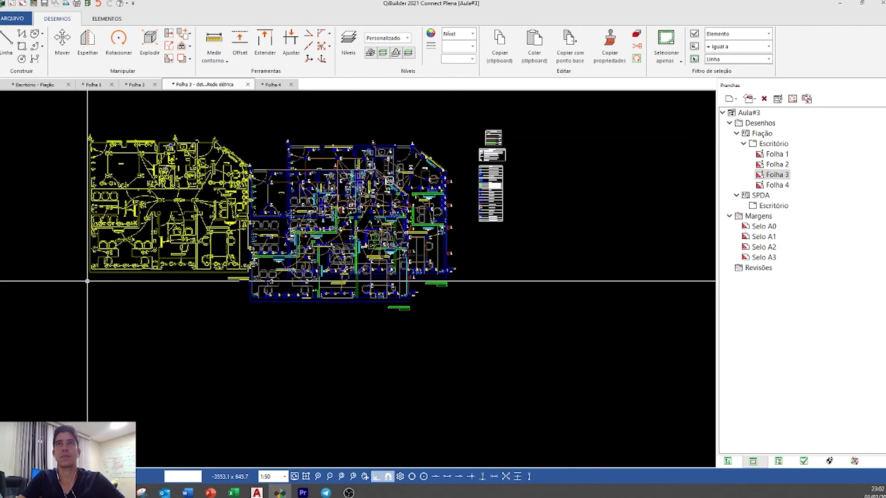
click(88, 281)
key(Escape)
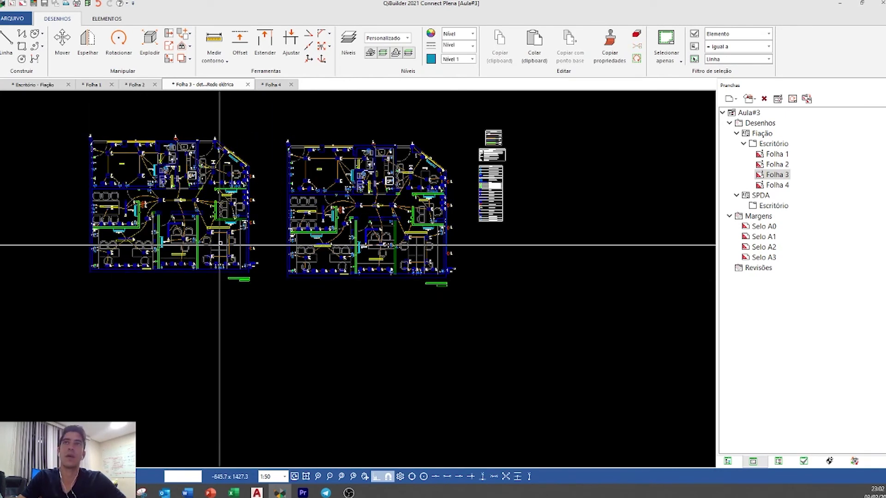
- Close and reopen the Rede elétrica detail on Folha 3, and delete the original plan with its wiring annotations and title
click(248, 85)
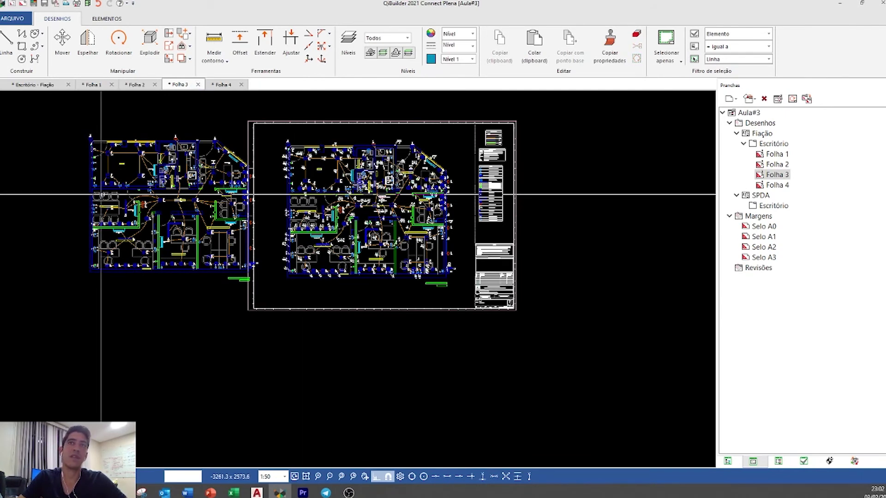
click(342, 193)
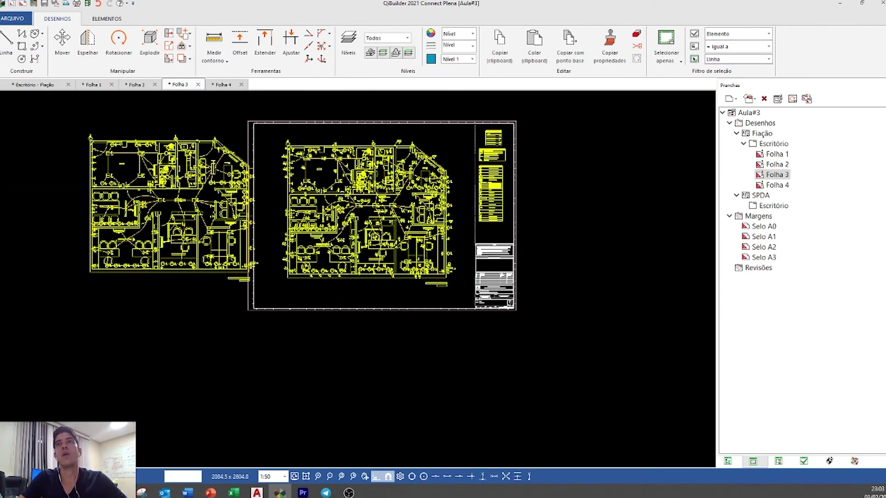
double_click(340, 193)
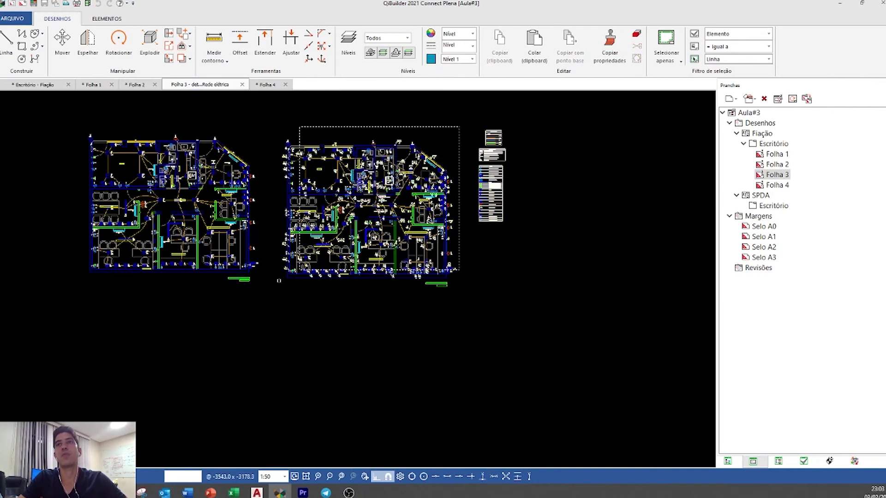
click(271, 297)
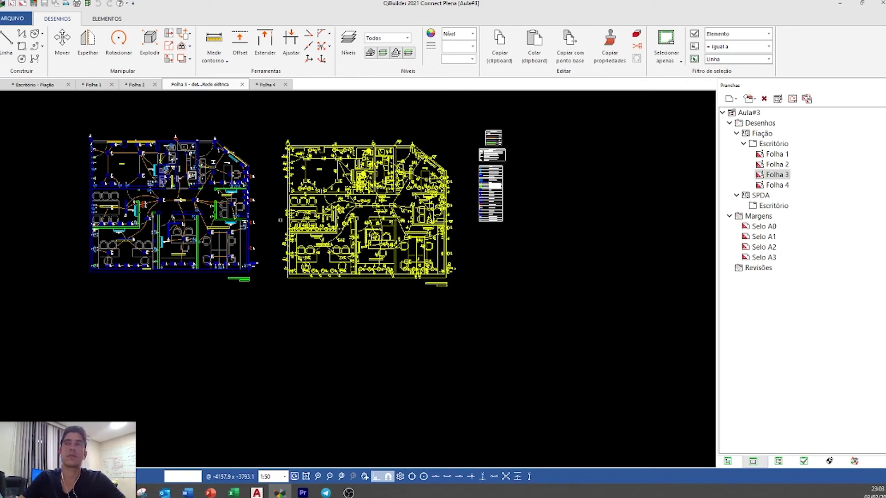
key(Delete)
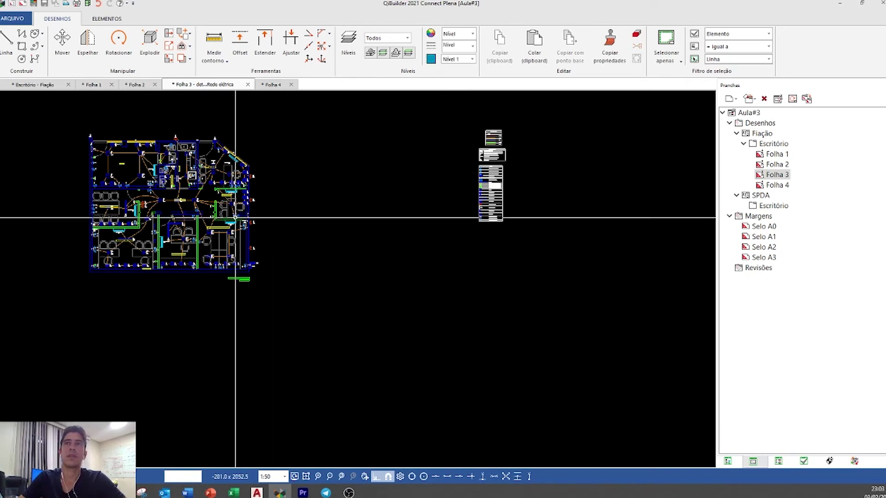
- Move the plan copy without wiring and its title horizontally into the Folha 3 sheet, and close the detail
click(71, 313)
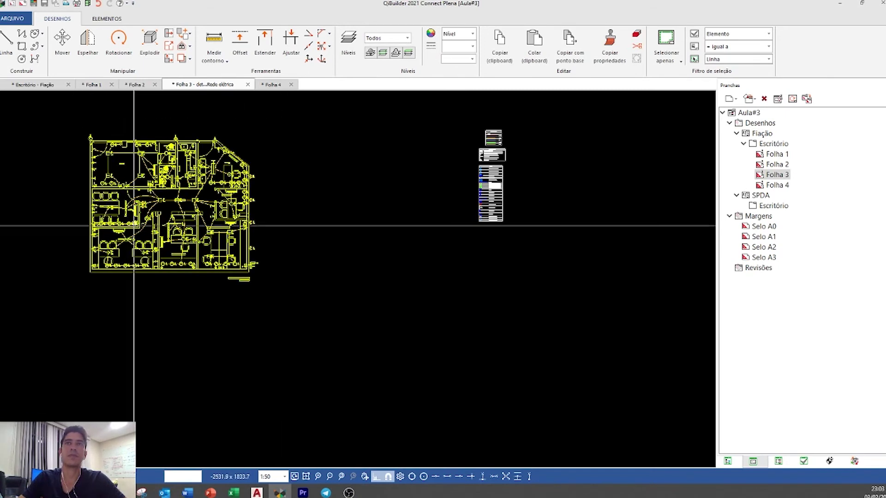
click(138, 210)
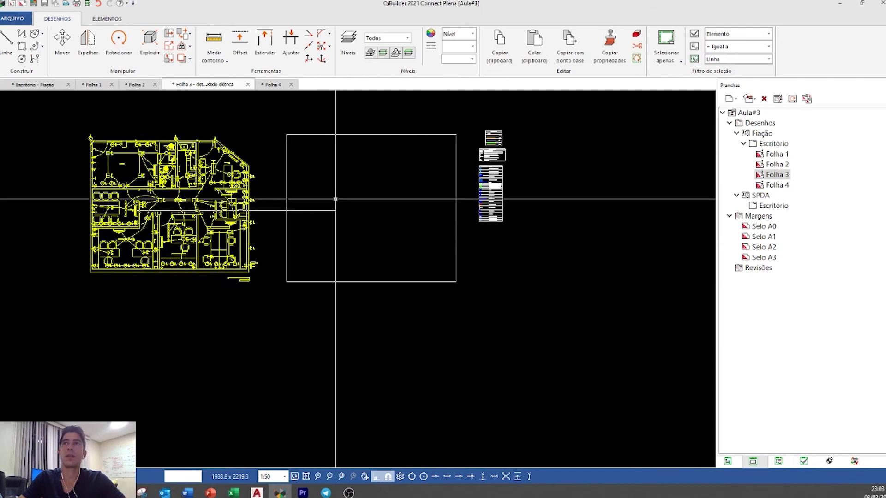
click(339, 209)
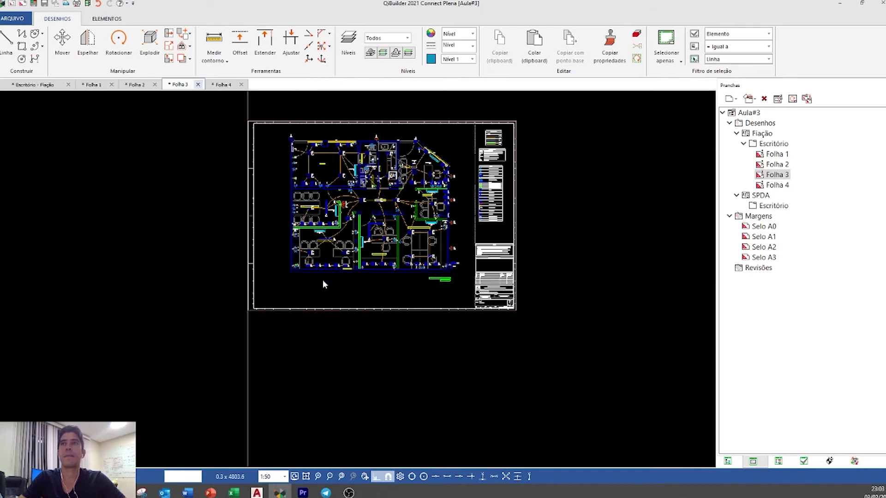
- Change the plan title in Folha 3's Rede elétrica detail to "Rede Elétrica sem Fiação (Escritório)" and close the detail
scroll(431, 282, up, 4)
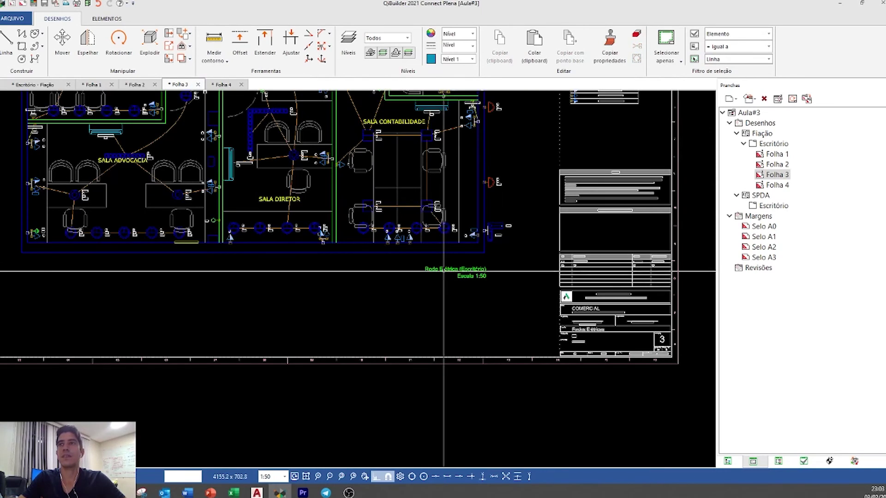
double_click(444, 273)
scroll(444, 272, up, 2)
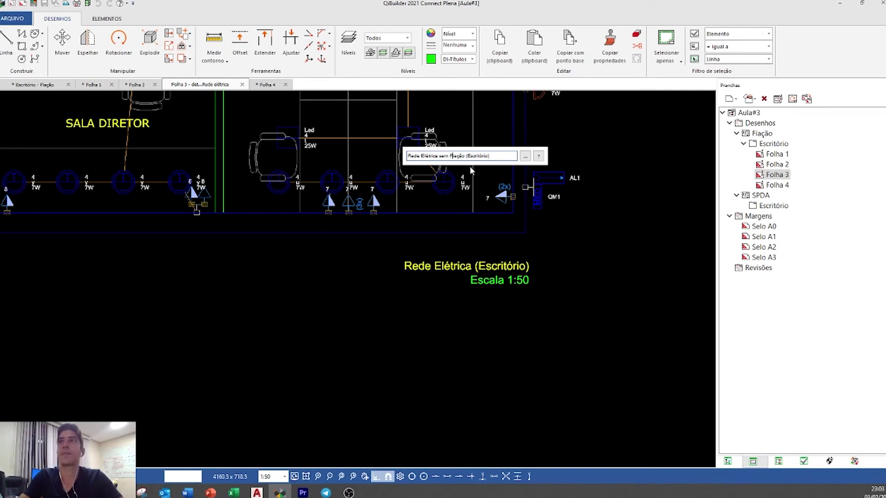
click(527, 228)
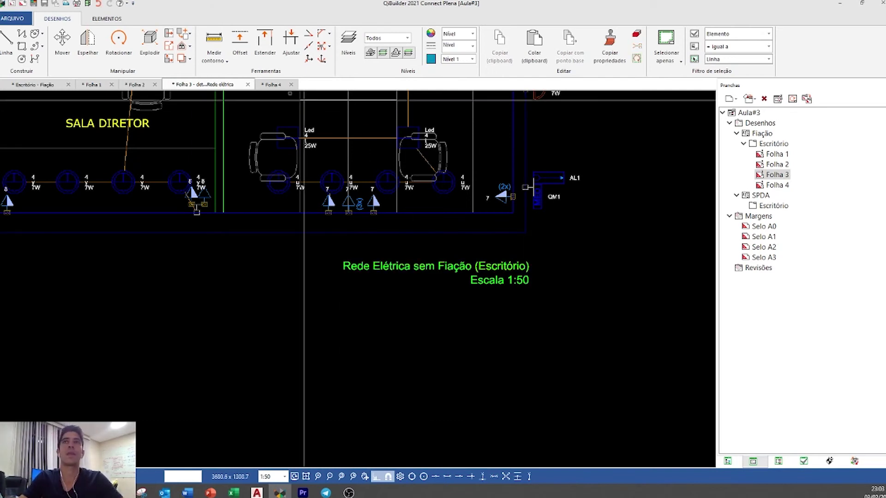
click(246, 85)
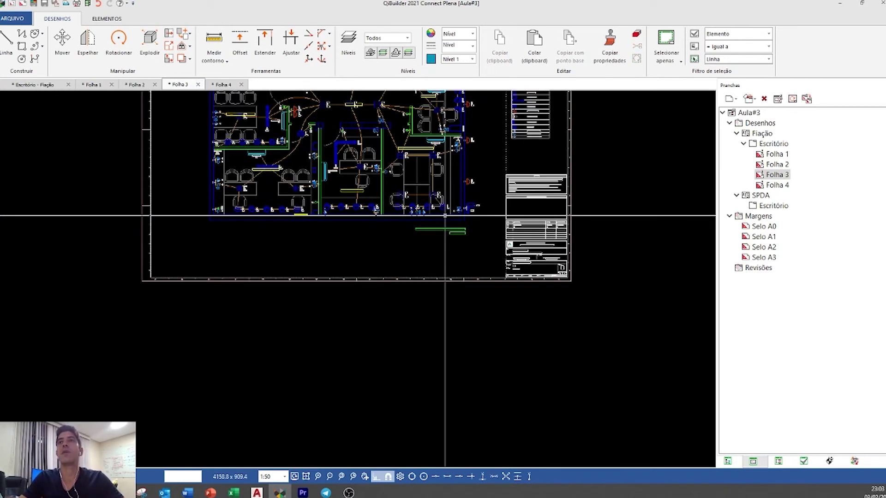
- Examine Folha 1's title block fields and the arrangement of its plan, diagrams, tables and legends
click(97, 84)
scroll(359, 364, up, 5)
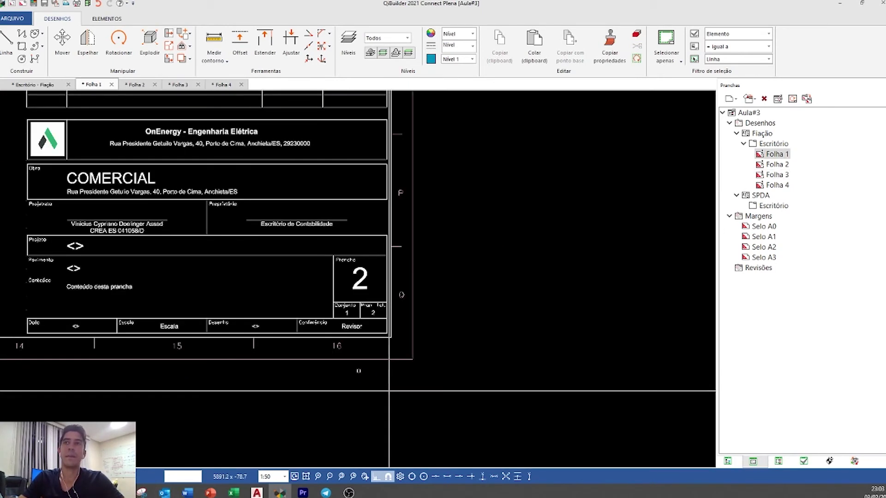
scroll(208, 313, up, 3)
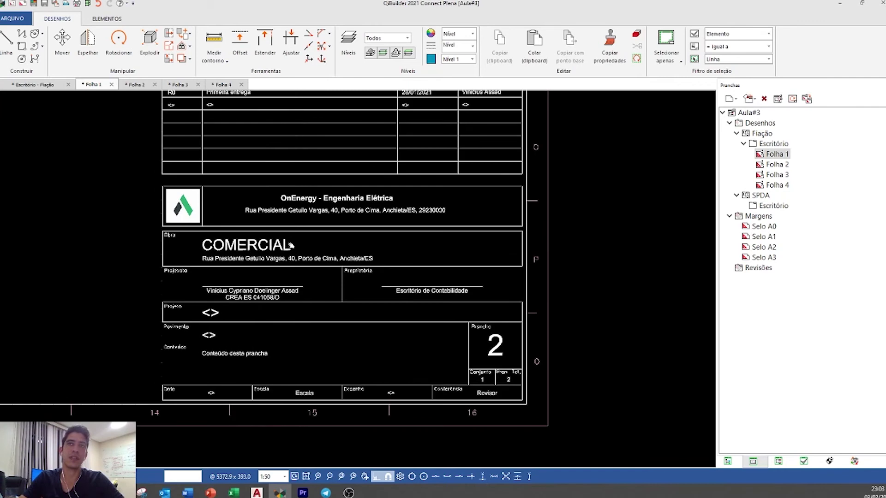
scroll(208, 342, down, 3)
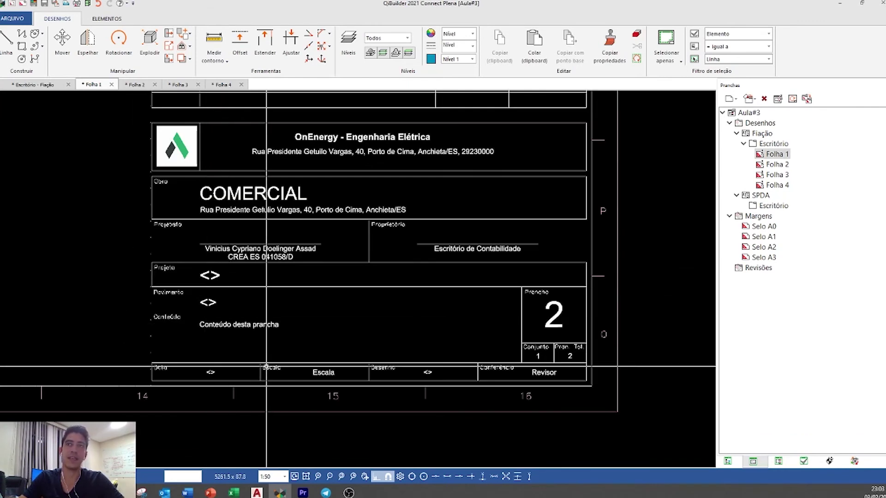
scroll(325, 234, down, 4)
middle_drag(325, 234, 580, 393)
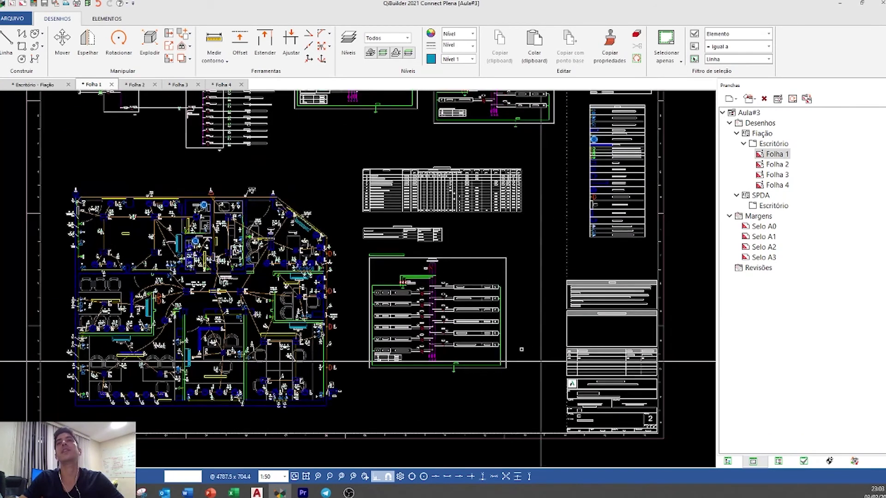
scroll(439, 310, down, 2)
mouse_move(498, 270)
middle_down()
mouse_move(405, 310)
mouse_move(419, 310)
middle_up()
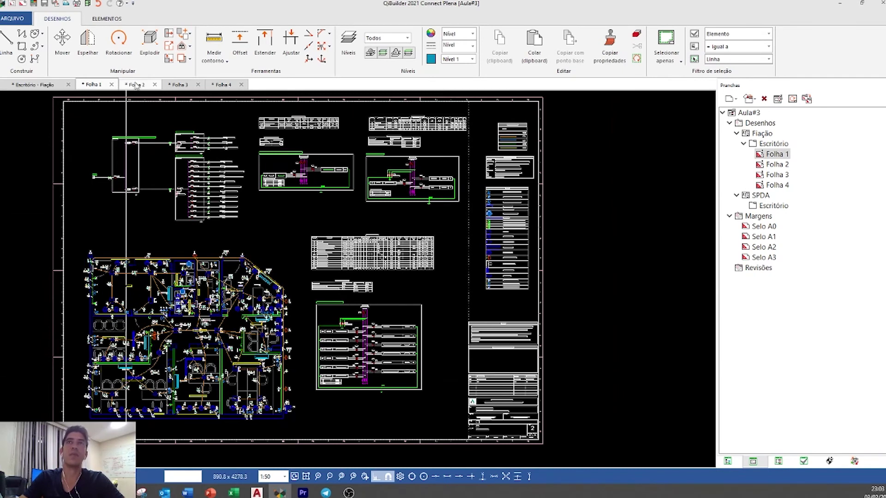
- Compare the contents of the sheets Folha 1, Folha 2, Folha 4 and Folha 3
click(163, 85)
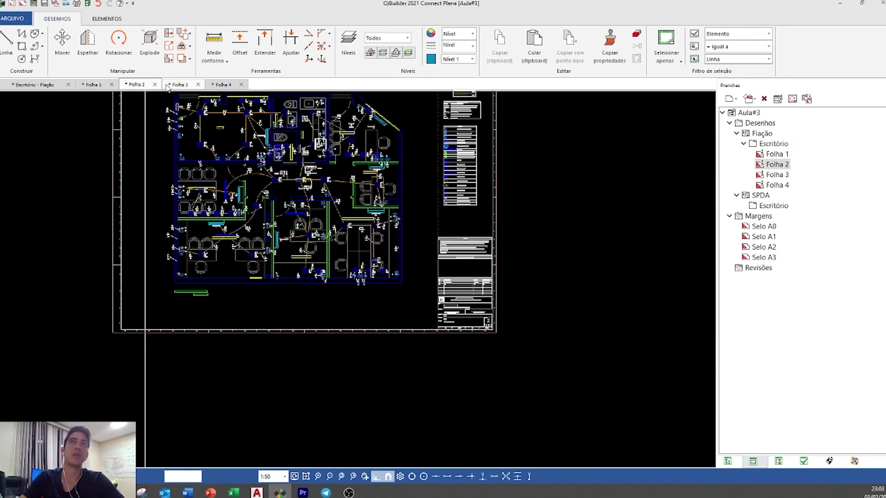
click(101, 88)
scroll(277, 194, down, 2)
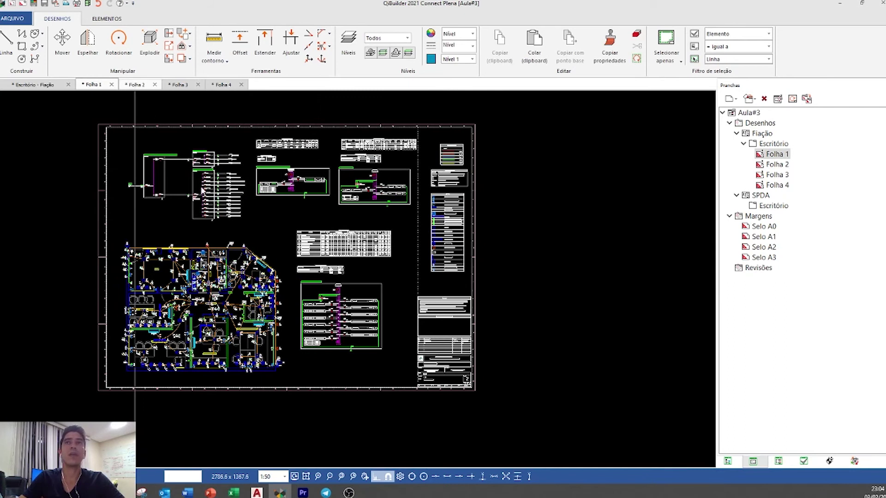
click(136, 85)
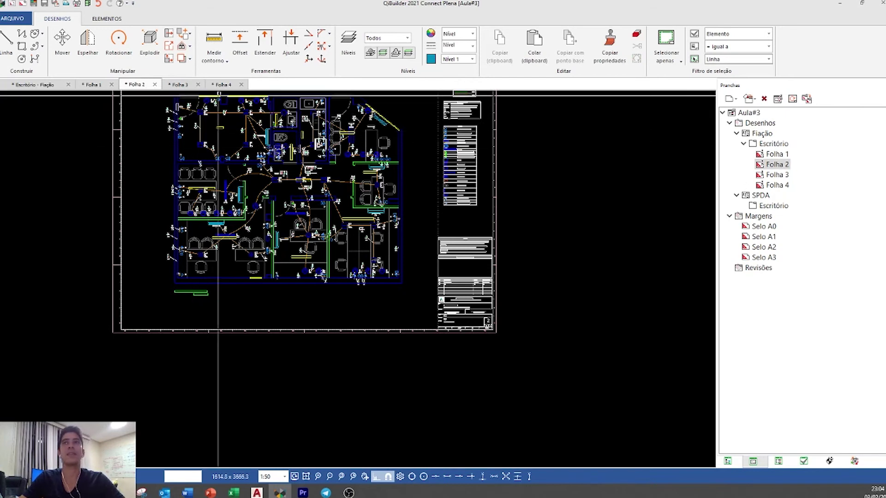
click(221, 85)
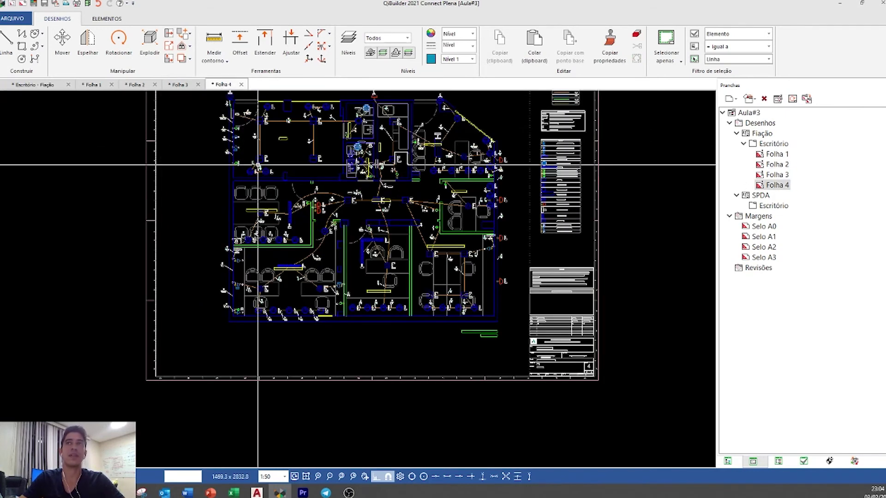
middle_drag(254, 173, 241, 201)
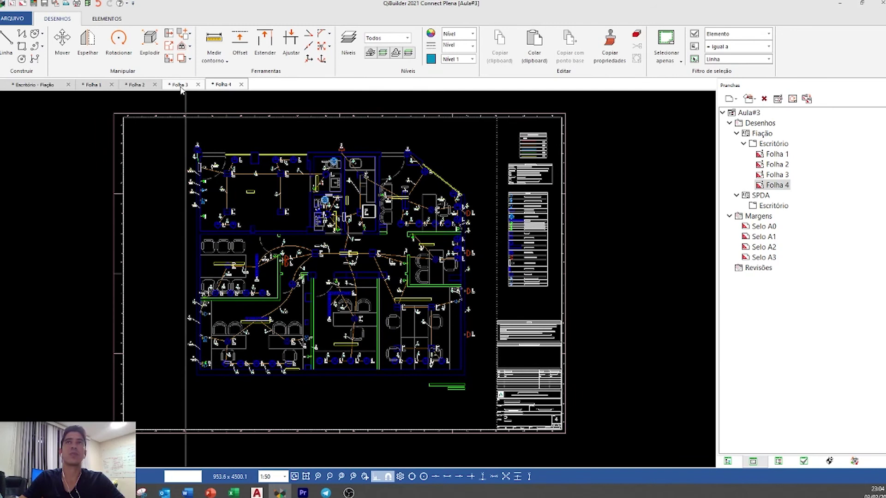
scroll(418, 199, up, 5)
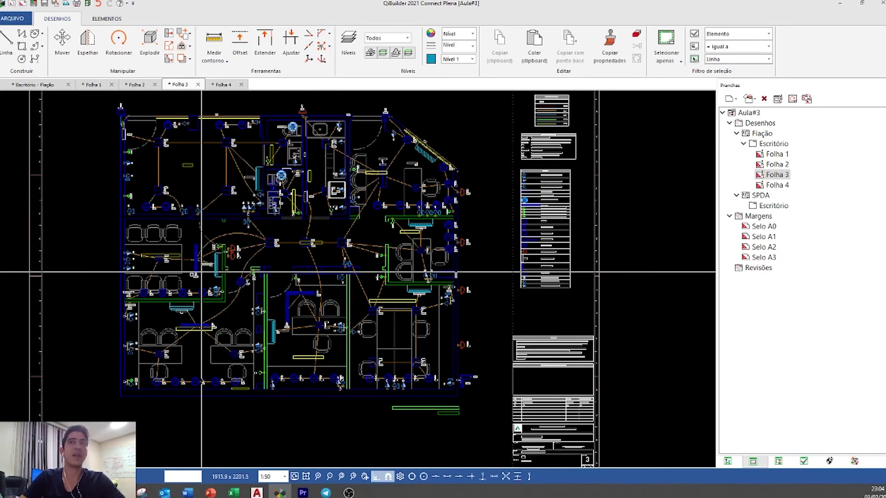
scroll(162, 251, up, 3)
scroll(162, 252, down, 3)
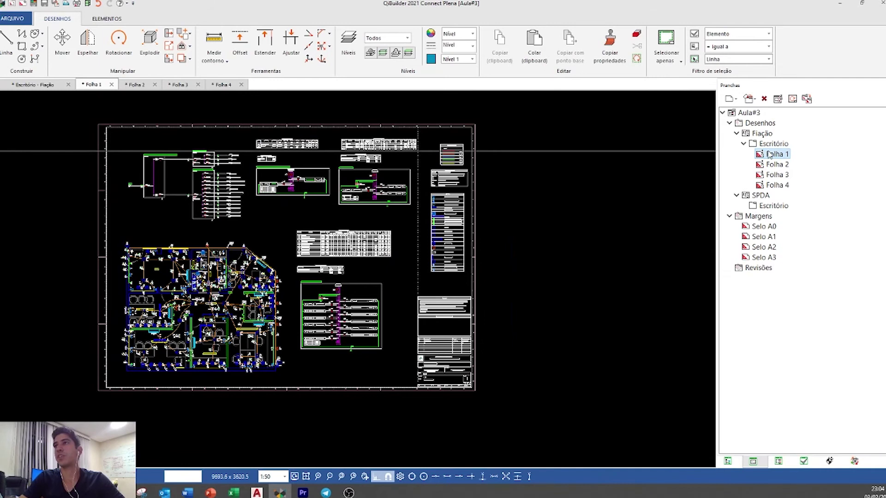
- Close the sheets Folha 1 to Folha 4, saving the changes made to each
right_click(769, 154)
click(112, 85)
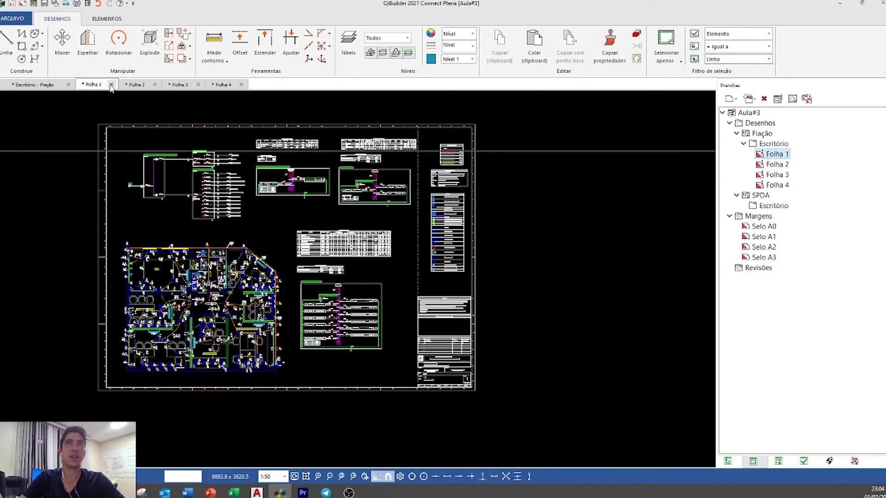
click(110, 85)
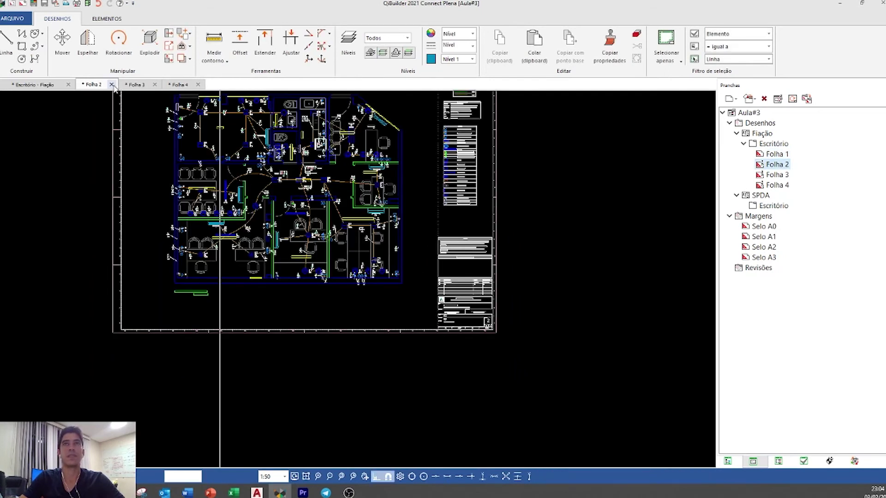
click(111, 85)
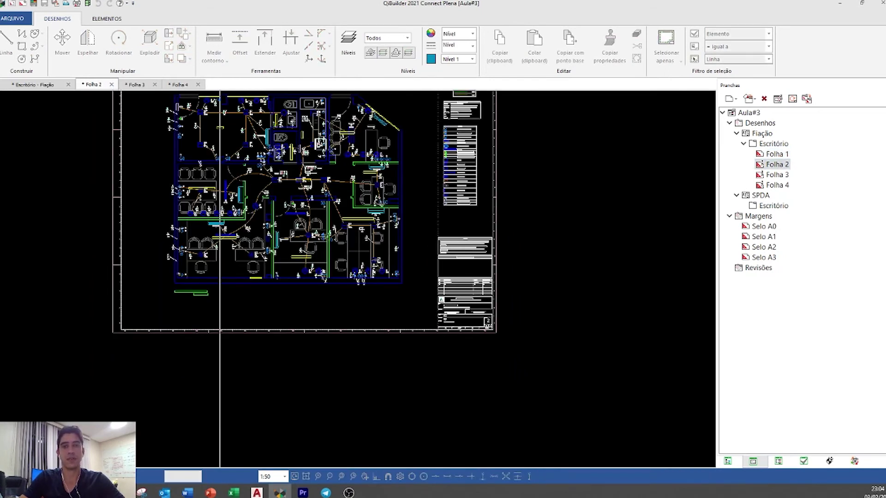
click(111, 85)
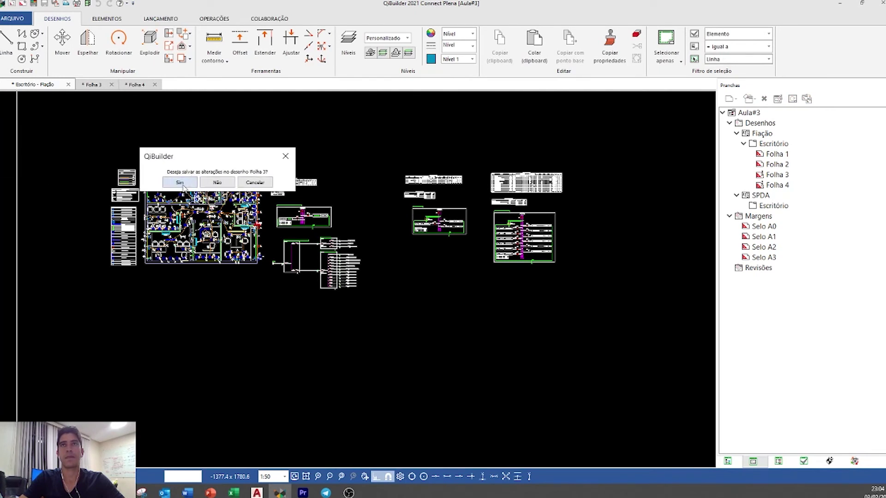
click(180, 182)
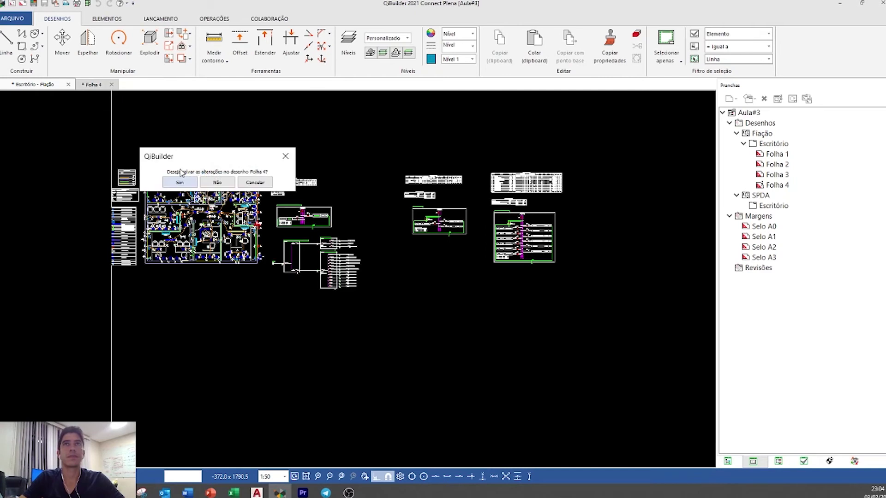
click(180, 182)
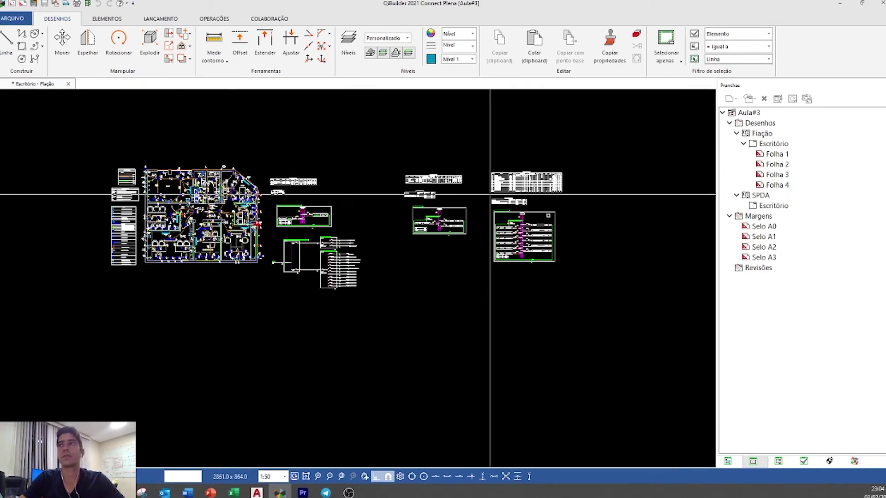
- Rename the Folha 1 sheet file as "ELE - Prancha 1 - Projeto Elétrico e Diagramas"
click(778, 156)
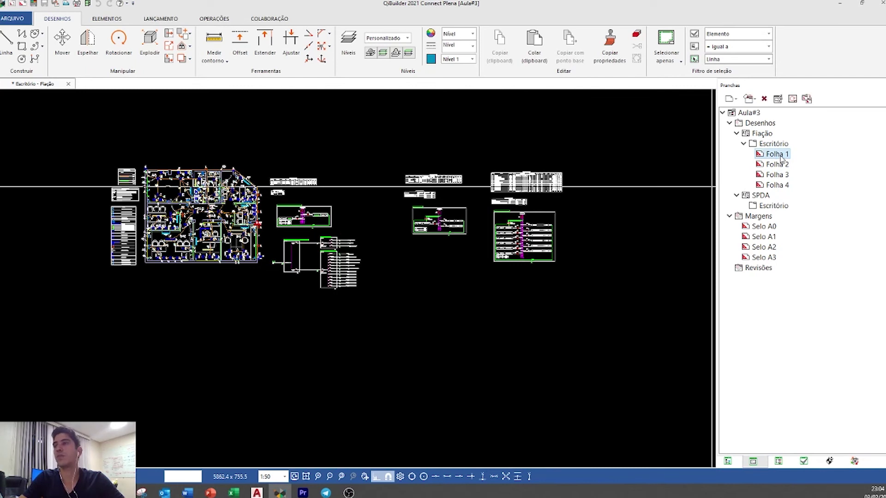
right_click(783, 159)
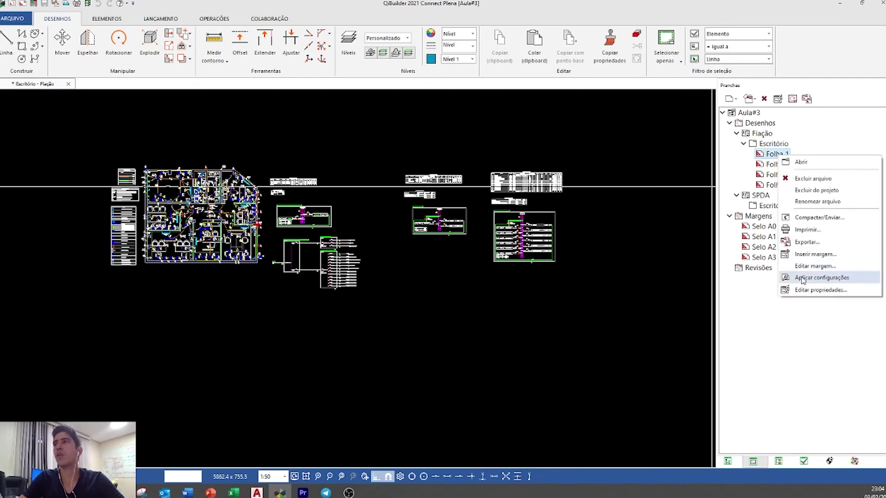
click(770, 156)
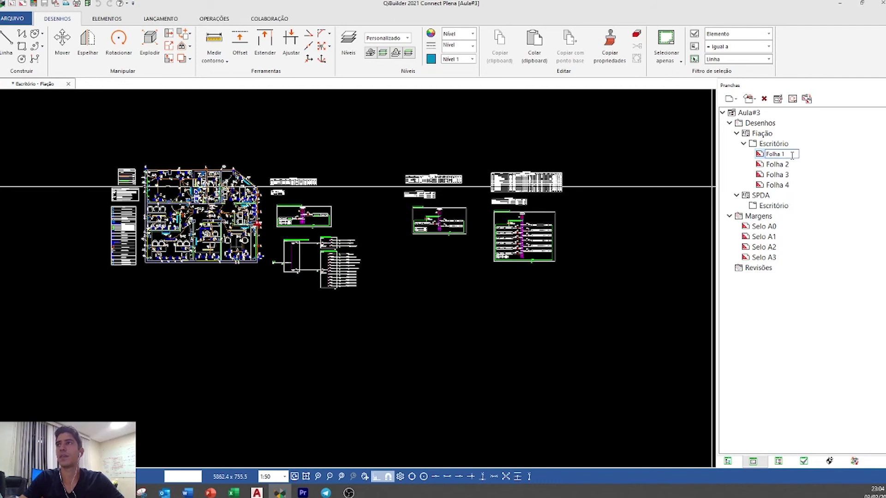
text(ELE)
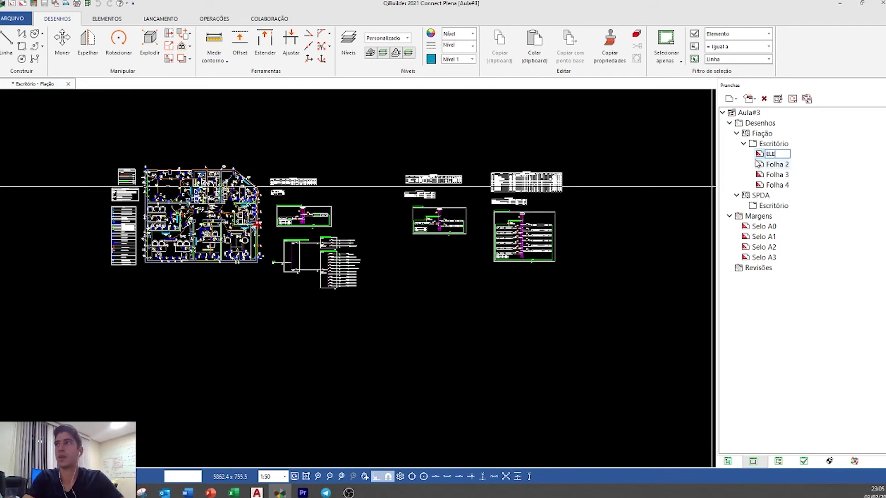
text( - Pran)
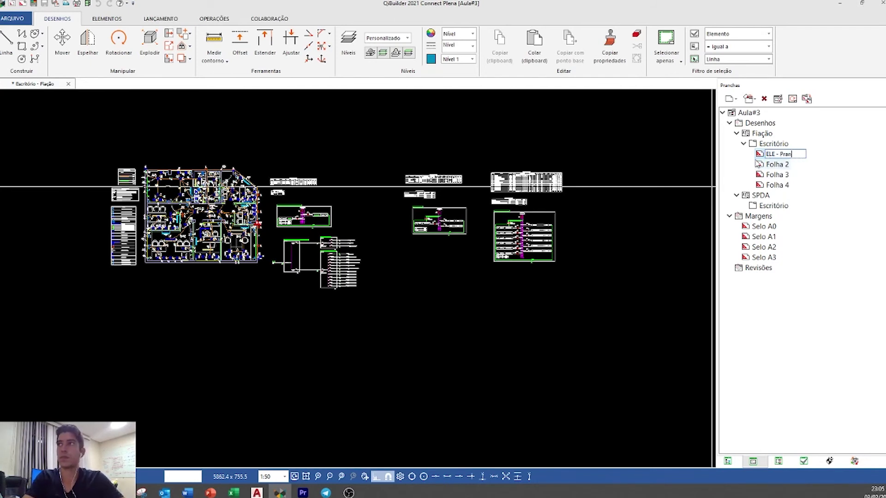
text(cha 1 - Projeto Elétrico)
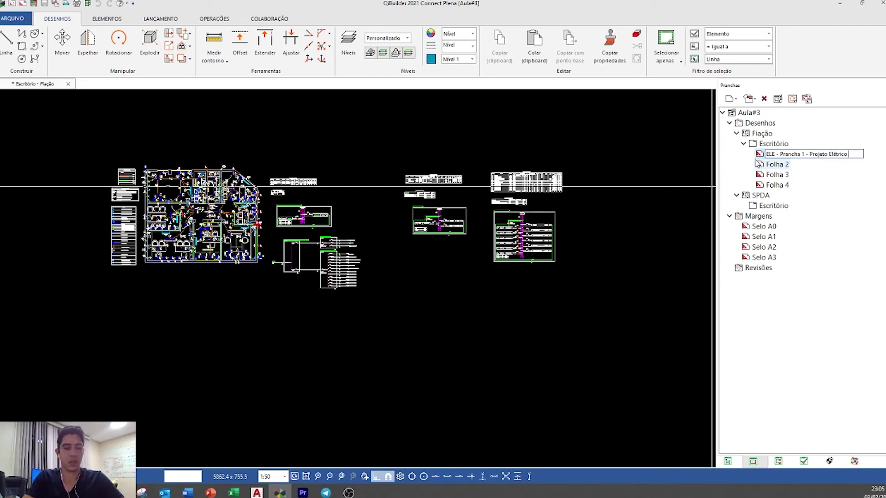
text( e Diagramas)
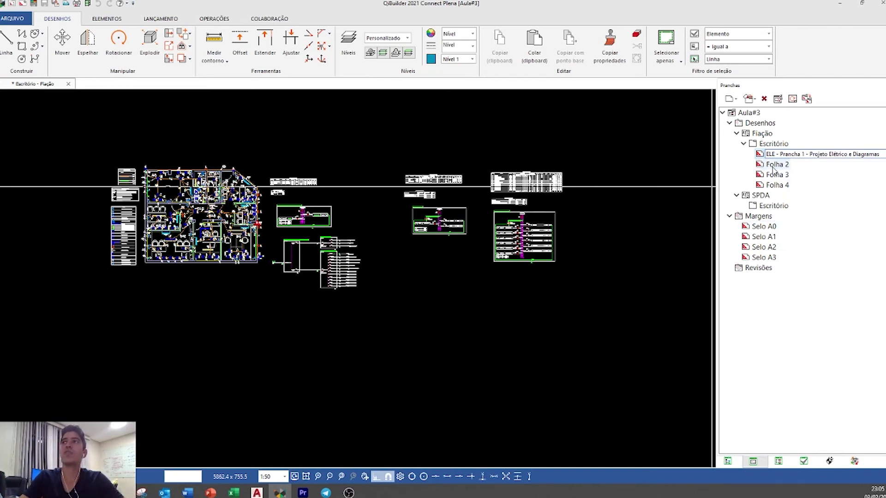
click(773, 167)
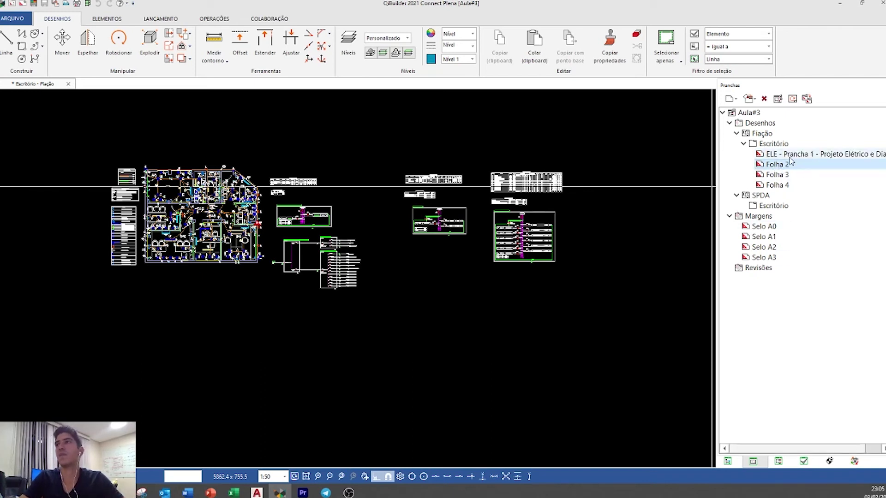
- Remove the "ELE - " prefix so the first sheet is named "Prancha 1 - Projeto Elétrico e Diagramas"
click(787, 157)
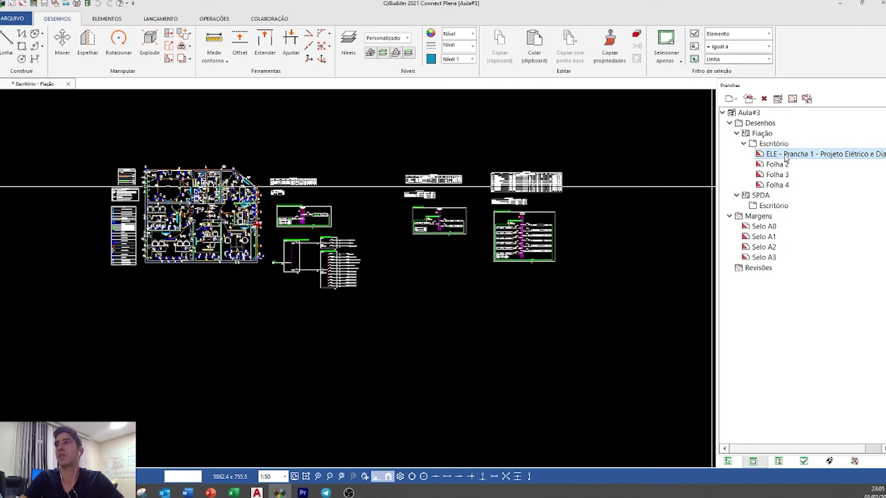
click(786, 158)
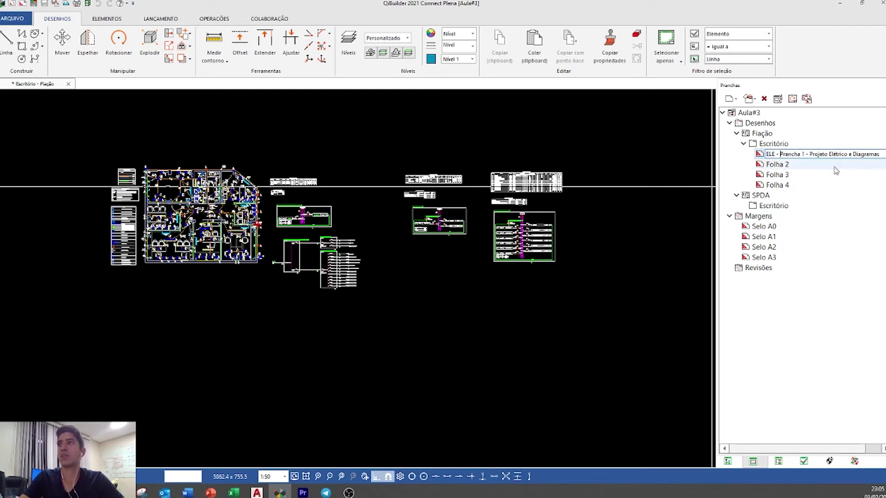
key(BackSpace)
key(BackSpace)
key(BackSpace)
key(BackSpace)
key(BackSpace)
key(BackSpace)
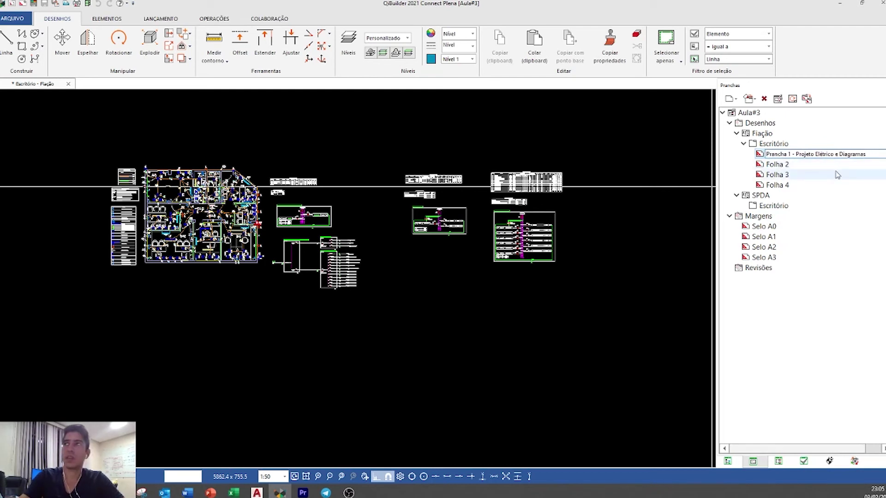
click(762, 166)
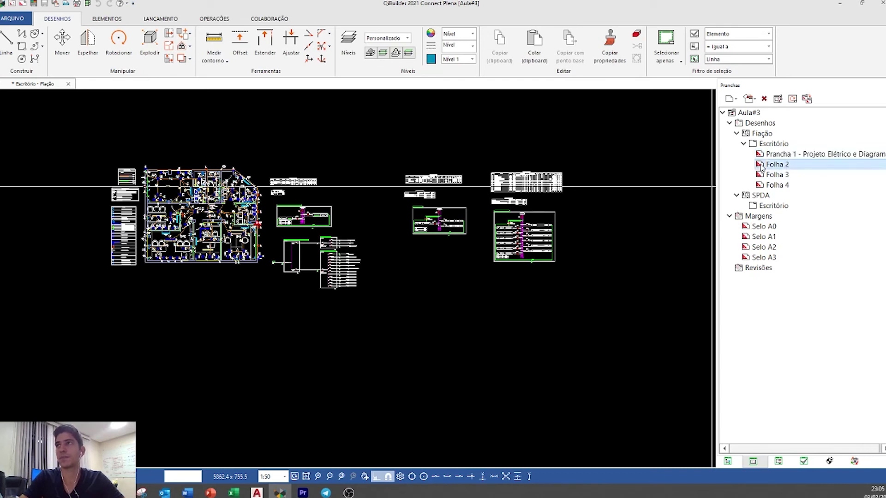
- Rename the Folha 2 sheet file as "Prancha 2 - Projeto Elétrico (só tomdas)"
click(789, 166)
drag(785, 167, 760, 169)
text(Prancha)
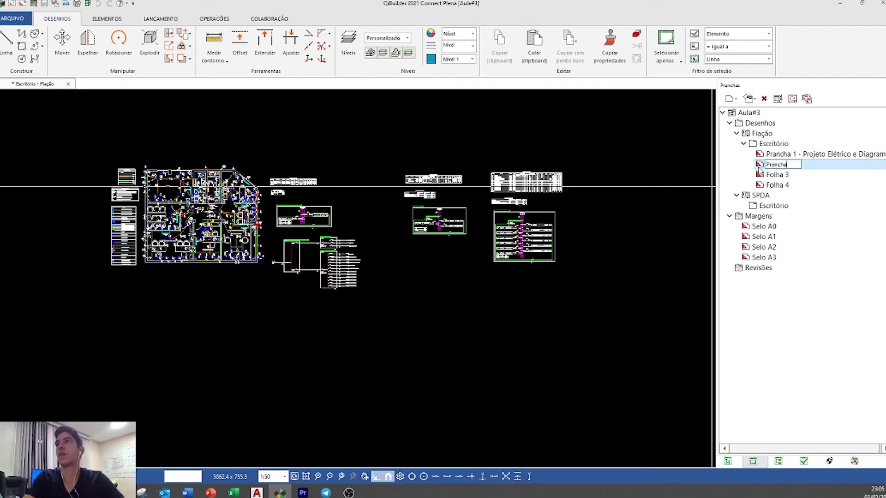
text( 2 -)
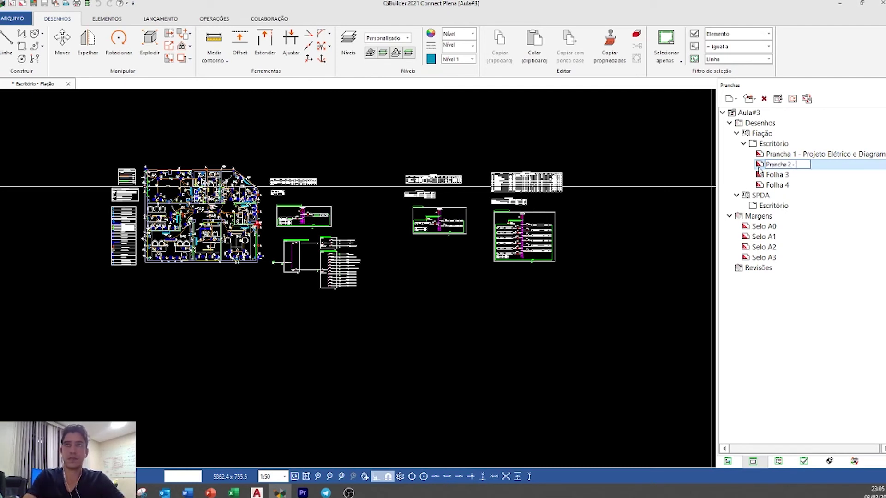
text( P)
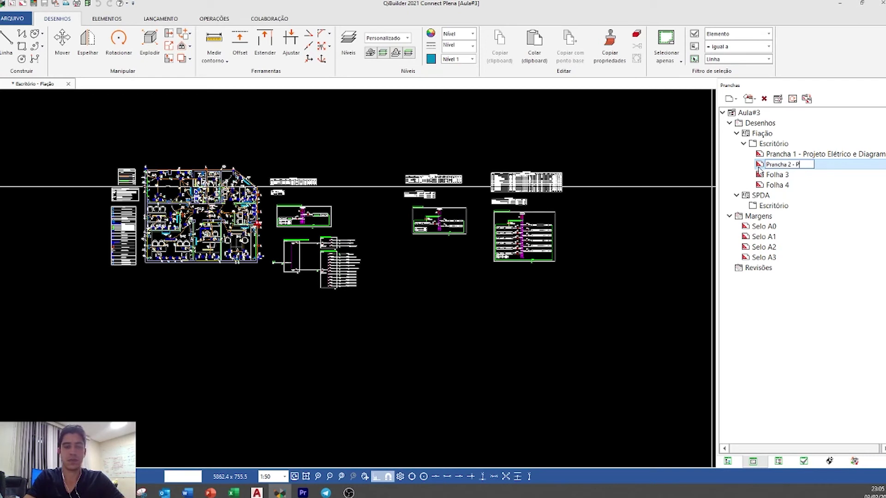
key(BackSpace)
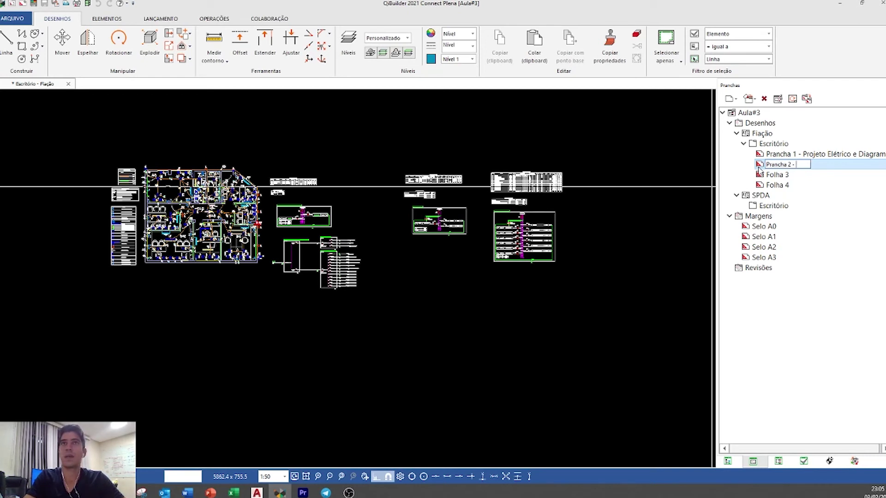
text(Projeto El)
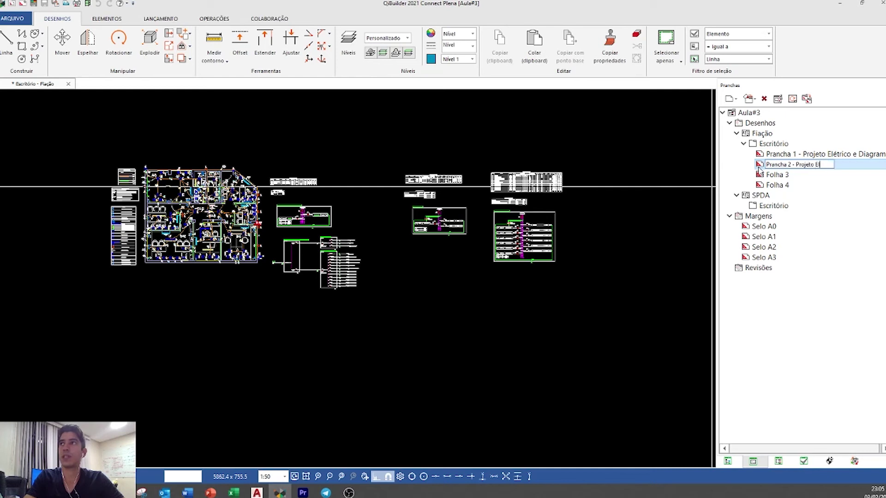
text(étrico)
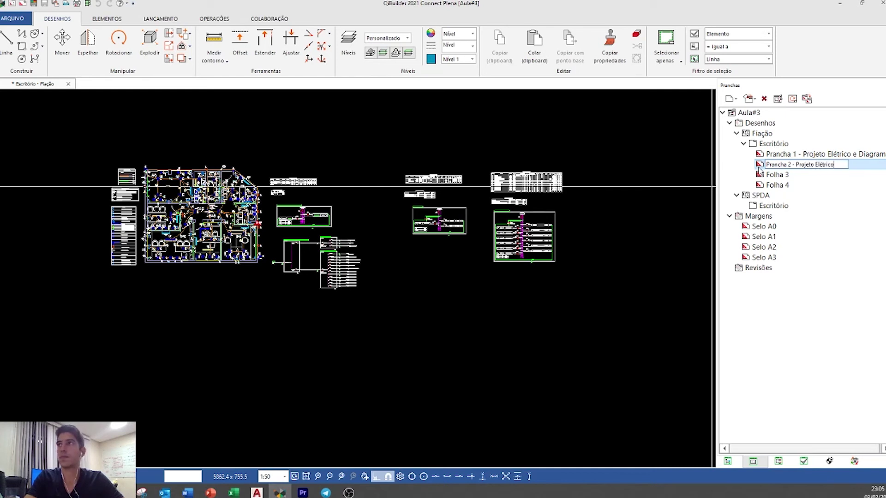
text( (só tom)
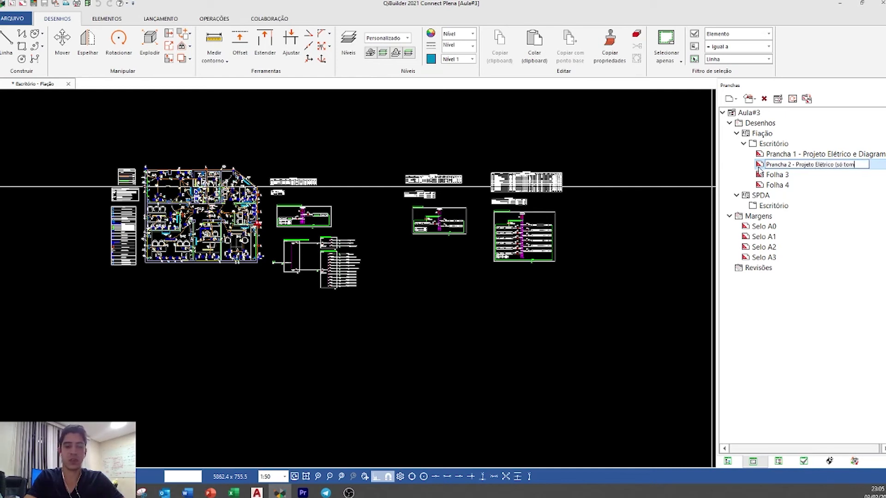
text(das))
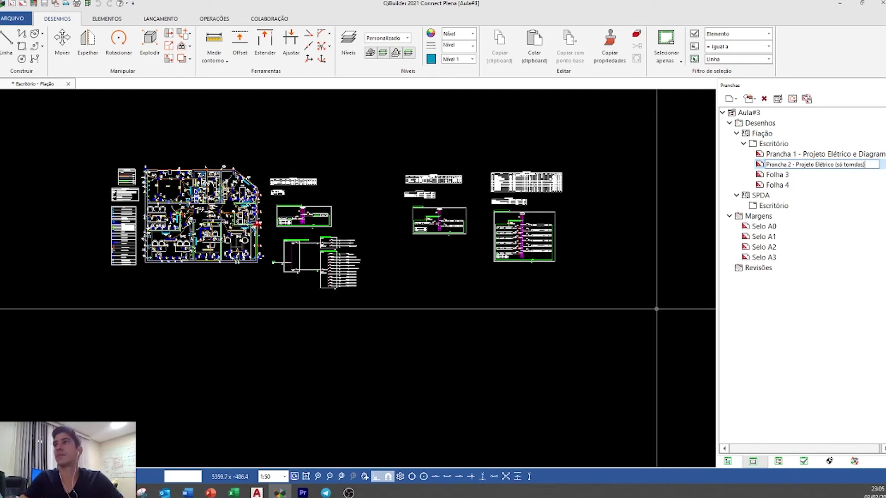
click(657, 309)
click(636, 231)
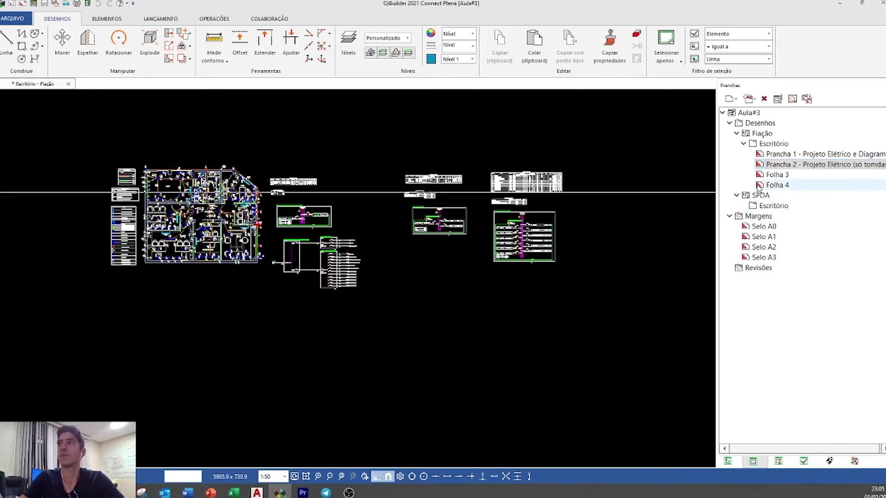
- Rename the Folha 3 sheet file as "Prancha 3 - Projeto Elétrico (só eletrodutos)"
click(773, 176)
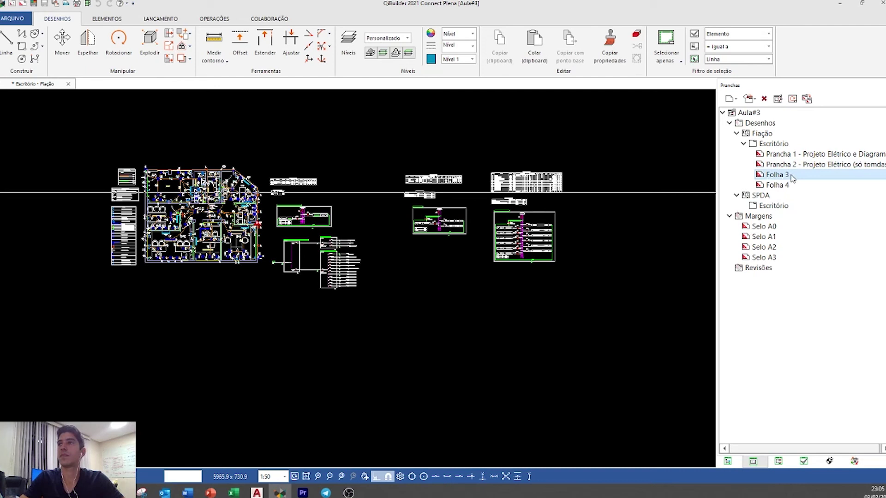
click(790, 176)
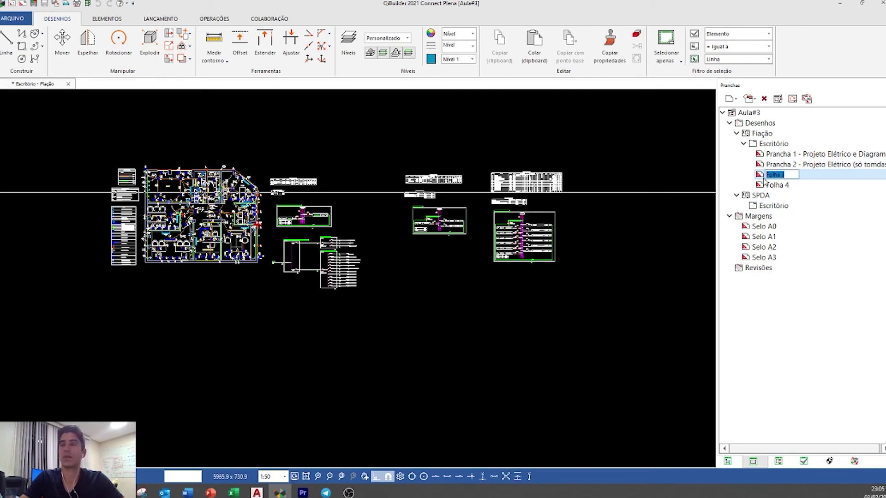
text(Prancha 3 - Projeto Elétrico (só)
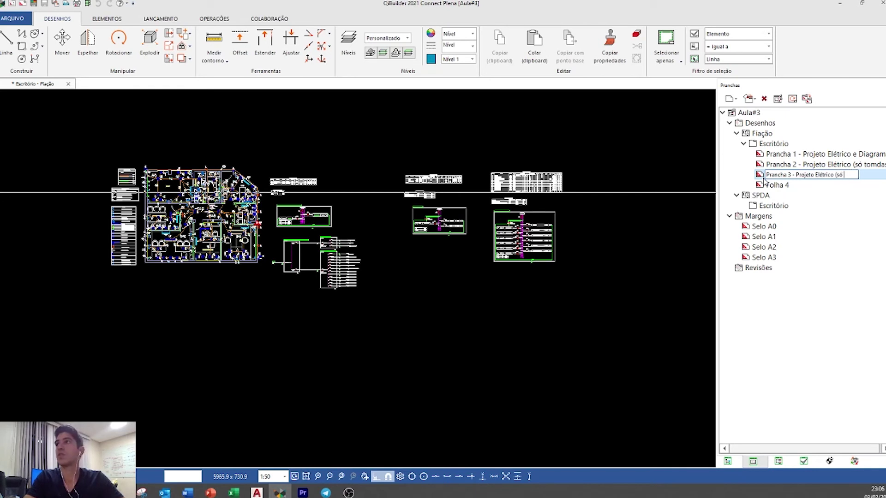
text( eletrodu)
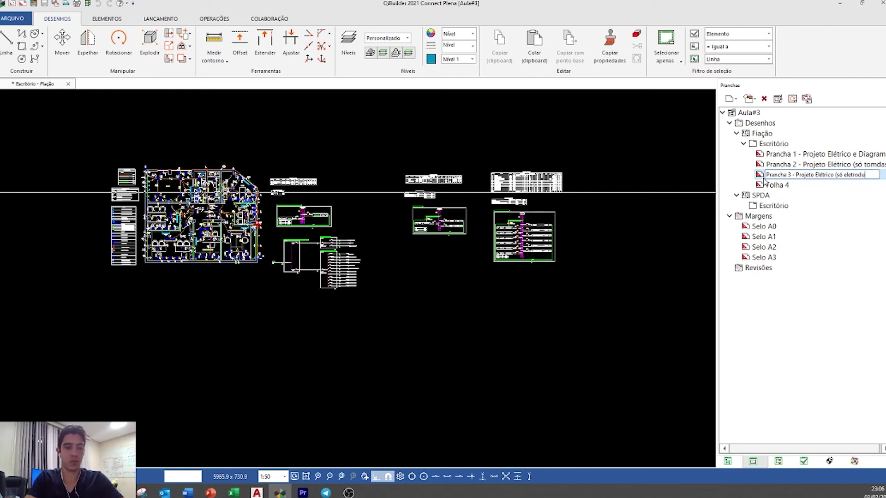
text(tos))
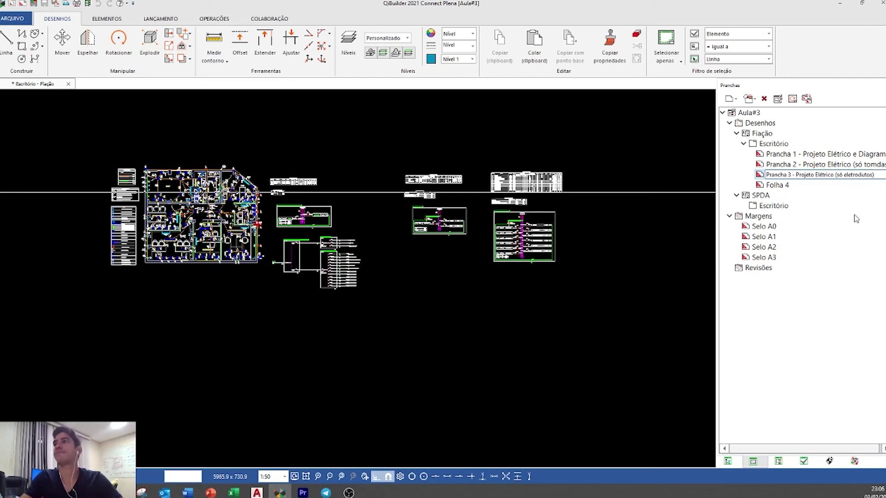
- Rename the Folha 4 sheet file as "Prancha 4 - Projeto Elétrico (Só iluminação)"
click(786, 187)
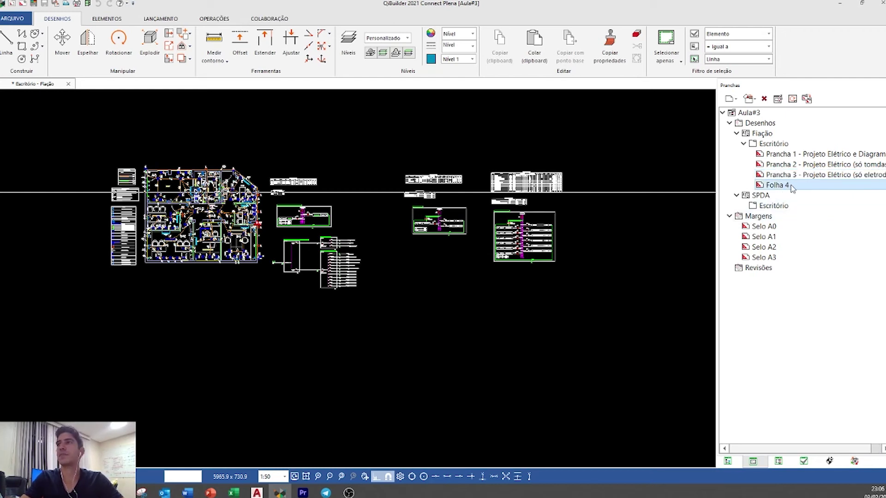
click(785, 186)
text(Prancha 4 - Projeto El)
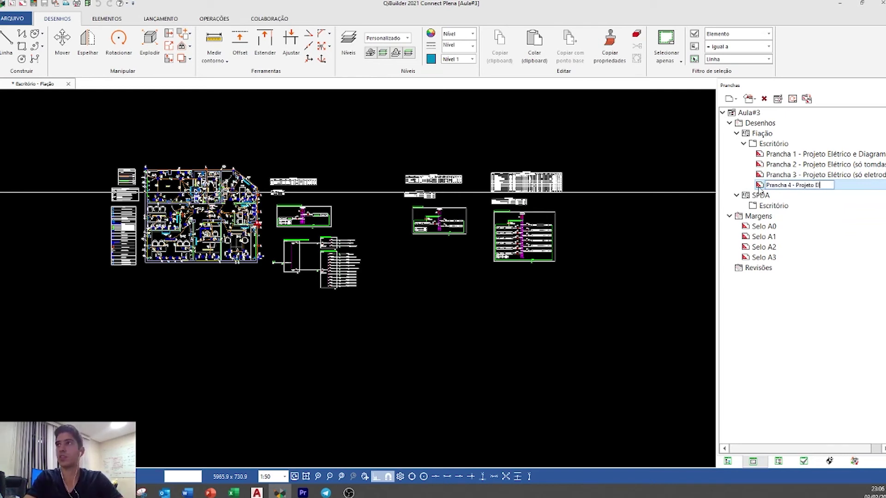
text(étrico (Só iluminaç)
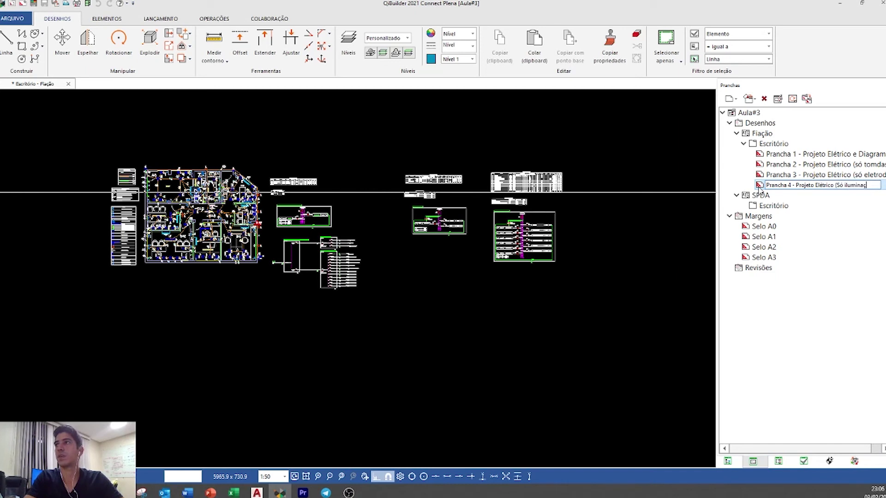
text(ao))
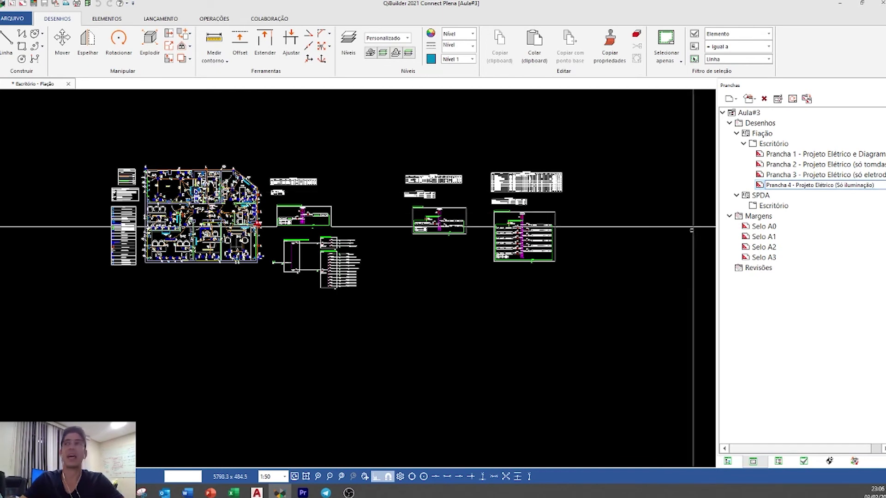
click(780, 305)
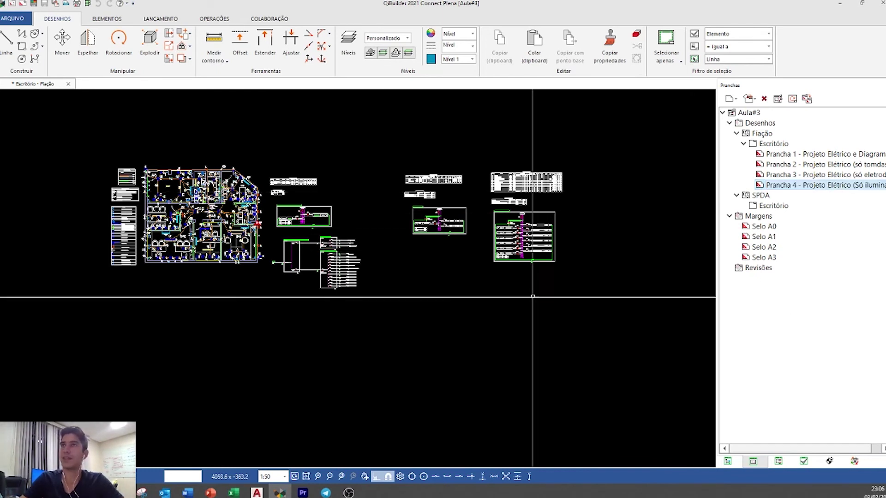
- Open the properties of the Prancha 1 sheet and enter the author's full name in the Autor field
click(784, 156)
right_click(783, 157)
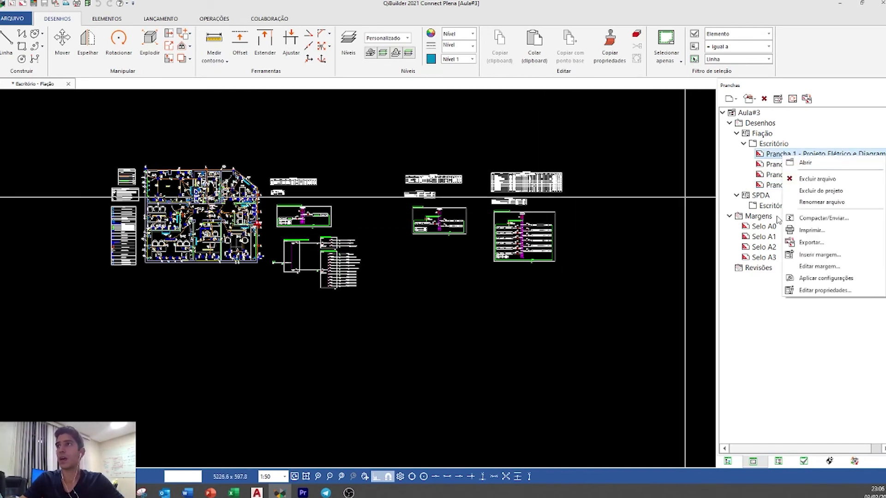
click(816, 291)
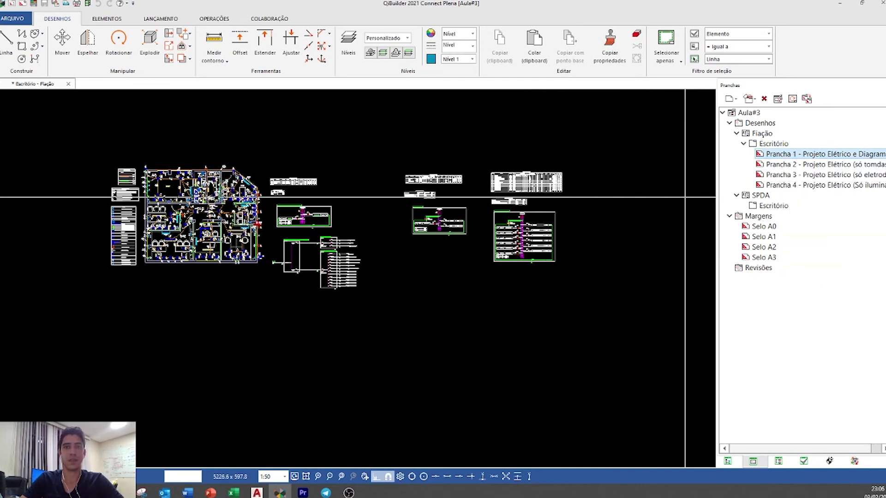
drag(330, 41, 375, 49)
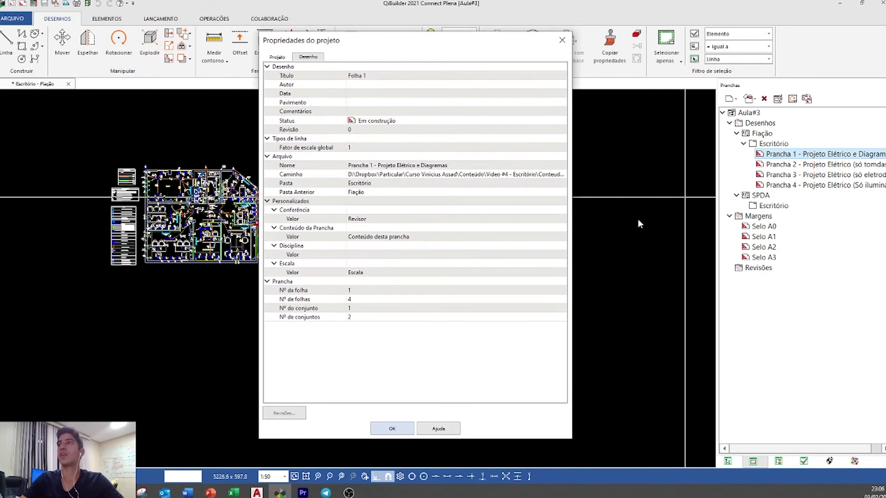
click(366, 85)
text(Viniciu)
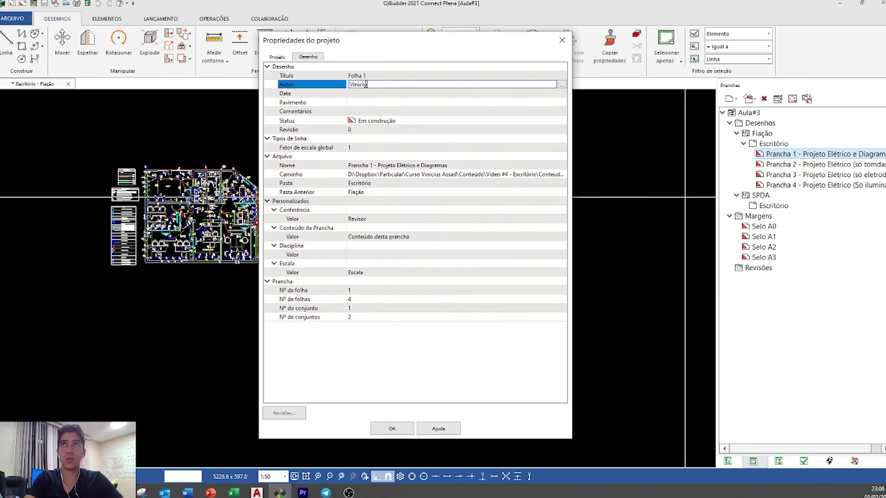
text(s Cypriano)
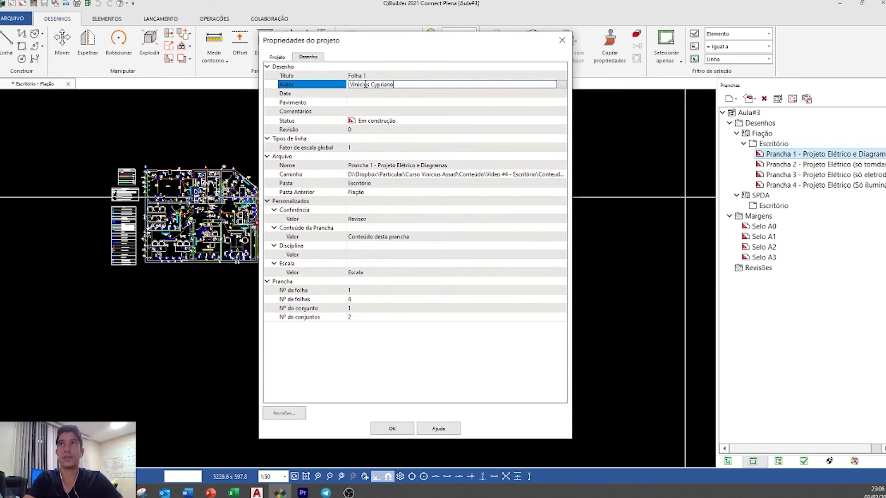
text( Doelinger)
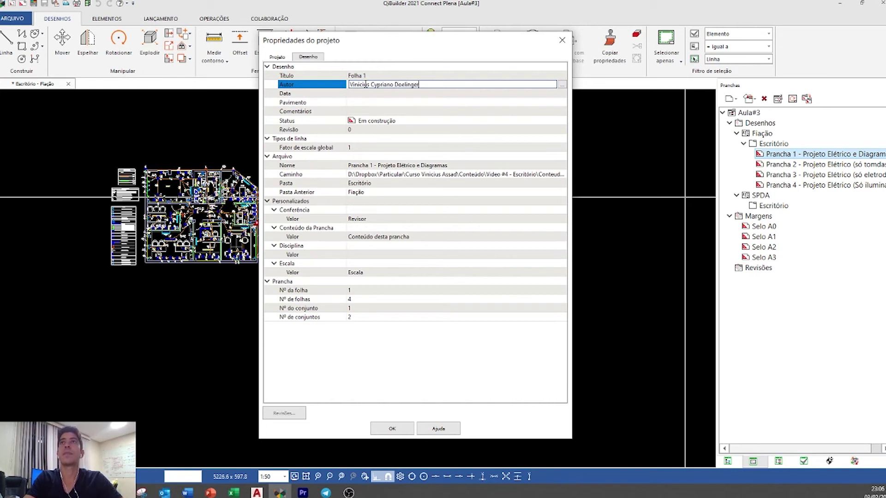
text( Assad)
key(Tab)
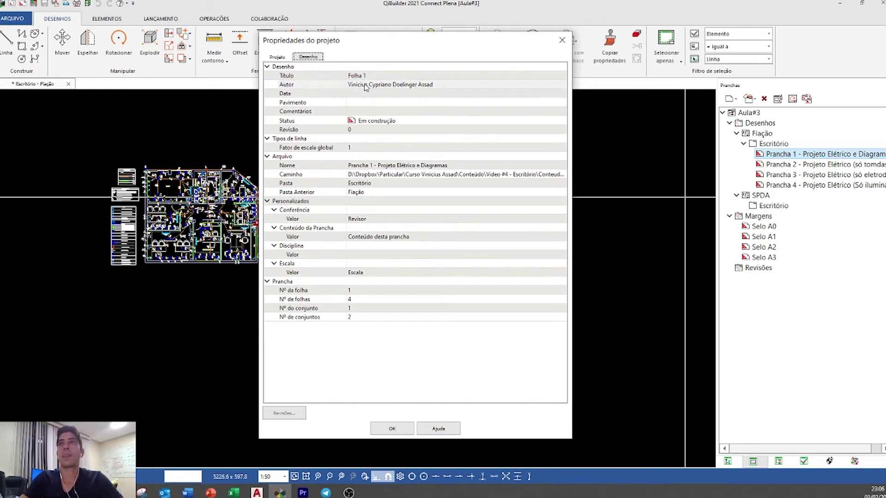
- Set the Prancha 1 drawing's Data to 03/02/2021 and its Pavimento to Escritório
click(350, 93)
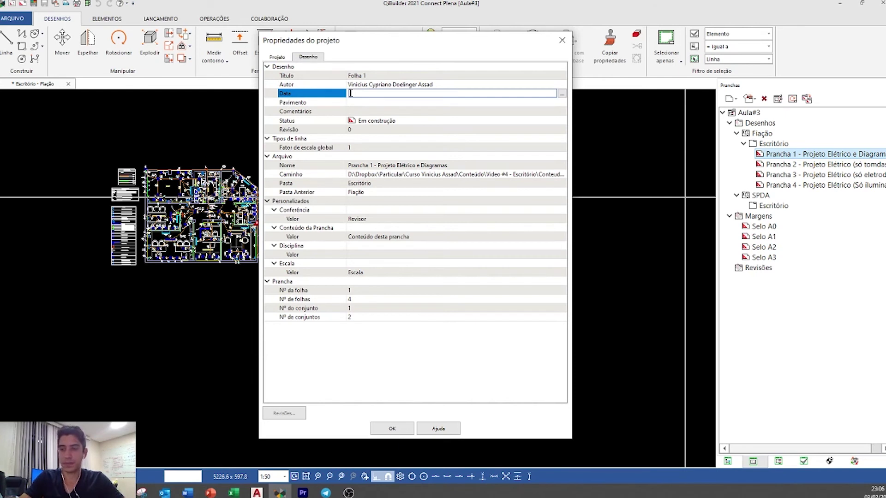
text(03/02/2021)
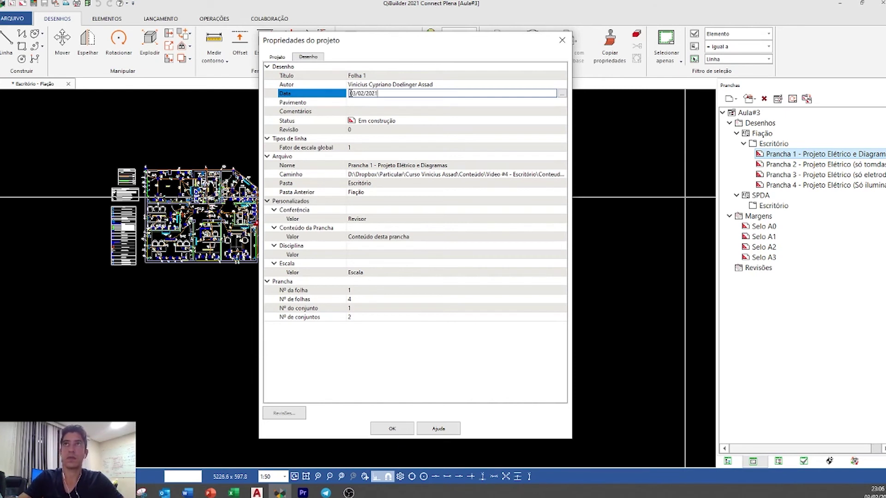
click(356, 102)
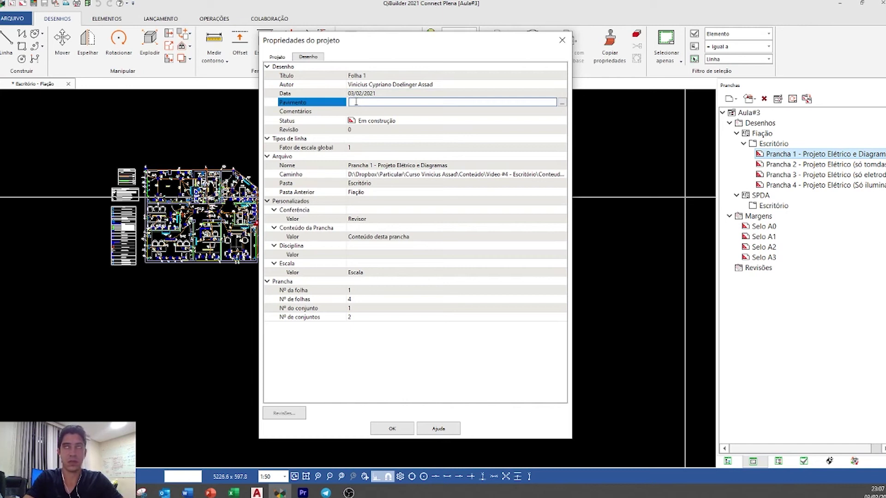
text(Escritório)
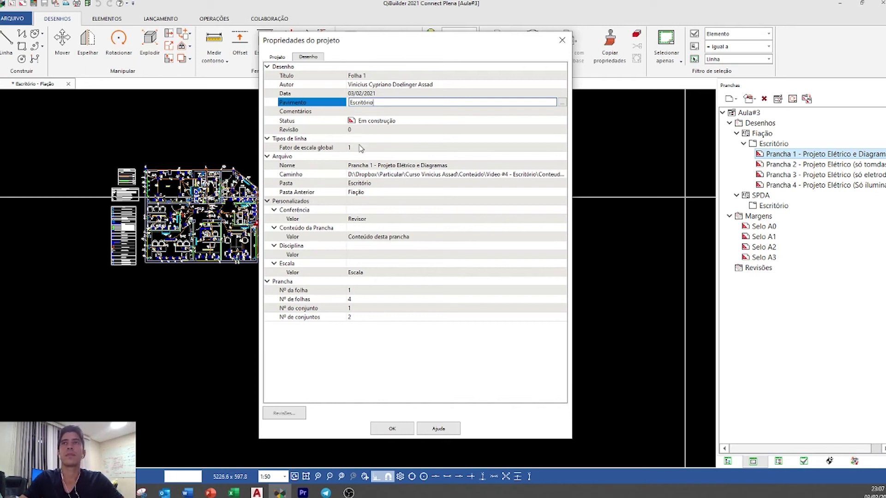
- Choose Em construção as the Prancha 1 status and enter the reviewer's name as the Conferência value
click(367, 123)
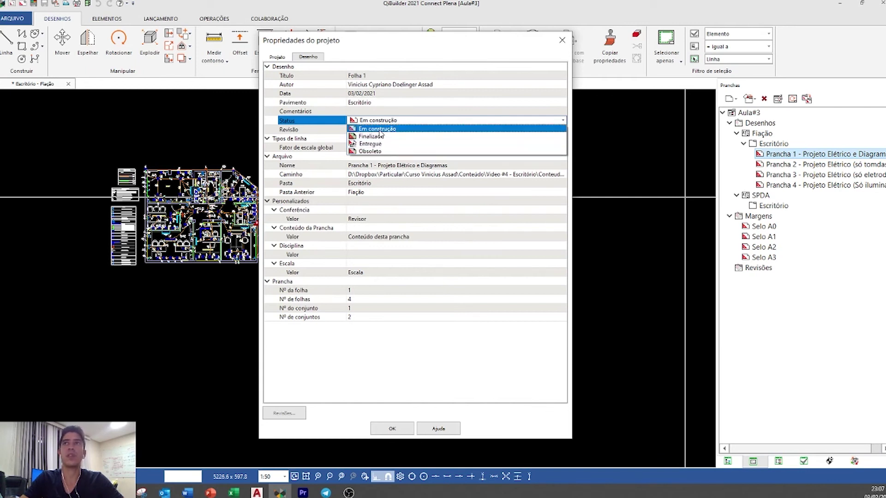
click(379, 128)
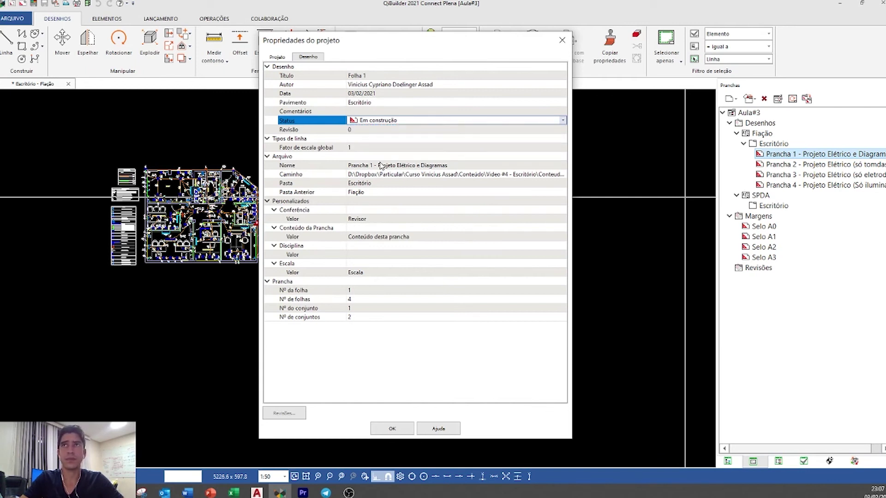
click(369, 218)
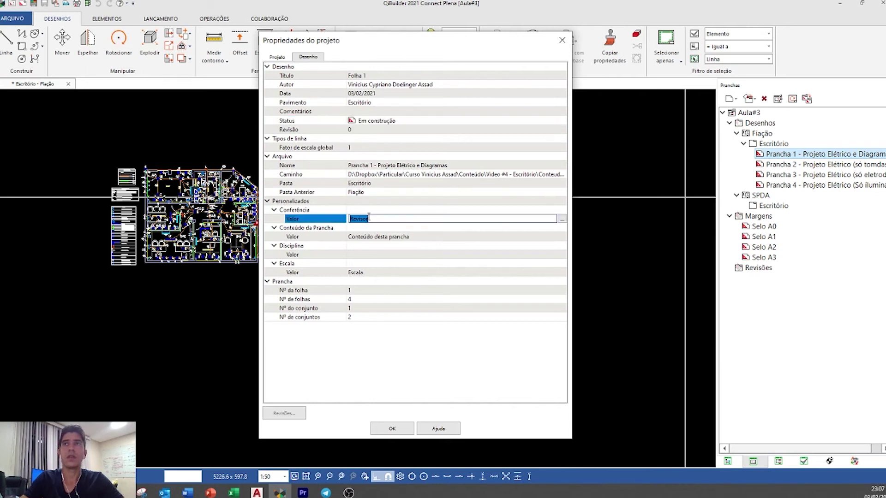
text(Vinicius)
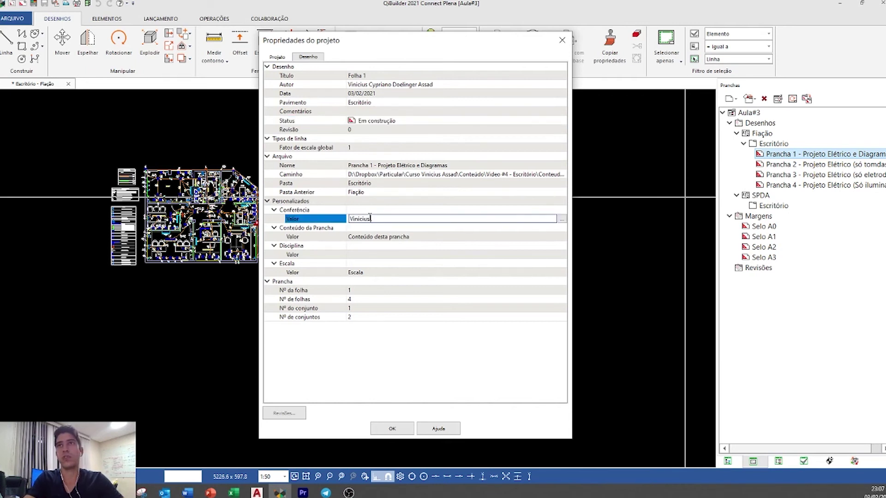
text( ASsad)
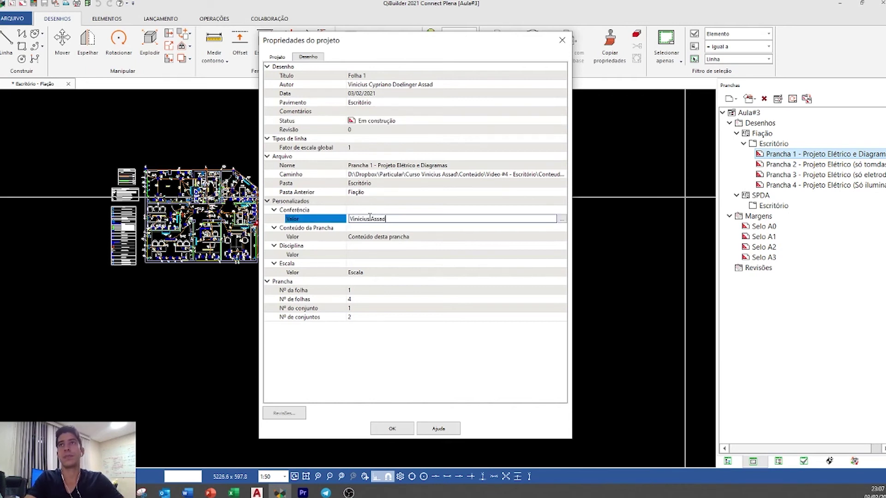
- Set the Prancha 1 Conteúdo da Prancha value to "Projeto Elétrico, Quadro de Cargas, Tabelas de carga e demanda e Diagrama Unifilar"
click(365, 236)
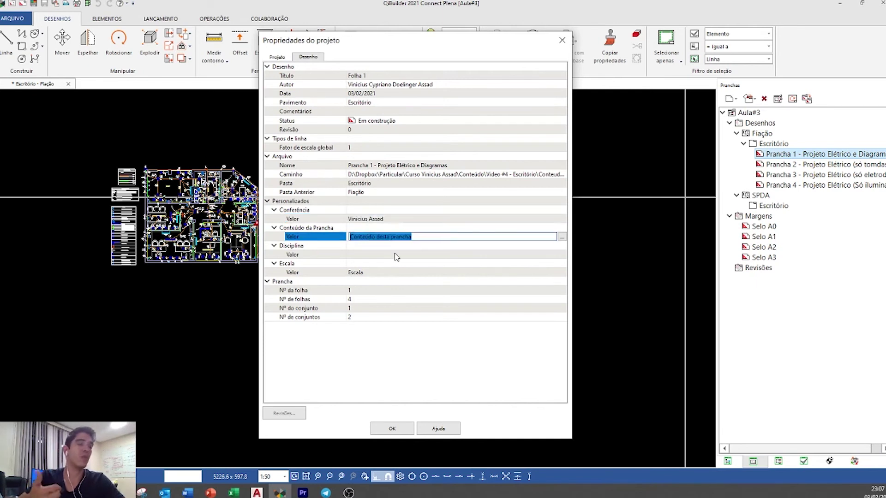
text(Projeto Elétrico, )
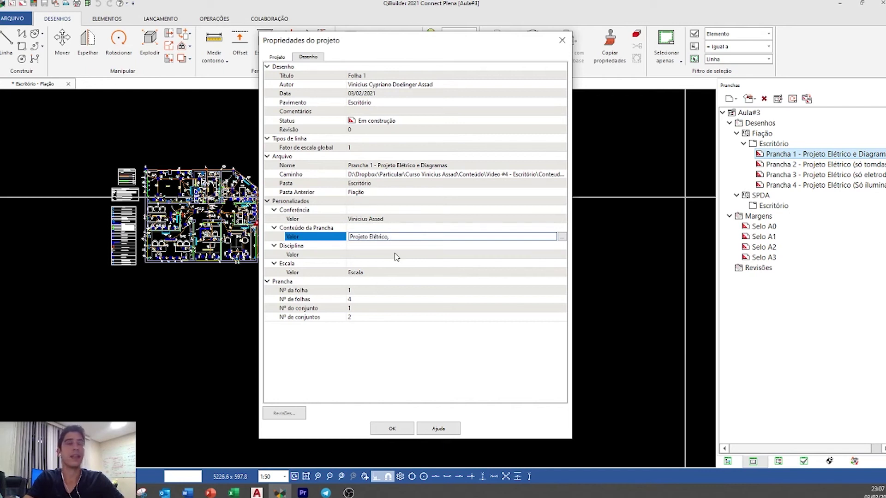
text(Diag)
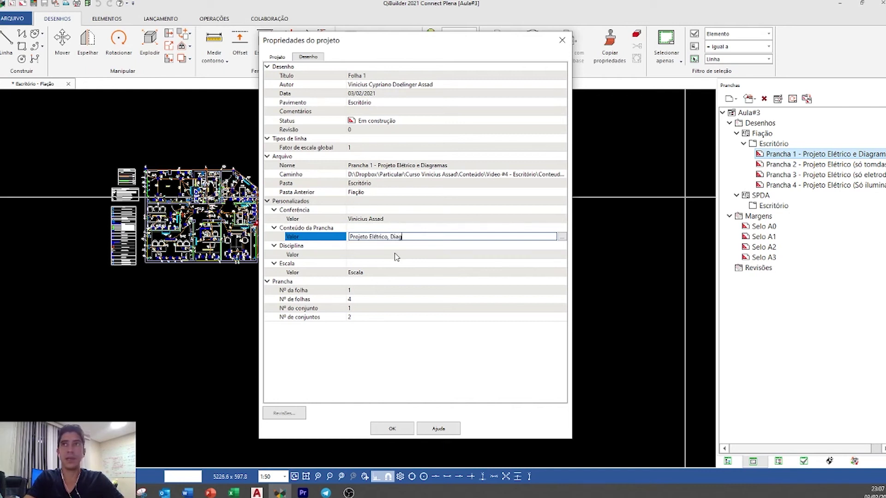
key(BackSpace)
key(BackSpace)
key(BackSpace)
text(Quadro de Cargas, Tabelas de carga e demanda e)
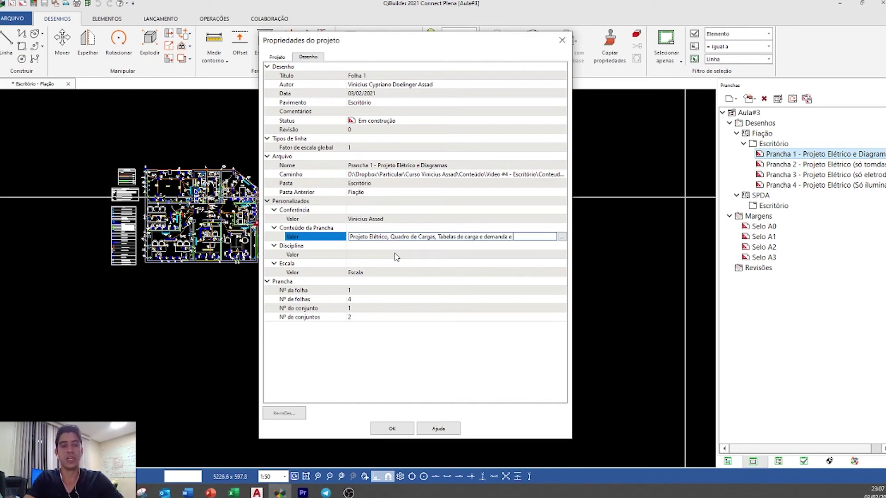
text( Diagra)
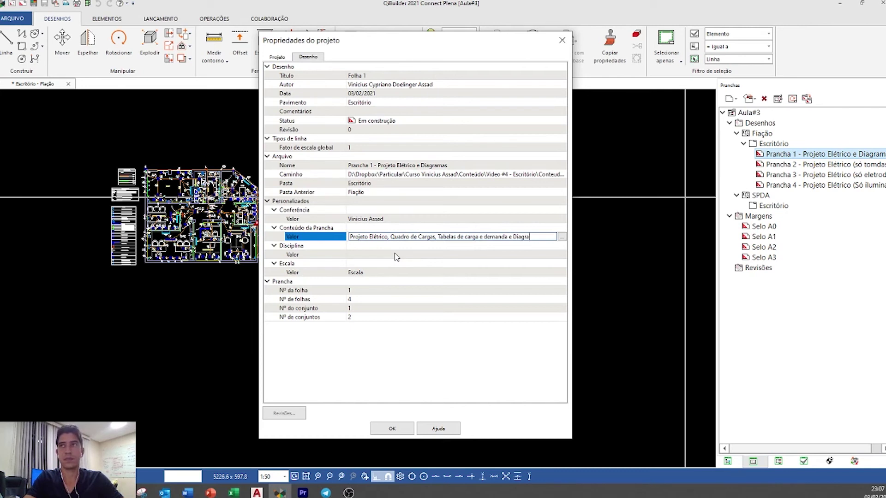
text(ma Unifilar)
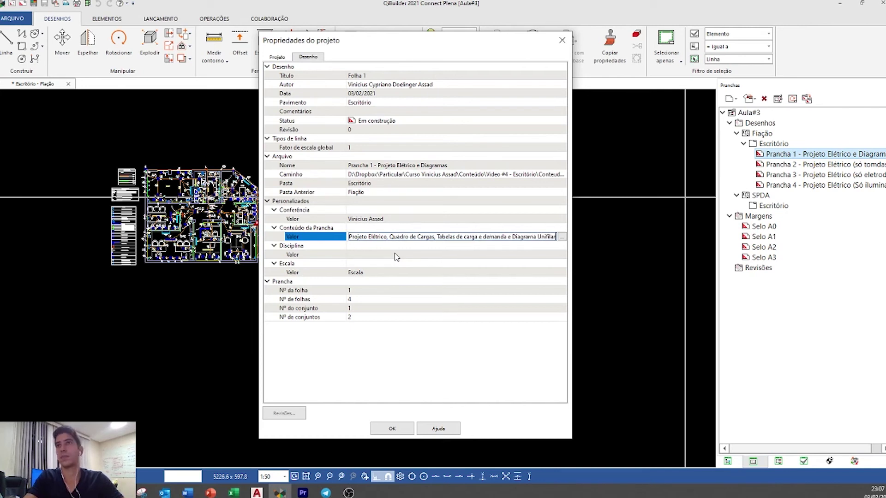
- Set the Disciplina value of the Prancha 1 drawing to "Redes Elétricas"
click(388, 256)
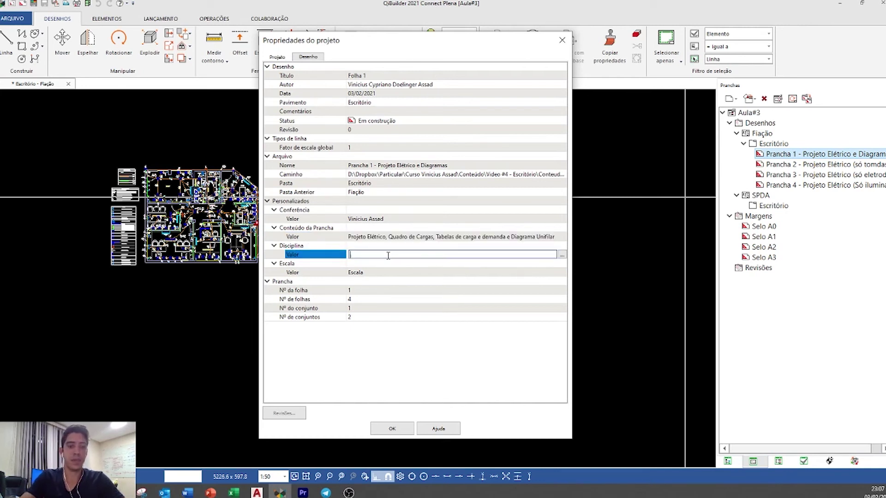
text(Proje)
key(BackSpace)
key(BackSpace)
key(BackSpace)
text(Redes E)
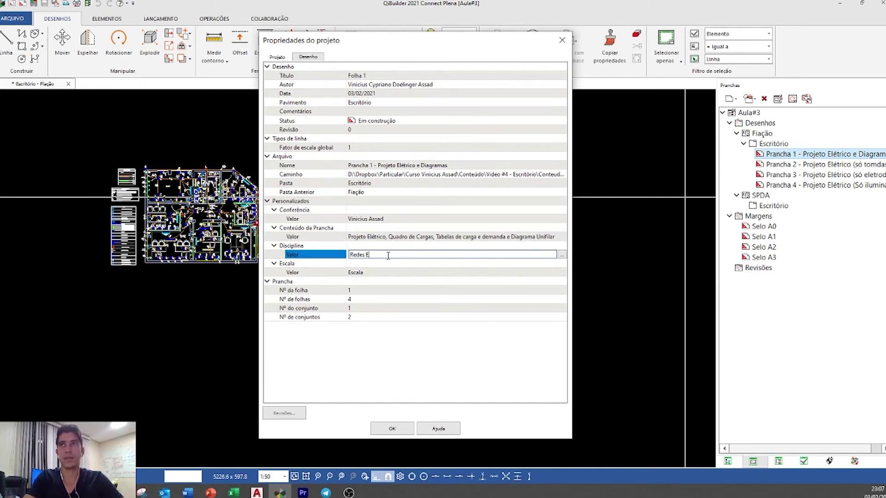
text(létricas)
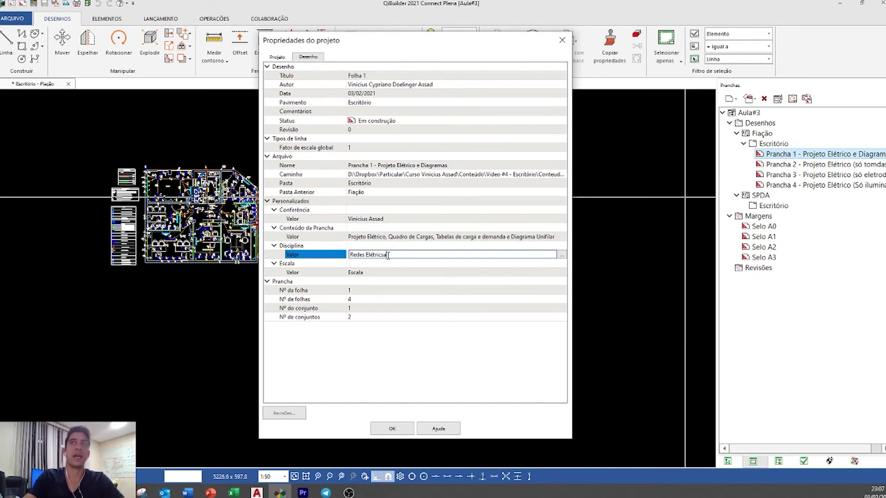
text(s)
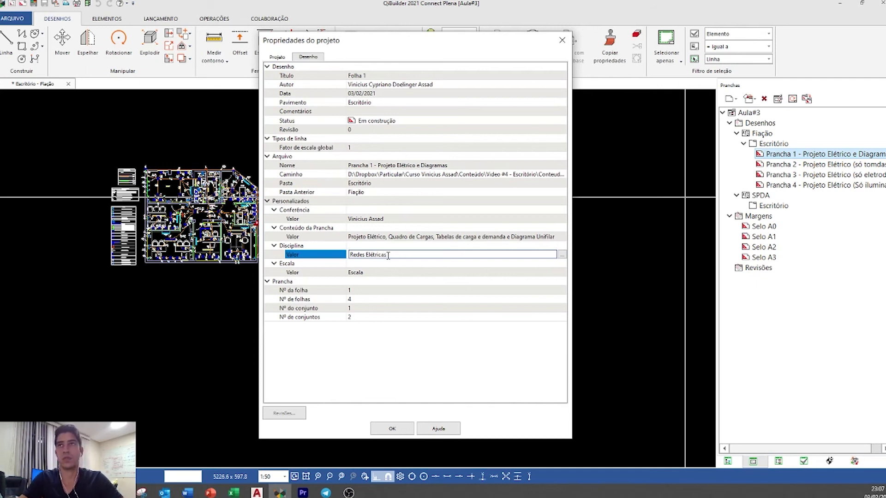
- Set the Prancha 1 Escala value to 1:50 and accept the drawing properties
text(1:50)
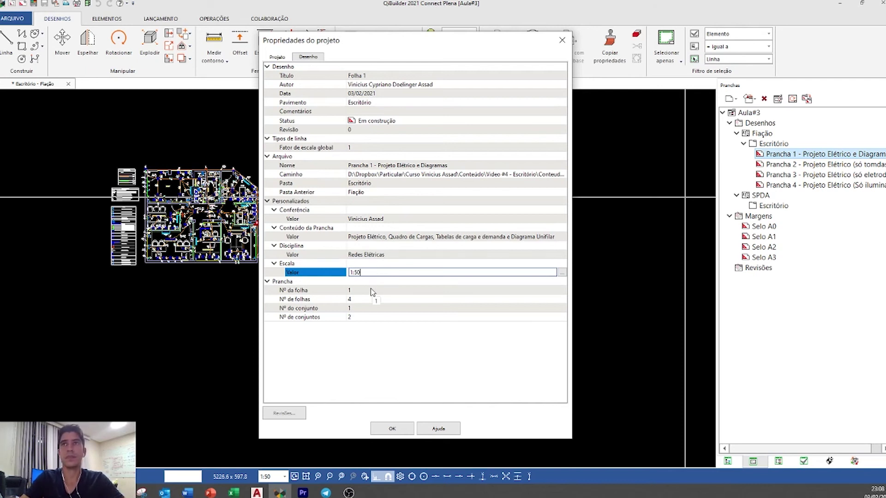
key(Return)
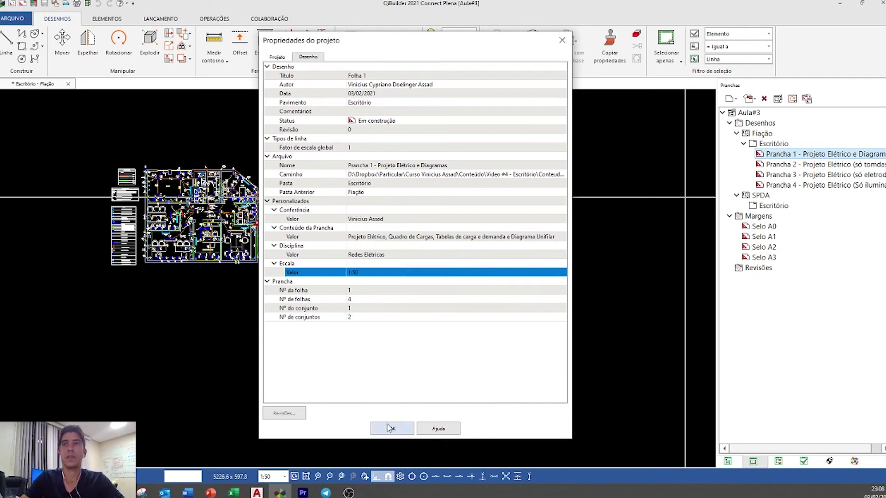
click(389, 428)
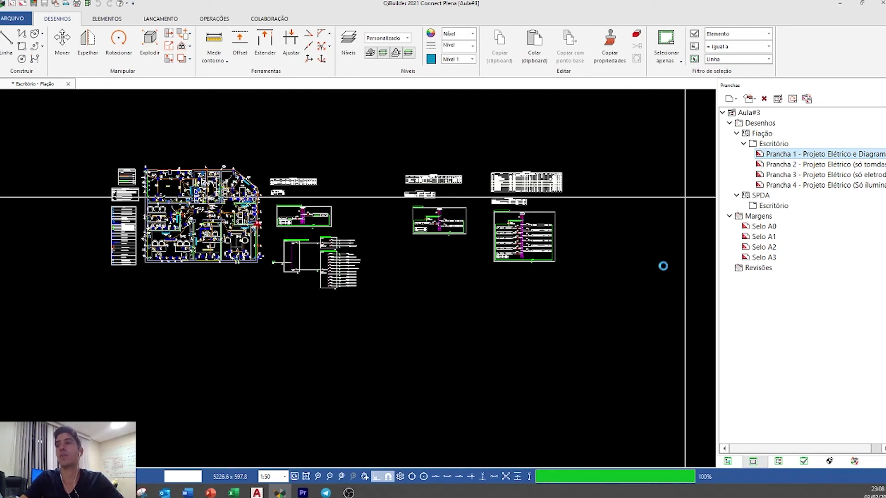
- Open the Prancha 1 sheet and examine the filled-in title block, revision table and overall sheet layout
right_click(784, 165)
key(Escape)
double_click(793, 154)
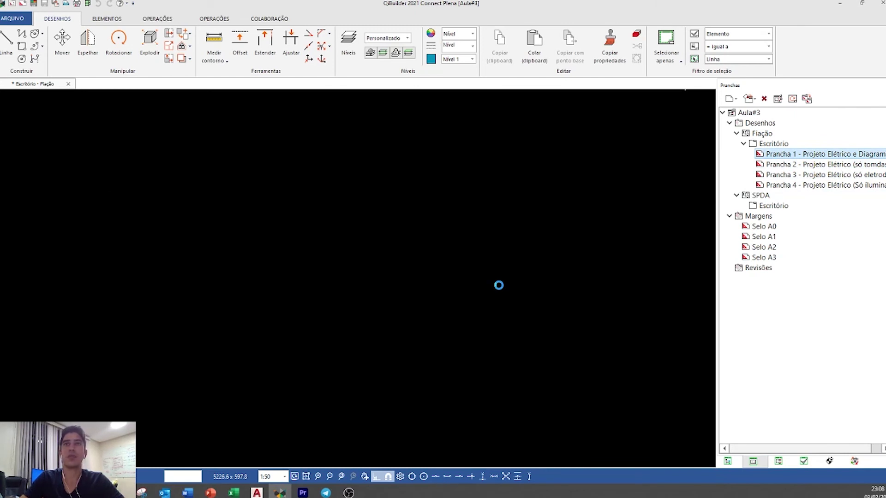
scroll(467, 290, down, 2)
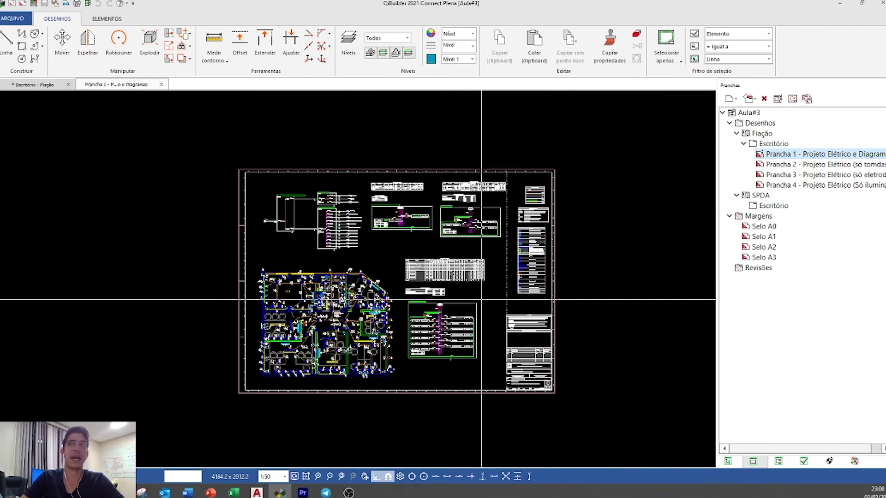
scroll(529, 355, up, 5)
middle_drag(416, 276, 381, 280)
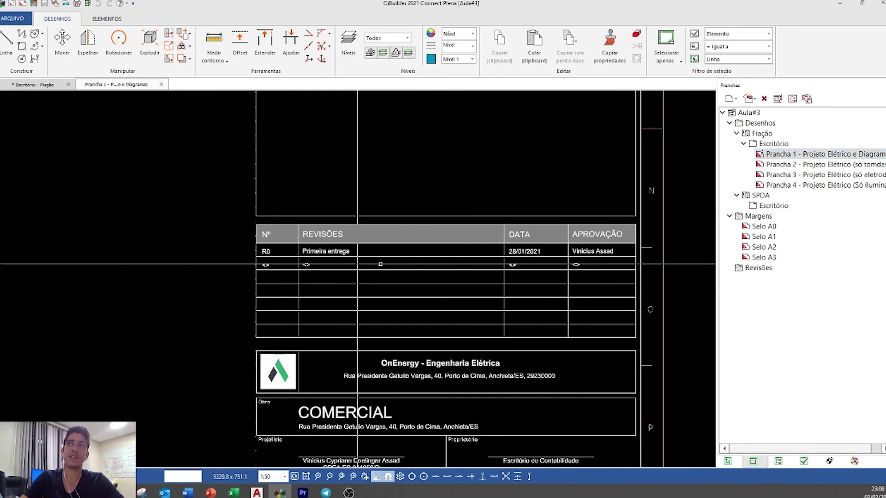
scroll(380, 264, down, 2)
middle_drag(471, 295, 352, 209)
scroll(475, 290, up, 3)
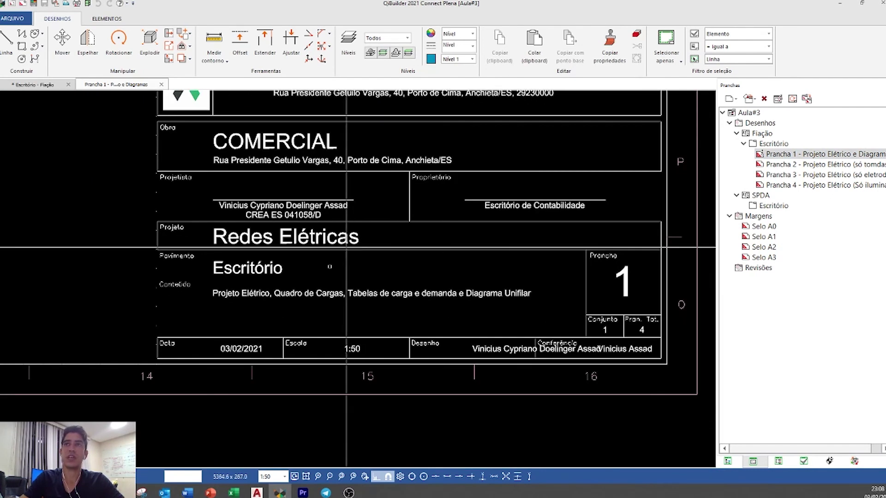
middle_drag(480, 266, 471, 330)
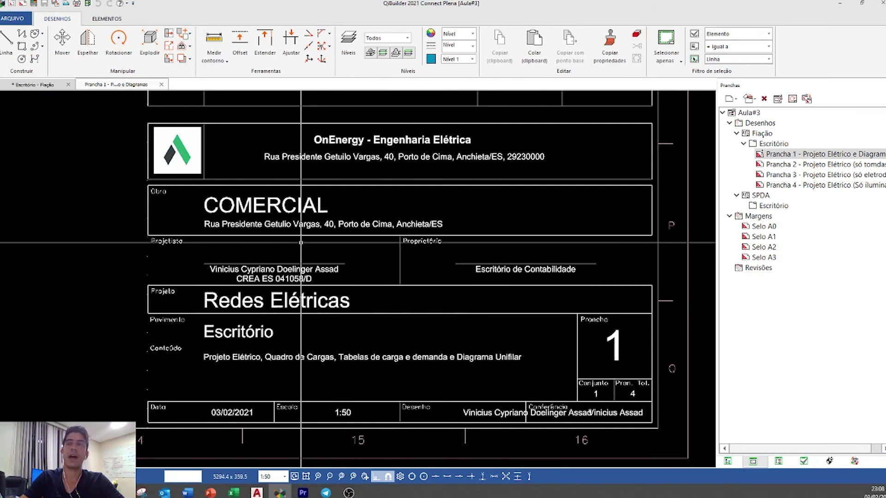
scroll(395, 277, down, 6)
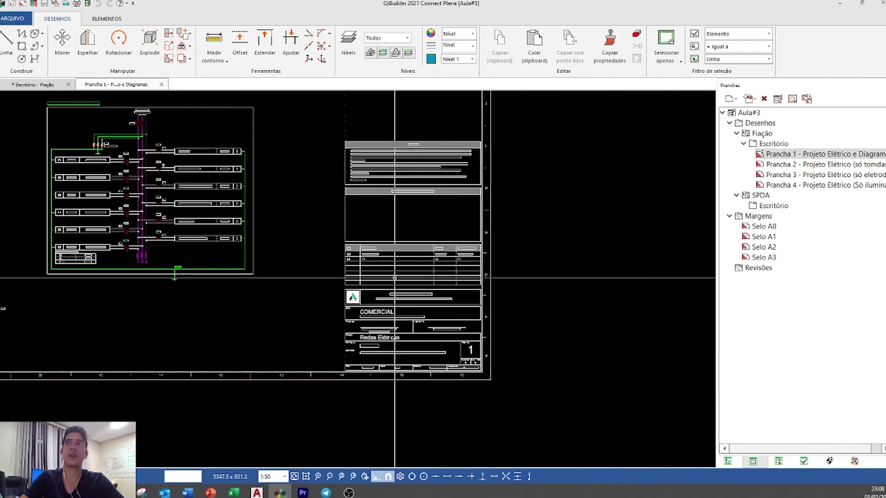
scroll(393, 164, up, 5)
scroll(393, 165, down, 4)
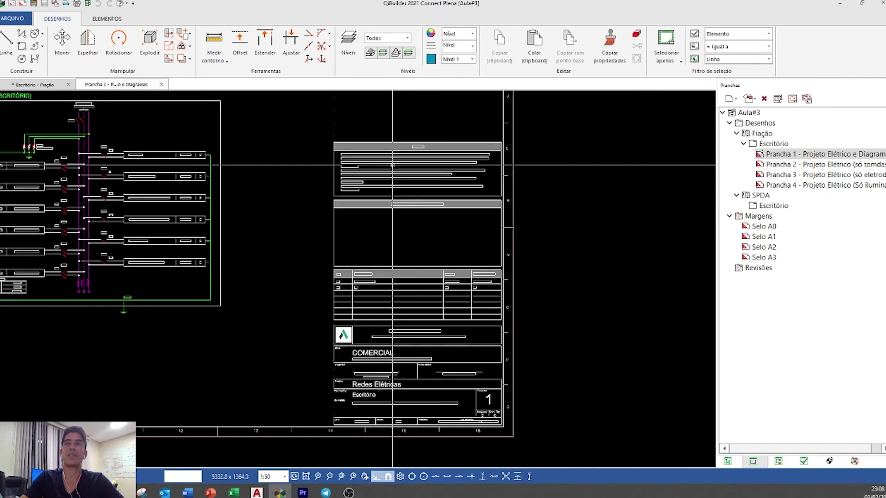
scroll(393, 165, down, 4)
scroll(562, 461, up, 2)
mouse_move(562, 462)
middle_down()
mouse_move(585, 457)
mouse_move(576, 401)
middle_up()
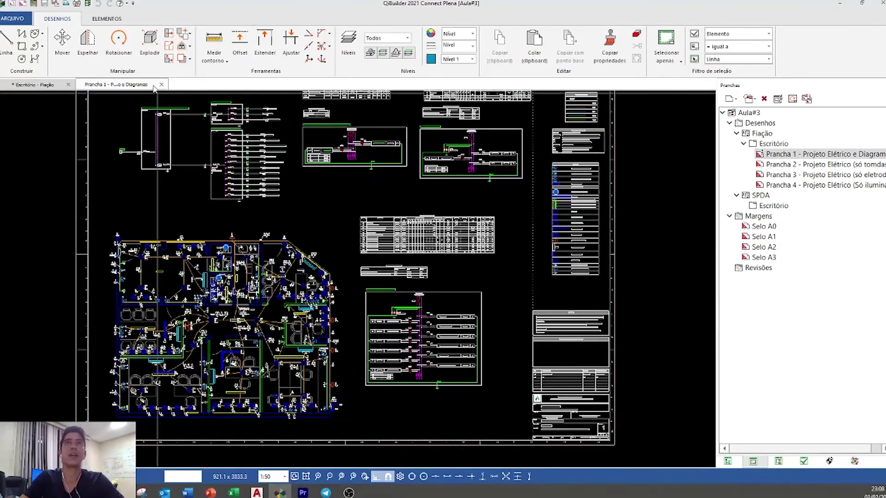
- Open the properties of the Prancha 2 sheet and enter the author's name in the Autor field
right_click(779, 165)
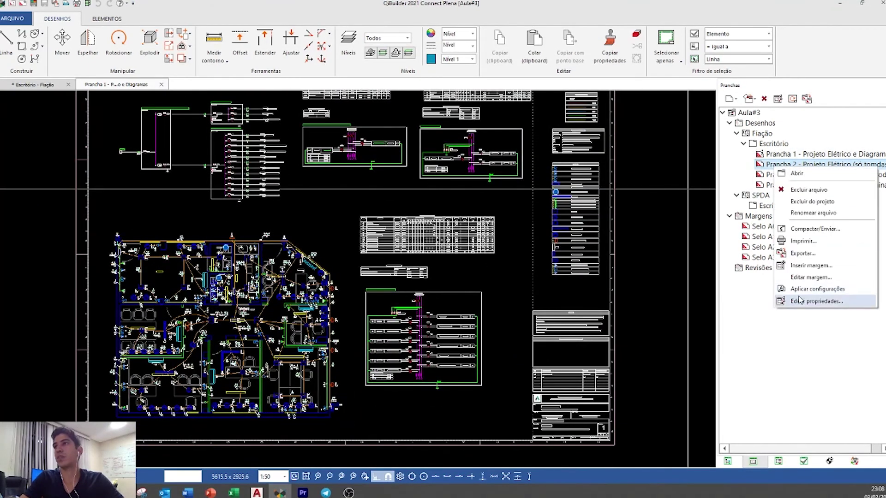
click(803, 301)
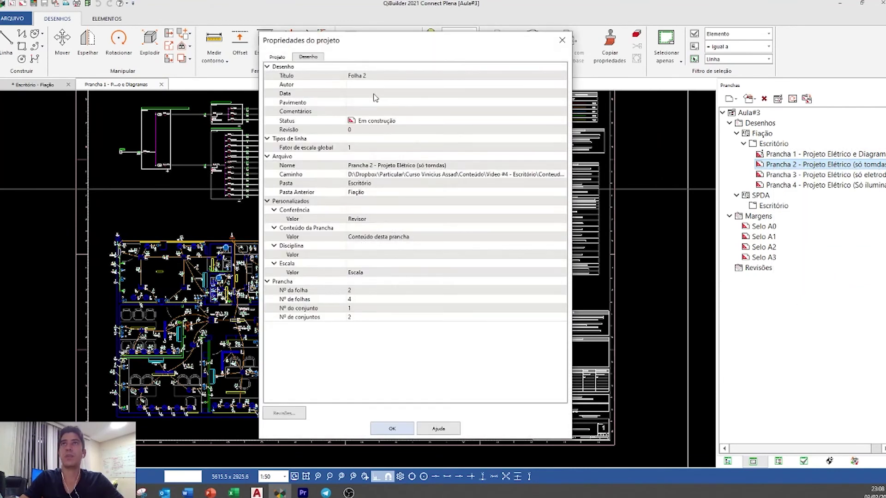
click(372, 85)
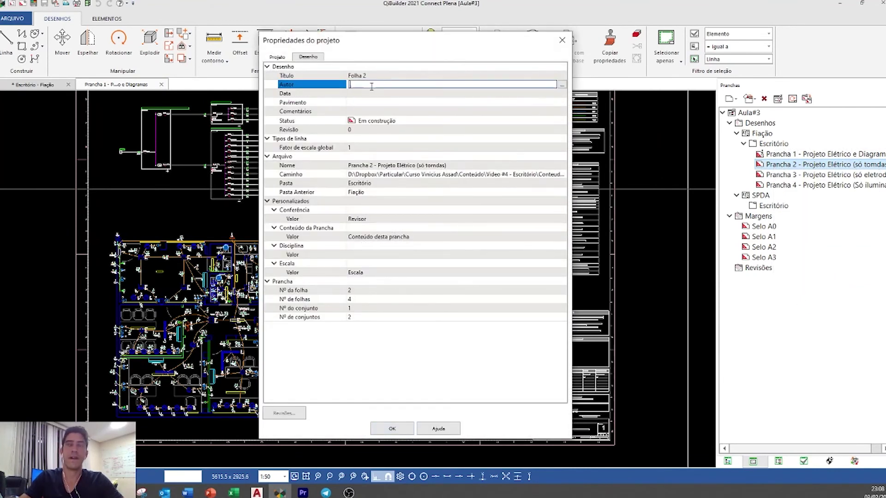
text(Vinicius Assad)
- Set the Prancha 2 drawing's Data to 03/02/2021 and its Pavimento to Escritório
click(367, 94)
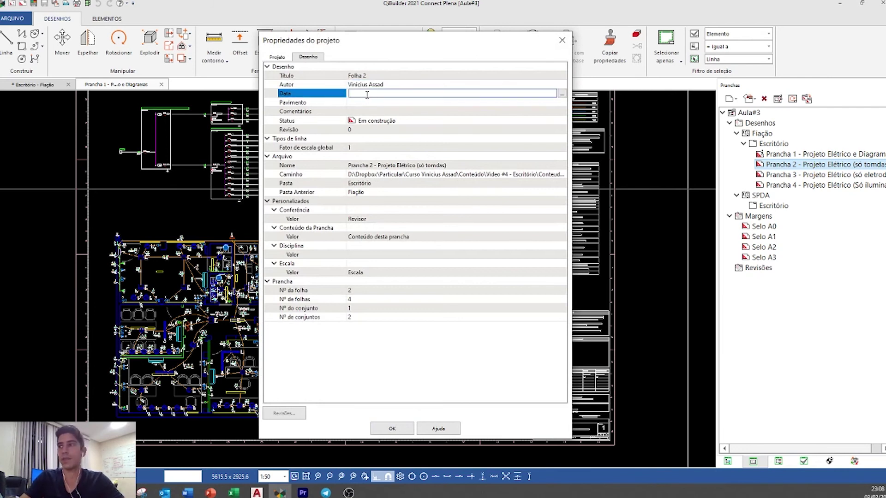
text(03/02/2021)
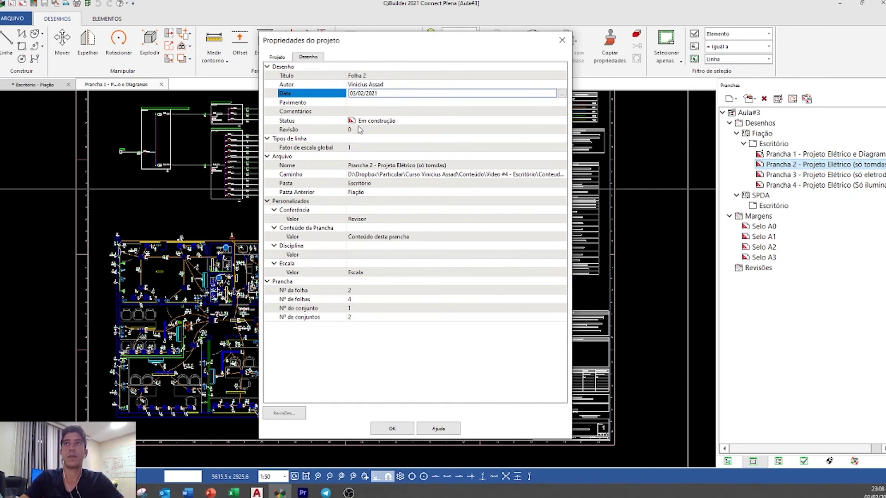
click(364, 102)
text(Escritór)
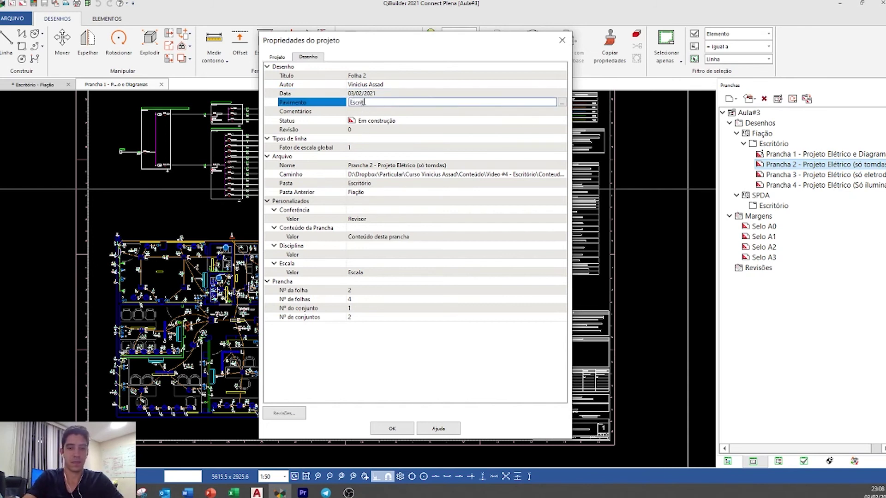
text(io)
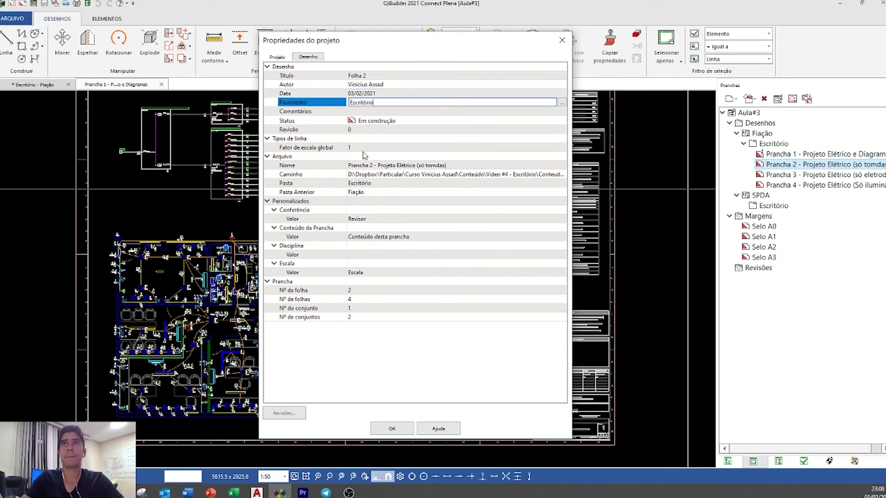
- Enter the reviewer's name as the Conferência value of the Prancha 2 drawing
click(361, 219)
text(Vi)
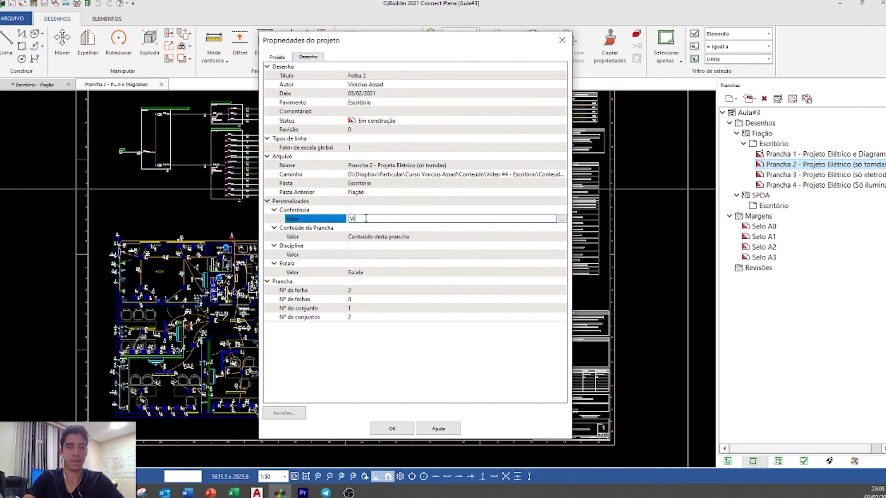
text(nciius Assad)
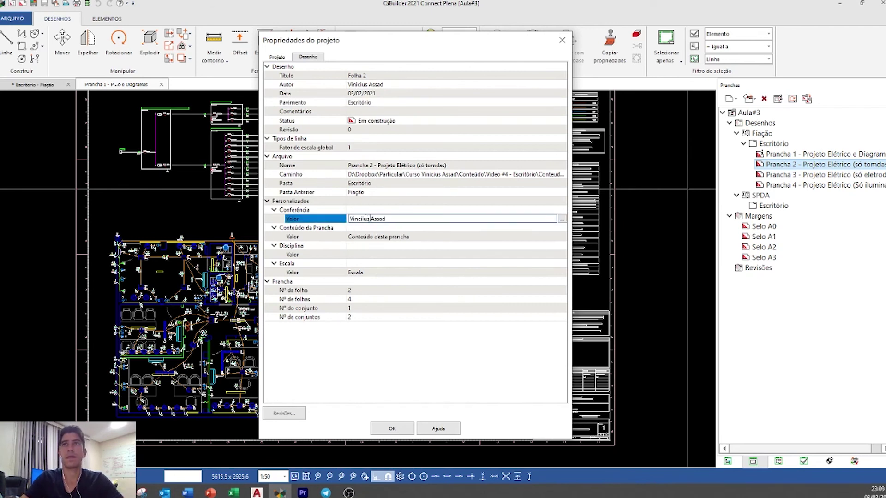
click(363, 219)
key(BackSpace)
- Set the Conteúdo da Prancha value of the Prancha 2 drawing to "Rede Elétrica - Representação de tomadas"
click(376, 236)
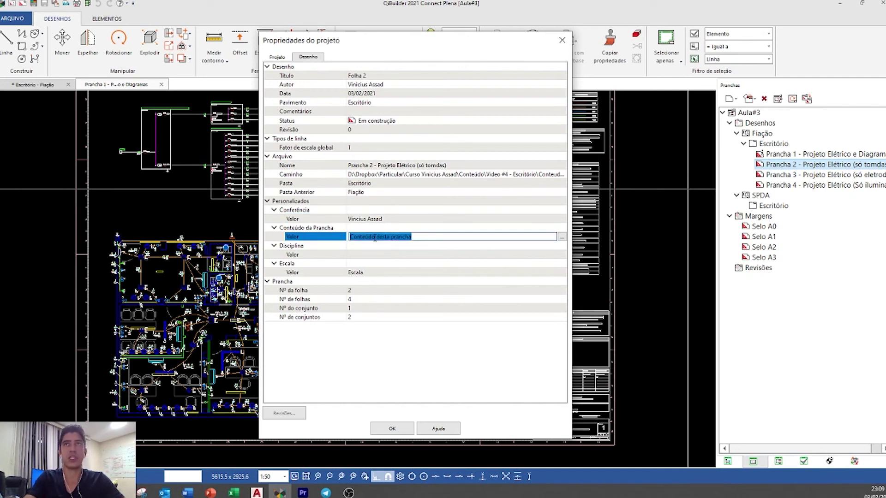
text(Rede)
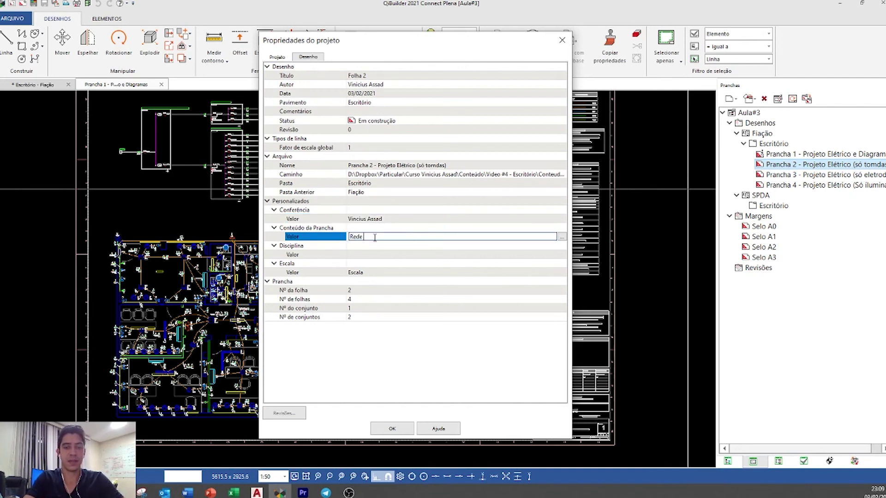
text( Elétrica)
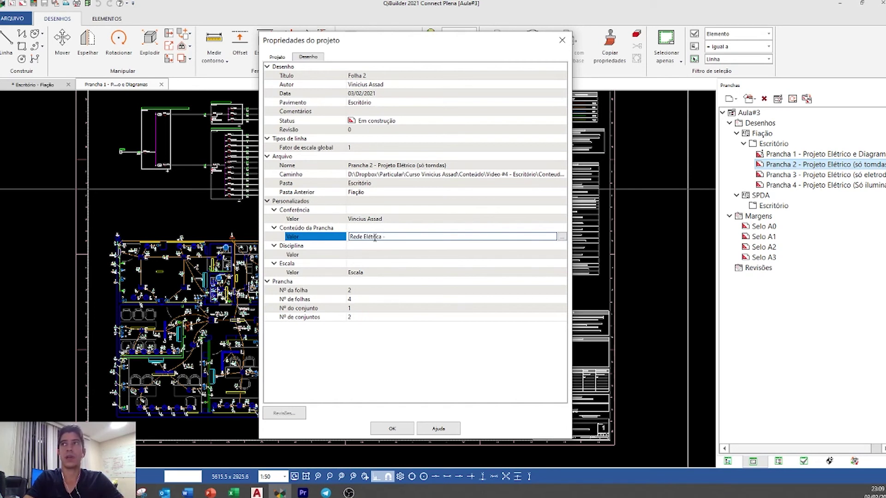
text( - R)
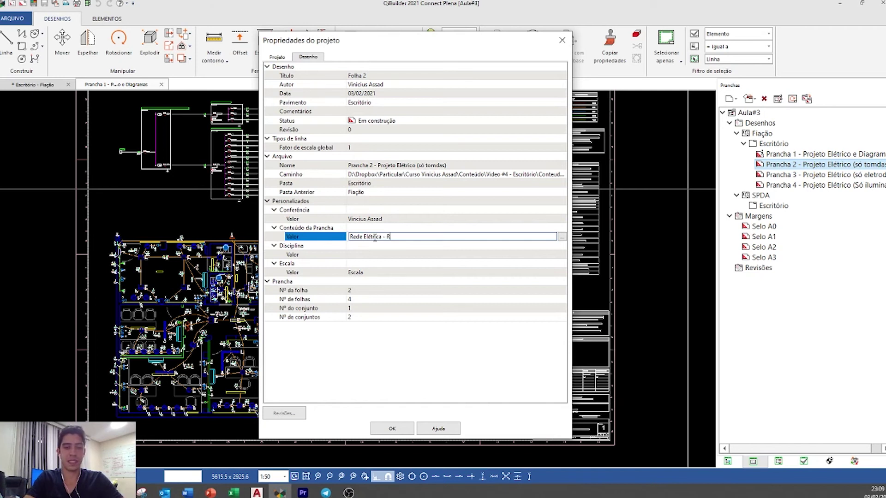
text(epresentação de tomas)
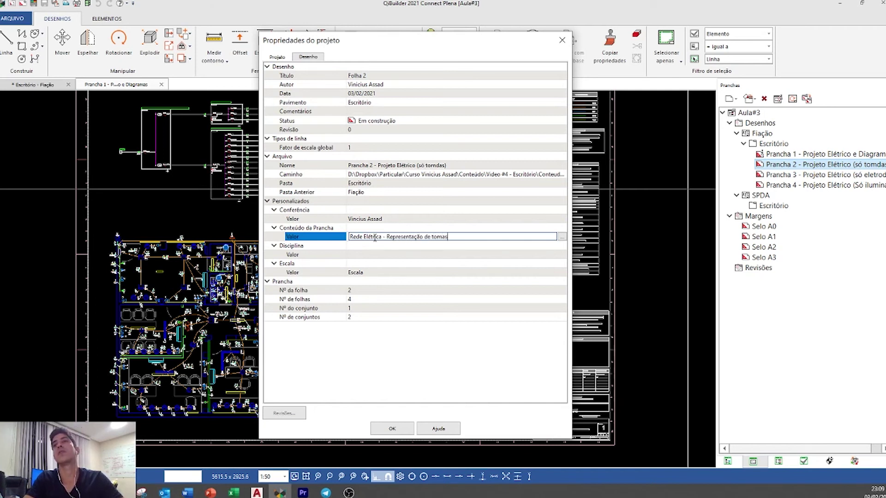
key(BackSpace)
text(das)
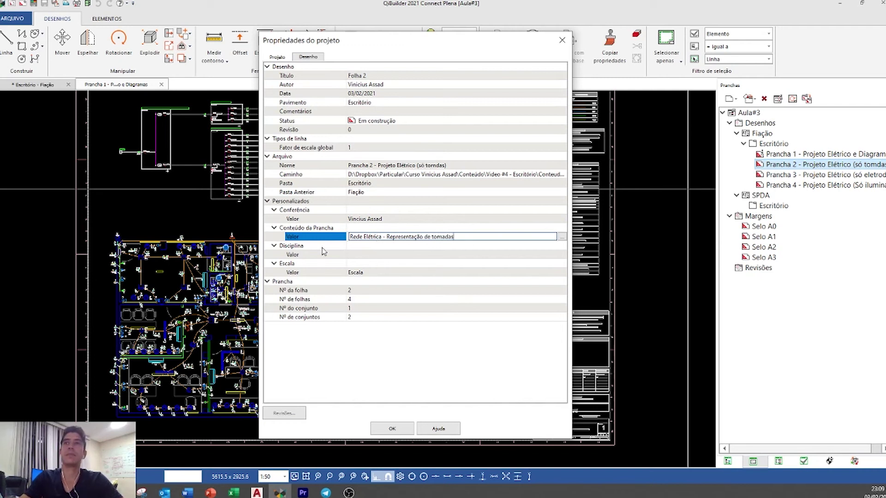
- Set the Prancha 2 drawing's Disciplina to Redes Elétricas and its Escala to 1:50, and accept the properties
click(366, 256)
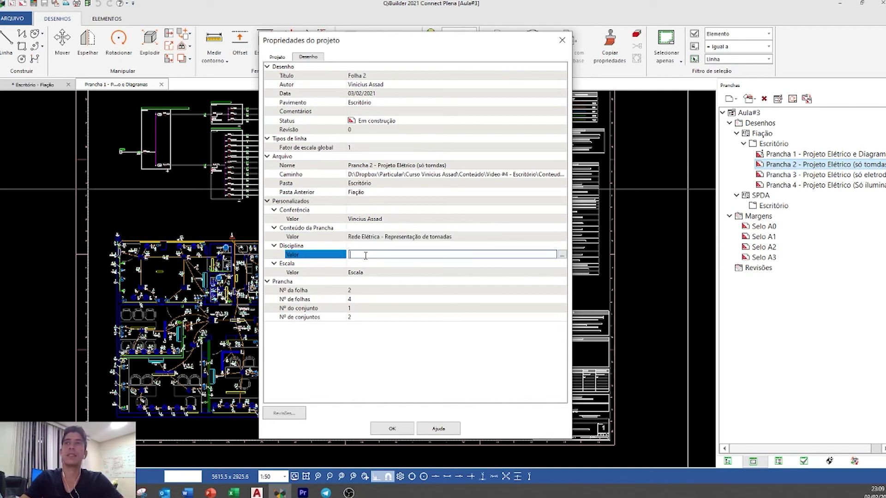
text(Redes)
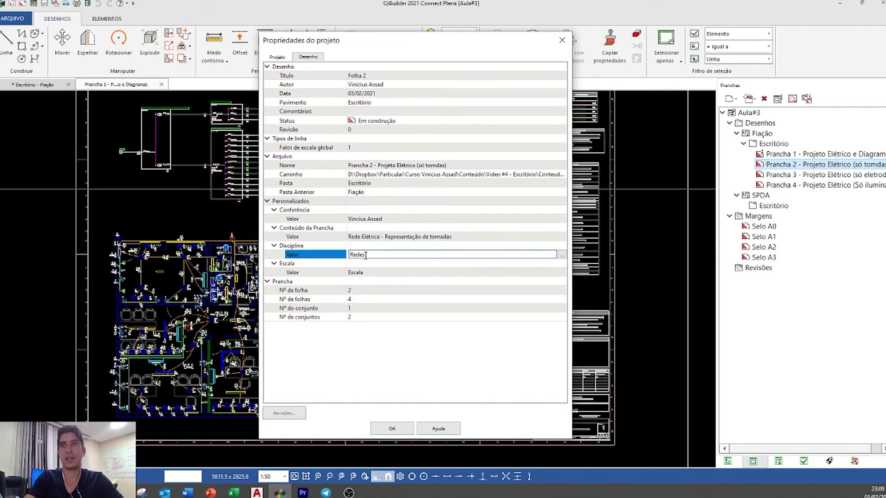
text( Elétricas)
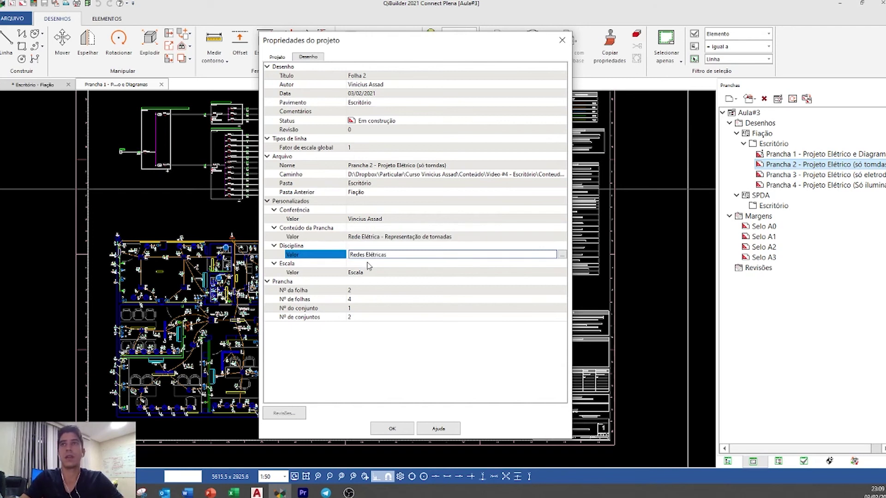
click(362, 272)
text(1:50)
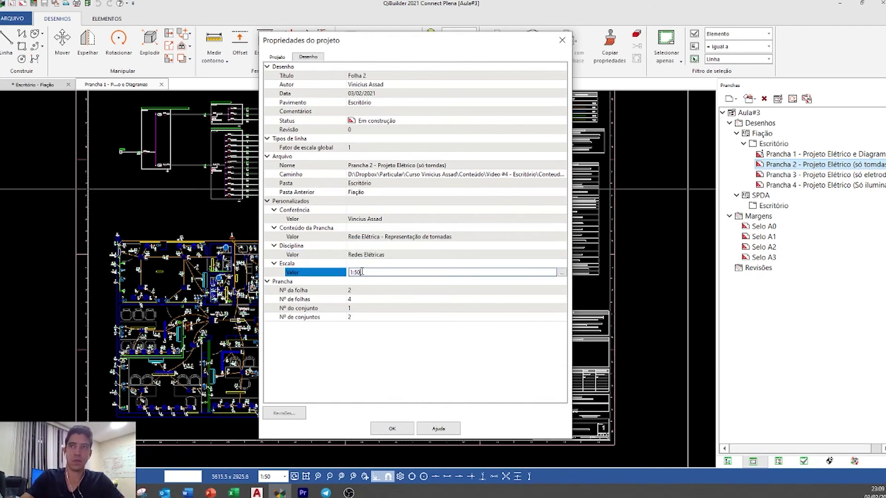
key(Return)
click(393, 428)
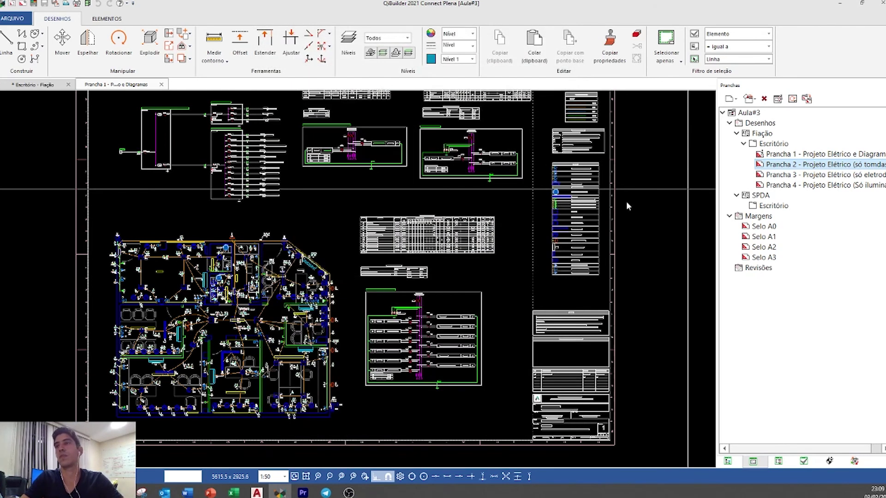
double_click(774, 175)
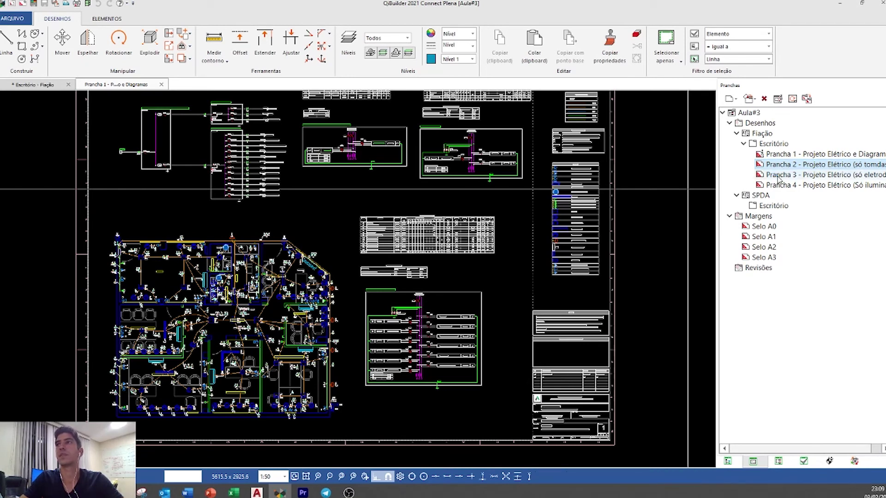
click(779, 177)
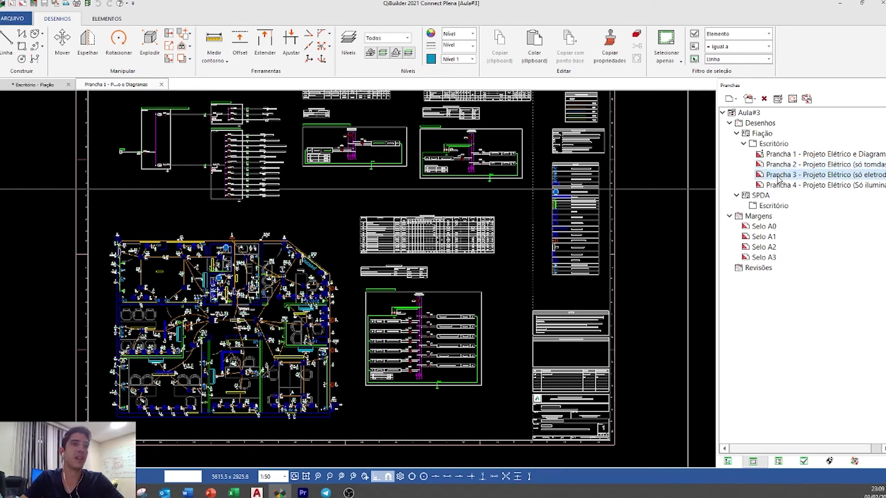
key(Down)
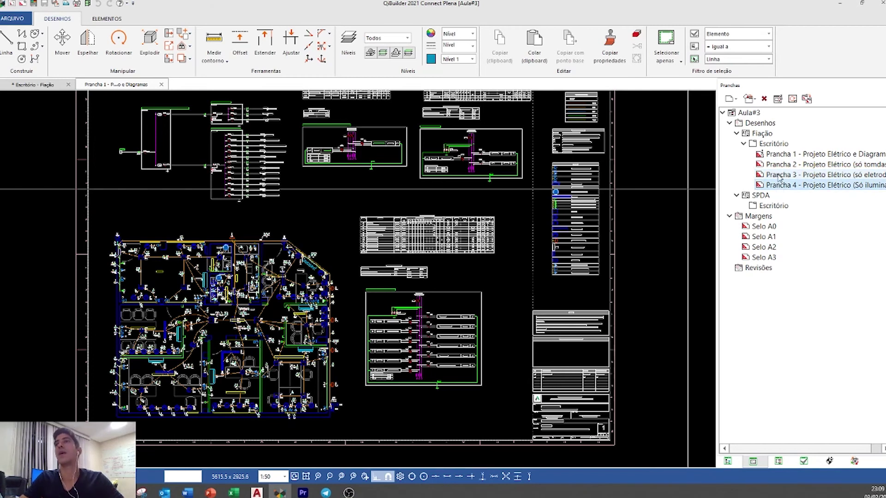
scroll(579, 303, down, 3)
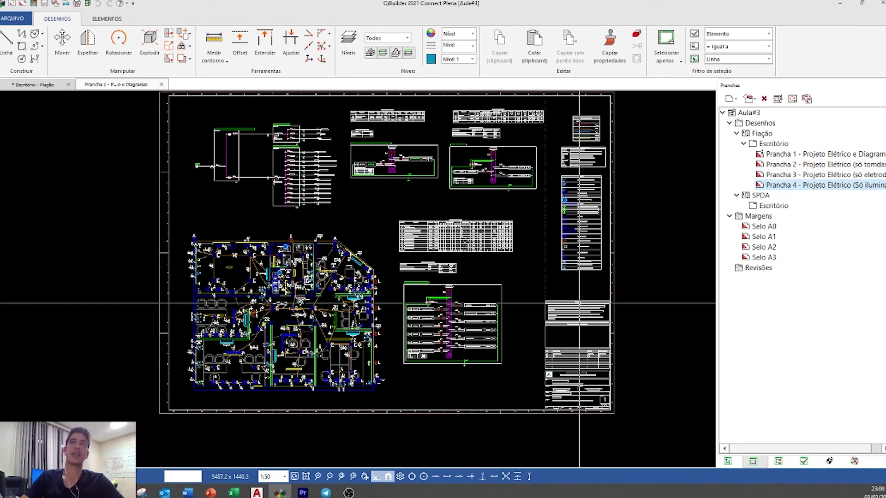
middle_drag(466, 290, 438, 296)
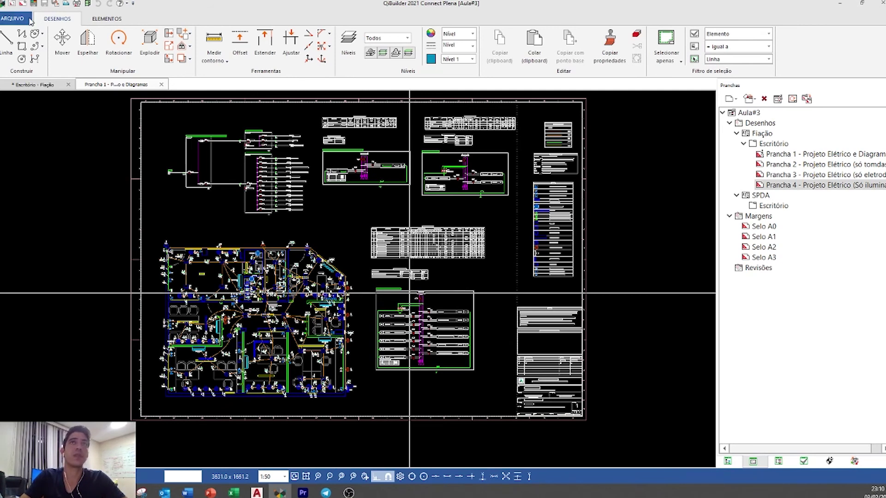
- Export the complete building's 3D model in IFC format to the Modelos 3D folder with the identification "IFC - Escritorio"
click(13, 19)
mouse_move(58, 106)
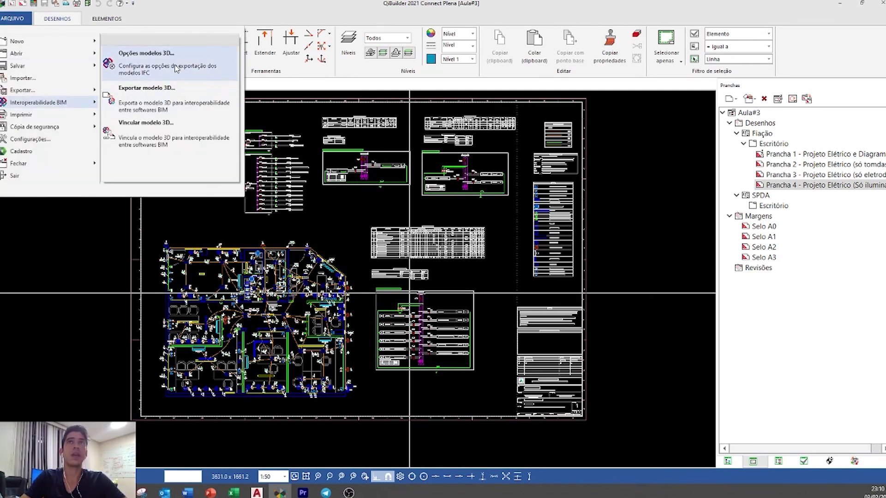
click(179, 101)
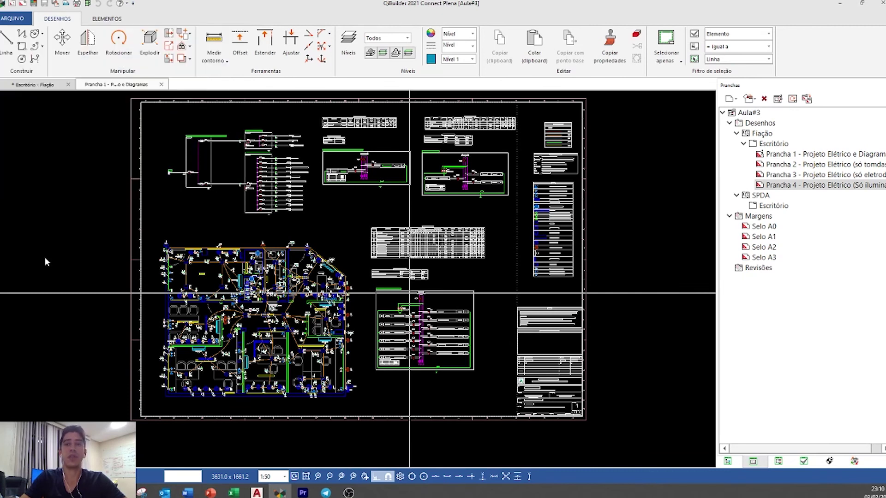
click(475, 139)
drag(475, 139, 431, 142)
text(IFC - El)
text(critorio)
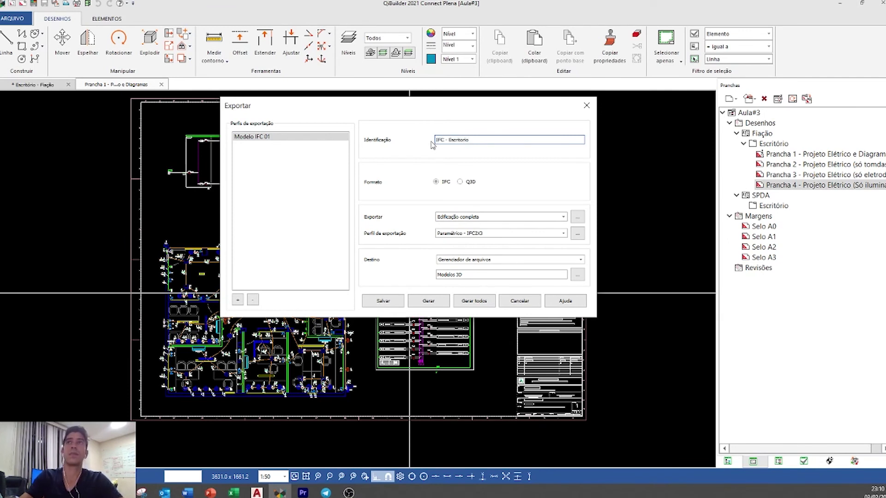
click(429, 305)
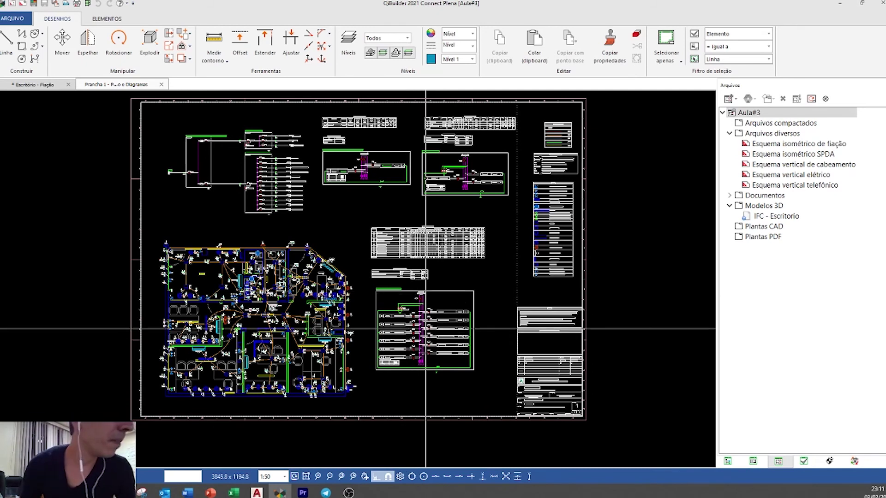
- Switch to the Escritório - Fiação drawing and open the 3D view of the electrical installation
click(125, 16)
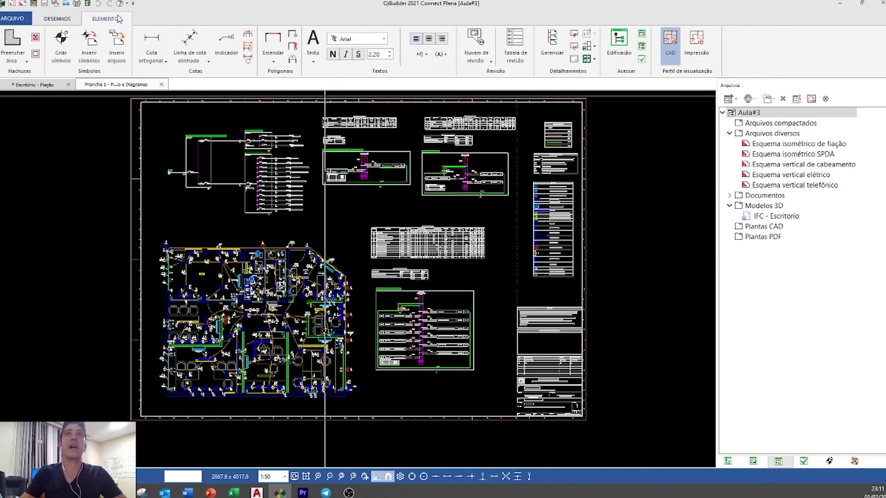
click(73, 21)
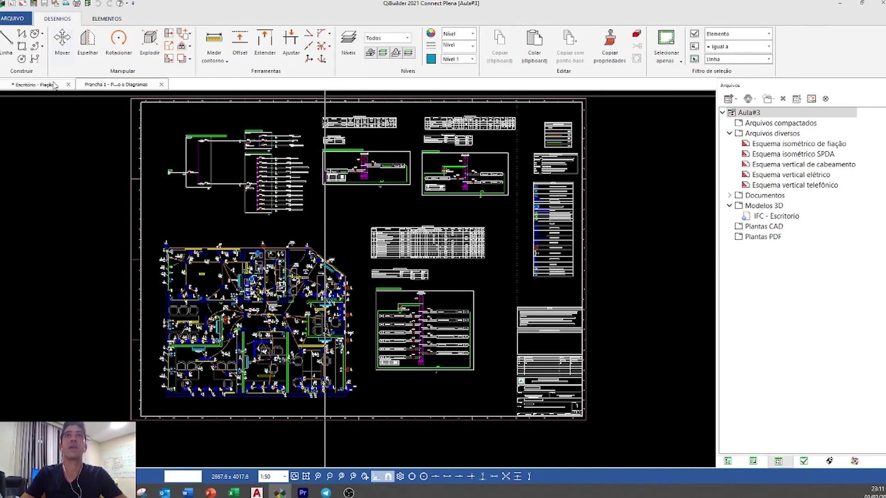
click(51, 87)
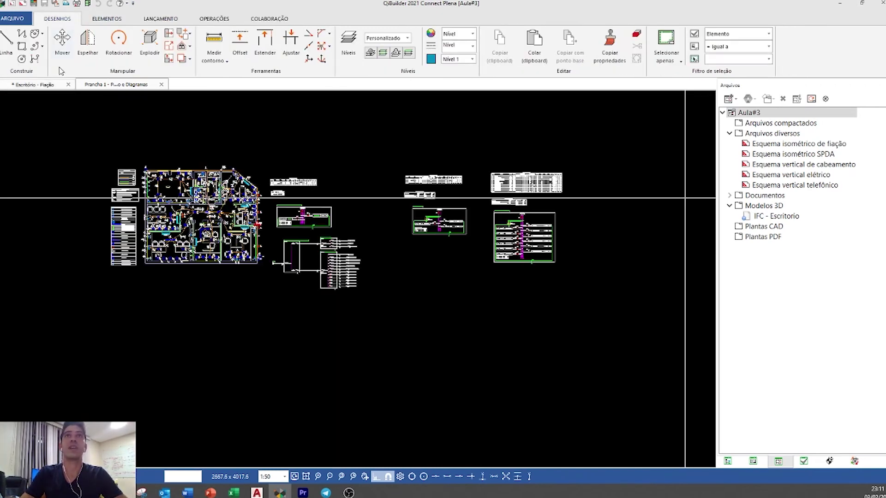
click(107, 19)
click(161, 19)
click(717, 50)
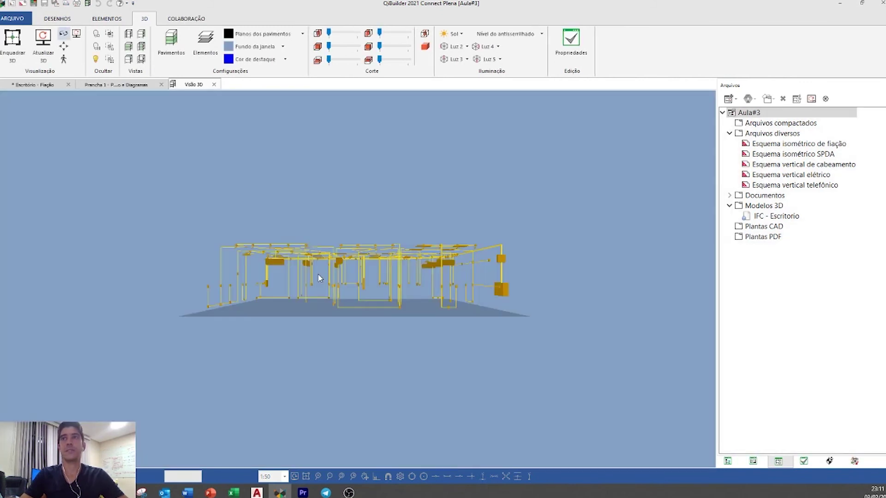
- Examine the conduits, luminaires and outlet boxes in the 3D model from several angles, and close the 3D view
scroll(337, 279, up, 5)
drag(336, 279, 338, 349)
middle_drag(294, 316, 556, 303)
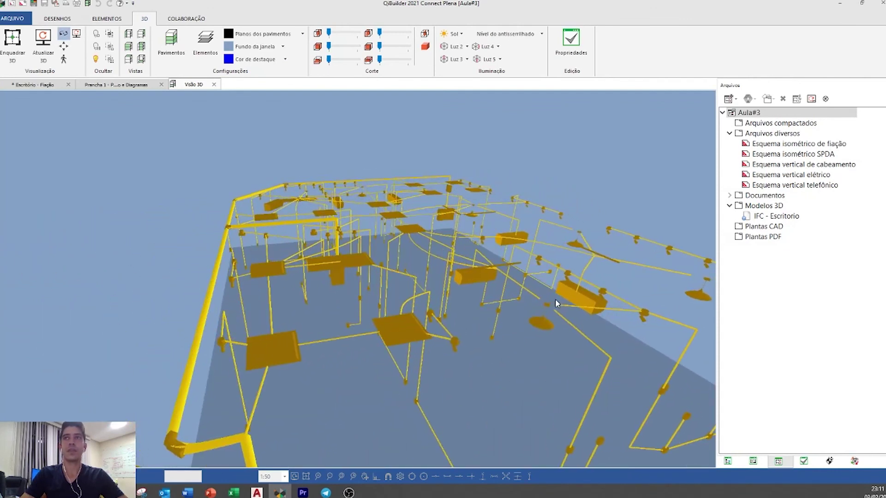
scroll(475, 331, down, 6)
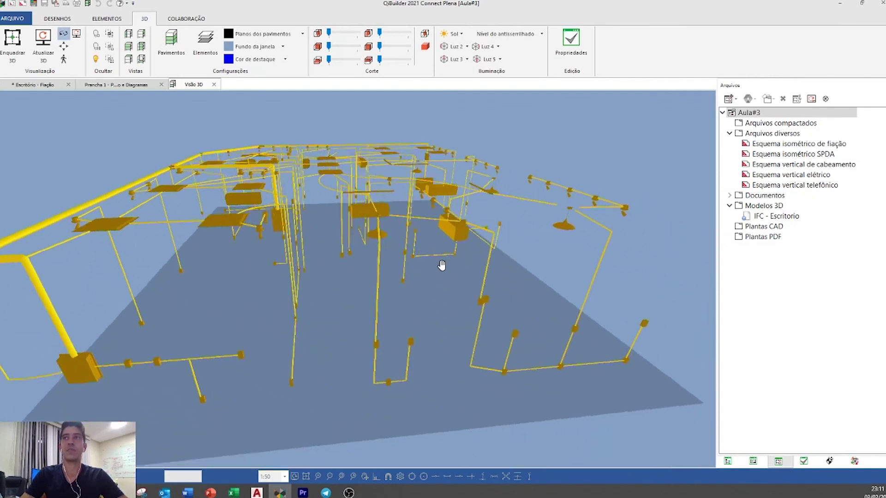
scroll(471, 267, up, 5)
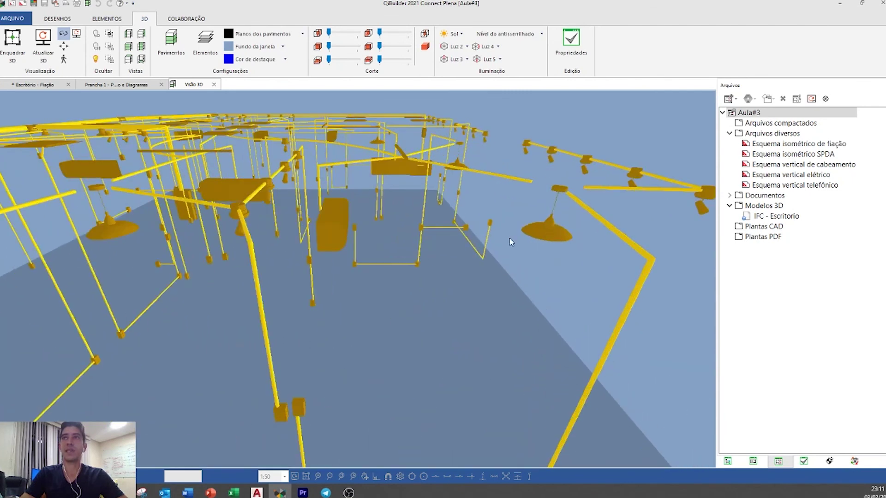
scroll(344, 256, down, 5)
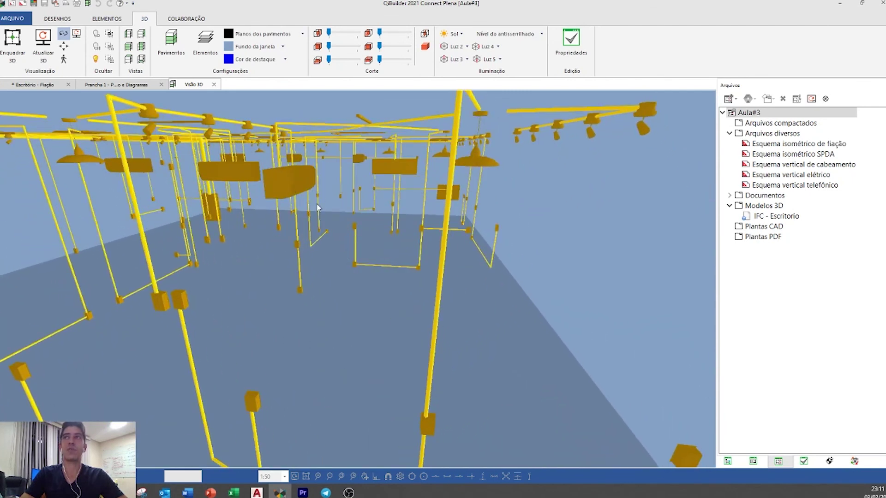
scroll(381, 238, up, 5)
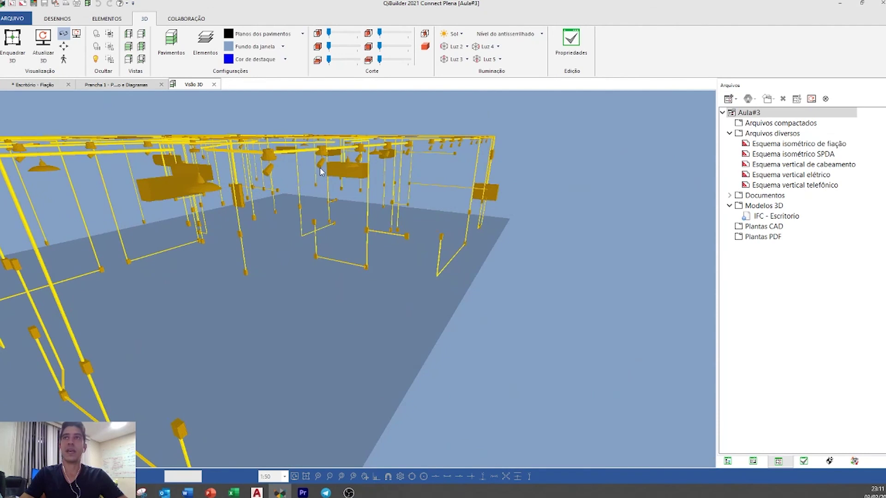
scroll(320, 169, down, 6)
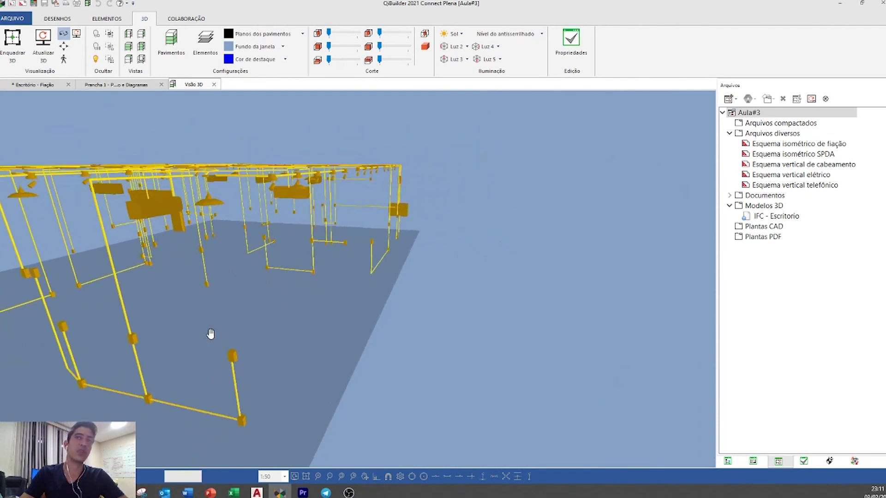
drag(268, 295, 199, 247)
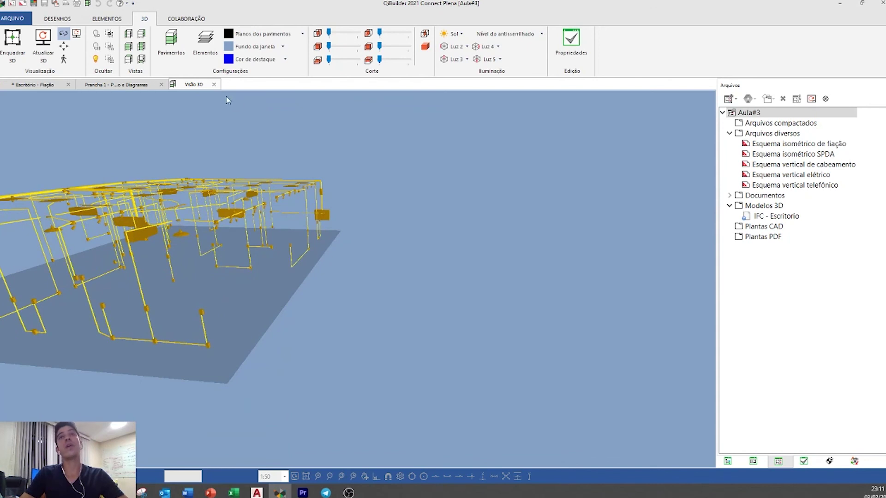
click(213, 84)
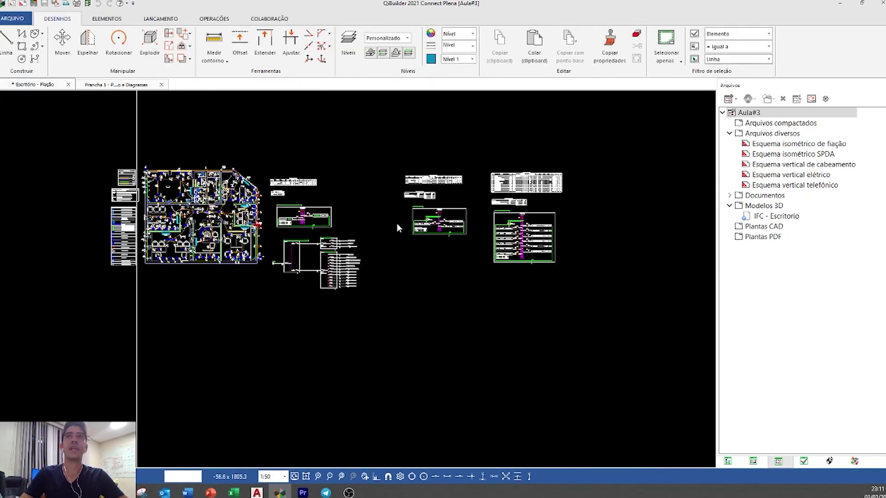
- Return to the Prancha 1 sheet and review its export format and destination options without exporting
click(752, 461)
click(748, 462)
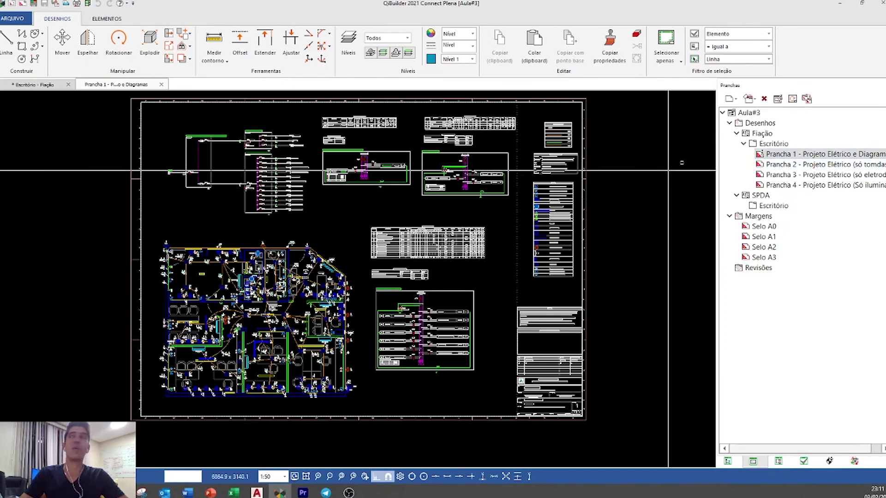
click(806, 99)
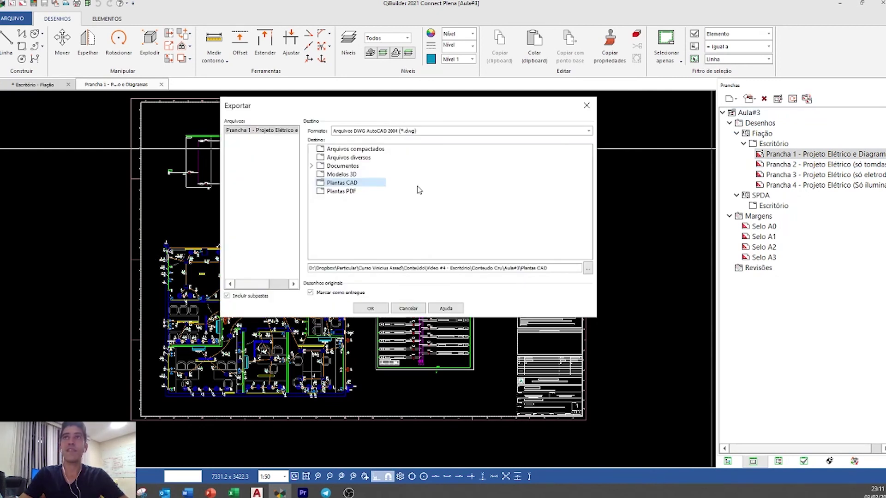
click(586, 105)
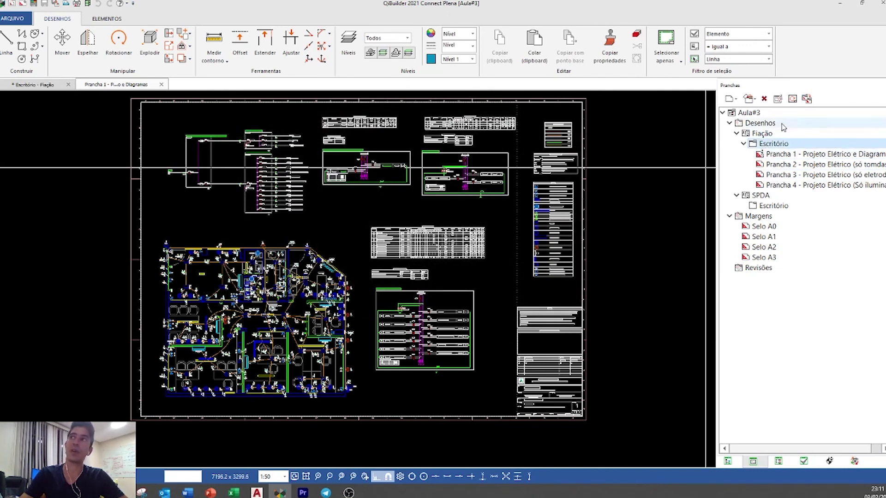
- Export the four Escritório sheets in AutoCAD 2004 DWG format to the Plantas CAD folder, with the original drawings marked as delivered
click(806, 99)
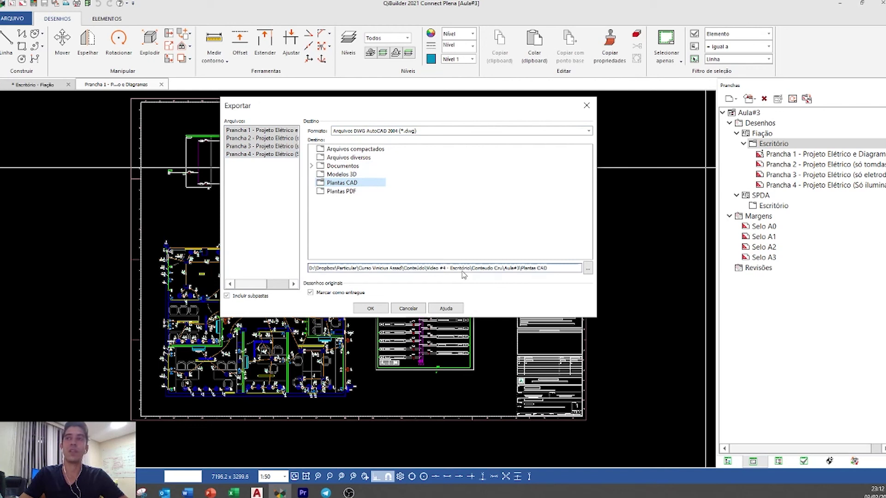
click(405, 132)
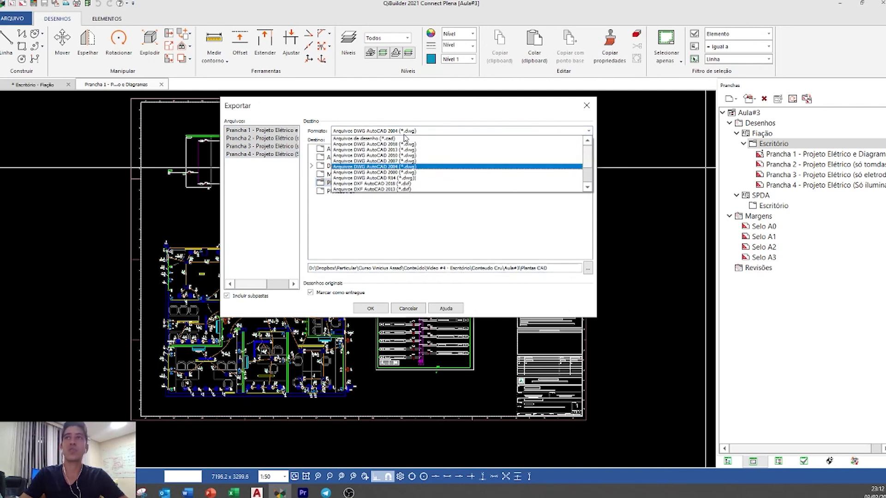
click(398, 167)
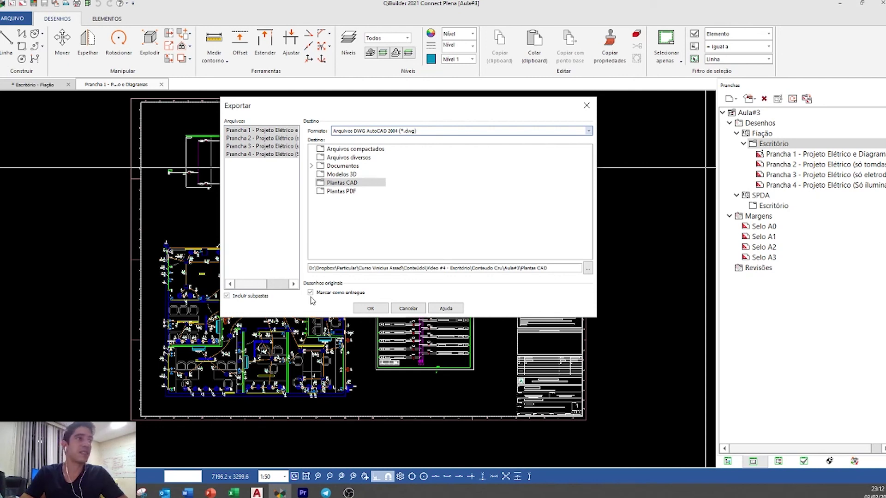
click(372, 308)
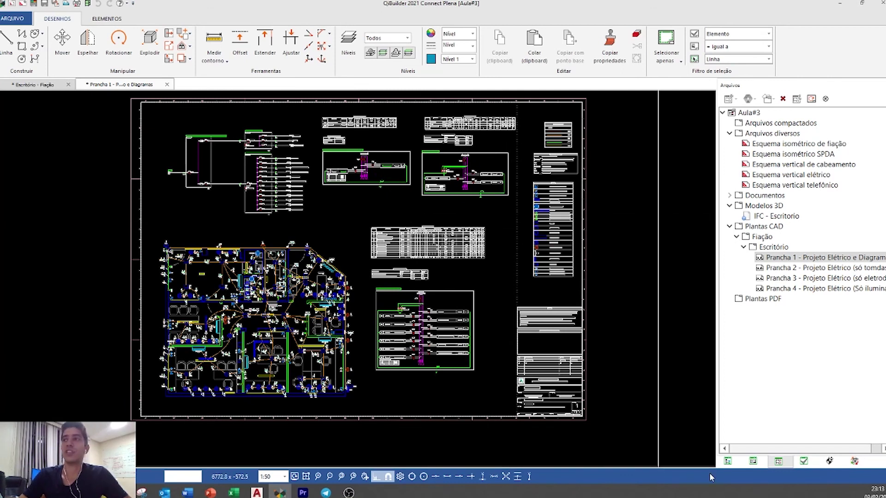
- Generate the Memorial descritivo report for the Elétrica project from the Escritório - Fiação drawing
click(727, 459)
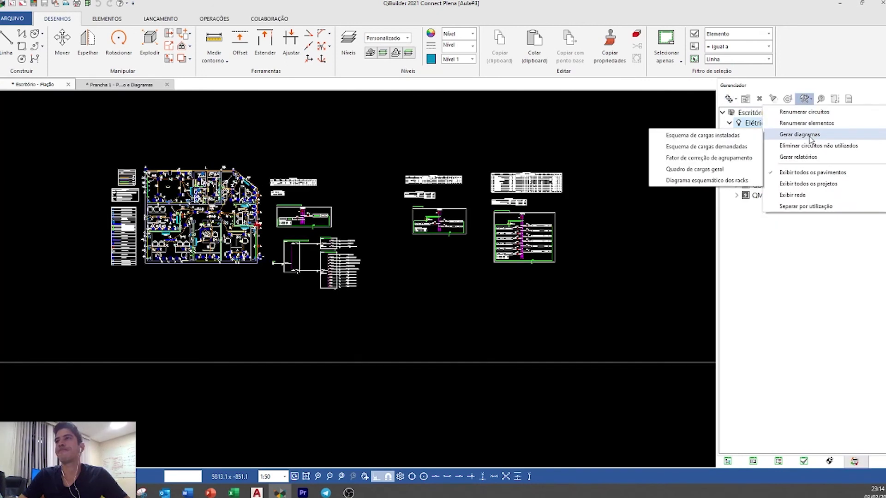
click(817, 271)
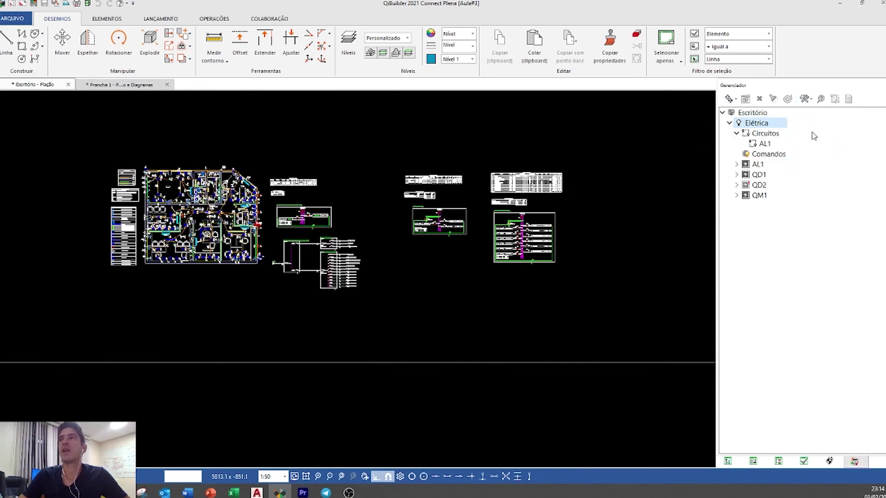
click(811, 99)
mouse_move(810, 161)
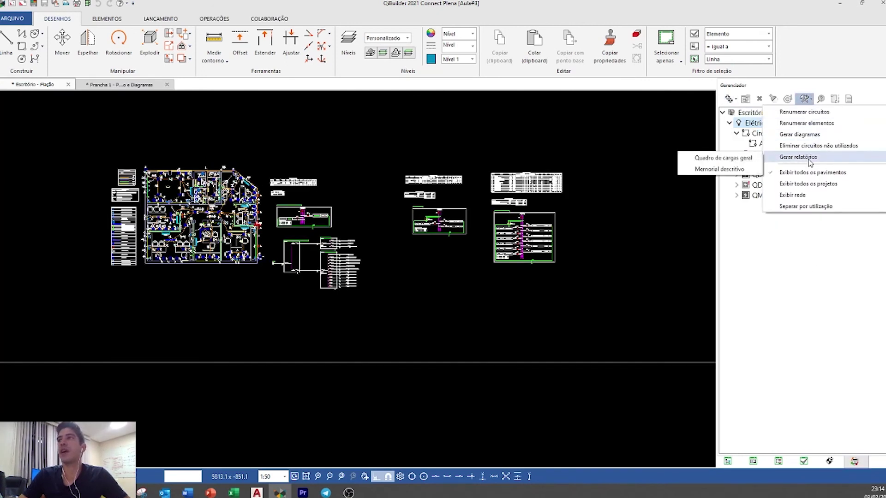
click(717, 170)
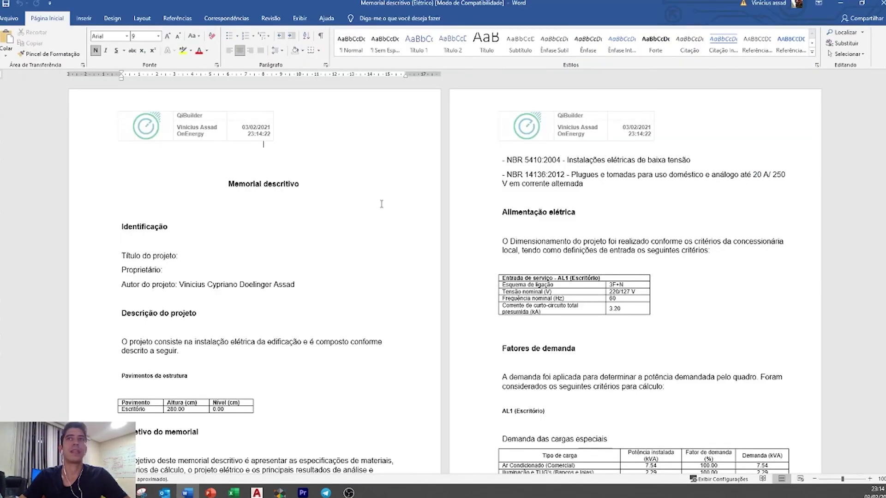
- Examine the descriptive report's load tables, sizing reports, symbol legend, materials list and specifications, and close the document
scroll(381, 204, down, 20)
scroll(372, 220, down, 15)
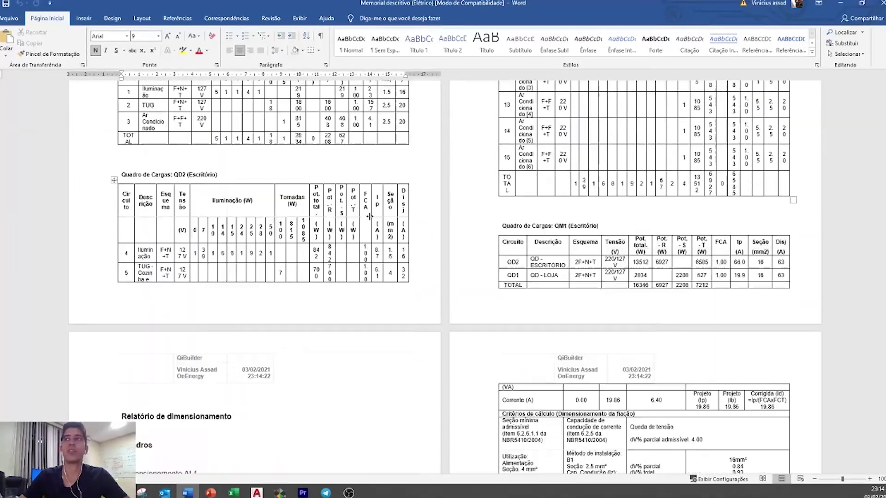
scroll(370, 217, down, 15)
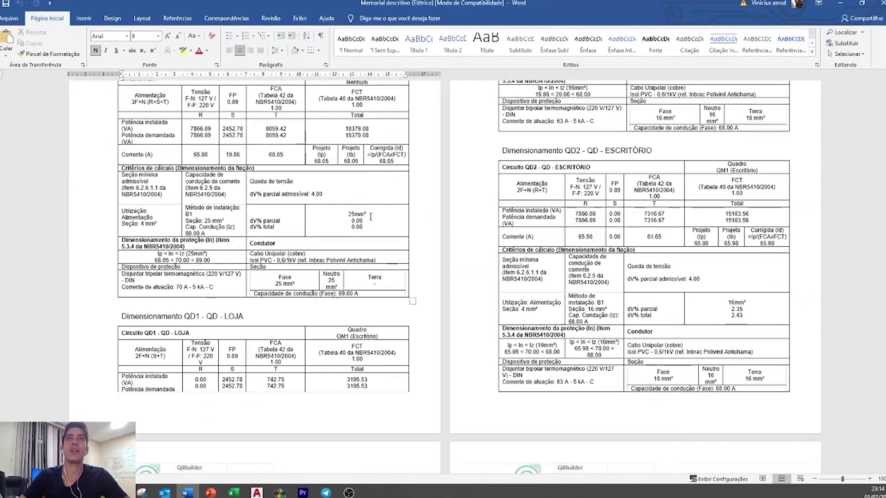
scroll(370, 217, down, 10)
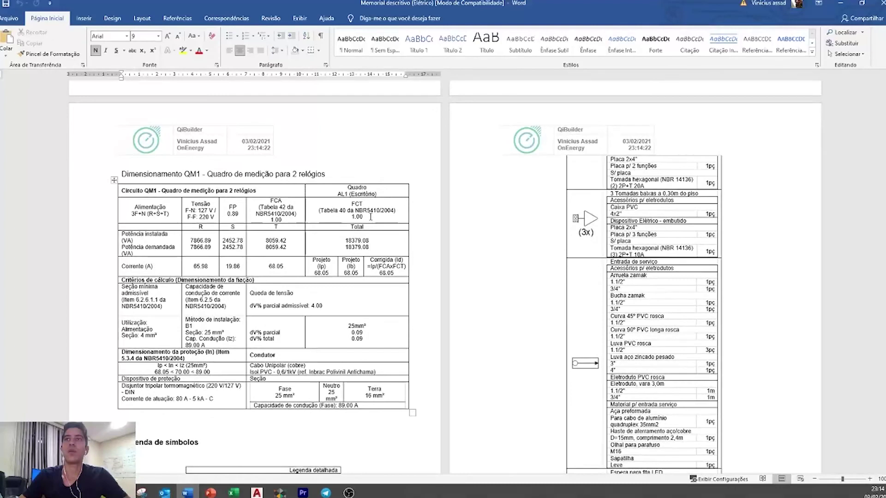
scroll(370, 216, down, 12)
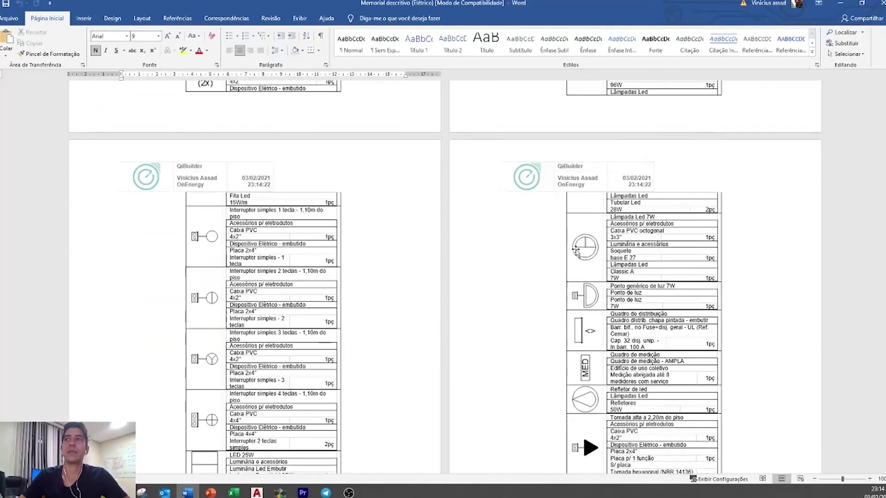
scroll(576, 251, down, 12)
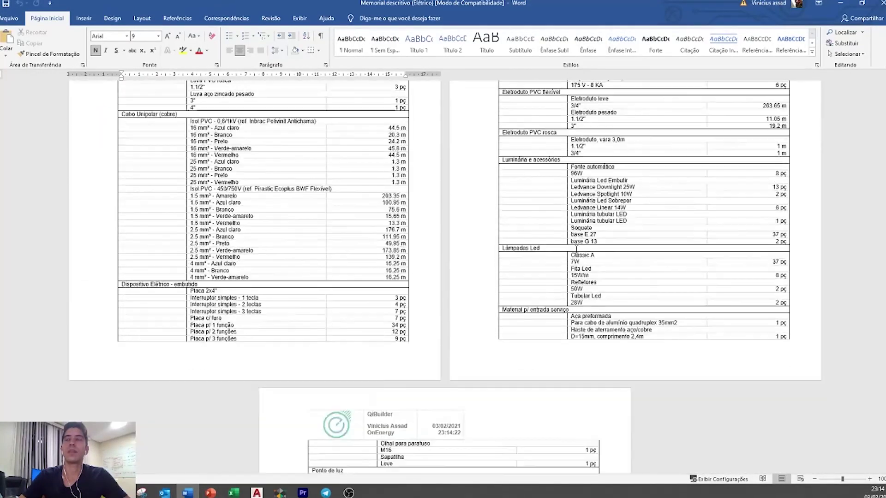
scroll(577, 250, up, 12)
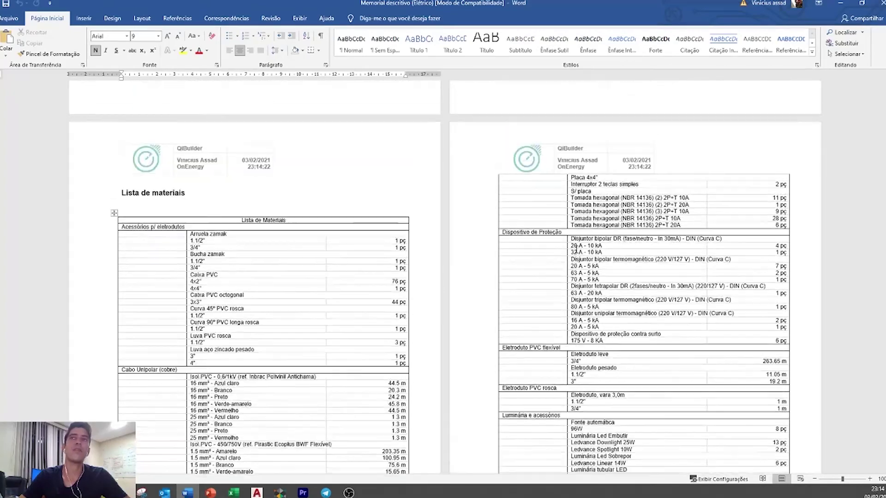
scroll(577, 250, up, 12)
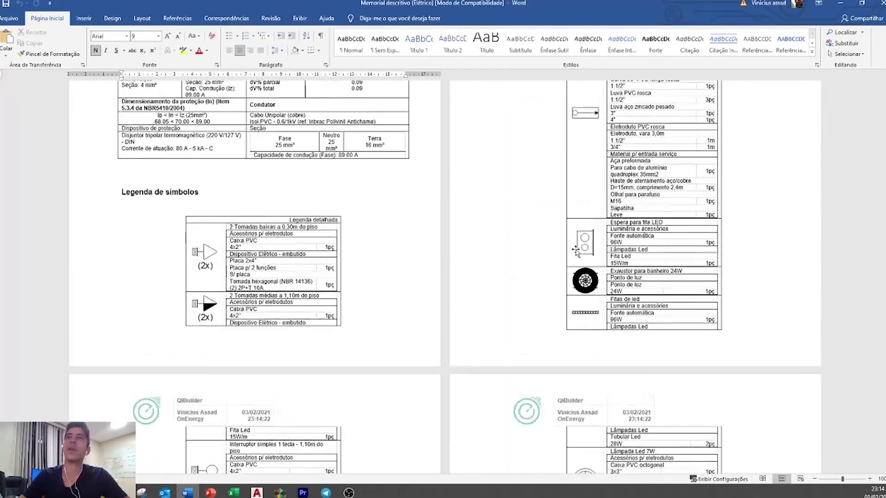
scroll(576, 250, up, 12)
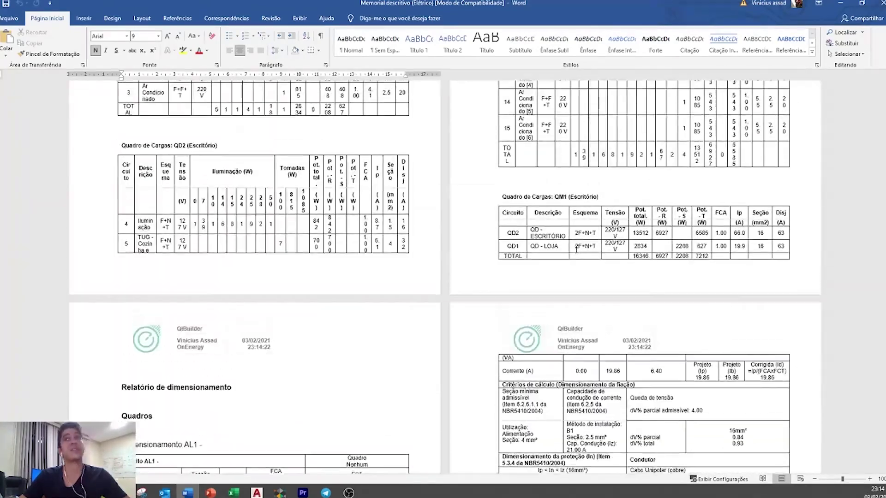
scroll(576, 250, up, 12)
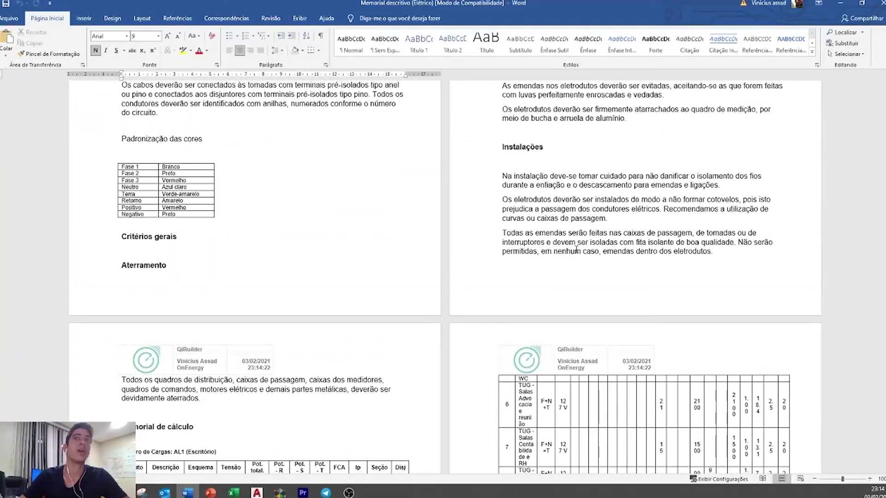
scroll(576, 250, up, 12)
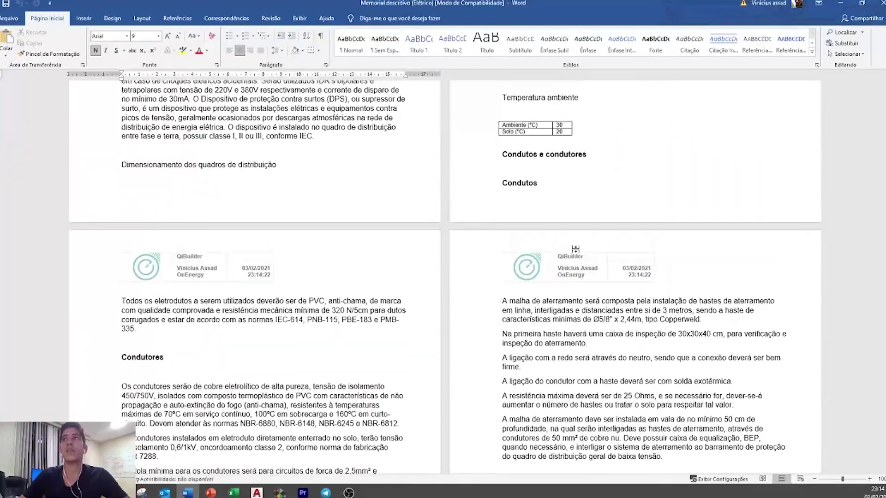
scroll(577, 250, up, 12)
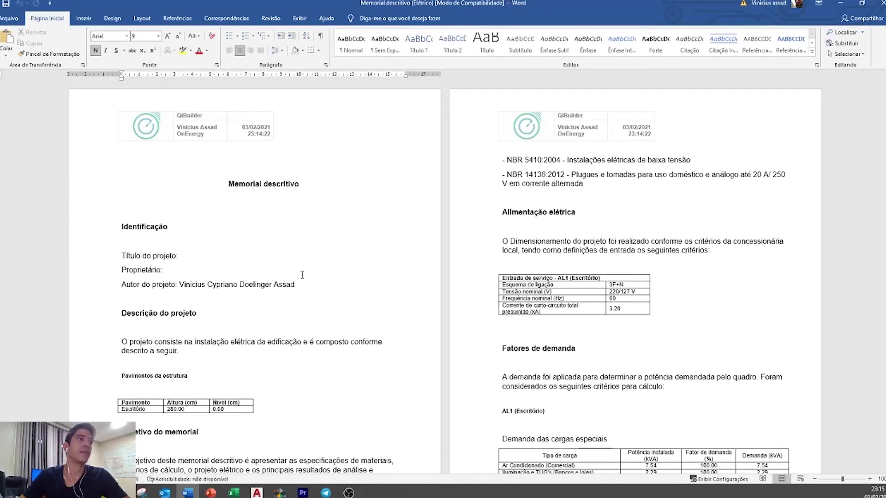
click(874, 6)
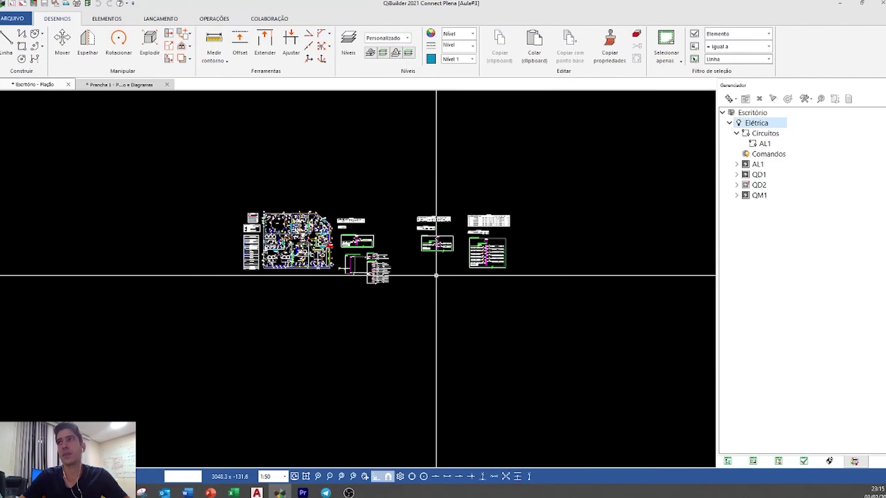
- Examine the office floor plan's circuits and wiring annotations room by room, along with the surrounding panel diagrams and load tables
scroll(436, 276, up, 2)
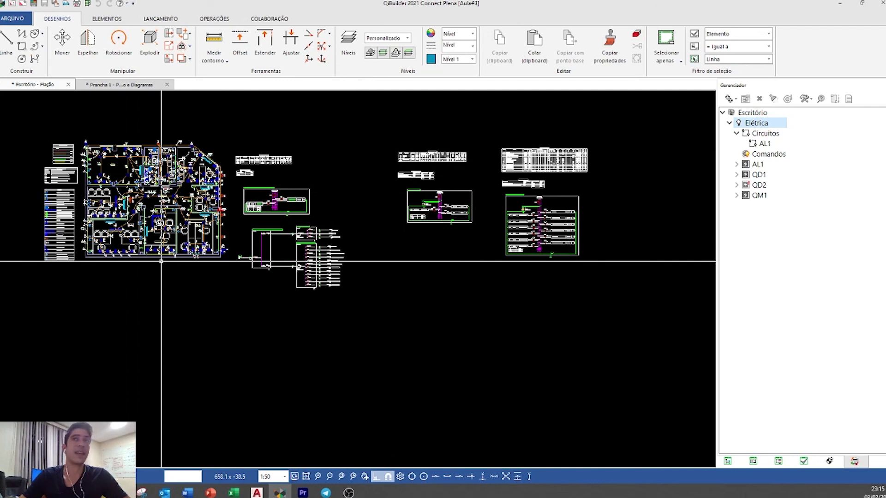
scroll(134, 192, up, 5)
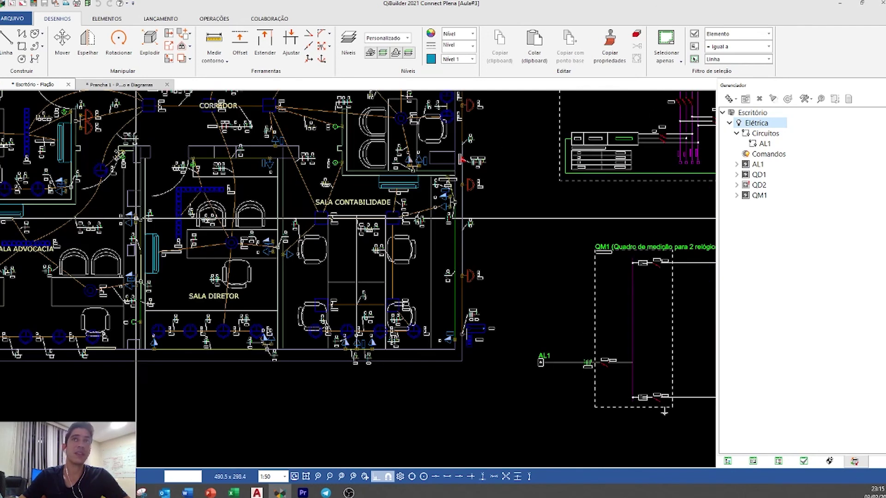
scroll(272, 270, up, 5)
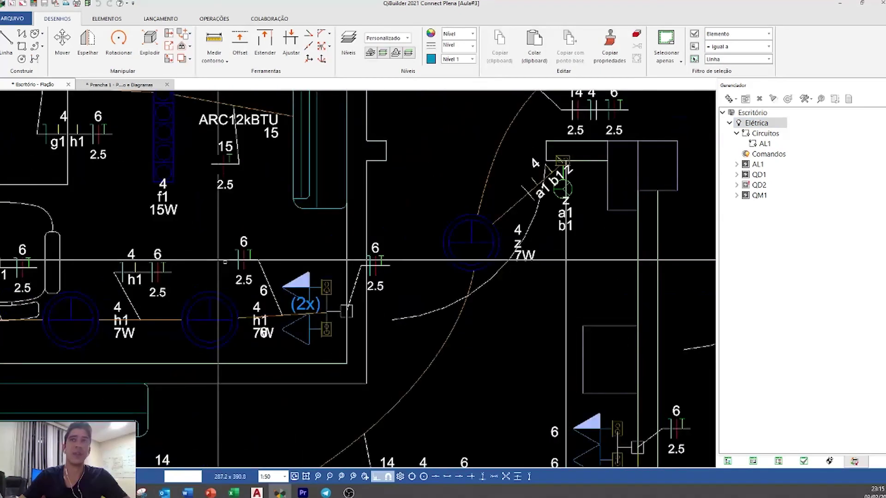
middle_drag(131, 276, 216, 252)
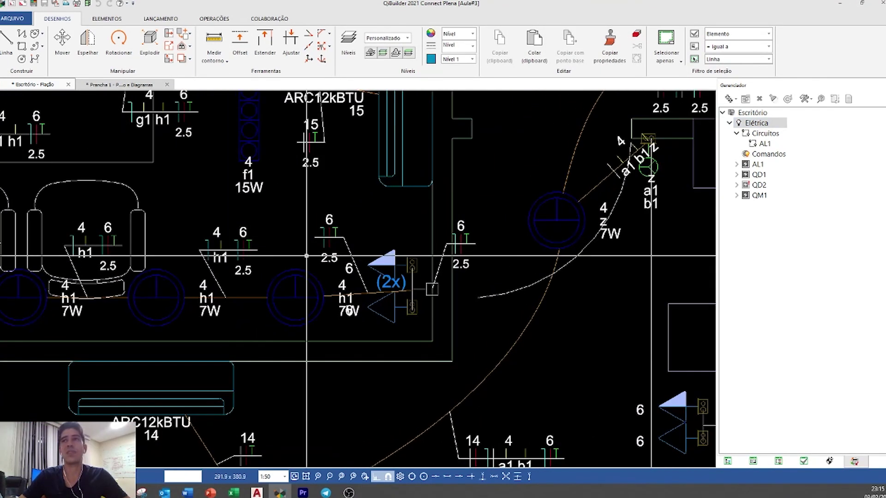
scroll(342, 261, down, 3)
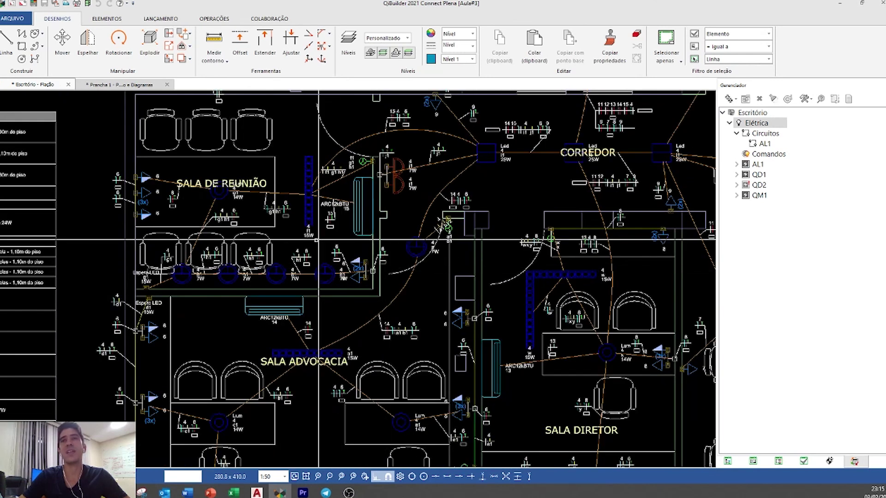
scroll(301, 235, down, 5)
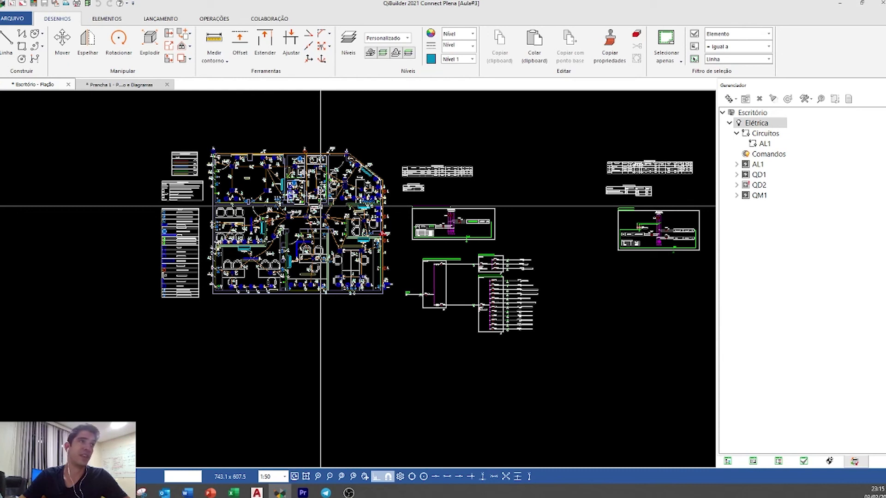
scroll(319, 194, up, 5)
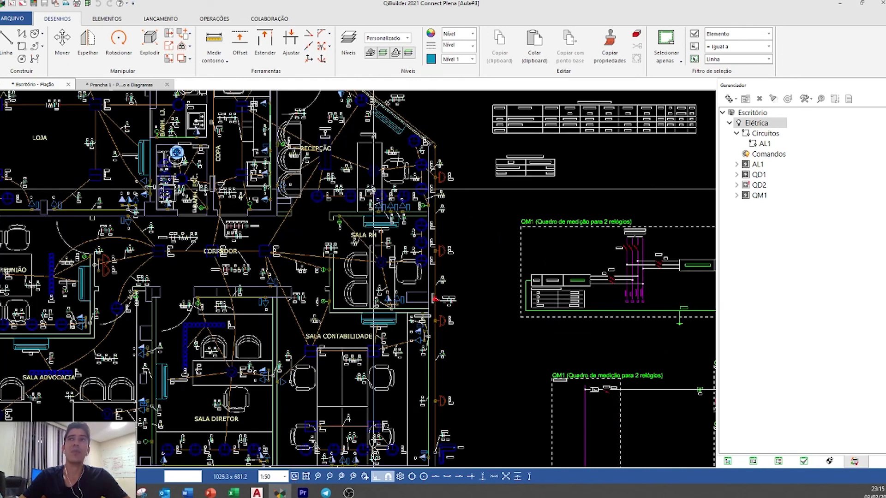
scroll(182, 192, up, 3)
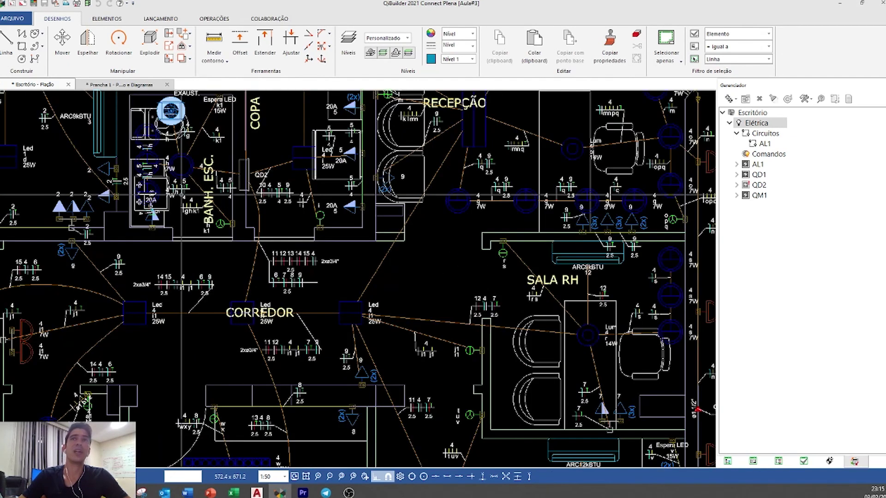
scroll(372, 287, down, 6)
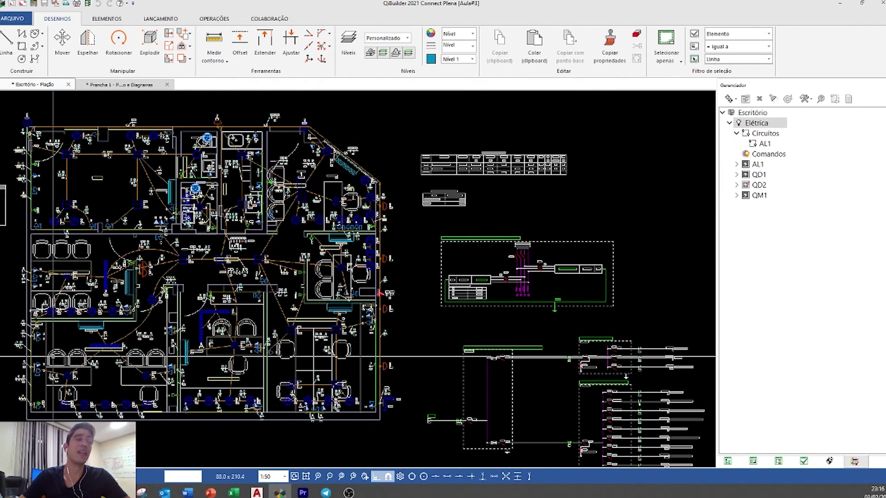
scroll(53, 357, down, 4)
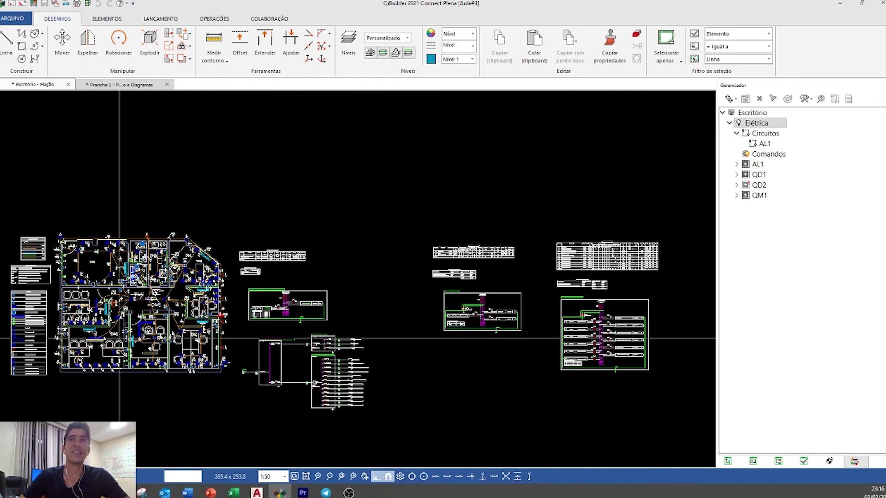
middle_drag(159, 350, 208, 316)
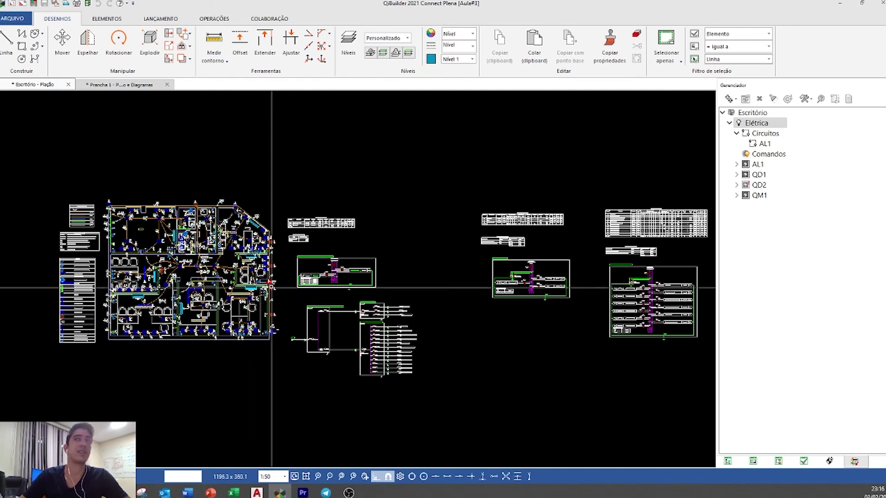
scroll(276, 290, down, 2)
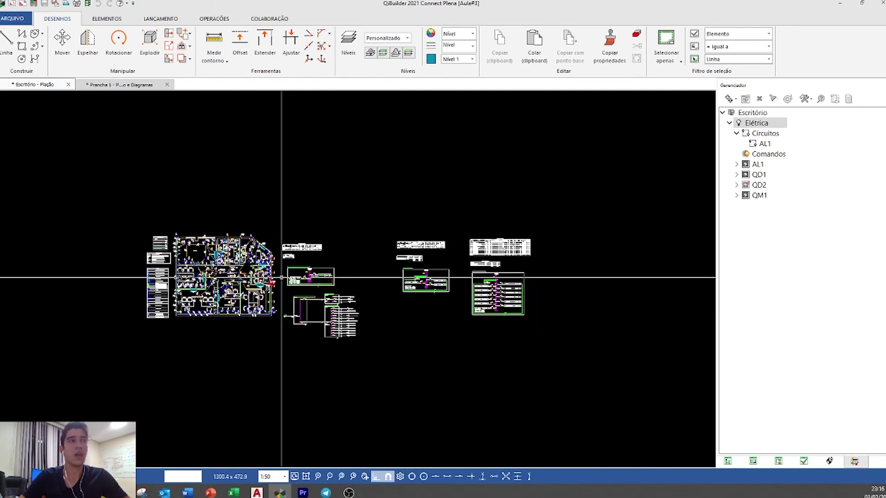